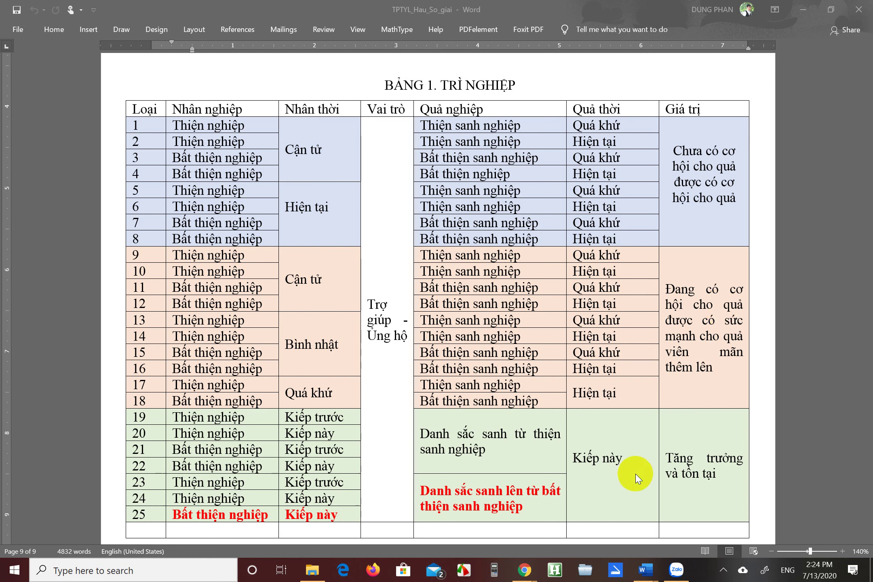
Step: Switch to Chrome and open the account owner's profile page from the first Facebook tab
click(518, 574)
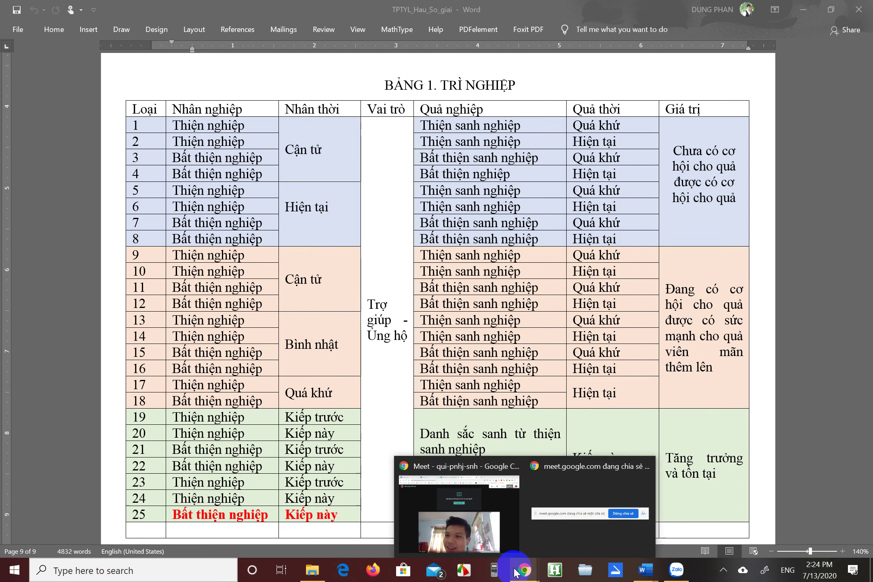
click(455, 526)
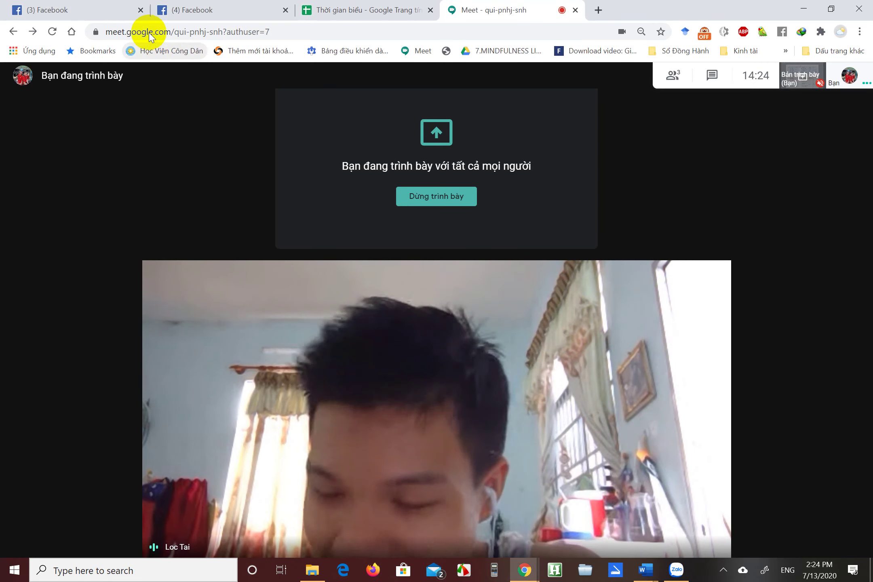
click(85, 6)
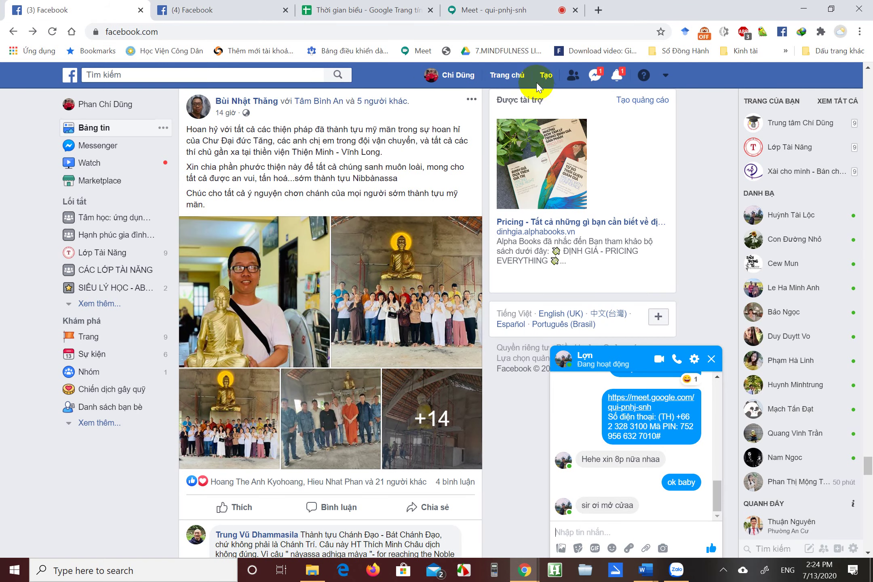
click(449, 78)
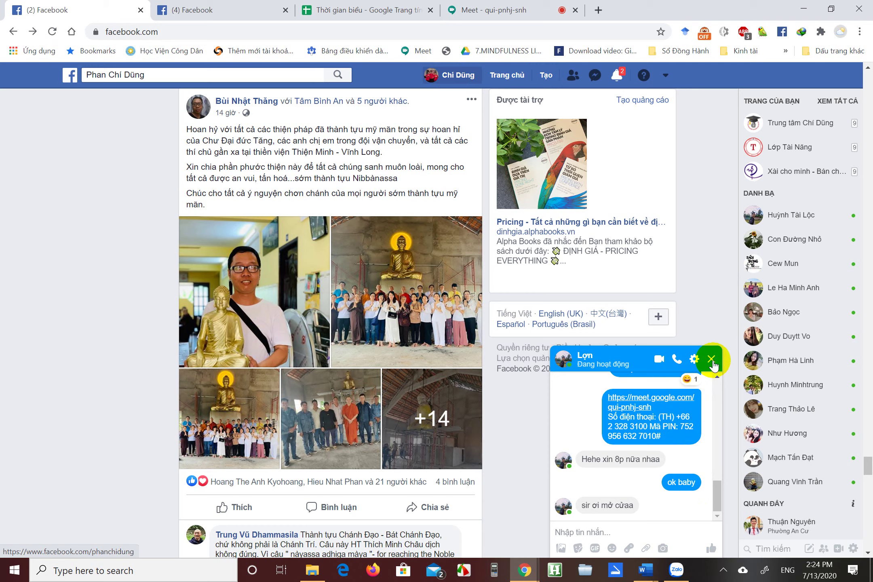
Step: View the BẢNG 1. TRÌ NGHIỆP table in the Word document TPTYL_Hau_So_giai, checking the Facebook profile page in Chrome in between
click(645, 570)
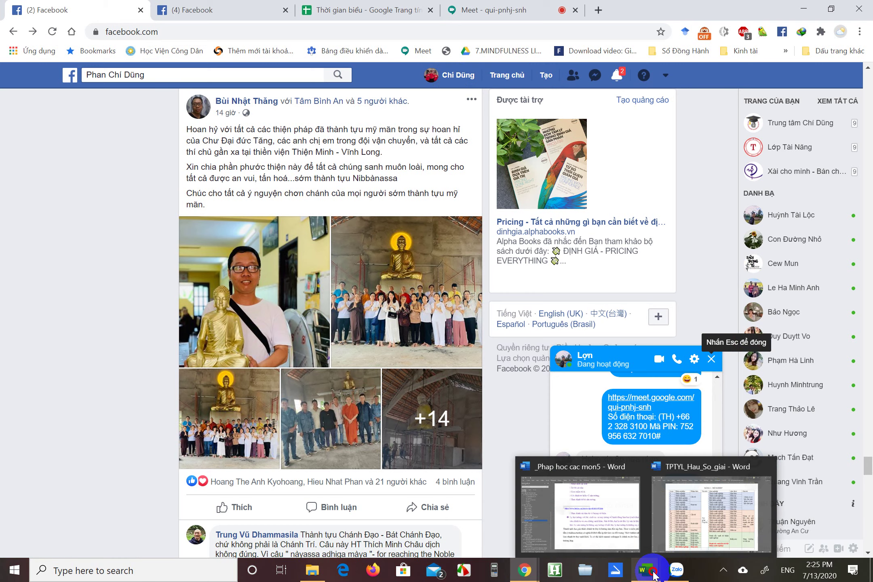
click(729, 505)
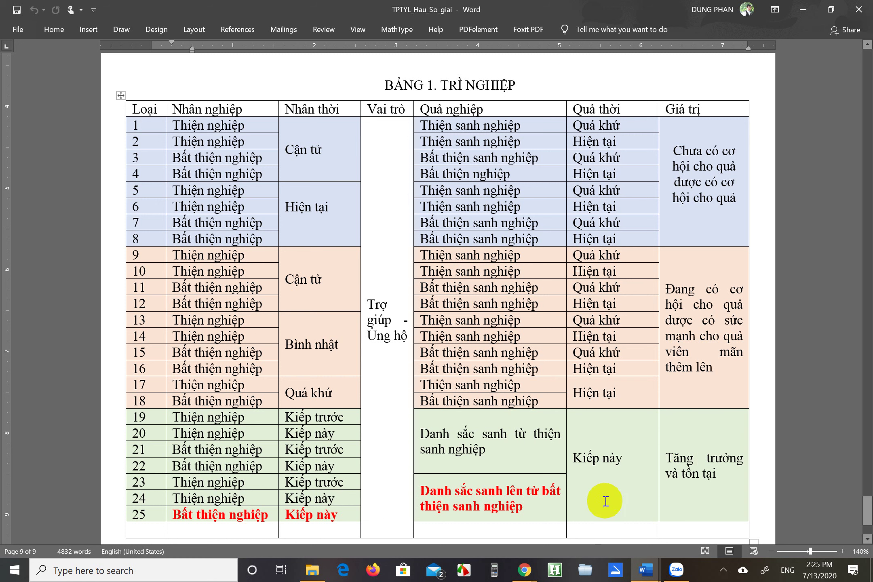
mouse_move(535, 577)
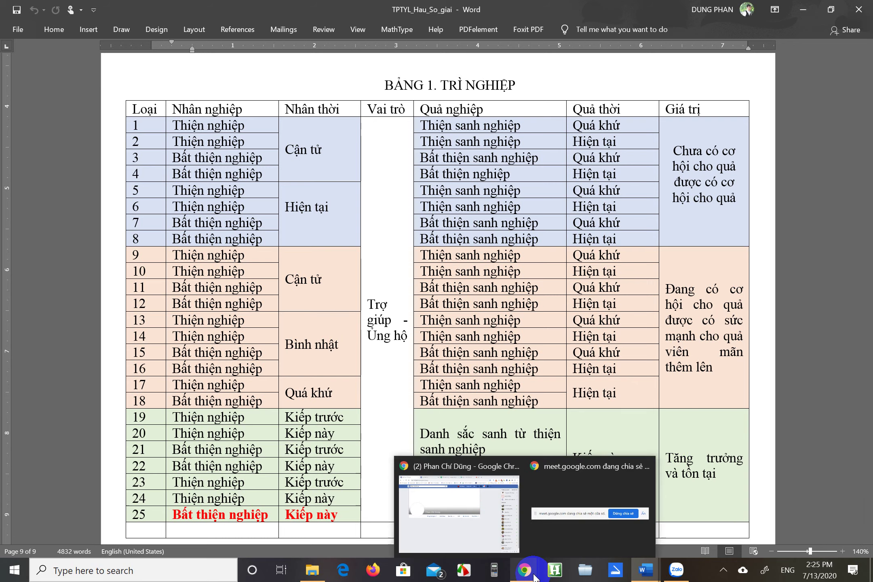
click(472, 506)
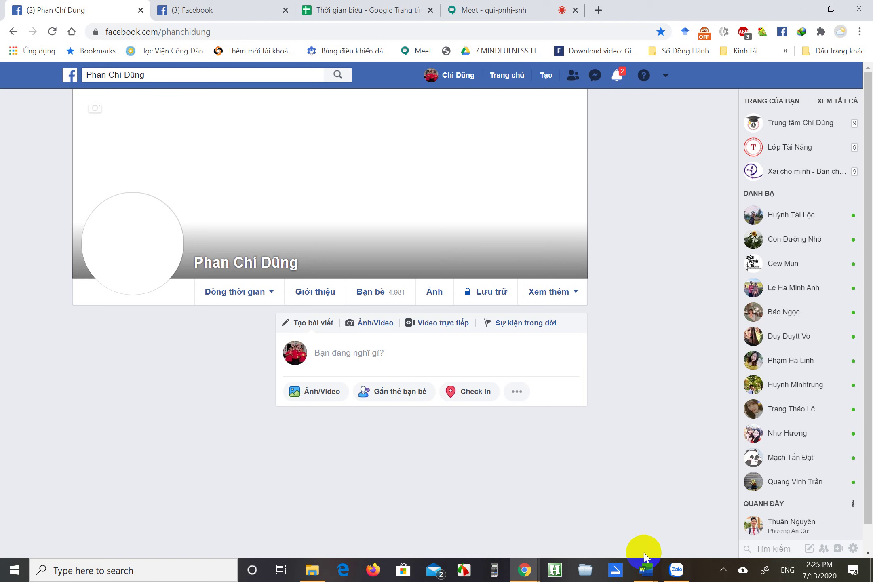
click(645, 568)
click(714, 501)
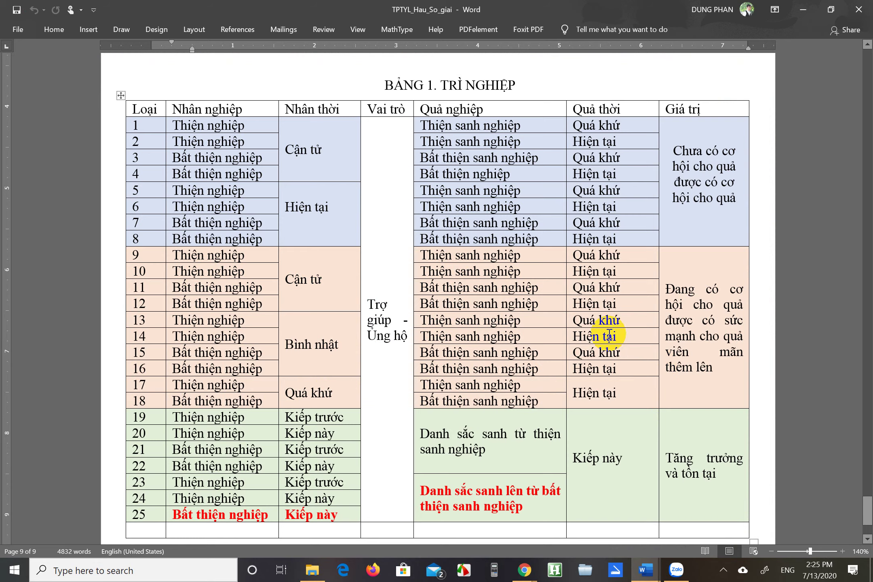
scroll(604, 344, down, 2)
scroll(602, 342, up, 1)
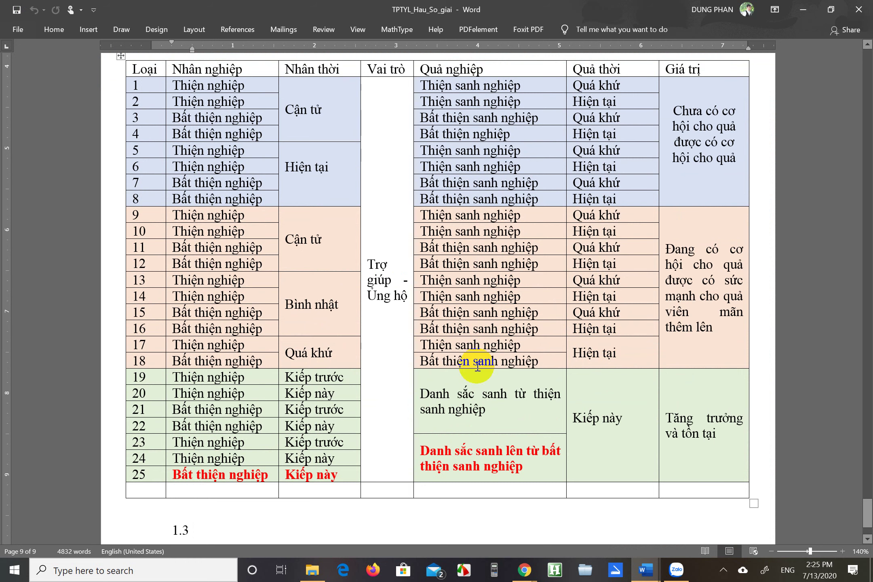
Step: Switch to Chrome and try to attach the desktop image 2020-07-13_142334 to a new photo post on the Facebook profile
mouse_move(525, 570)
click(480, 510)
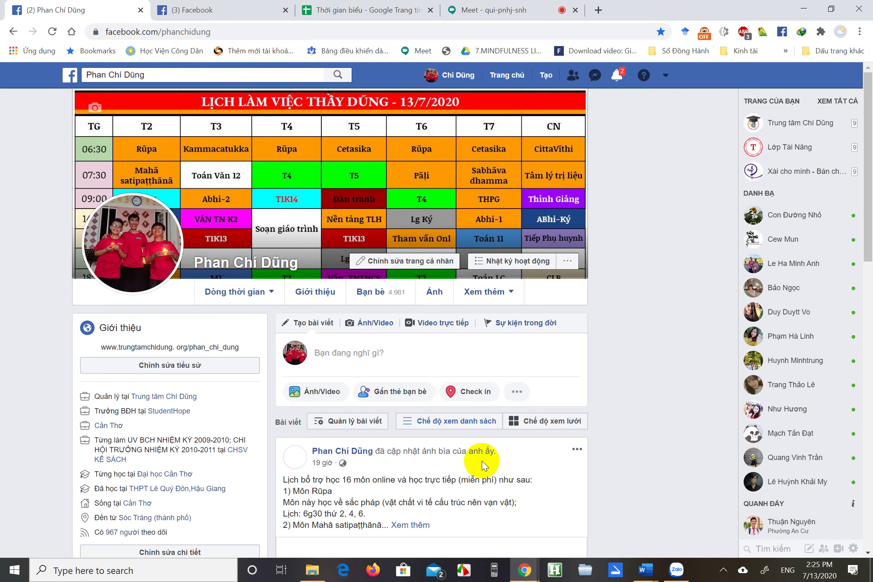
click(319, 398)
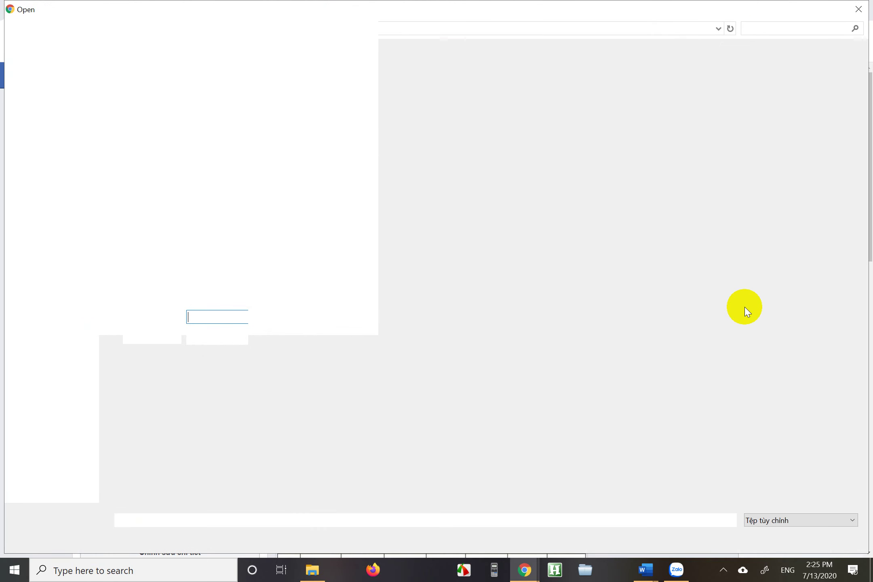
scroll(745, 311, down, 3)
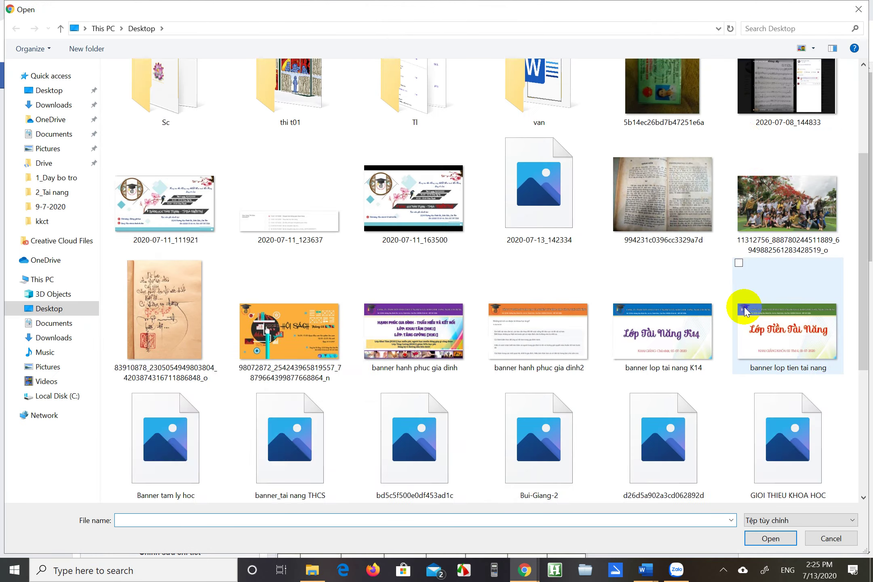
scroll(744, 307, down, 5)
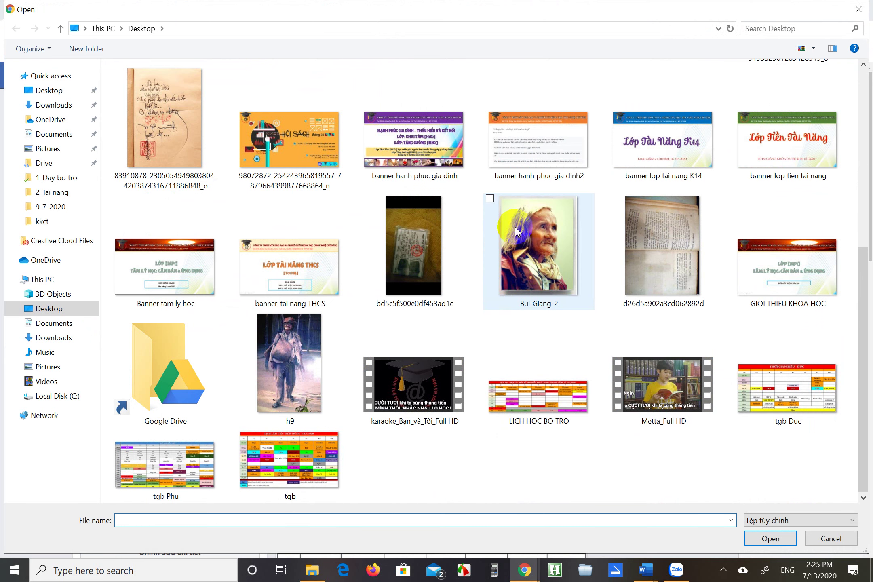
scroll(512, 232, up, 4)
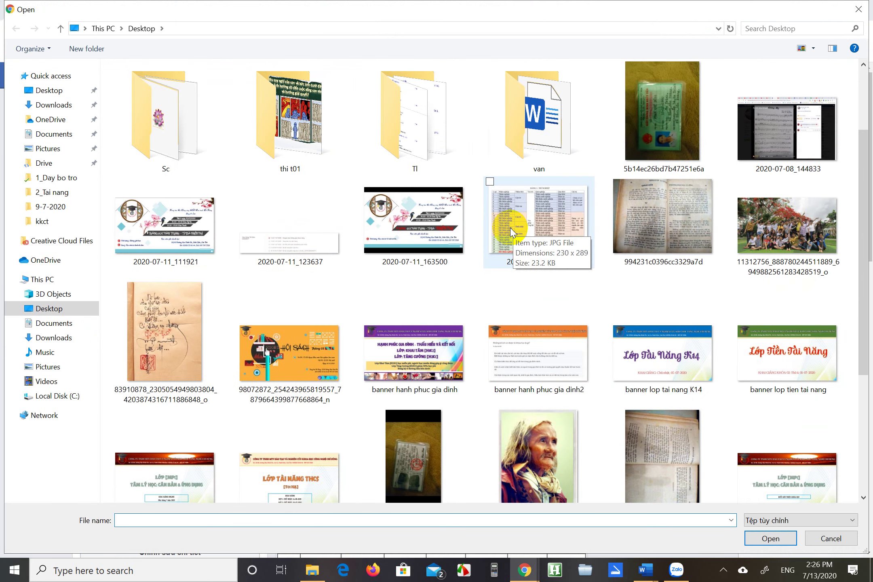
click(512, 231)
click(771, 539)
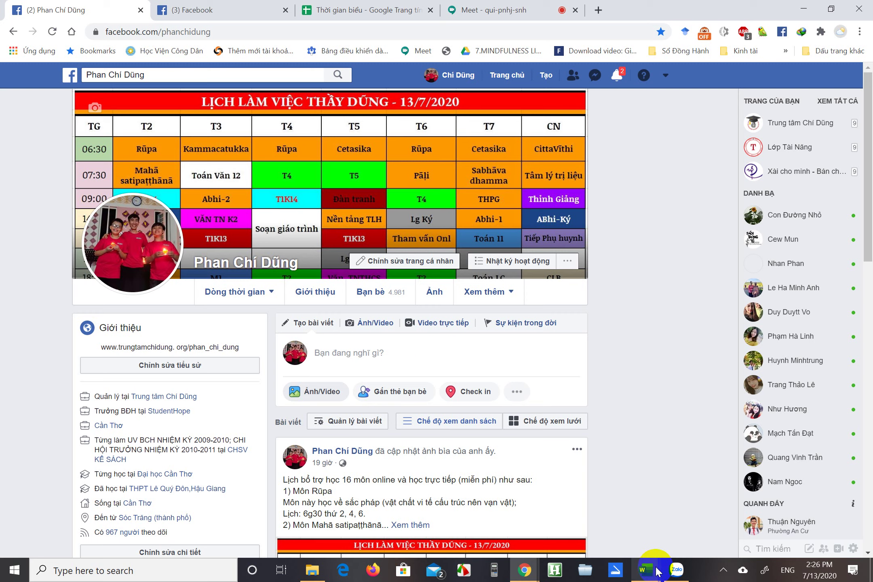
Step: Return to the TPTYL_Hau_So_giai document in Word and place the cursor in the Nhân nghiệp cell of row 8
mouse_move(655, 571)
click(695, 527)
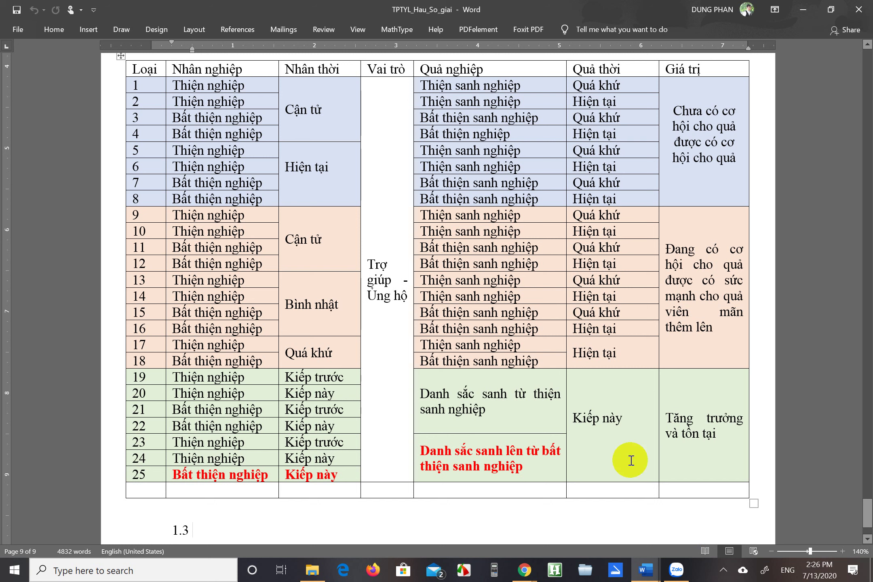
click(245, 200)
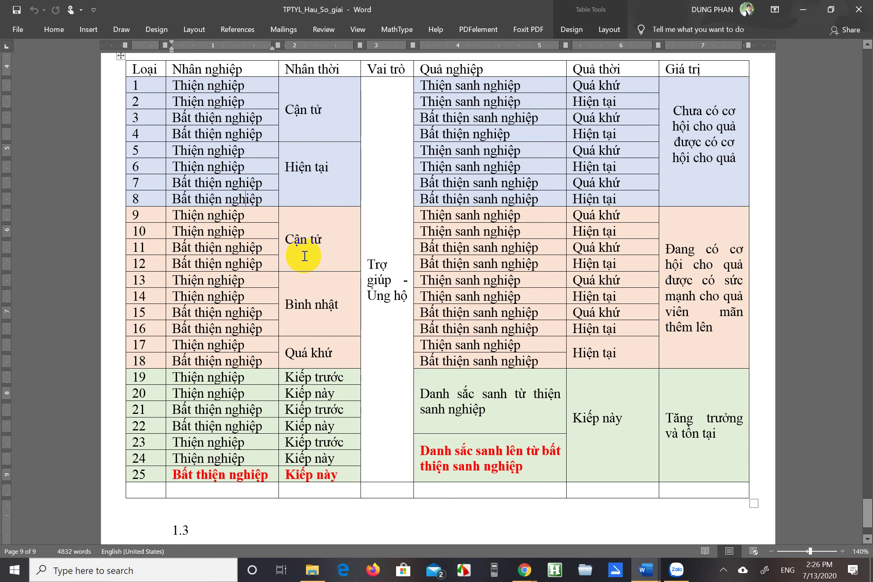
Step: Switch to Chrome, close the second Facebook tab and reload the profile page
click(527, 576)
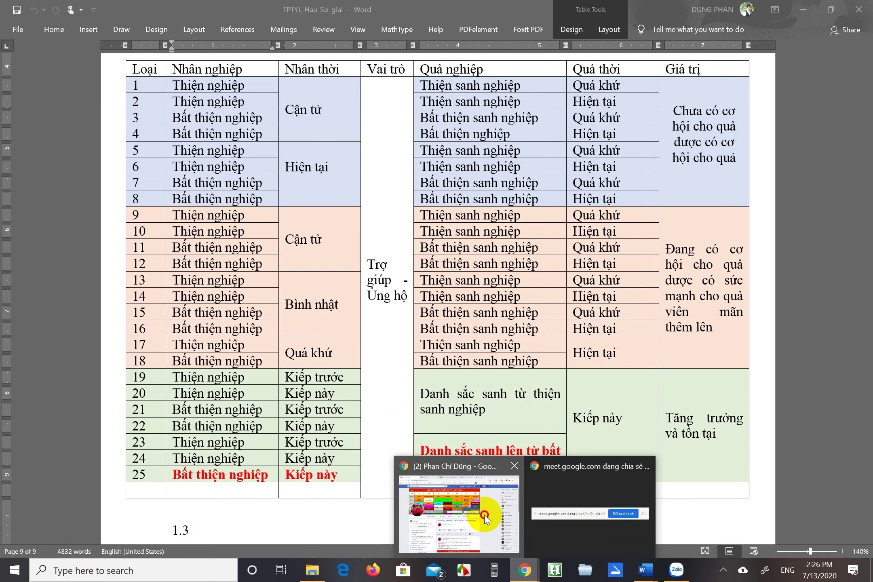
click(484, 515)
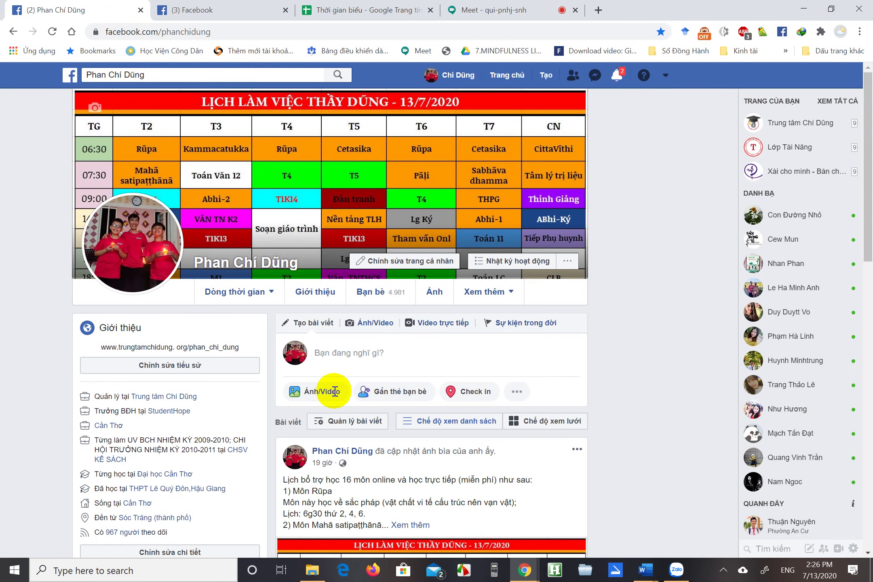
scroll(337, 394, down, 3)
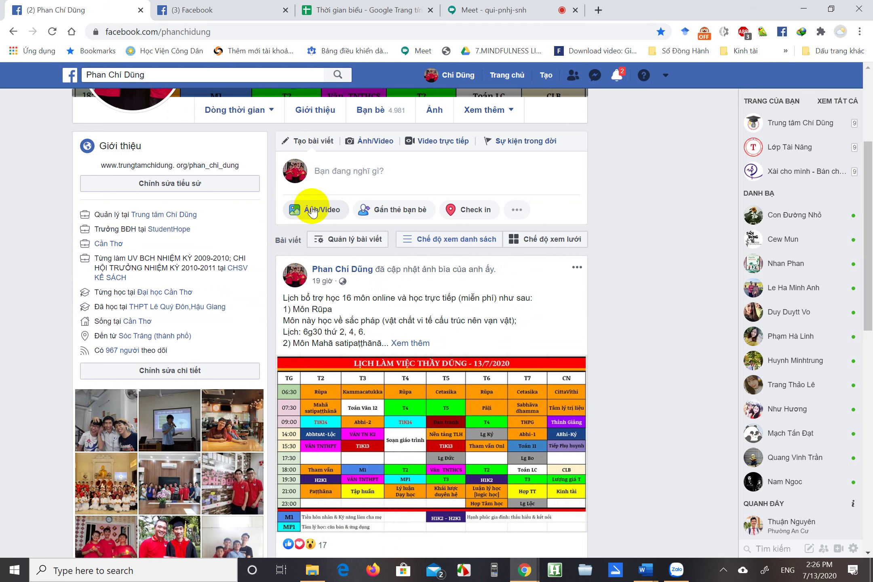
click(216, 8)
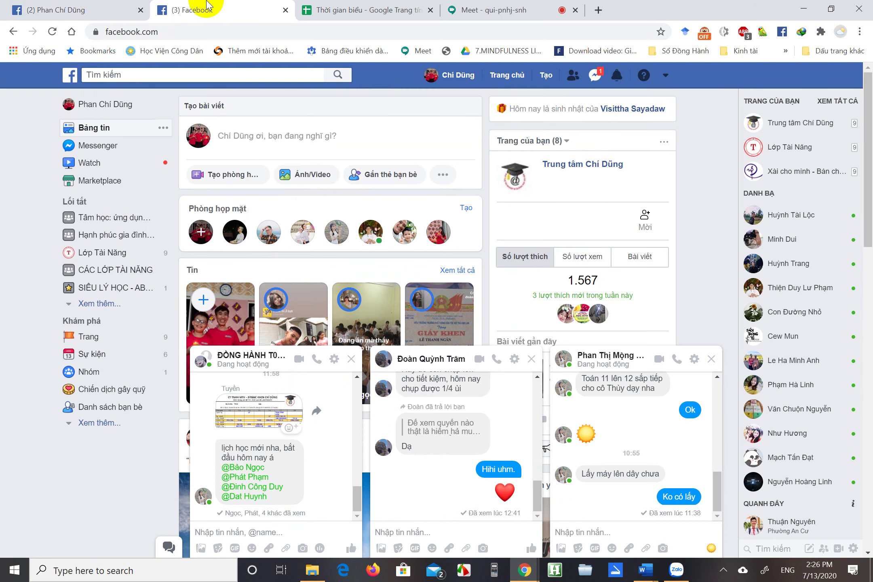
click(286, 11)
scroll(574, 420, down, 5)
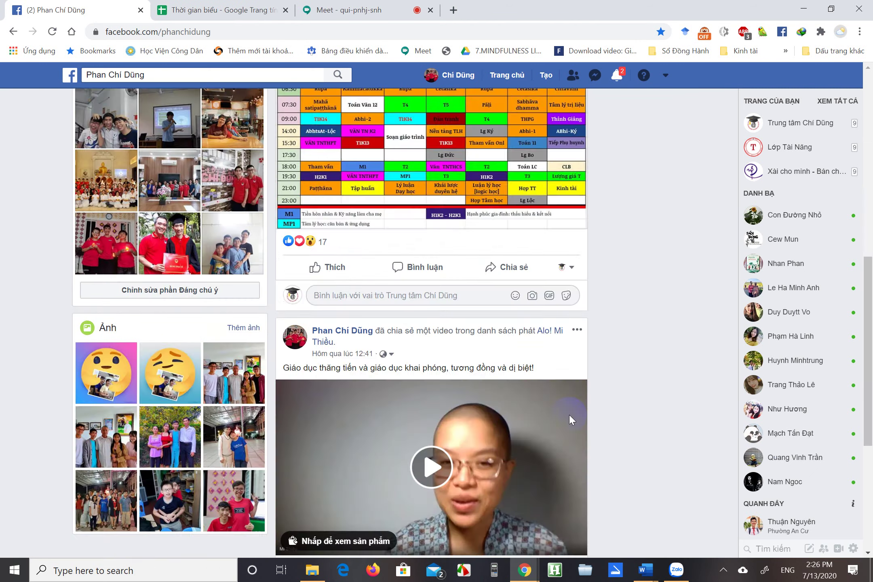
scroll(550, 404, up, 10)
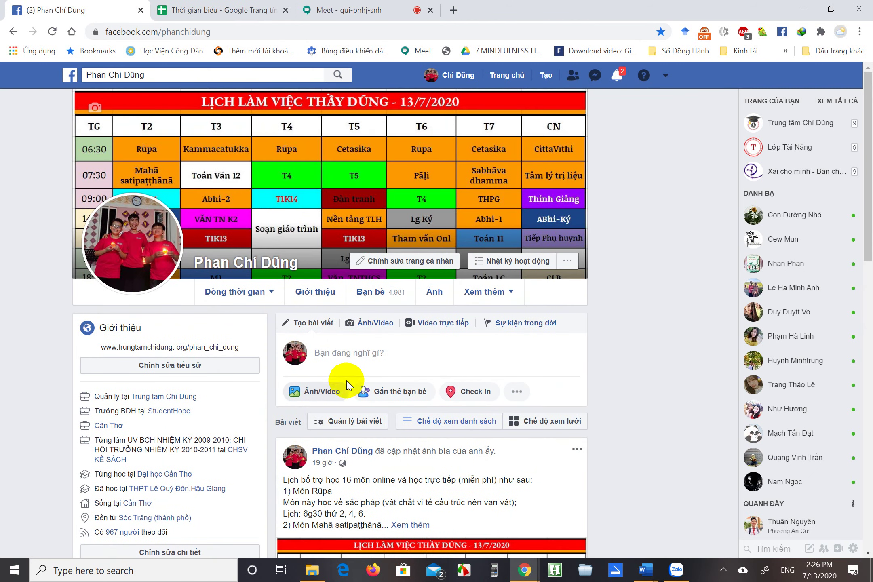
click(52, 32)
Step: Replace the profile tab in Chrome with a new tab of the same Facebook profile and return to the TPTYL_Hau_So_giai document in Word
mouse_move(646, 574)
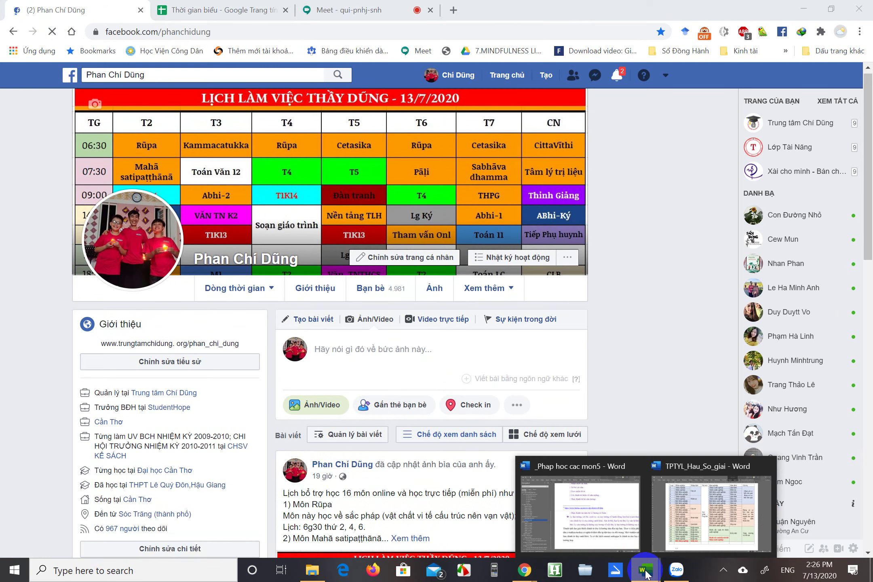
click(683, 522)
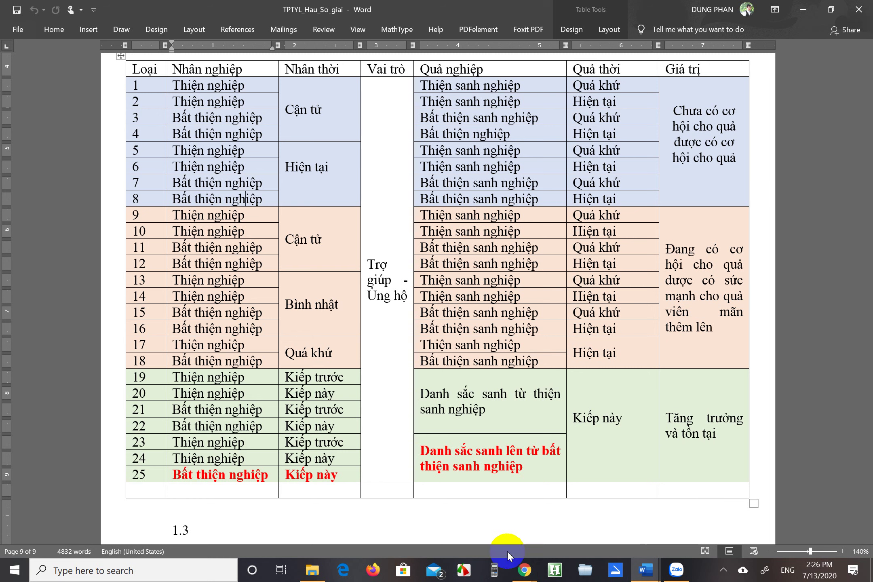
click(525, 578)
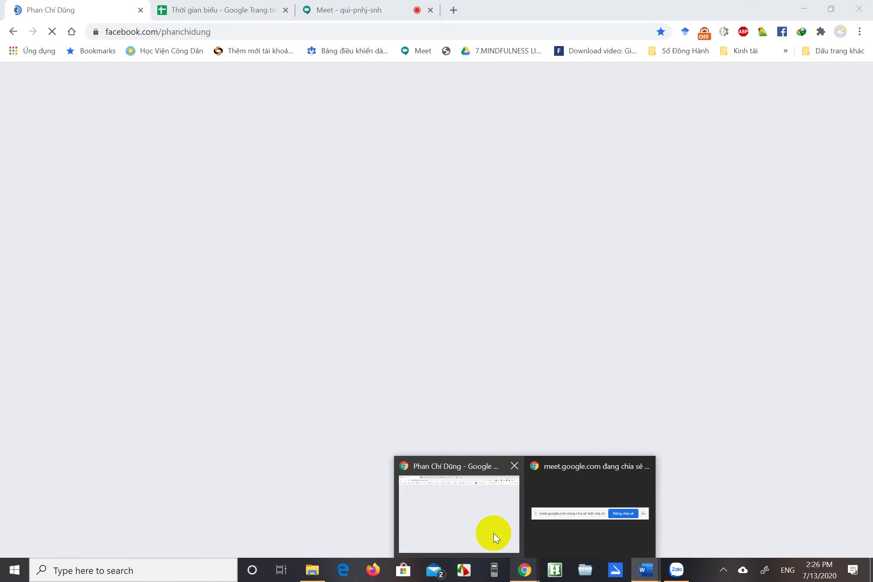
click(495, 534)
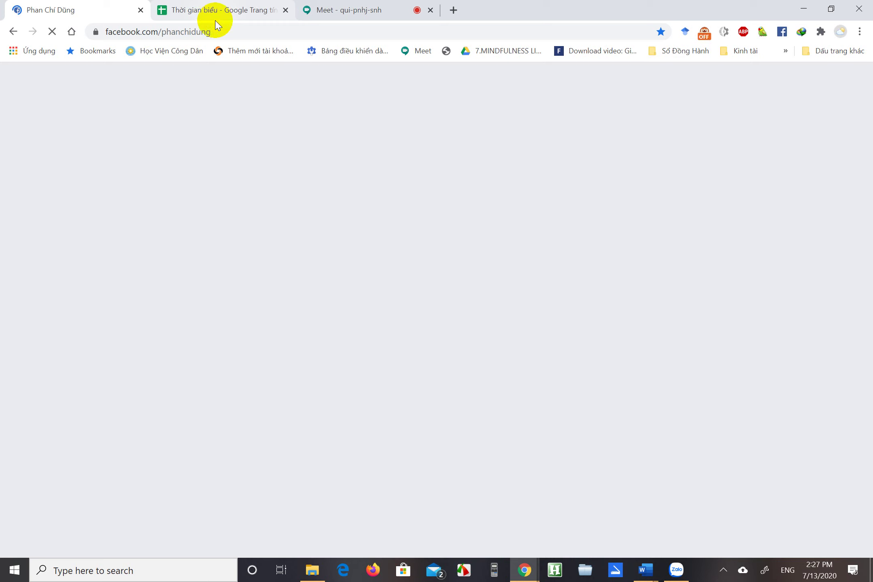
click(453, 11)
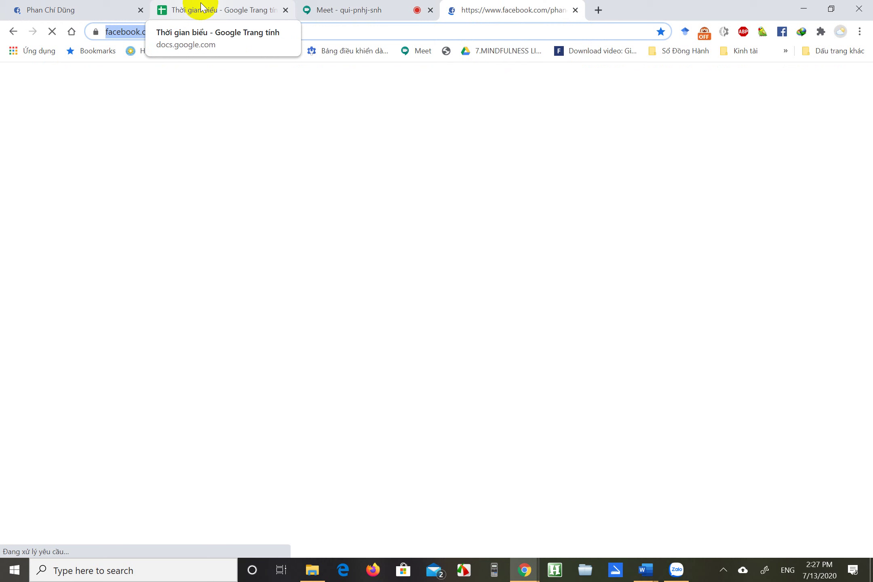
click(141, 11)
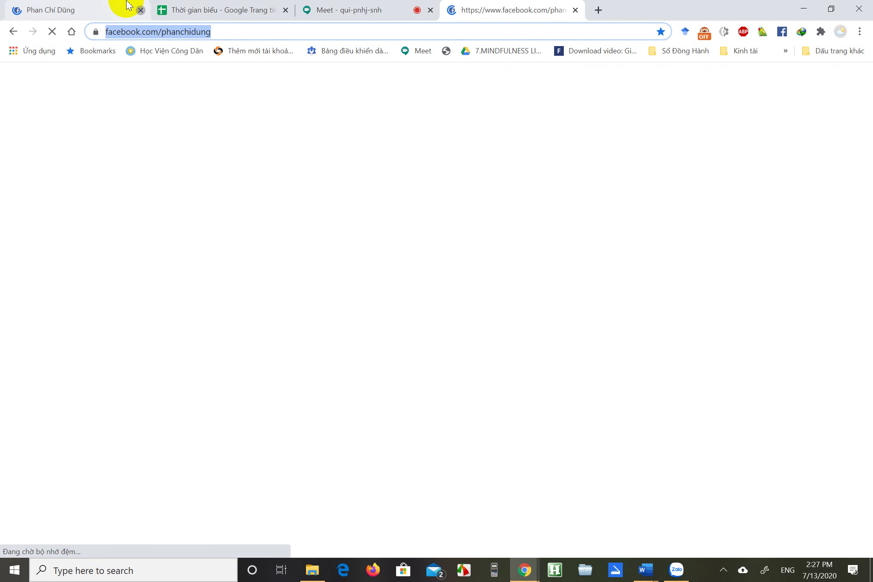
click(653, 570)
click(696, 527)
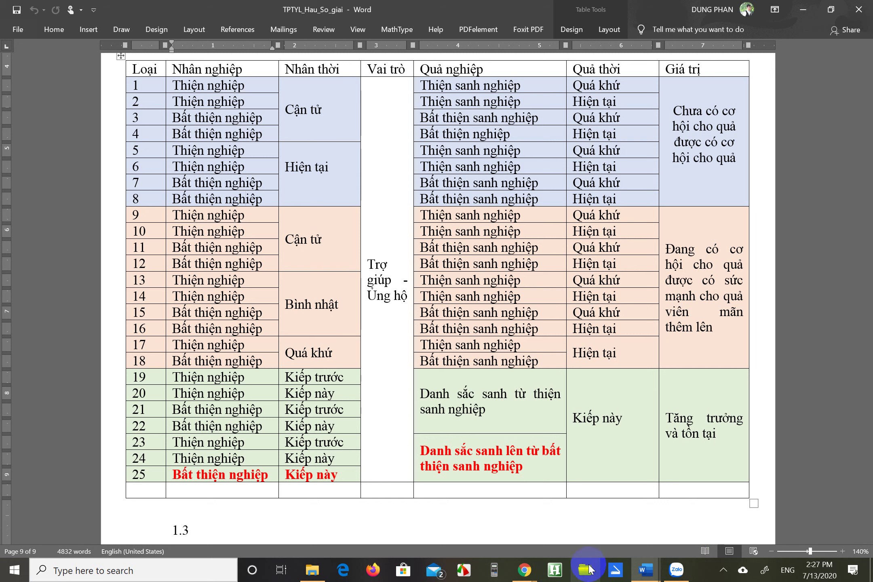
Step: Switch to Chrome, try to attach the desktop image 2020-07-13_142334 to a new Facebook photo post, and return to the TPTYL_Hau_So_giai document in Word
click(531, 570)
click(470, 514)
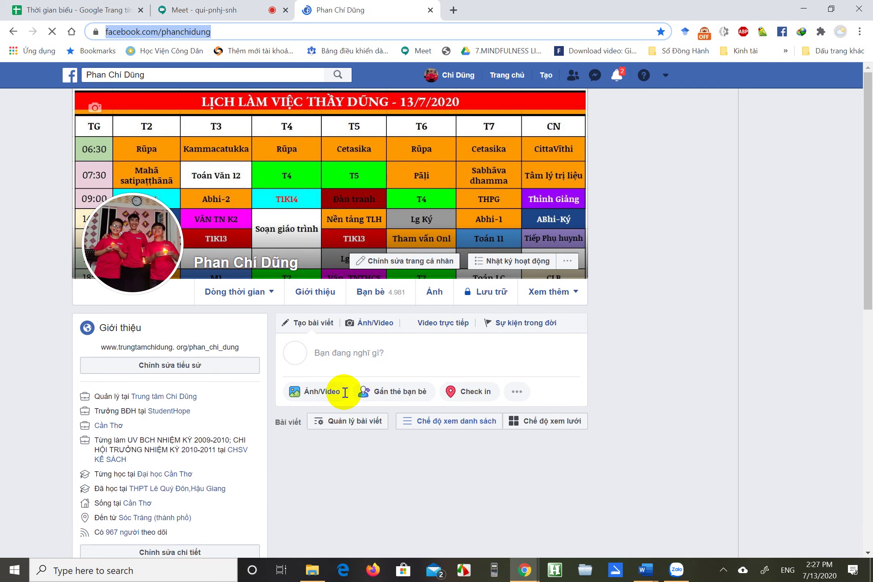
click(335, 392)
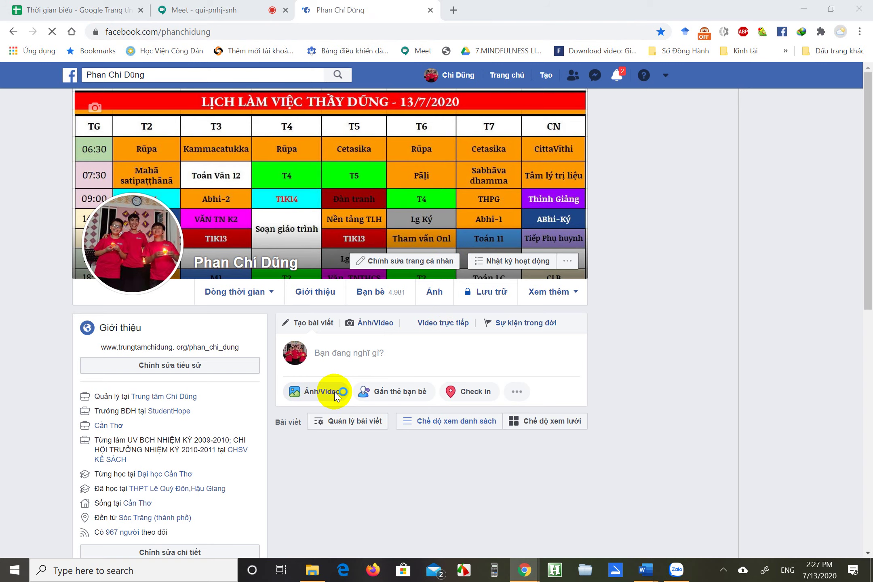
click(335, 392)
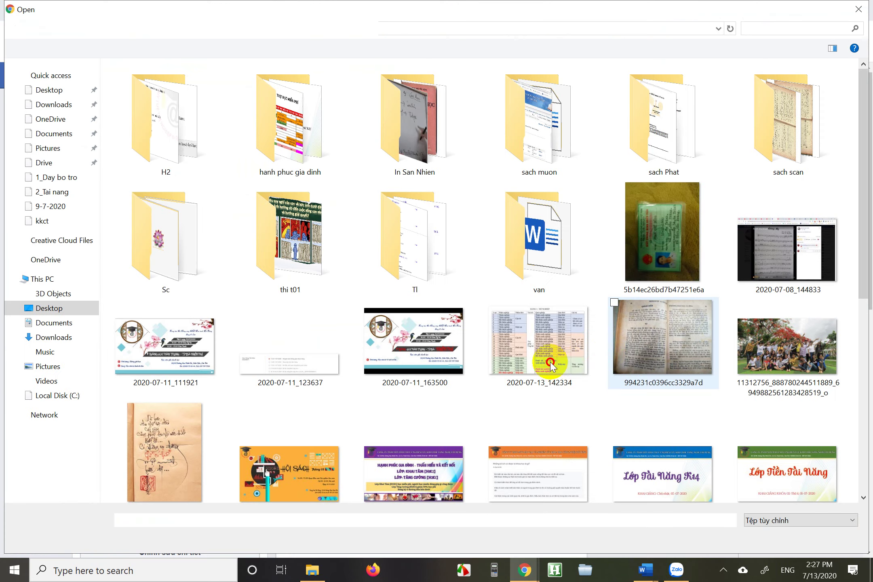
click(546, 361)
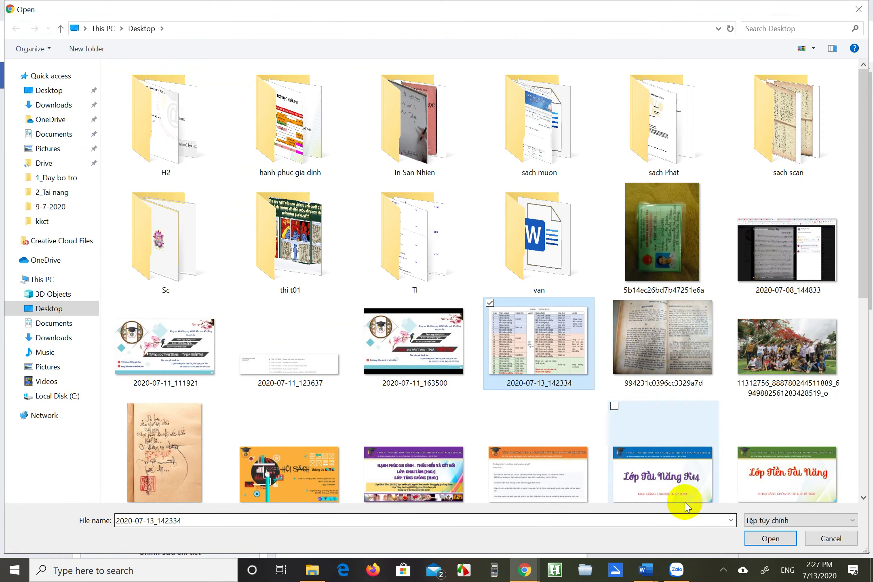
click(770, 538)
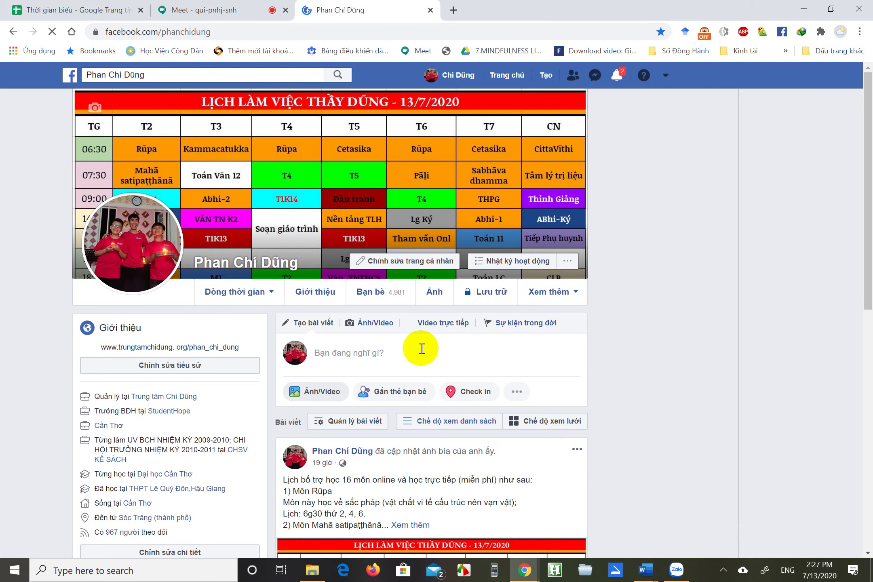
scroll(419, 349, down, 2)
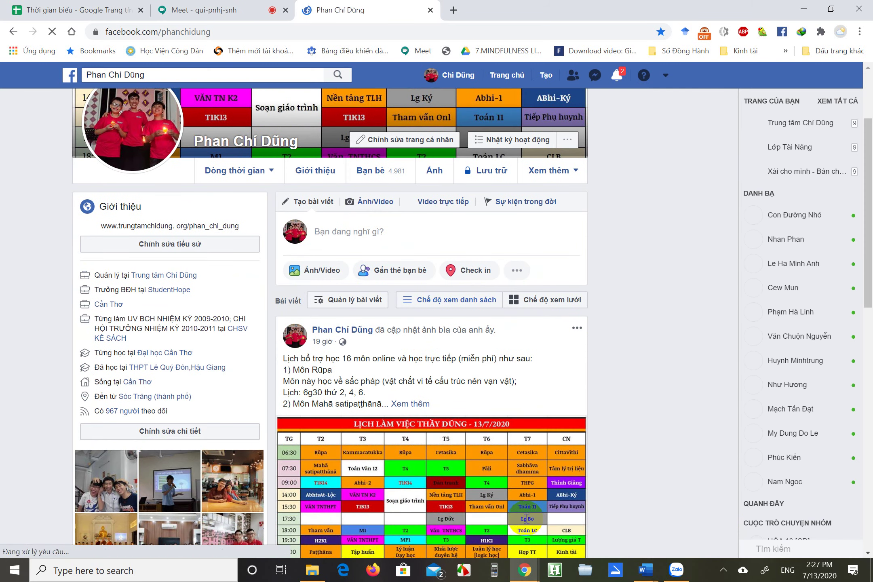
click(646, 568)
click(675, 521)
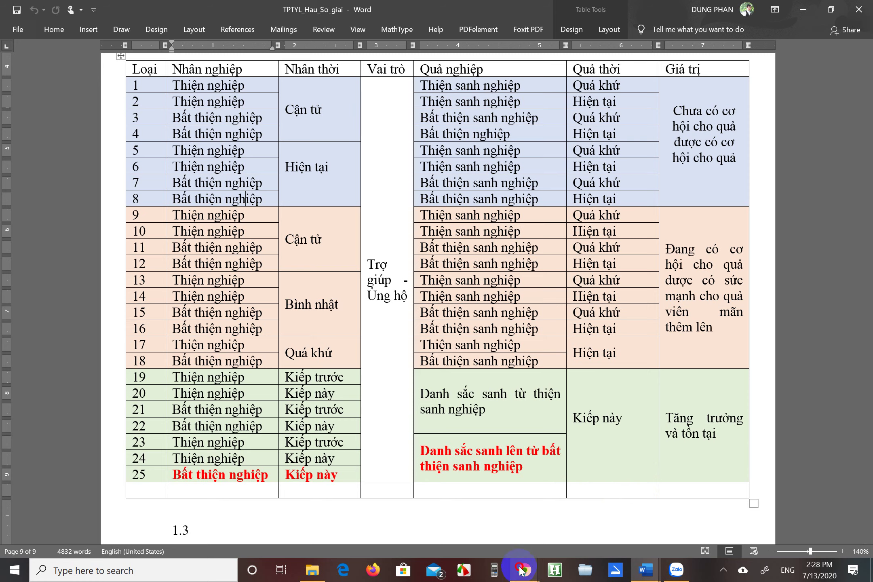
Step: Switch to Chrome and write "Nghiệp quá trời nghiệp" as the text of a new post on the Facebook profile
click(508, 557)
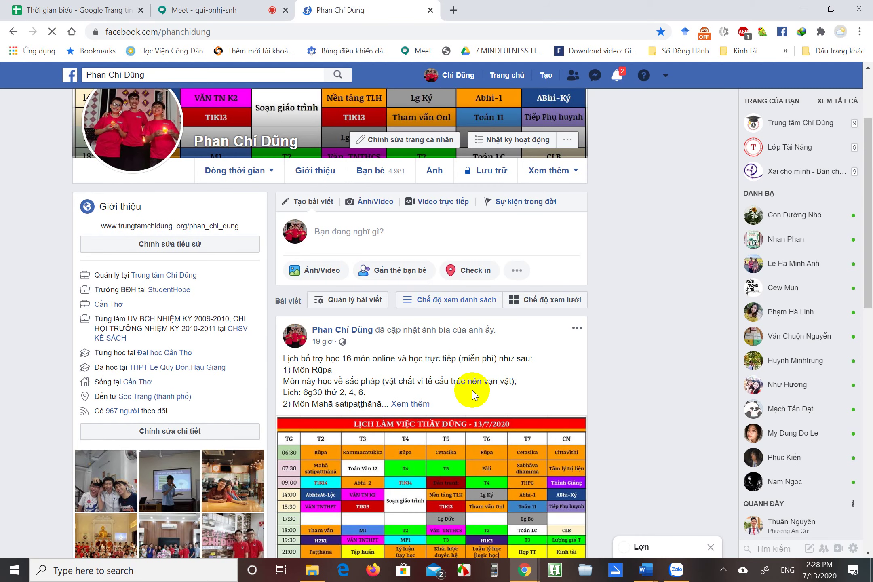
scroll(425, 367, down, 6)
scroll(424, 368, up, 6)
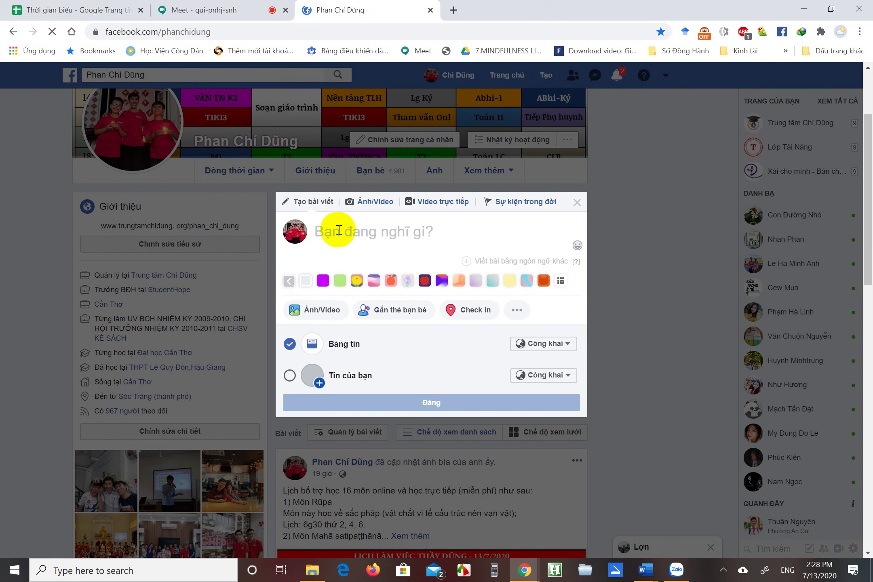
click(339, 231)
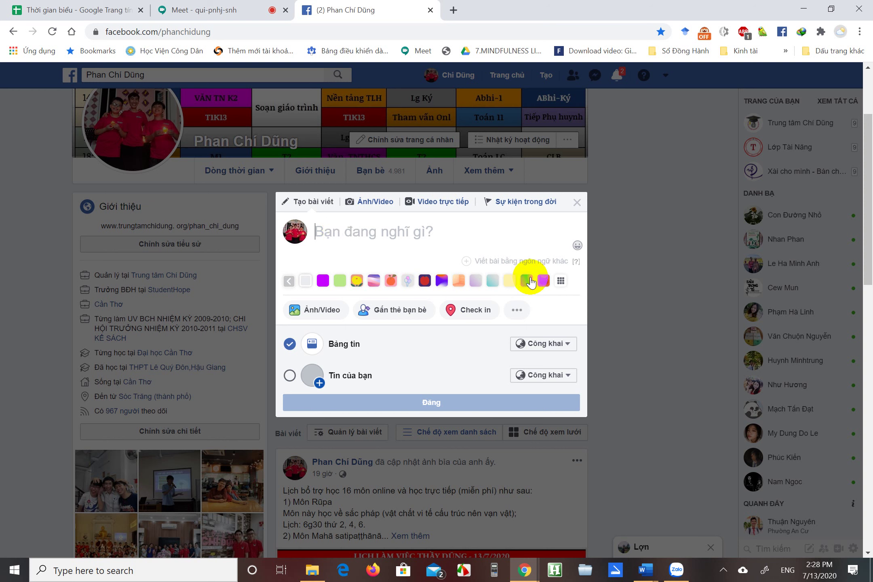
text(Nghiệp quá trời nghiệp)
Step: Attach the desktop image 2020-07-13_142334 to the post and try to publish it
click(302, 312)
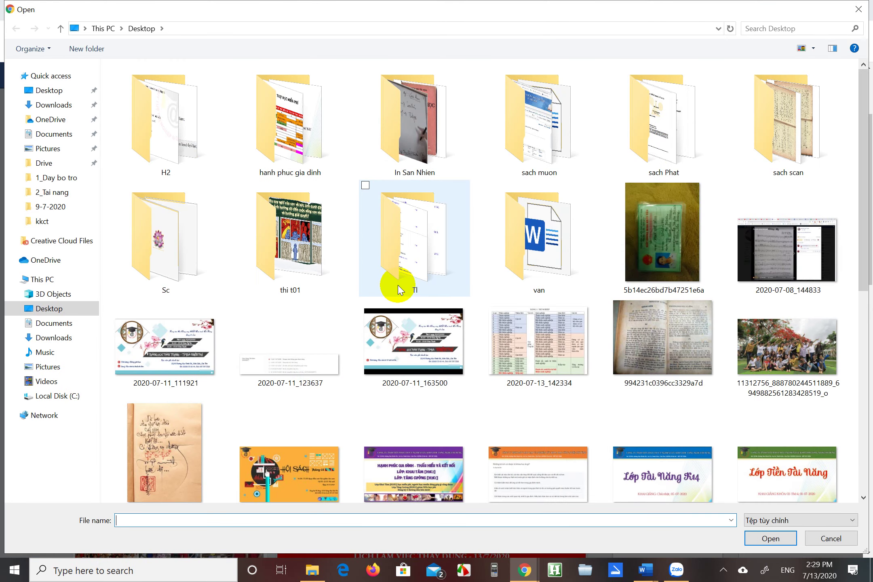
double_click(544, 342)
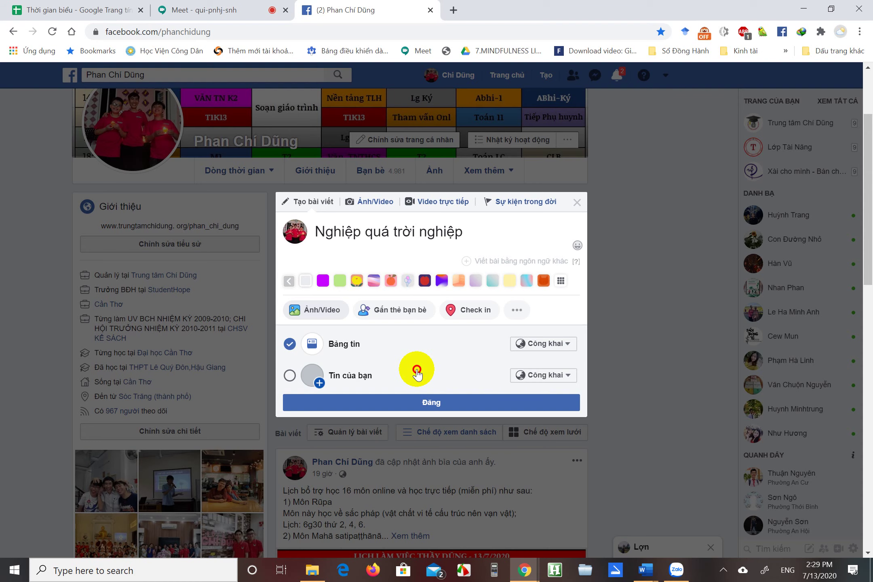
click(403, 411)
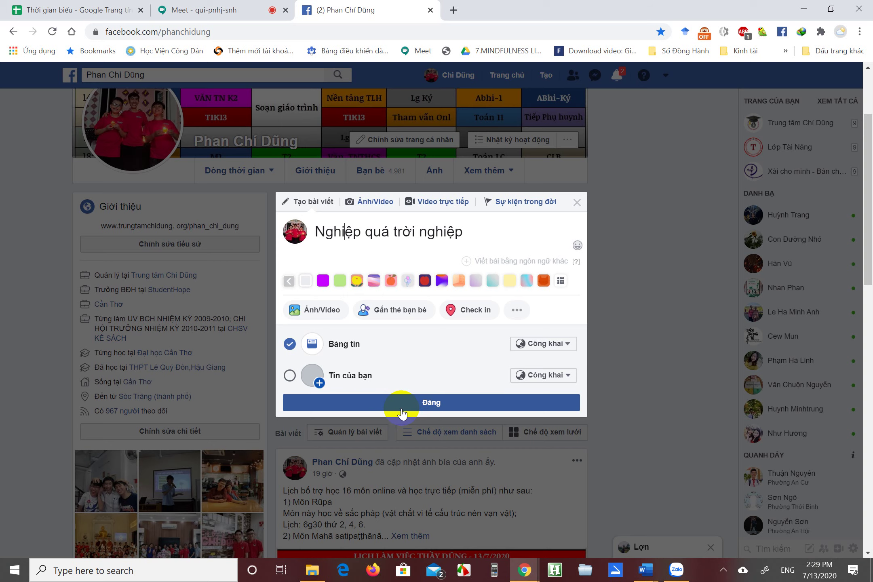
Step: Return to the TPTYL_Hau_So_giai document in Word and show the area just below the table
click(642, 578)
click(692, 513)
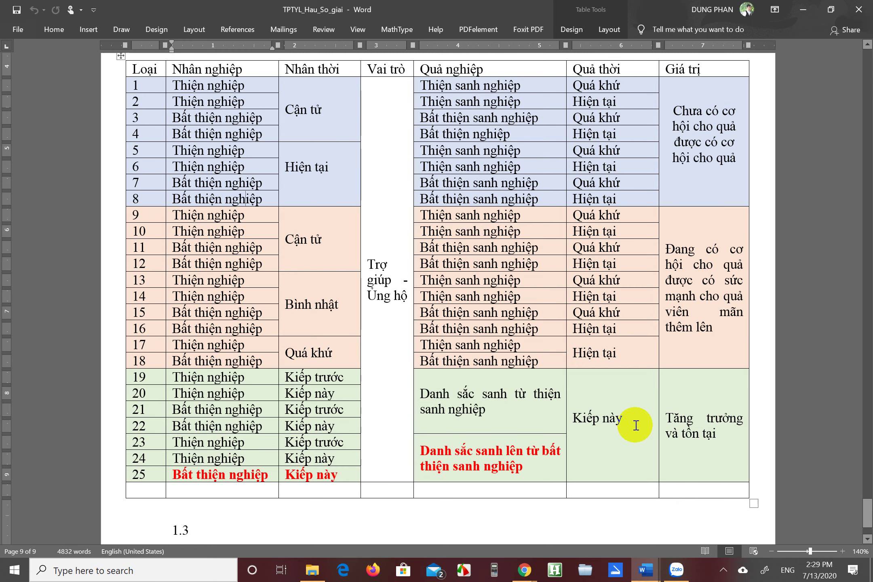
scroll(490, 405, down, 1)
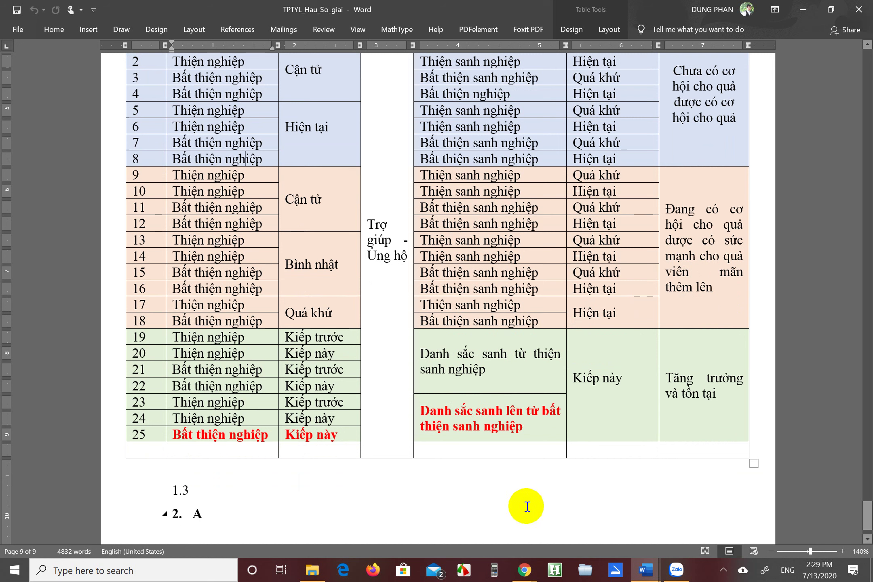
Step: Check the image upload in the Facebook post in Chrome twice, returning to the TPTYL_Hau_So_giai document in Word each time
click(526, 570)
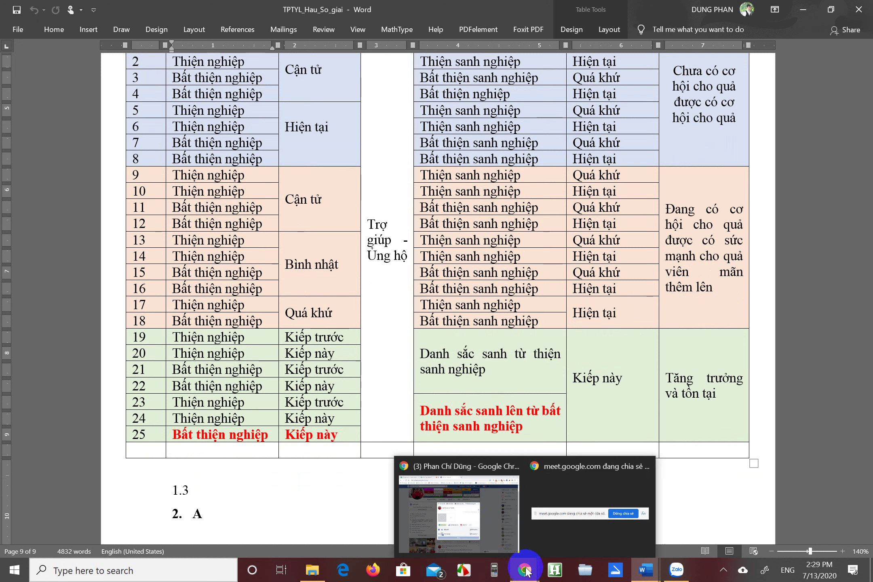
click(498, 525)
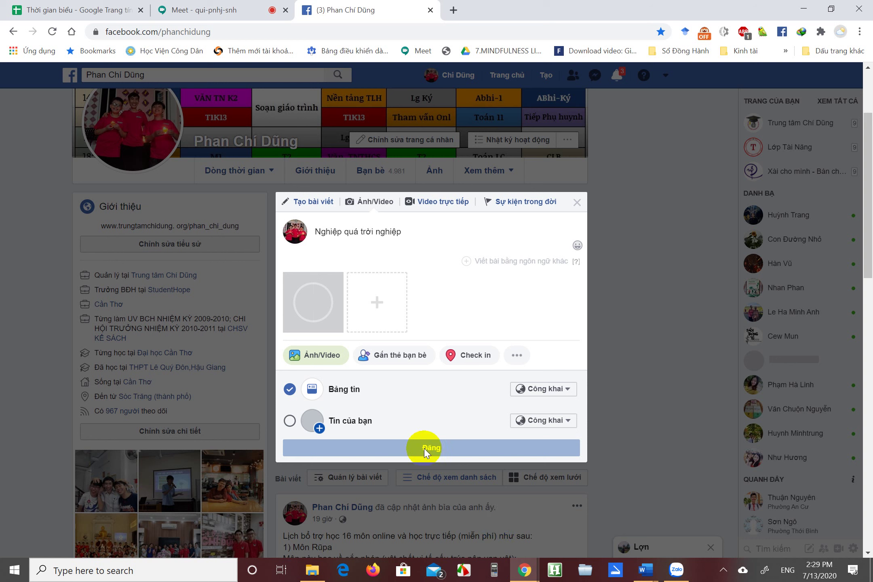
click(646, 570)
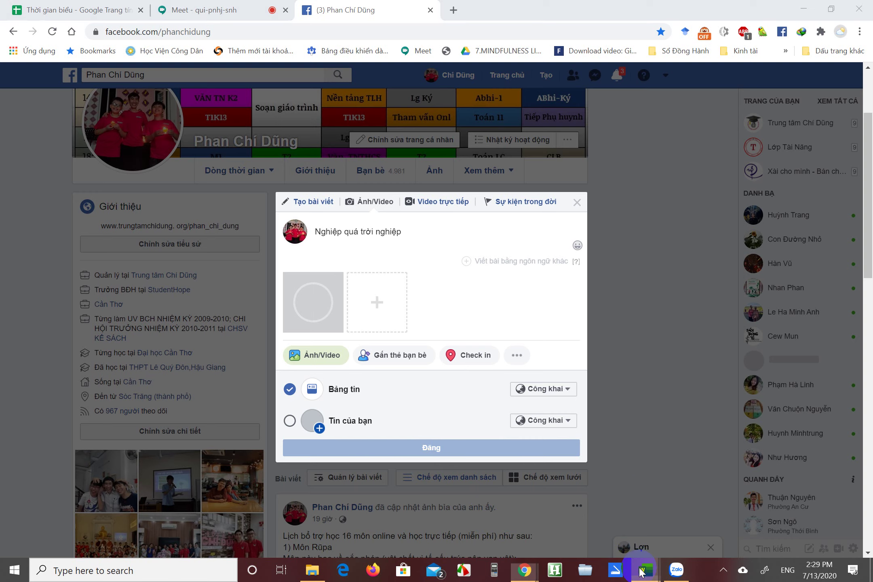
click(717, 517)
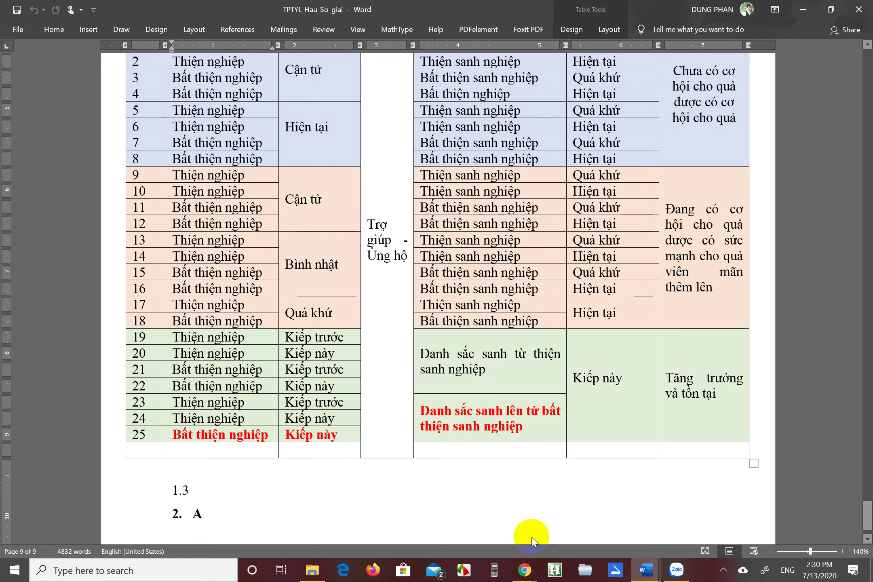
mouse_move(519, 577)
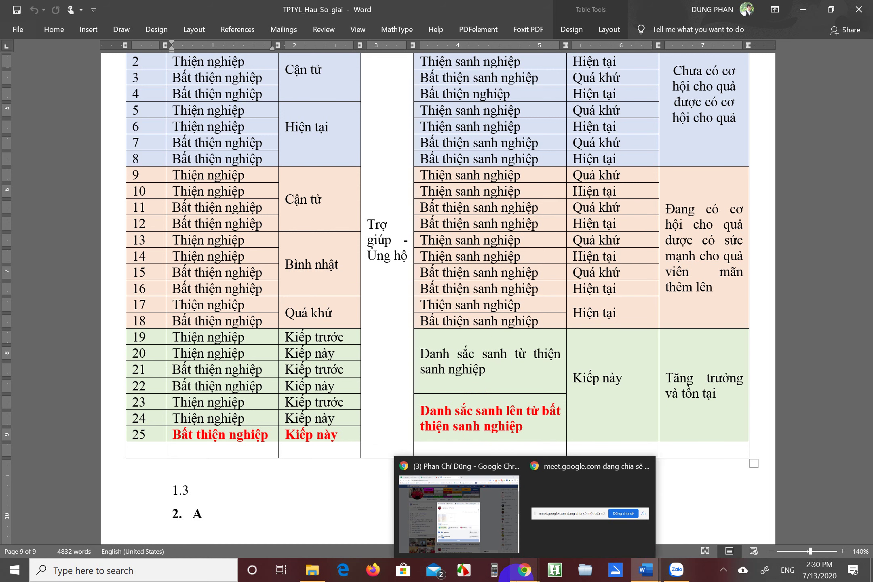
click(484, 523)
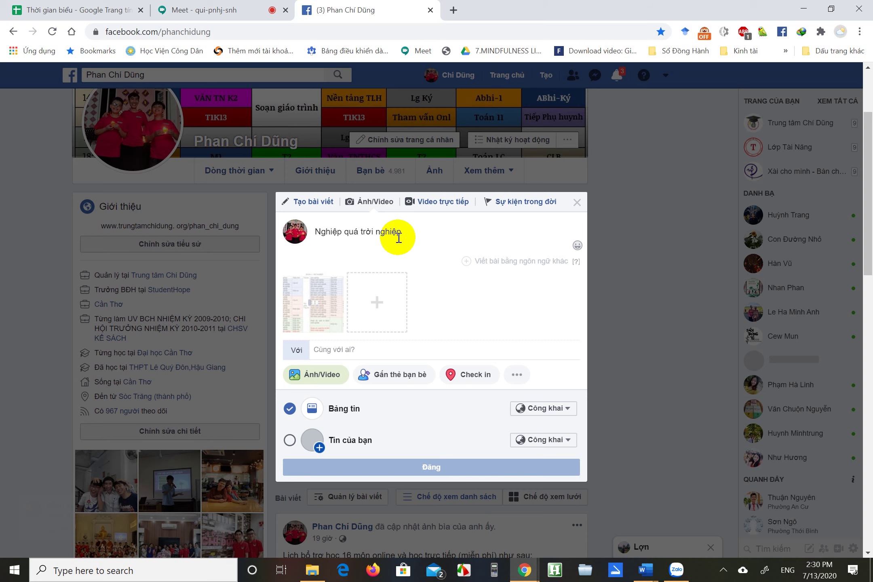
click(645, 570)
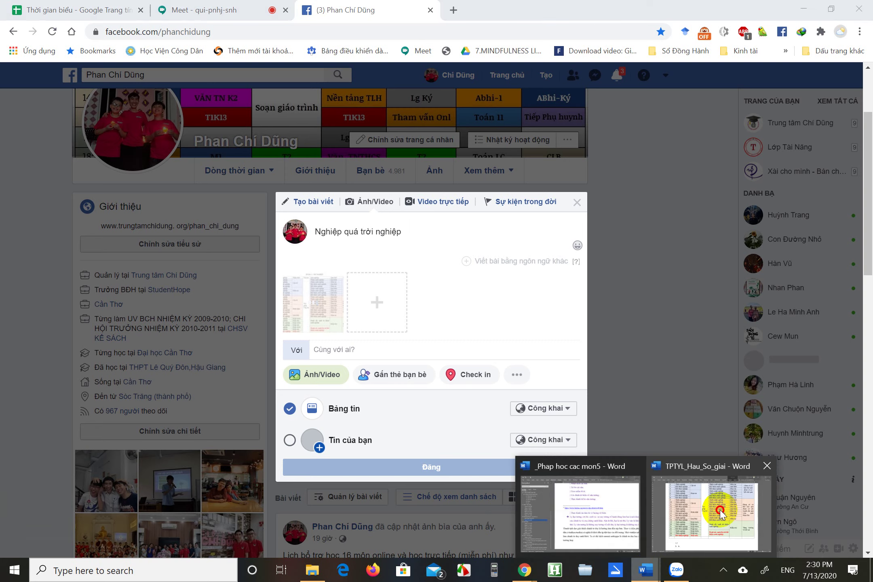
click(721, 514)
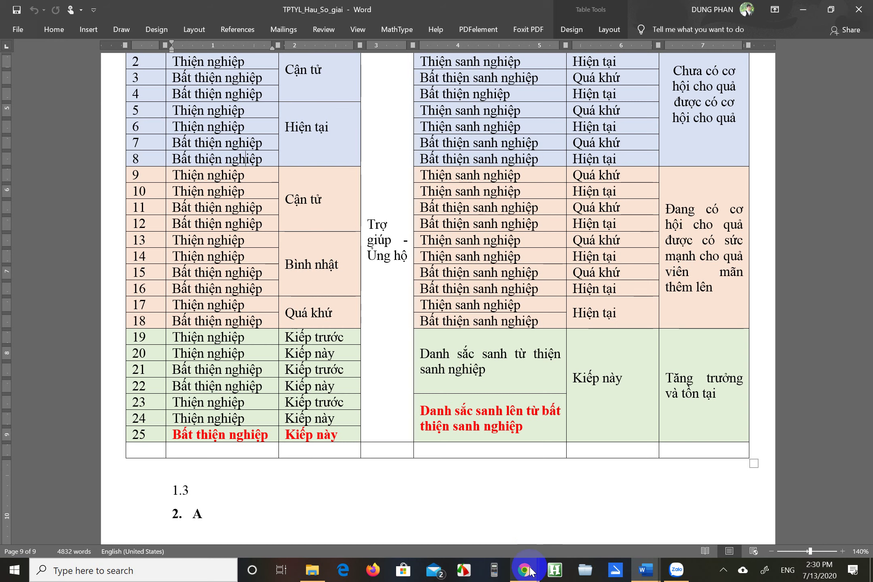
Step: Switch to Chrome, try to publish the post with the table image, and return to the TPTYL_Hau_So_giai document in Word
mouse_move(525, 570)
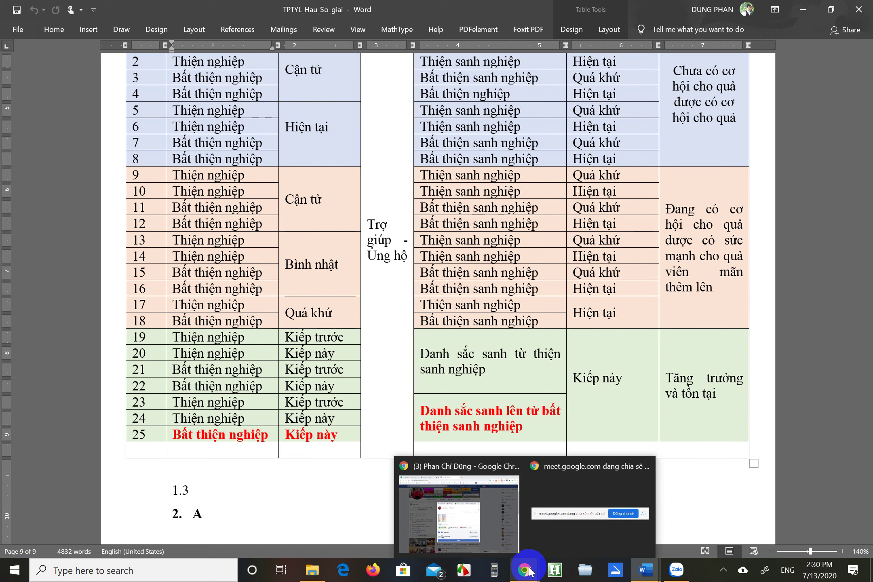
mouse_move(490, 544)
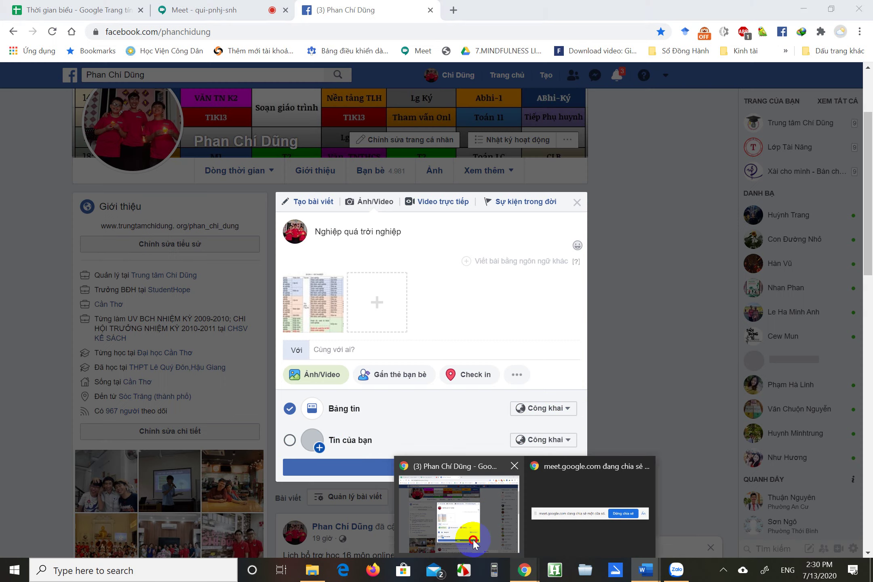
click(469, 550)
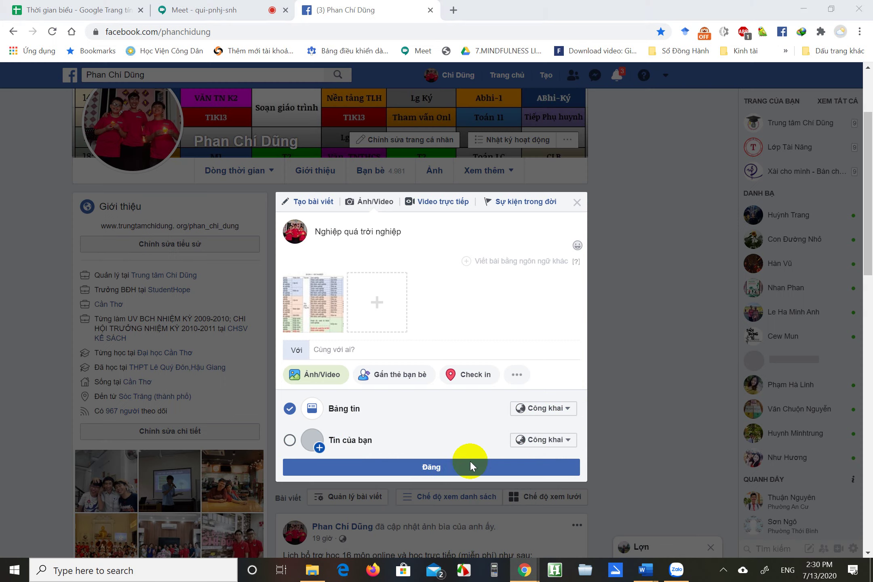
click(439, 473)
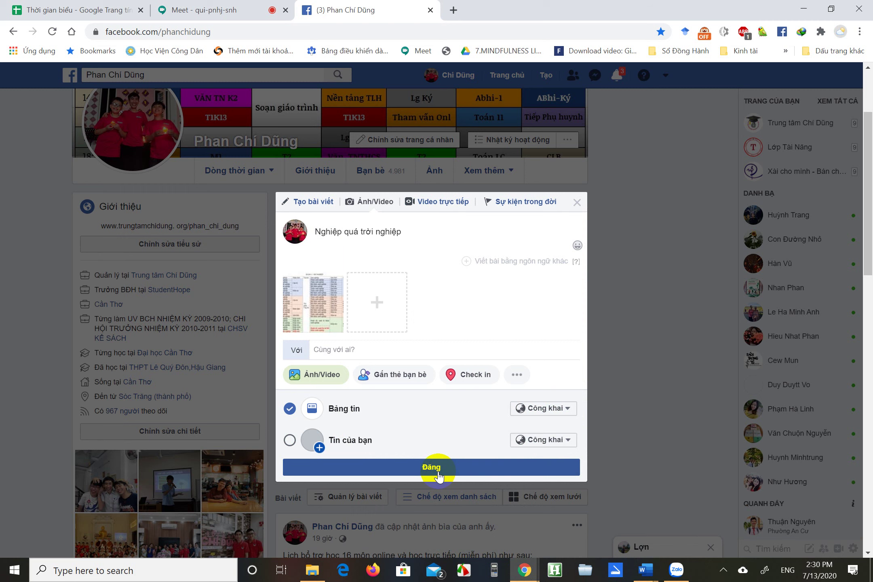
mouse_move(647, 570)
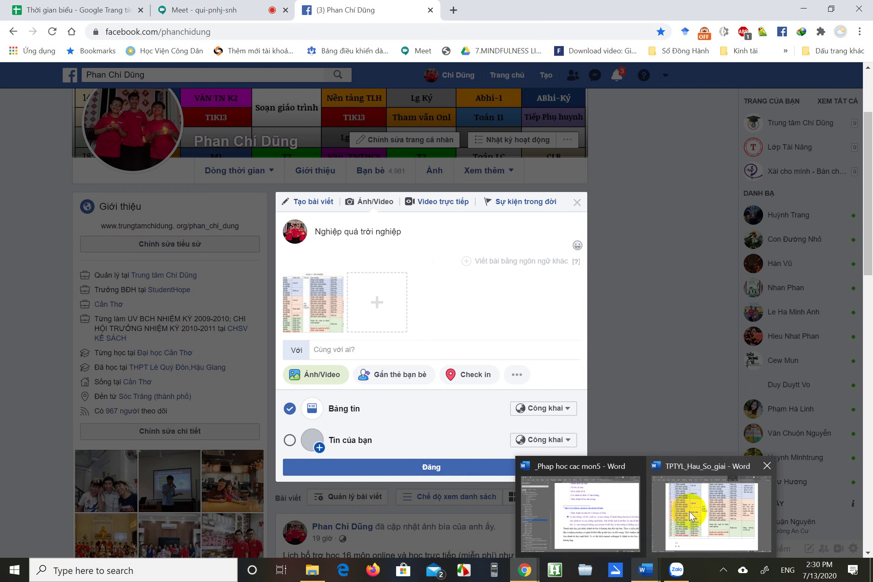
click(689, 512)
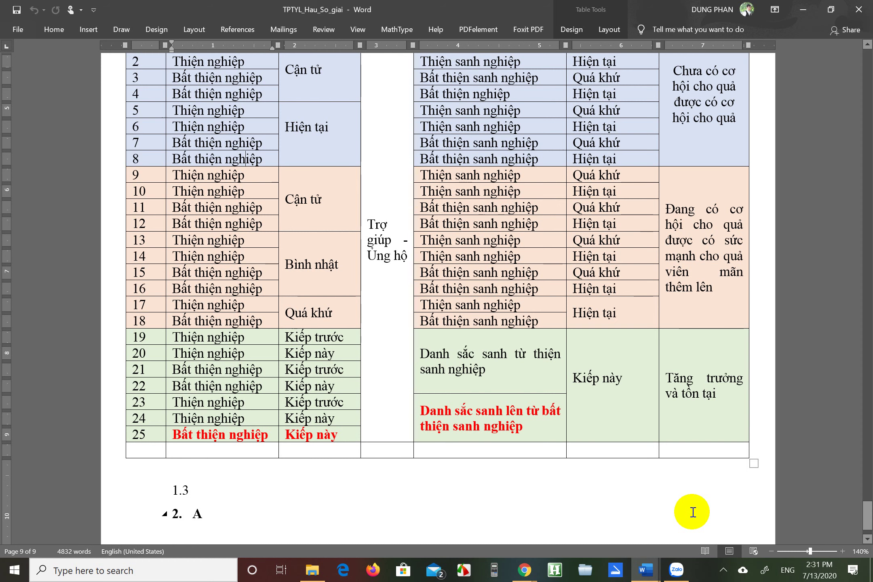
Step: Switch to Chrome, submit the pending Facebook post again, and return to the TPTYL_Hau_So_giai document in Word
click(524, 568)
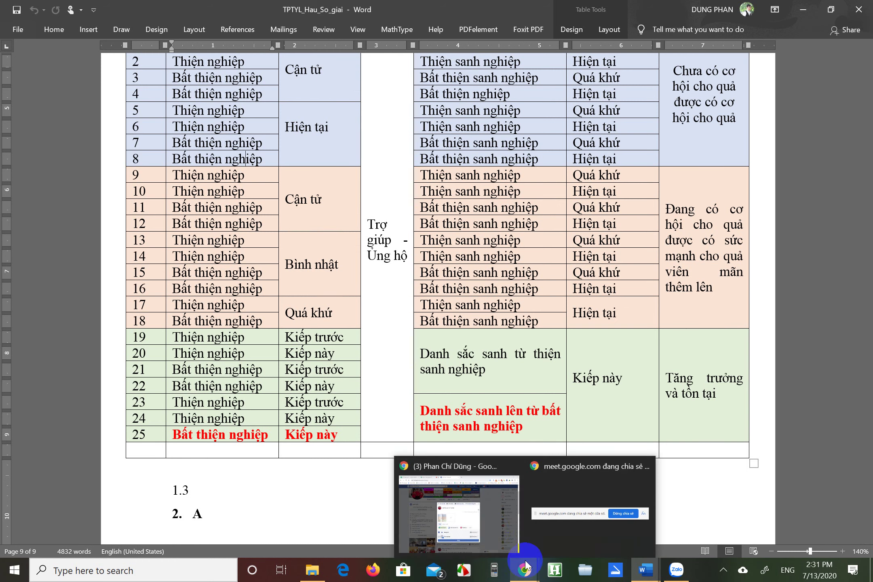
click(493, 526)
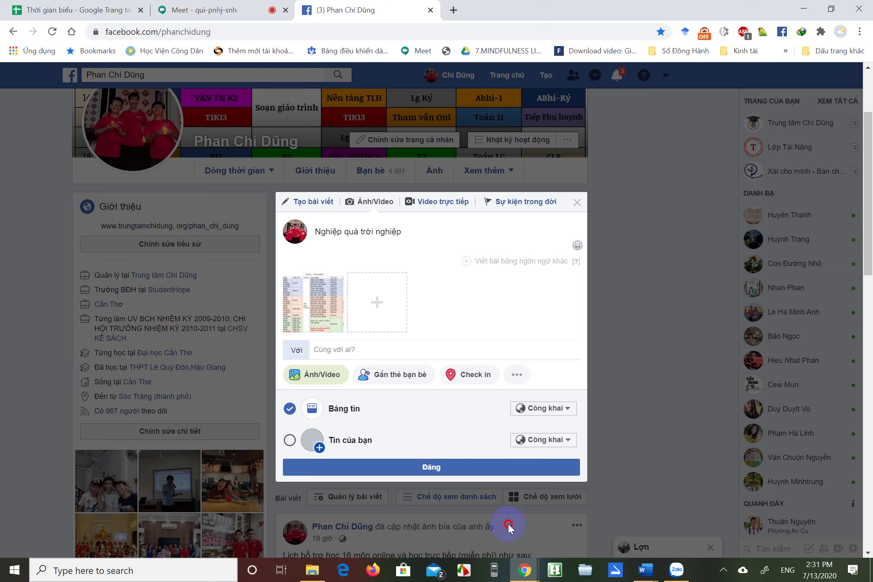
click(465, 473)
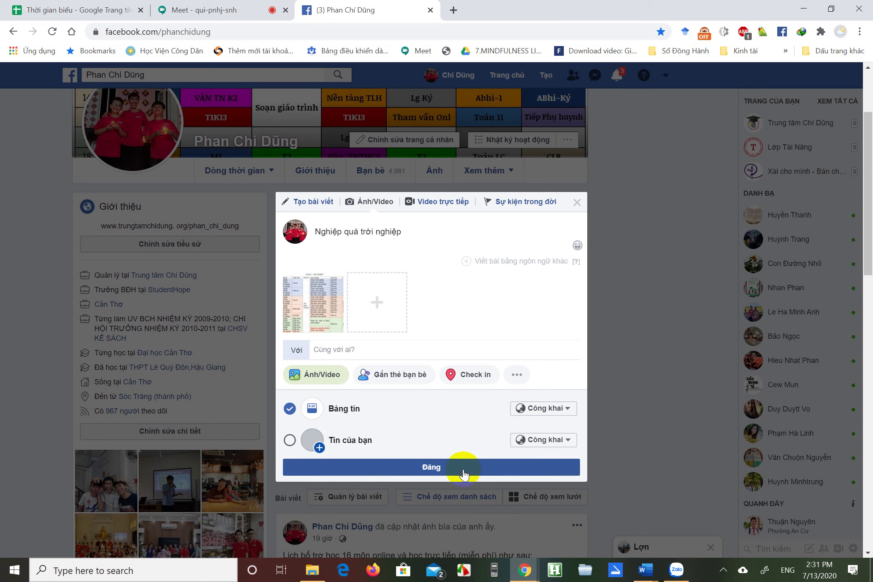
mouse_move(646, 571)
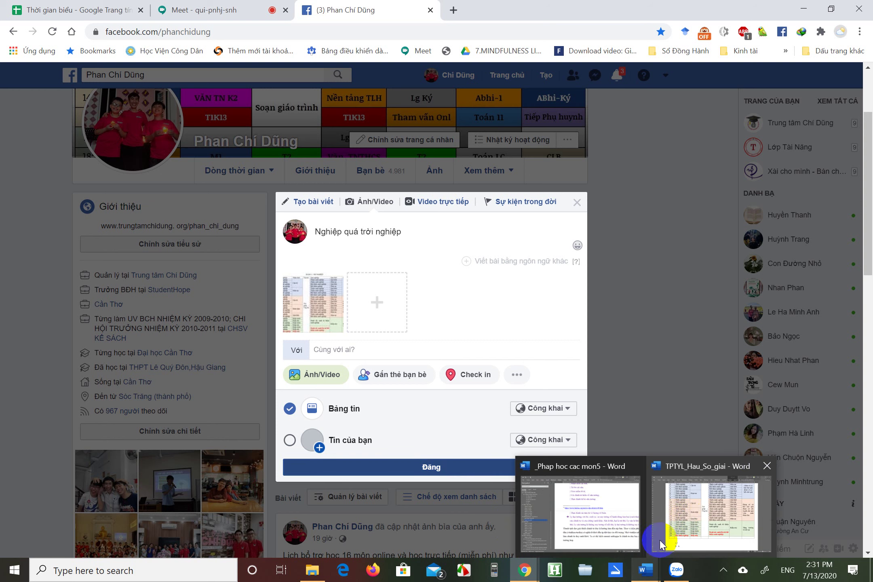
click(687, 518)
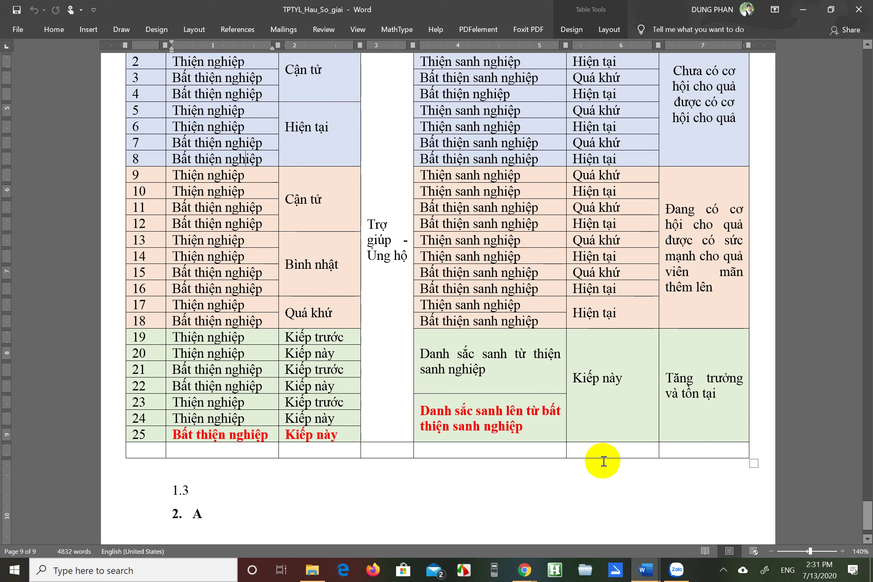
Step: Check the pending Facebook post in Chrome and return to the TPTYL_Hau_So_giai document in Word
click(520, 570)
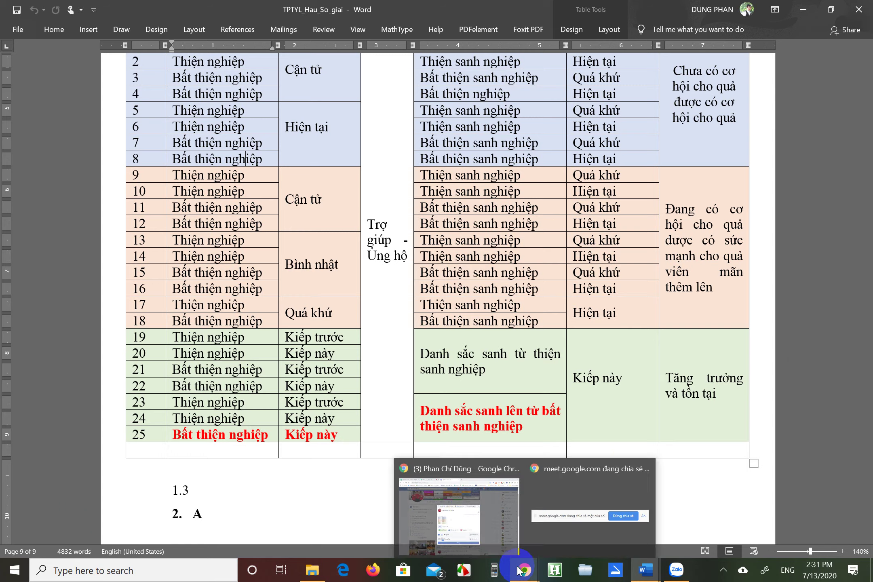
click(516, 532)
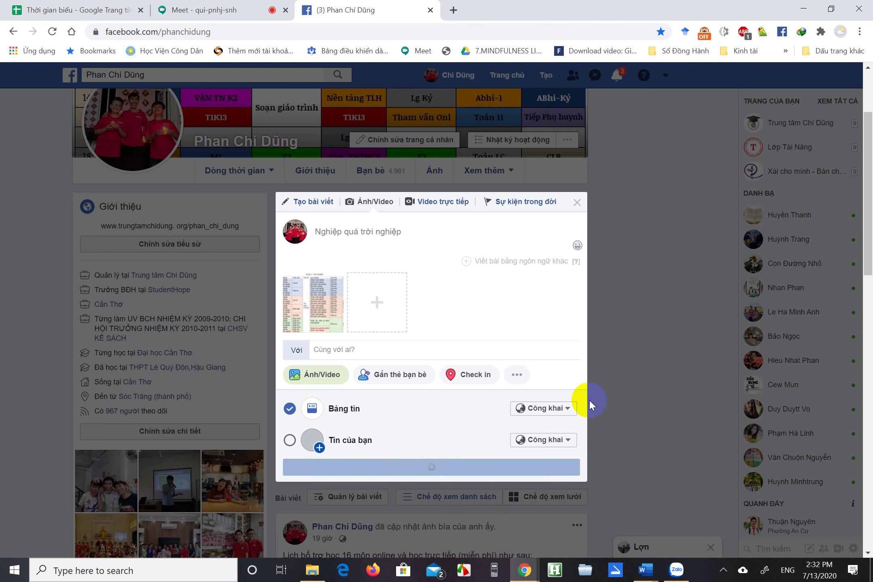
mouse_move(646, 570)
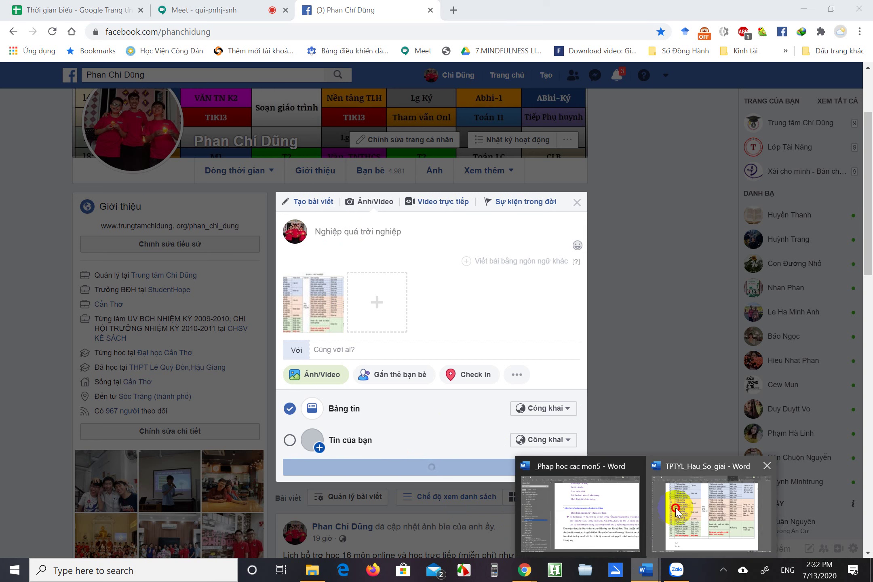
click(676, 508)
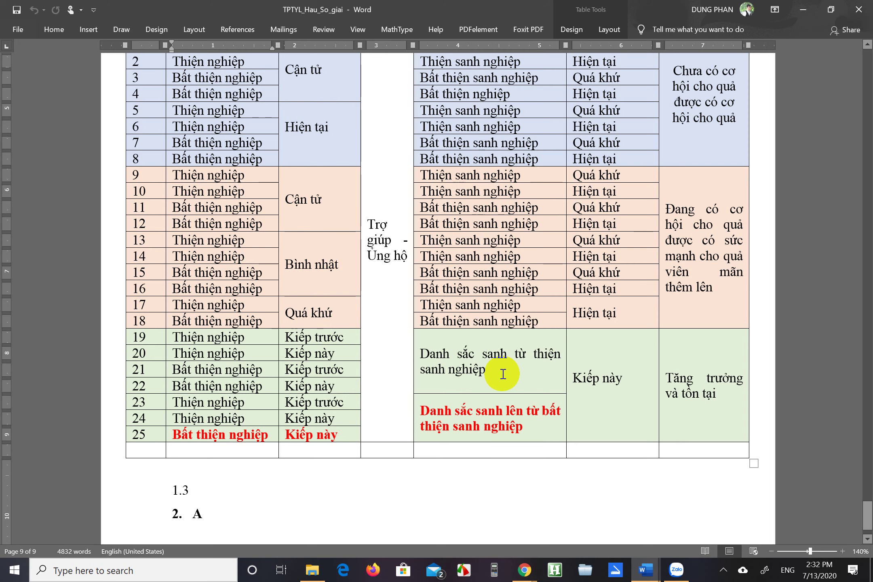
Step: Look at the Facebook post and the Google Meet call in Chrome, ending back in the TPTYL_Hau_So_giai document in Word
click(535, 571)
click(486, 513)
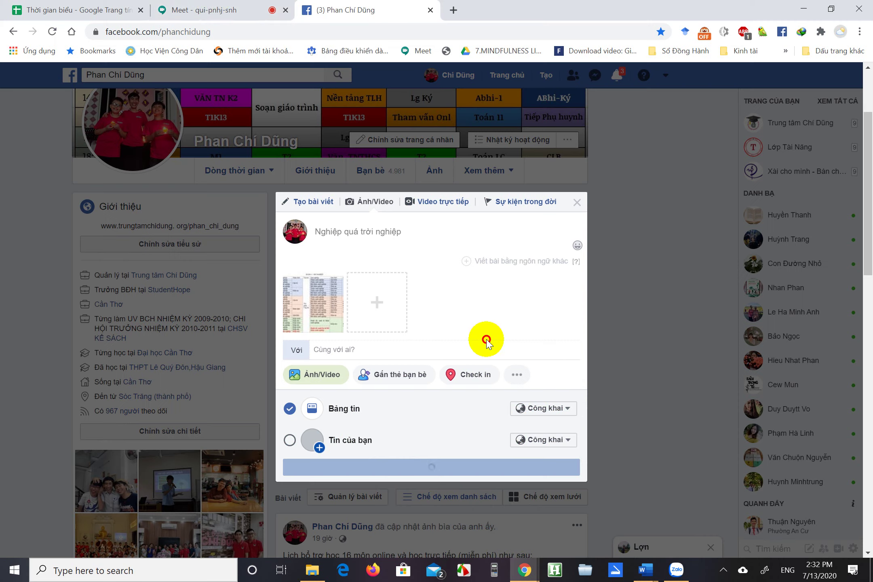
click(205, 9)
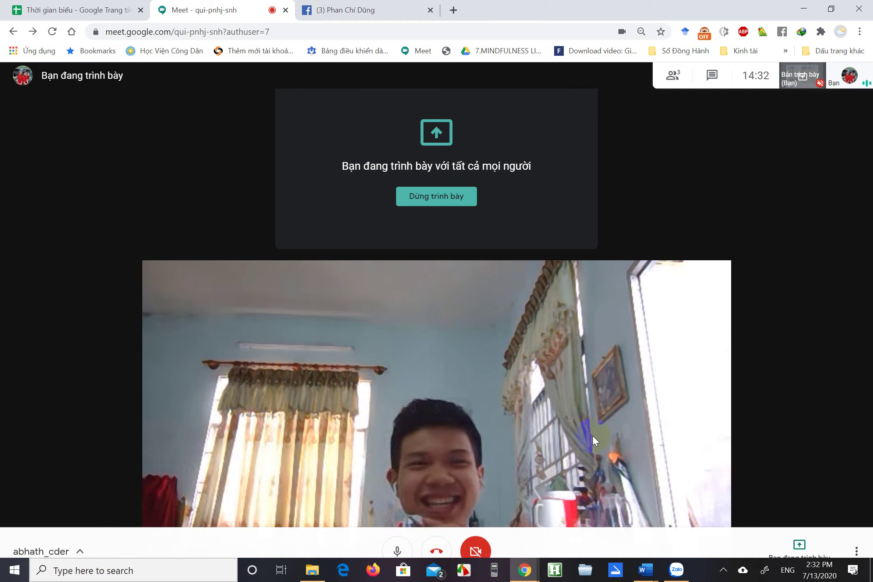
click(645, 570)
click(707, 521)
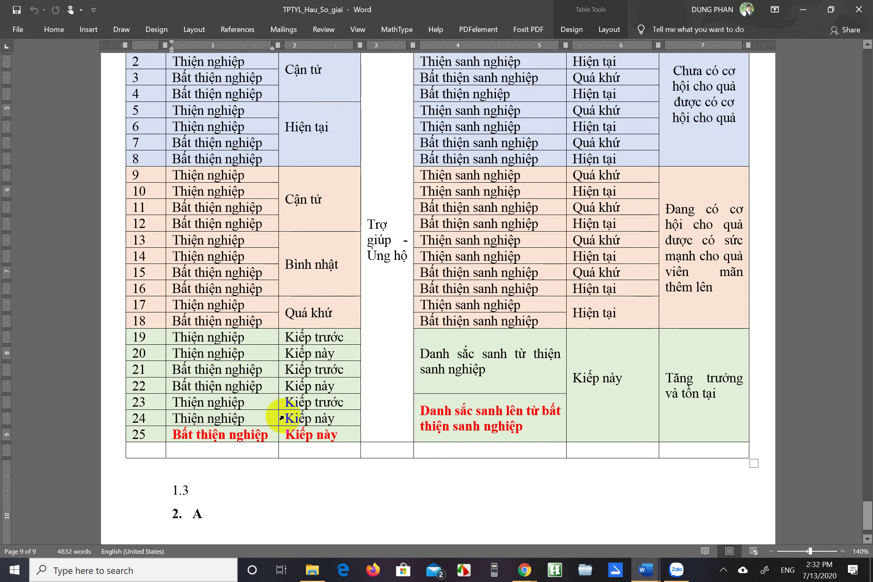
Step: Place the cursor after "2. A" below the table, switch to Google Meet in Chrome and show the shared presentation in the main view
click(316, 406)
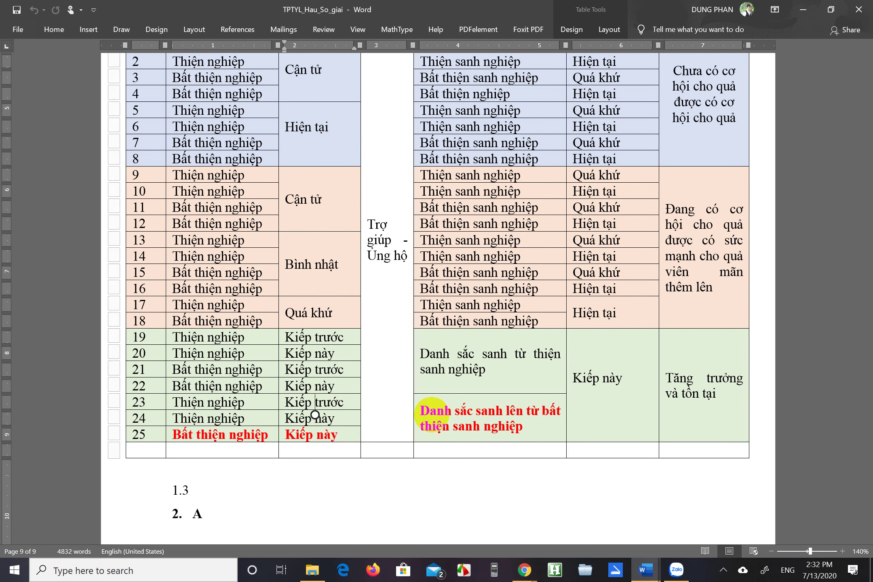
click(201, 520)
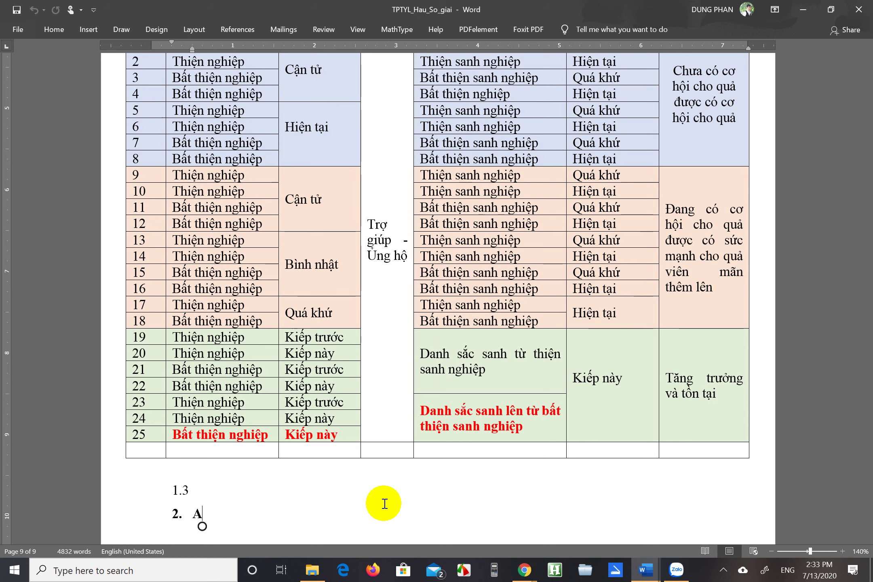
mouse_move(524, 569)
click(477, 518)
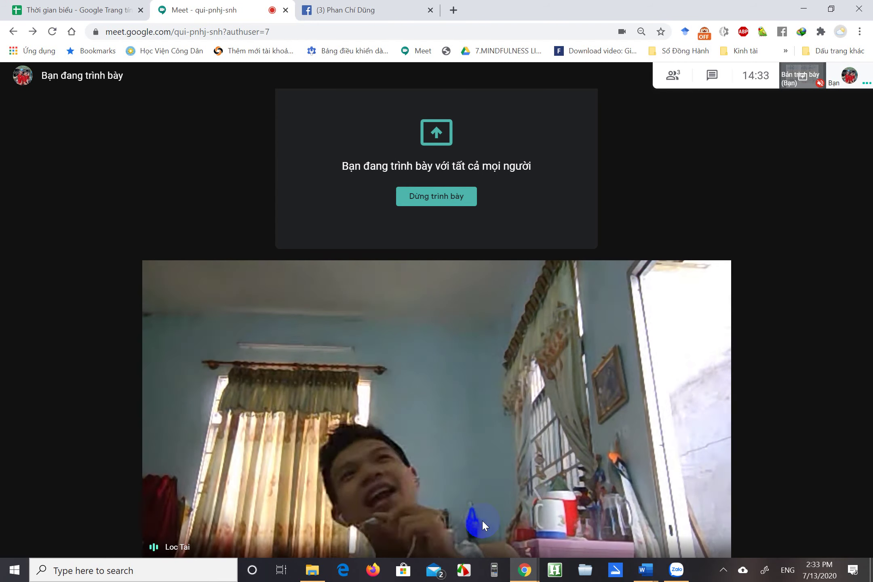
click(802, 80)
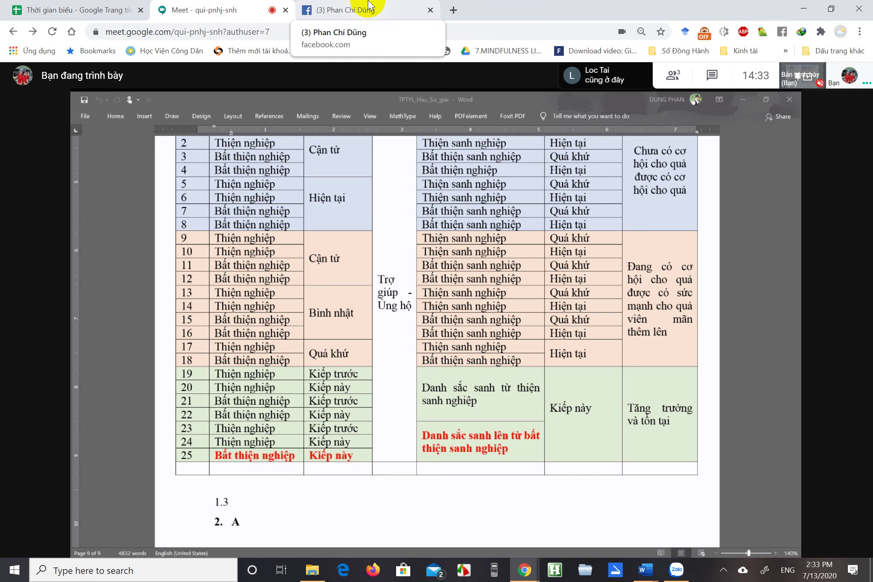
Step: Check whether the Facebook post has been published, and return through Google Meet to the TPTYL_Hau_So_giai document in Word
click(369, 5)
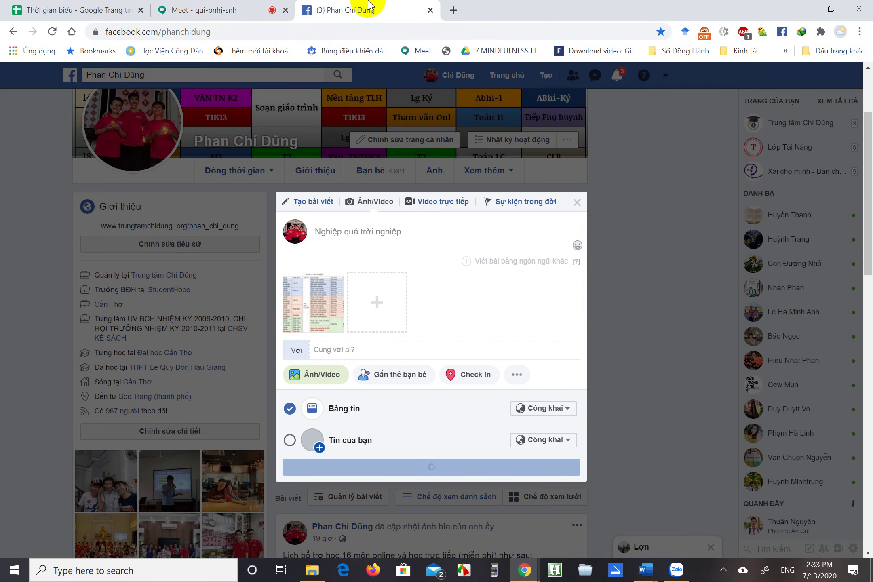
click(229, 9)
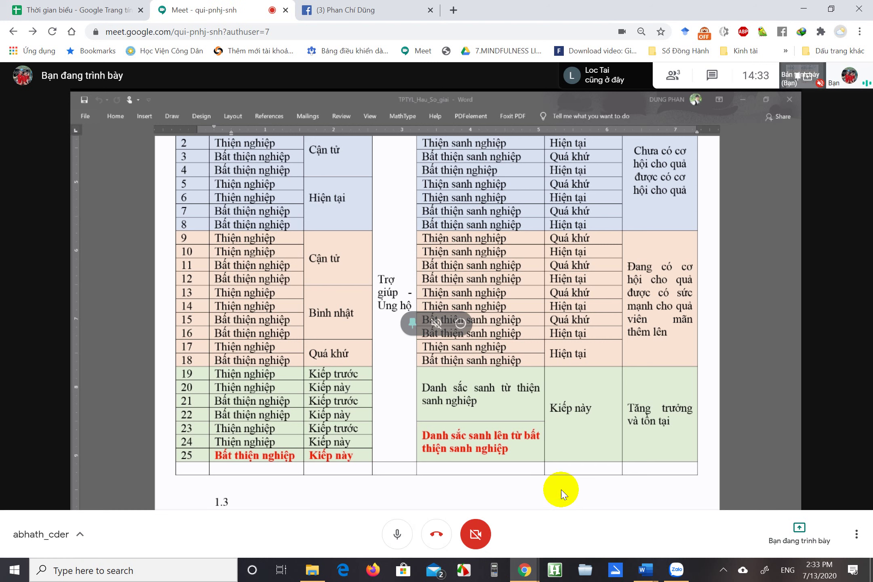
click(645, 570)
click(736, 502)
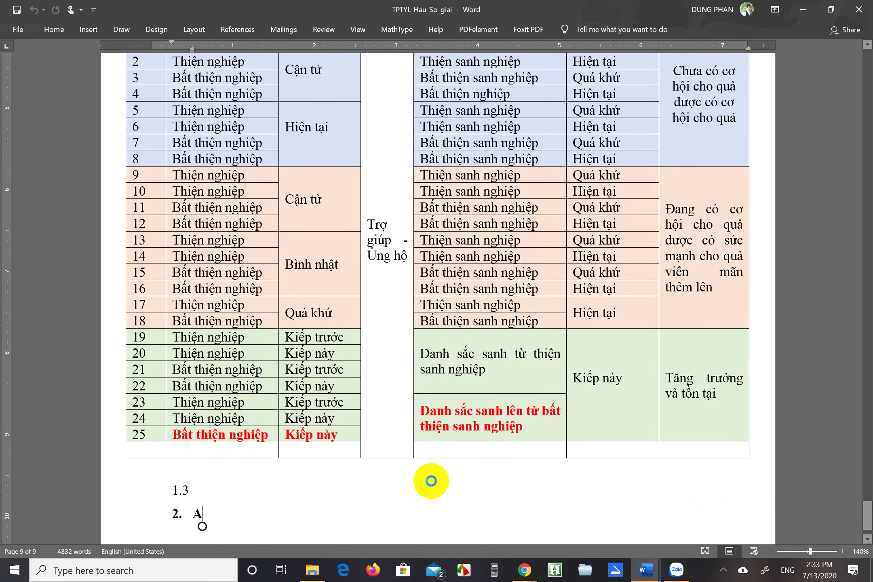
Step: Place the cursor at the end of the empty item 1.2.3.1 under heading 1.2.3
scroll(374, 436, up, 10)
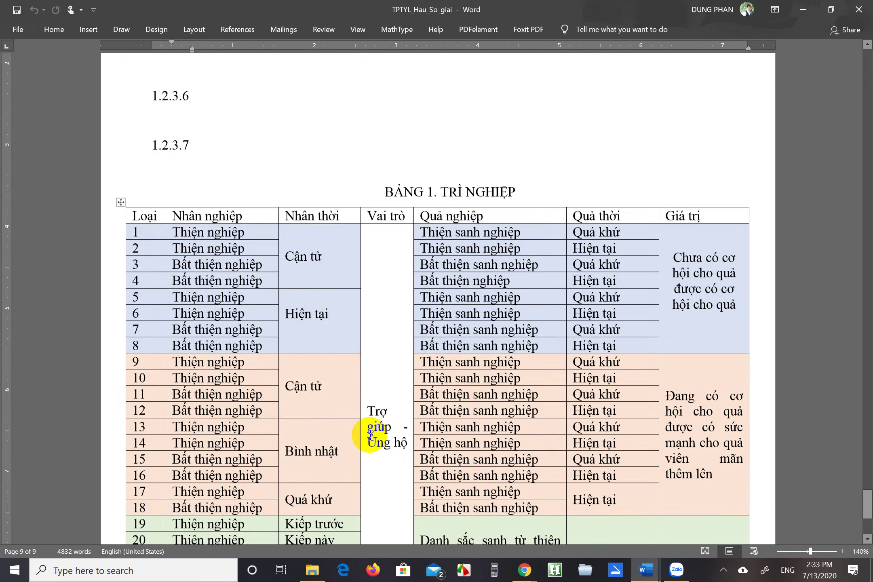
scroll(370, 435, up, 2)
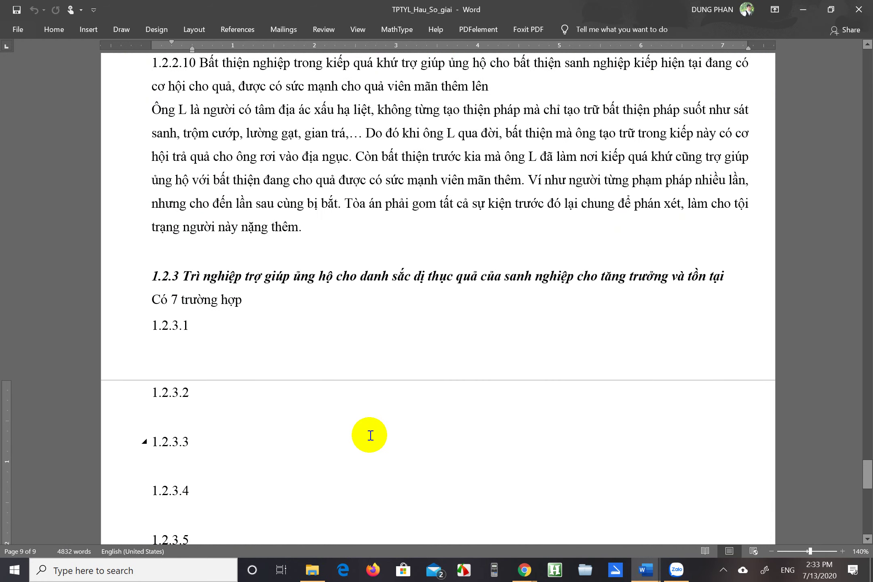
click(244, 339)
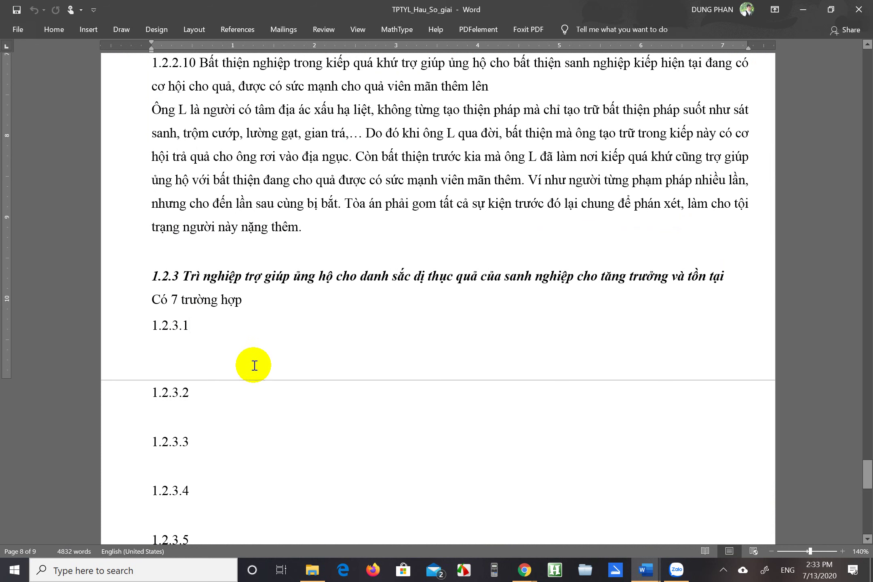
Step: Check the Facebook post and the Google Meet call in Chrome once more and return to the TPTYL_Hau_So_giai document in Word
click(537, 572)
click(485, 501)
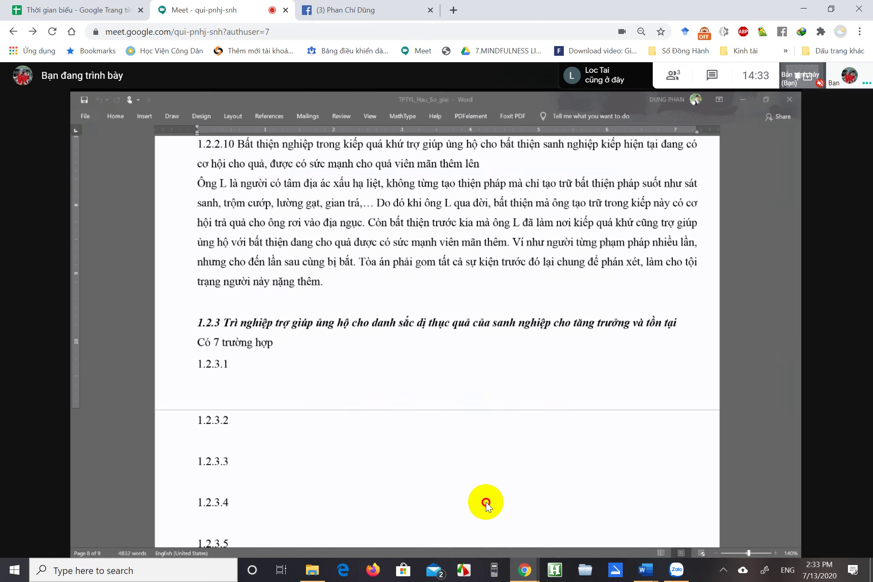
click(396, 10)
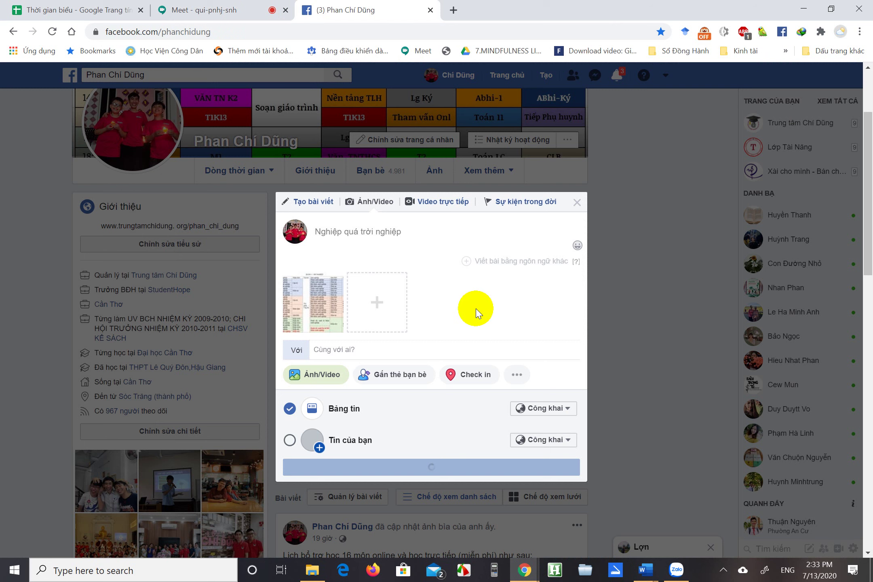
click(190, 6)
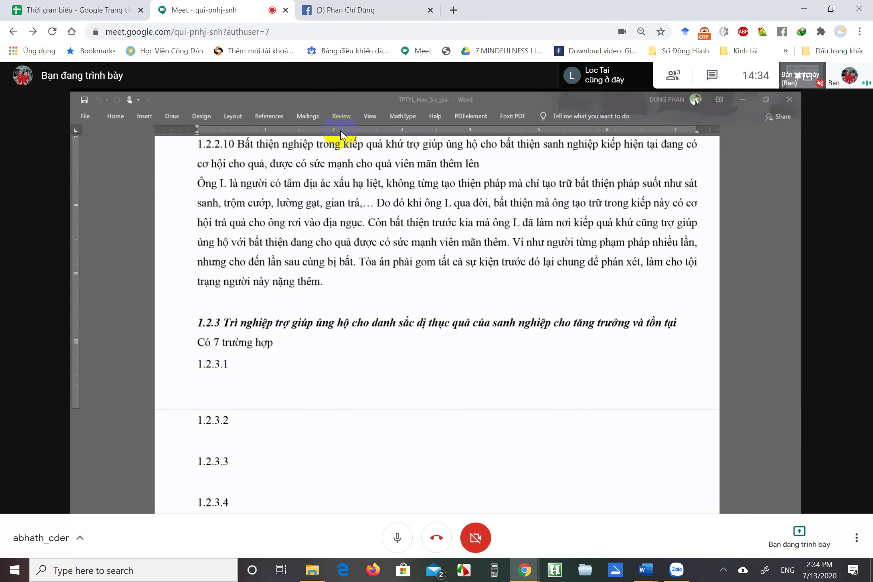
mouse_move(643, 569)
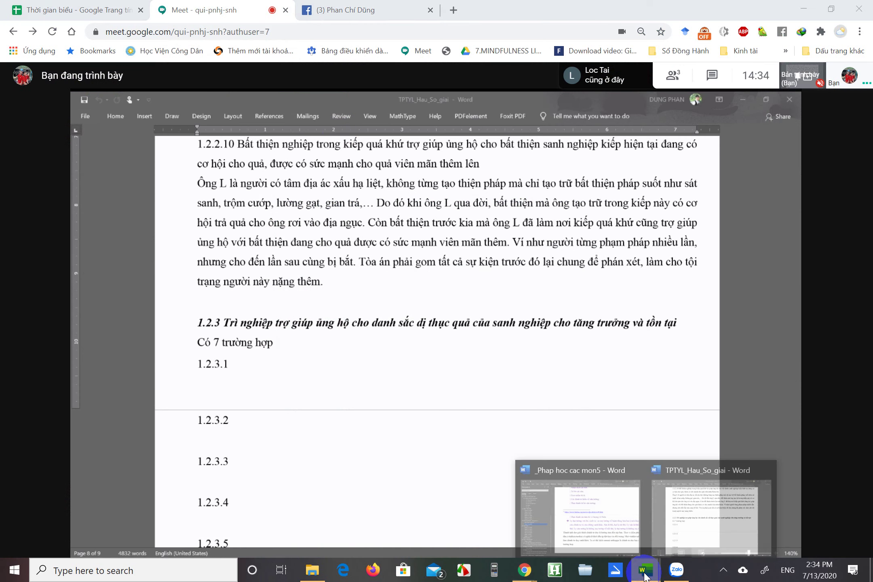
click(702, 522)
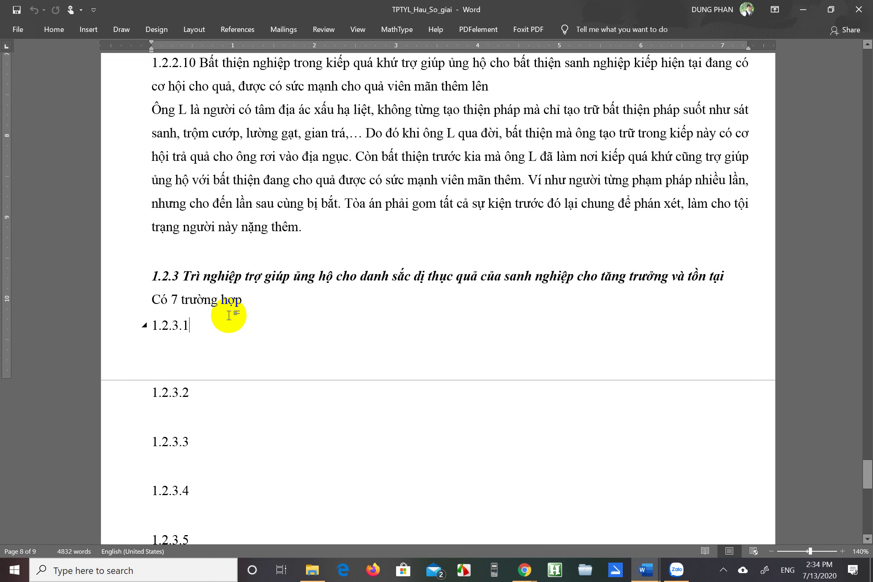
Step: Start the text of item 1.2.3.1 with "Thiện nghiệp từng", correcting the misspelled "nghiệp"
click(229, 315)
text(Thi)
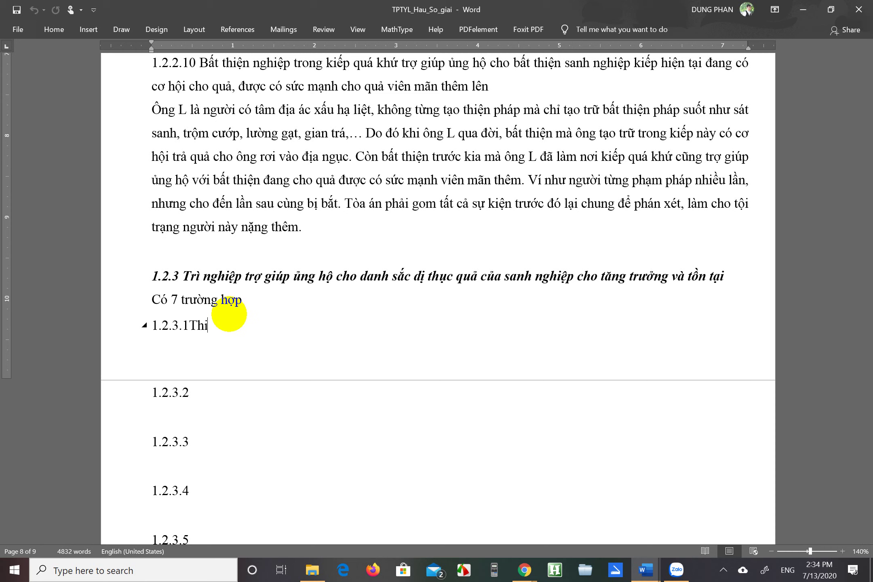
text(ện nghioeep)
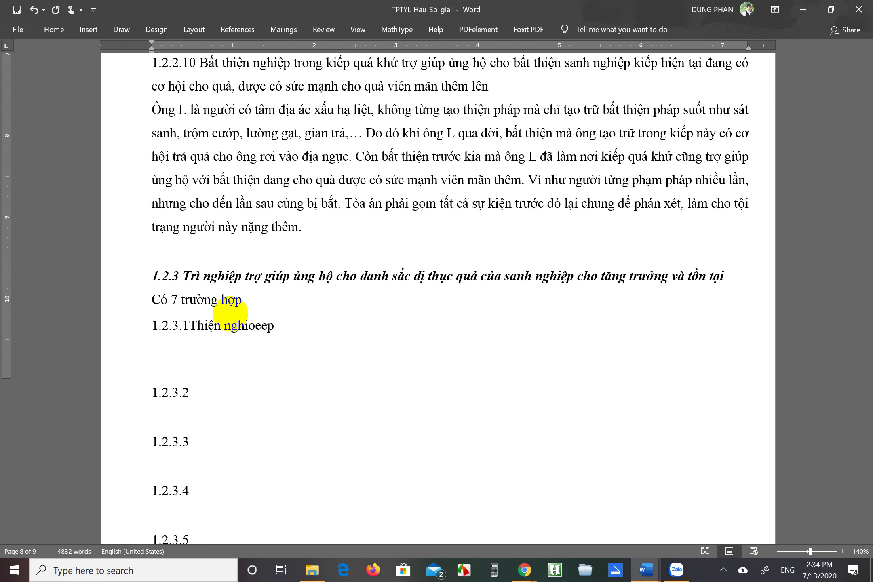
key(BackSpace)
key(BackSpace)
key(BackSpace)
key(BackSpace)
text(ệp từng)
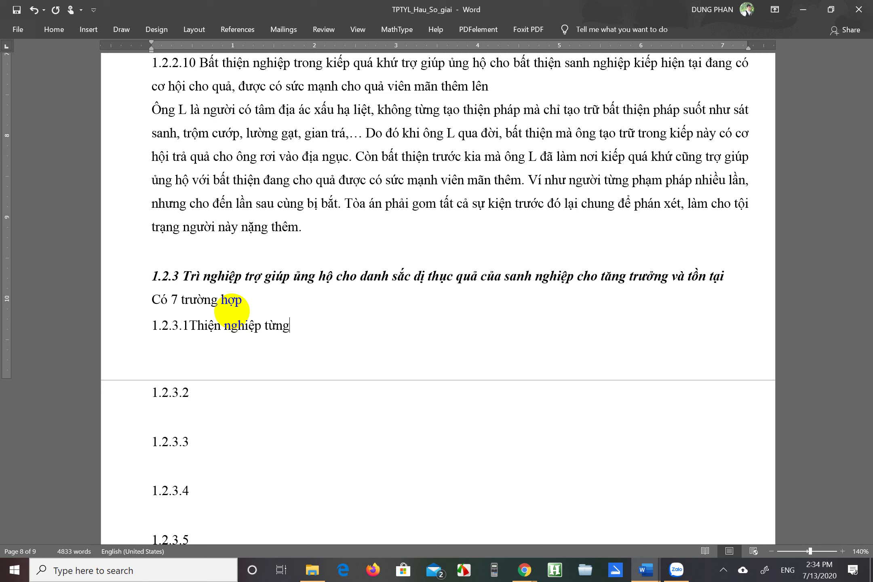
Step: Continue item 1.2.3.1 with "làm trong kiếp trước kia", correcting the misspelled "kiếp"
text( lamf trong )
text(kiepos)
key(BackSpace)
key(BackSpace)
key(BackSpace)
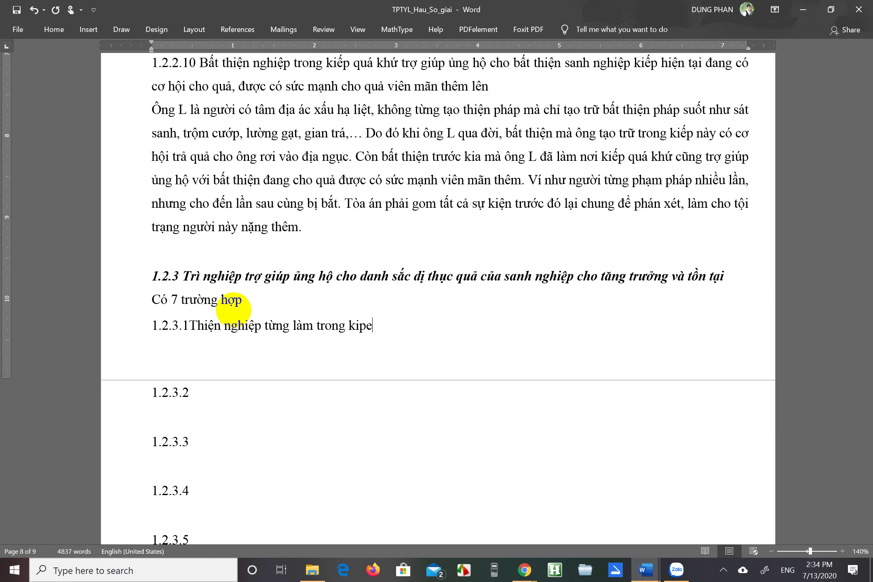
text(eps truowcs)
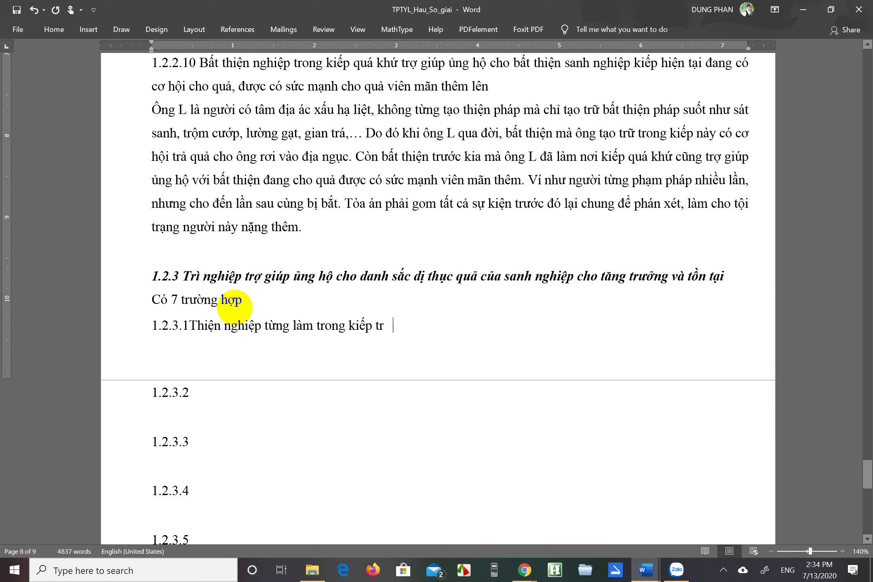
text( kia)
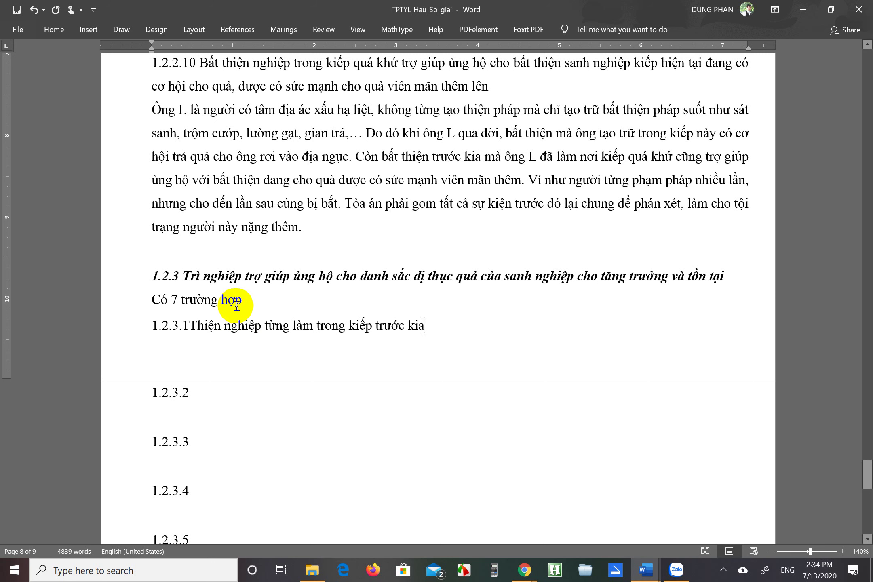
Step: Continue item 1.2.3.1 with "trợ giúp ủng hộ cho danh sắc sanh lên"
text( tr)
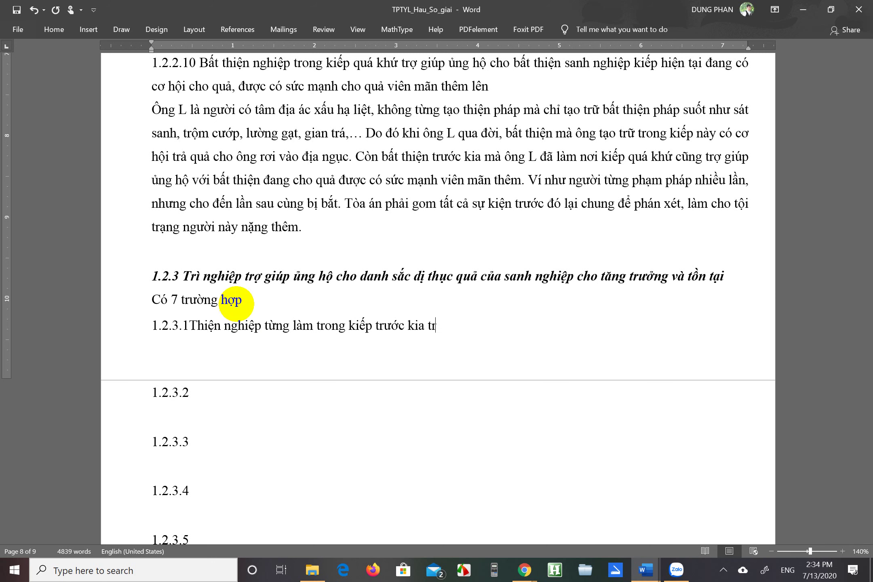
text(owj giups urn)
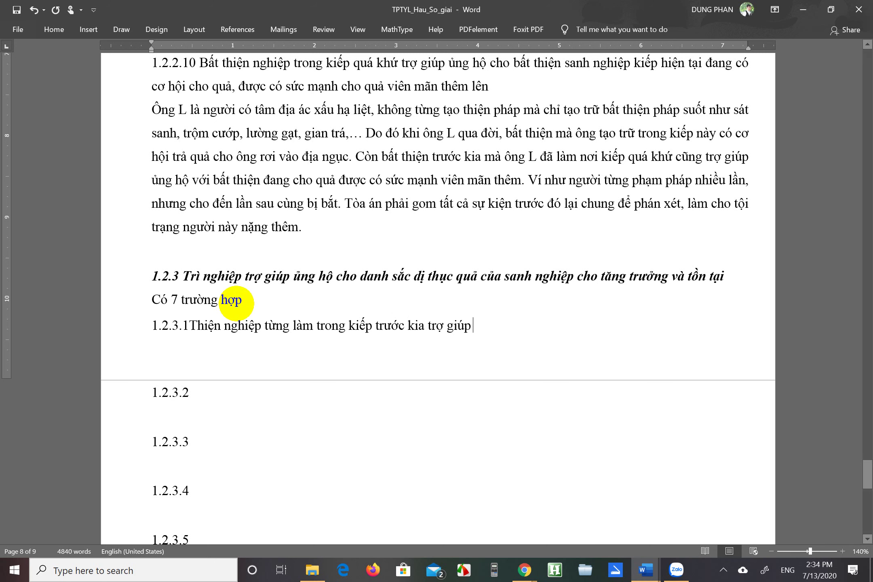
text(g hooj)
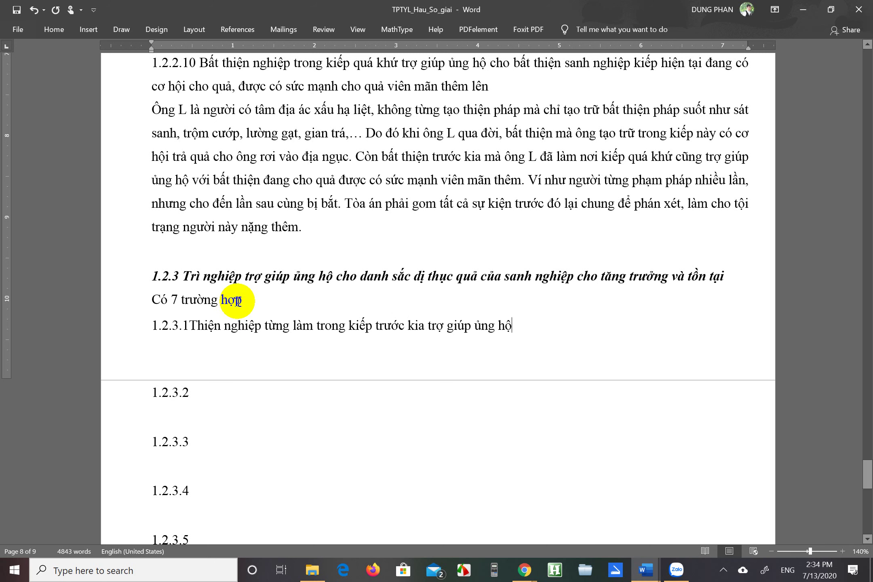
text( cho danh)
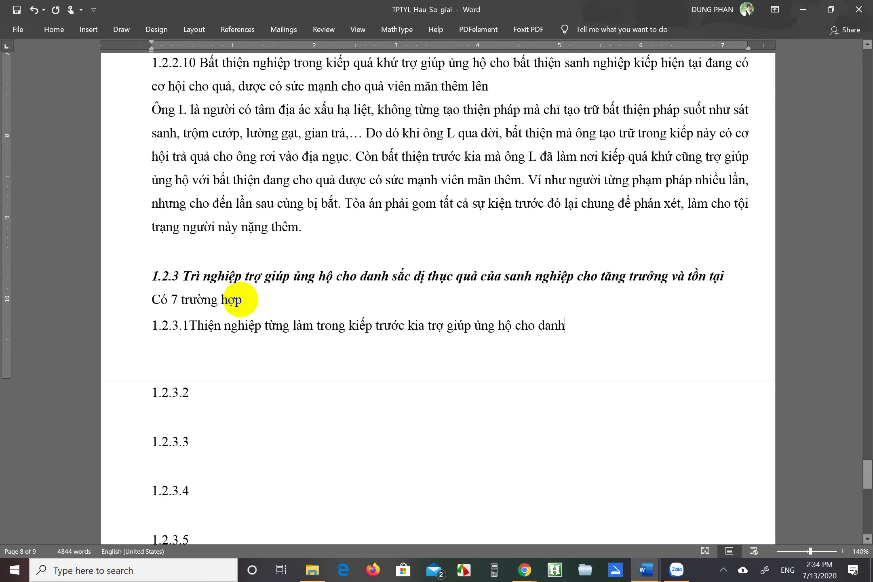
text( sawcs sanh)
text(l)
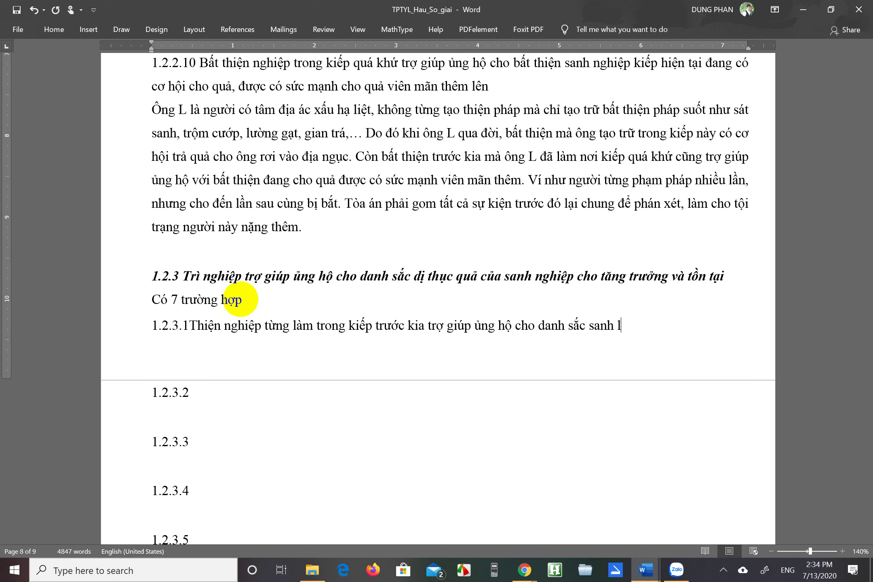
text(een )
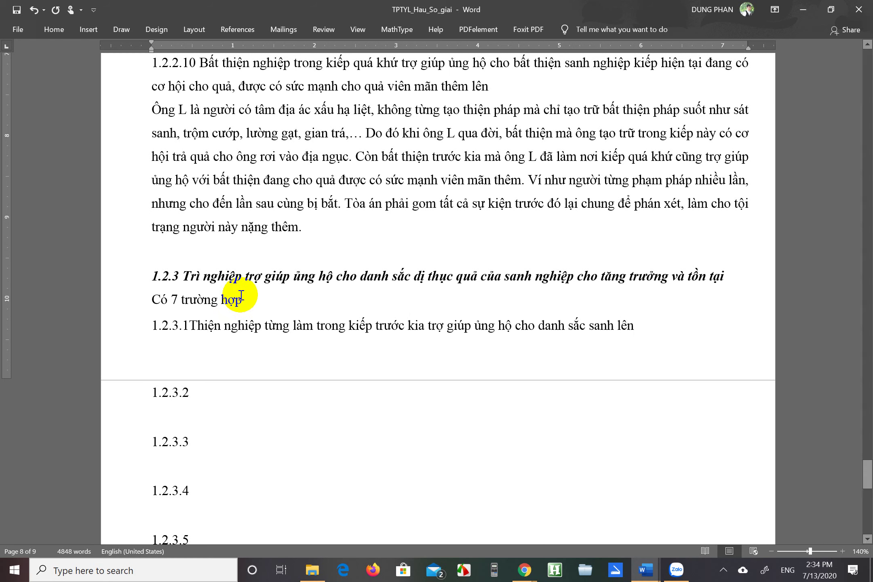
Step: Complete item 1.2.3.1 with "từ thiện sanh nghiệp được tăng trưởng và tồn tại:" and start a new paragraph below it
text(tuwf thien)
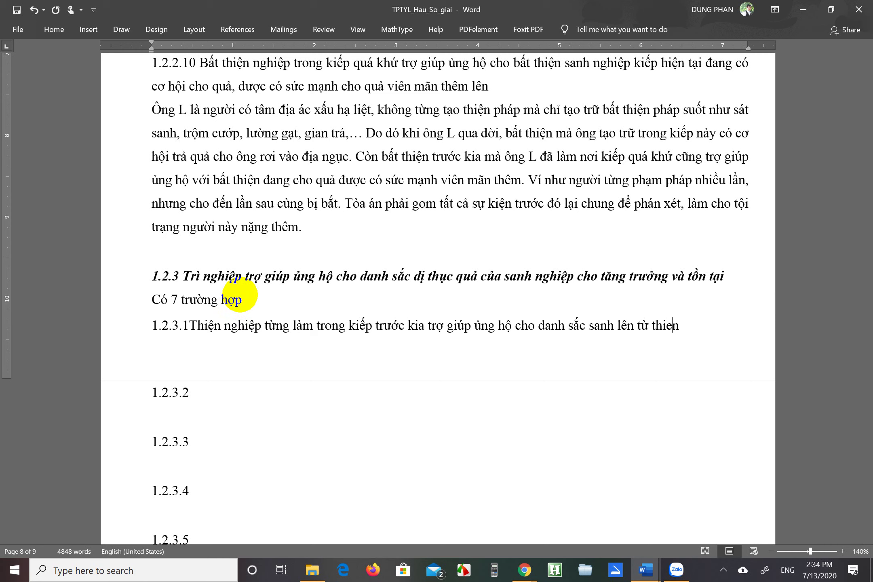
text(ej sanh ngh)
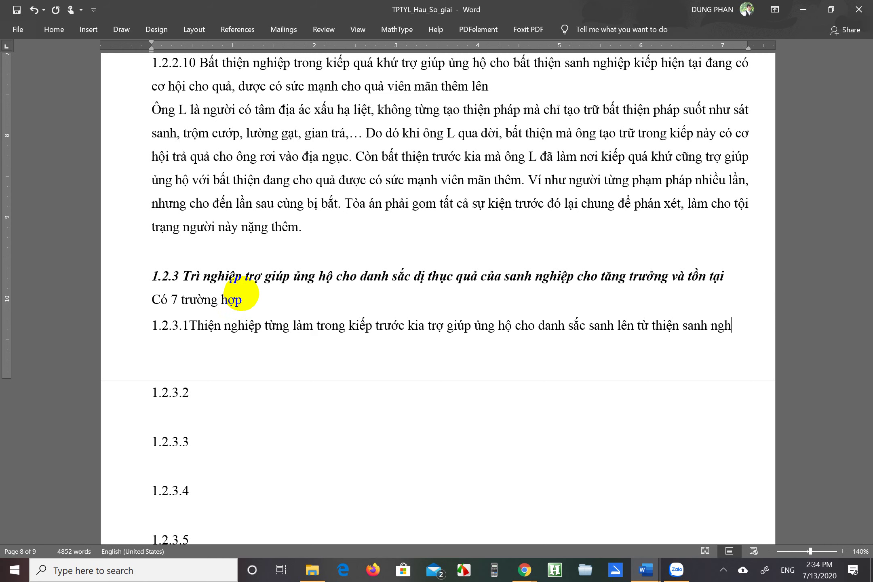
text(ieejp)
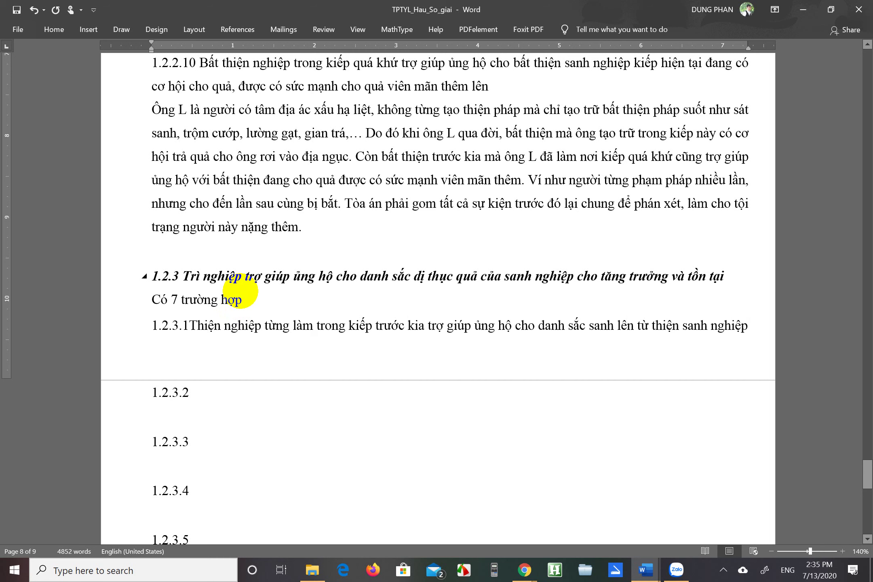
text( được tăng )
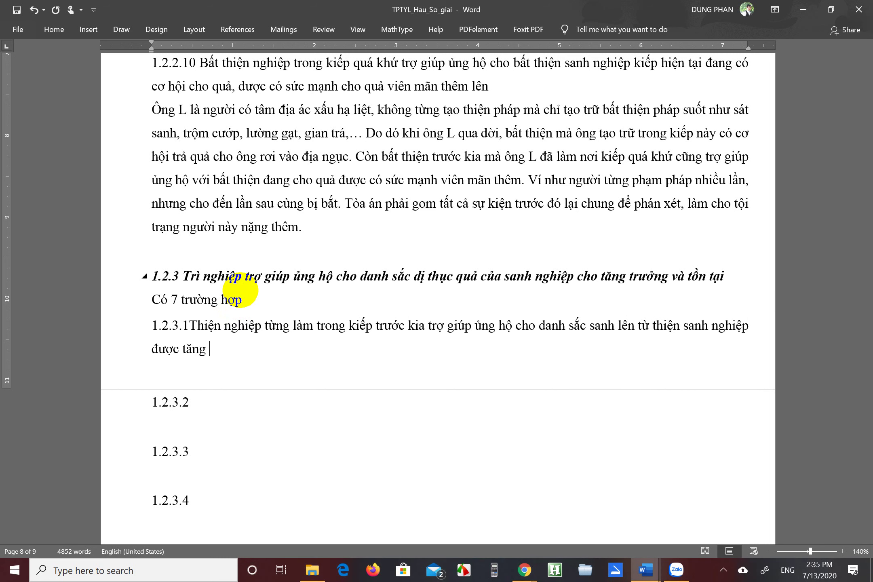
text(trưởng va)
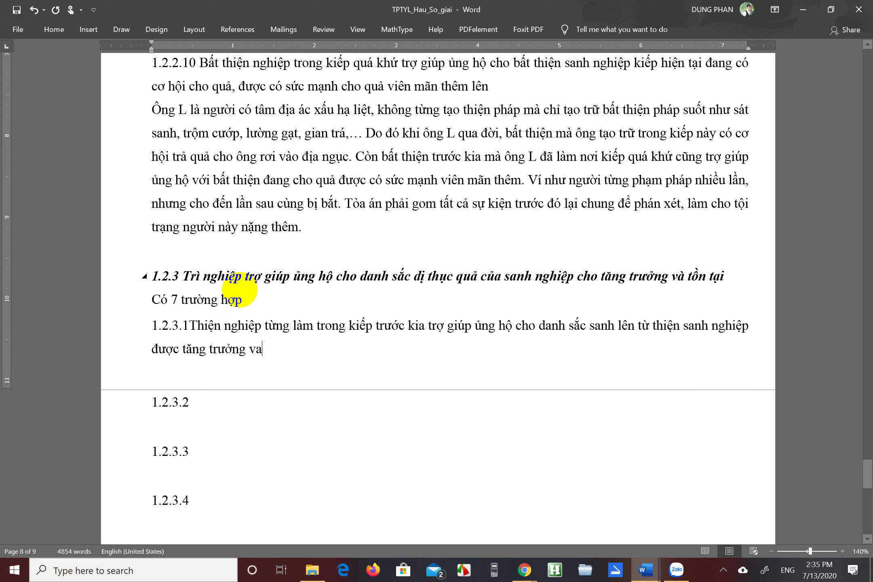
text(f tồn tại)
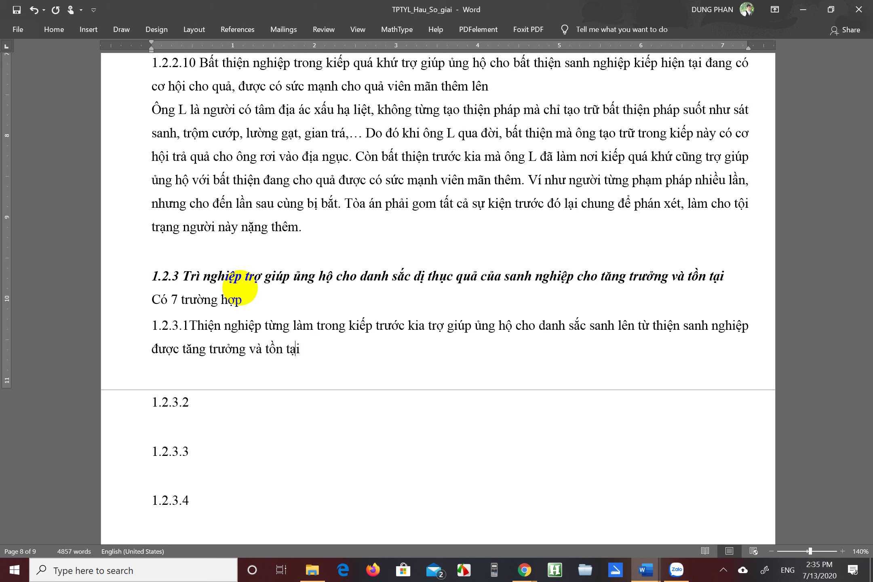
text(:)
key(Return)
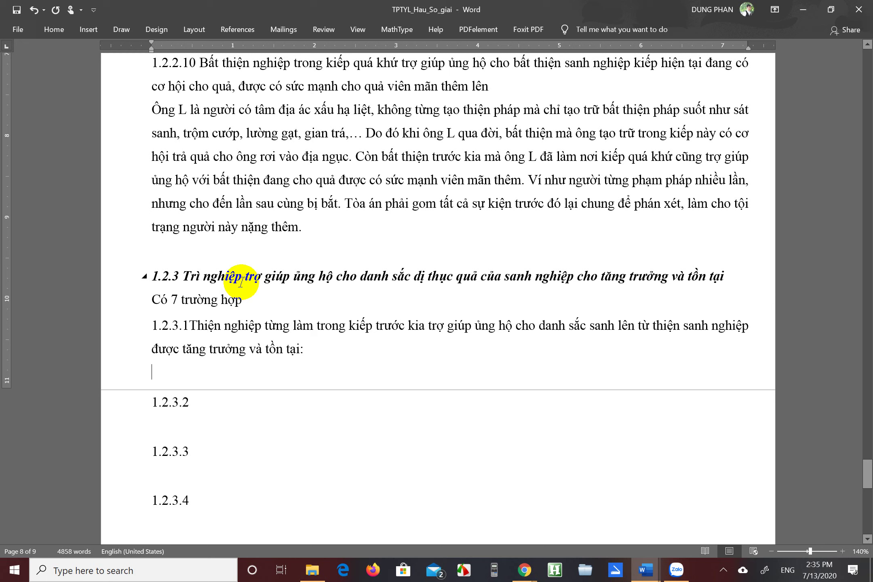
Step: Start the example paragraph with "Như kim thân, màu da, tiếng nói… cả nội phần lẫn ngoại phần", correcting the mistyped last word
text(Như kim thân, )
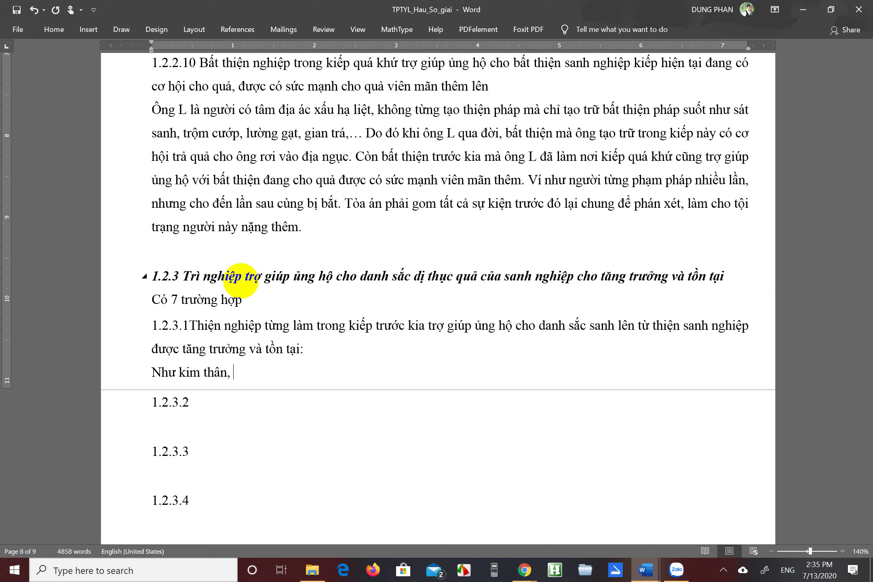
text(màu da, tiếng nói.)
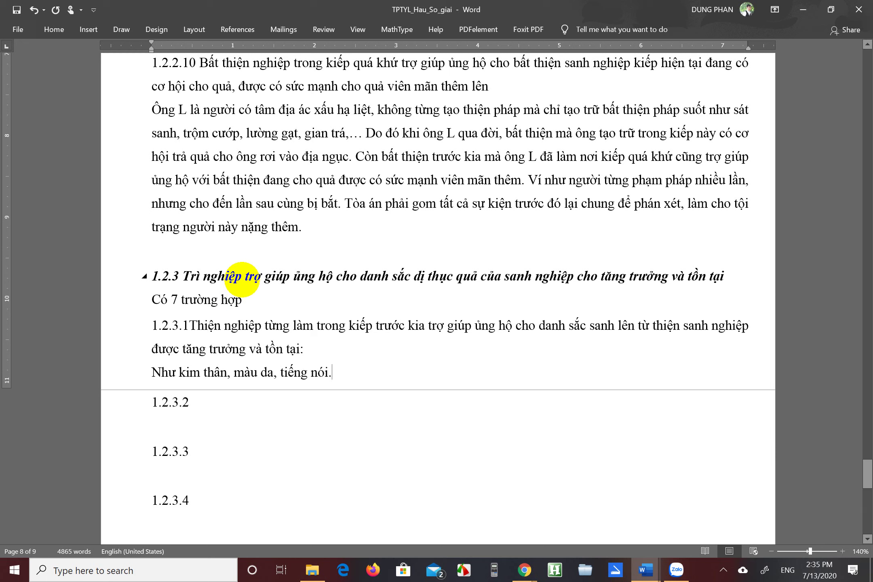
text(.. c)
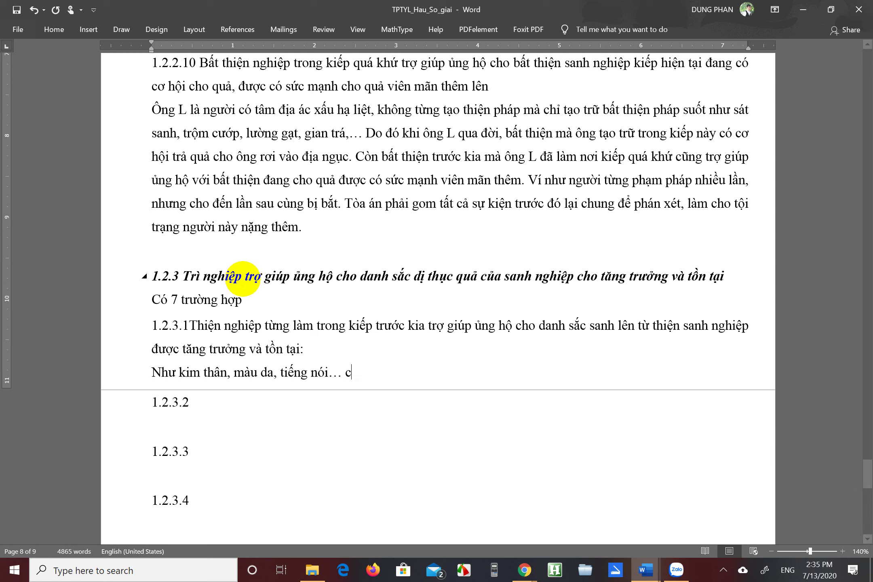
text(ả nội phần )
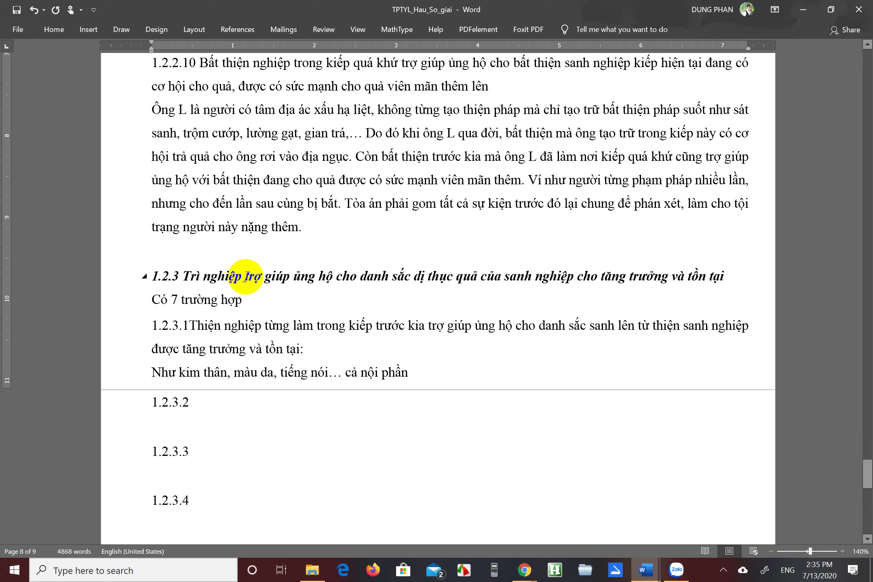
text(lẫn ng)
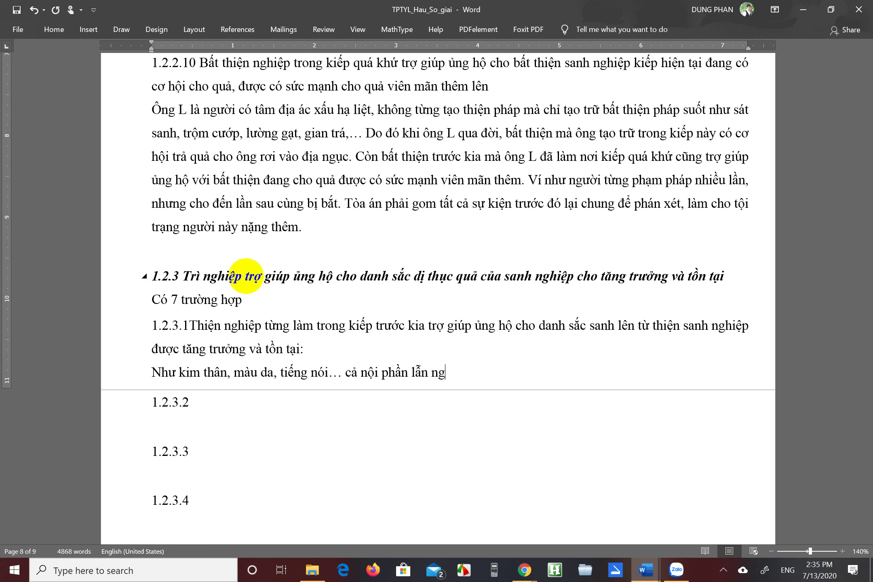
text(oại ohai)
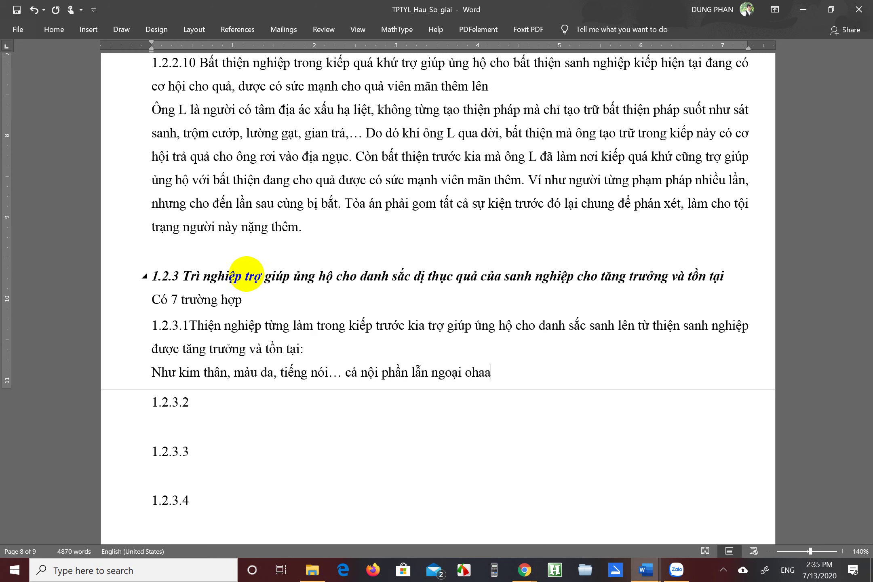
key(BackSpace)
key(BackSpace)
key(BackSpace)
key(BackSpace)
text(phần)
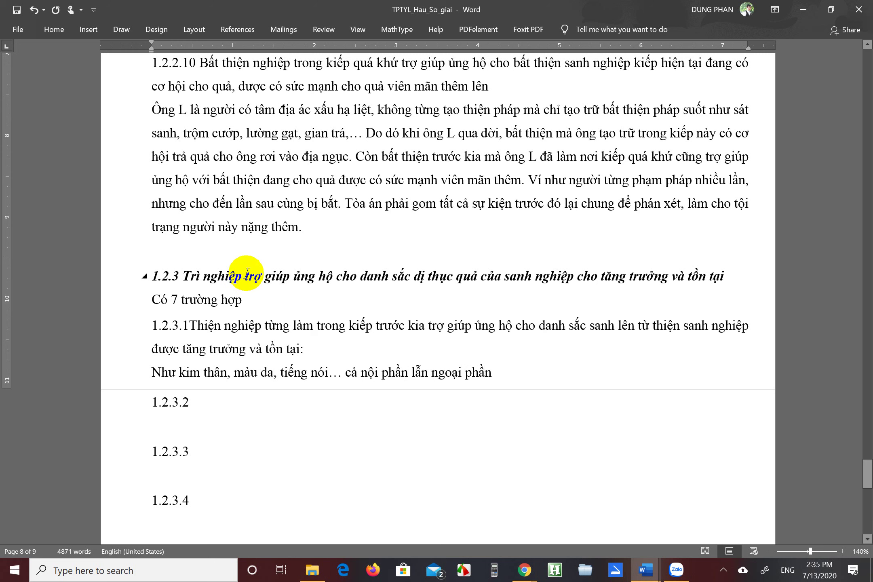
Step: Continue the example with "cùng với sự thấy nghe…", undoing the accidental merge with item 1.2.3.2 and correcting the misspelled "thấy"
text( cu)
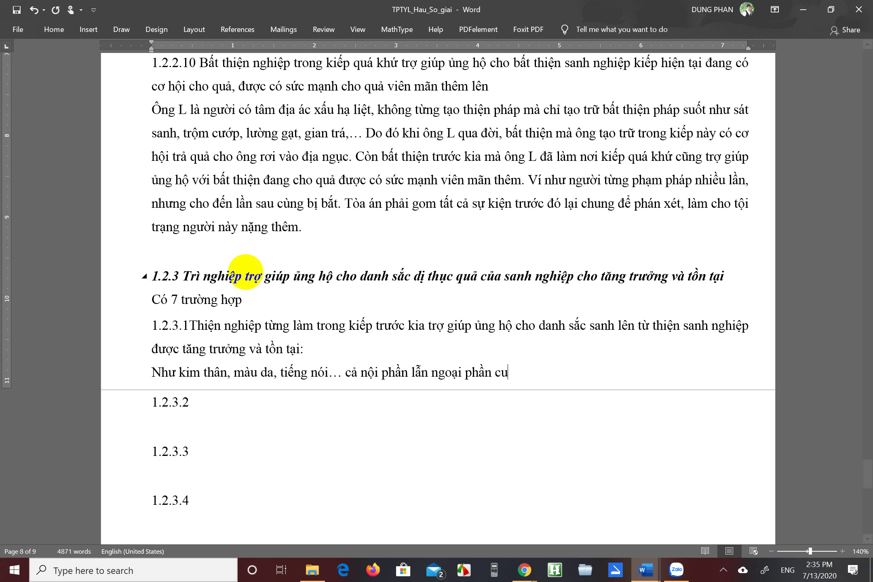
key(BackSpace)
text(ùng với s)
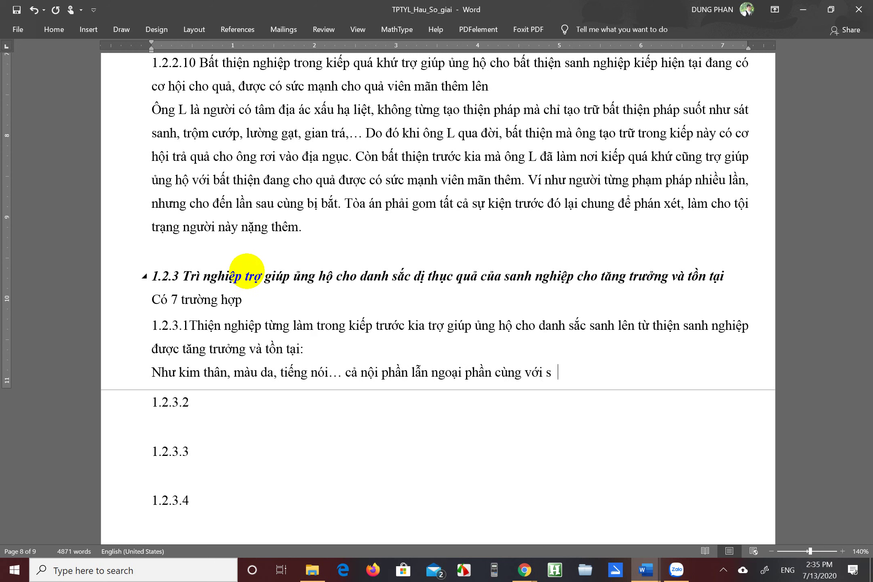
text(ự tghayas)
key(Delete)
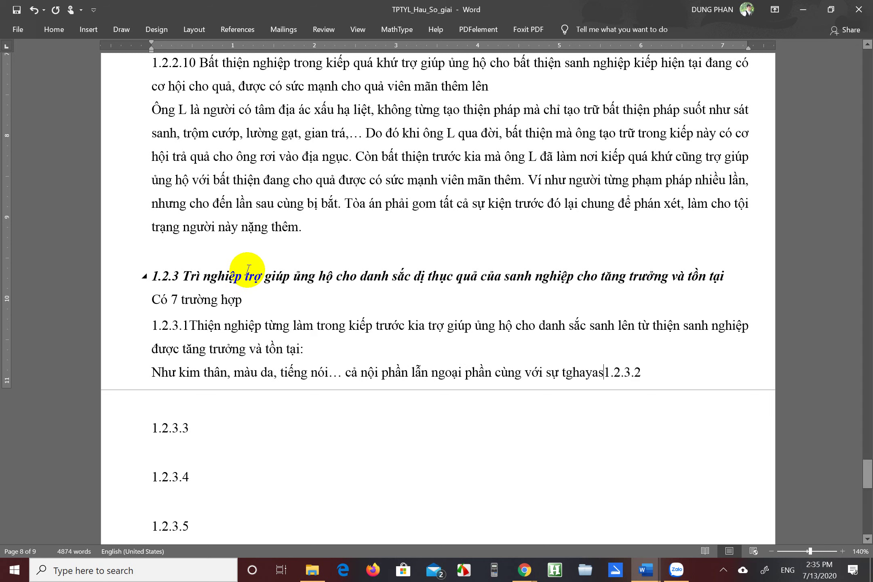
key(ctrl+z)
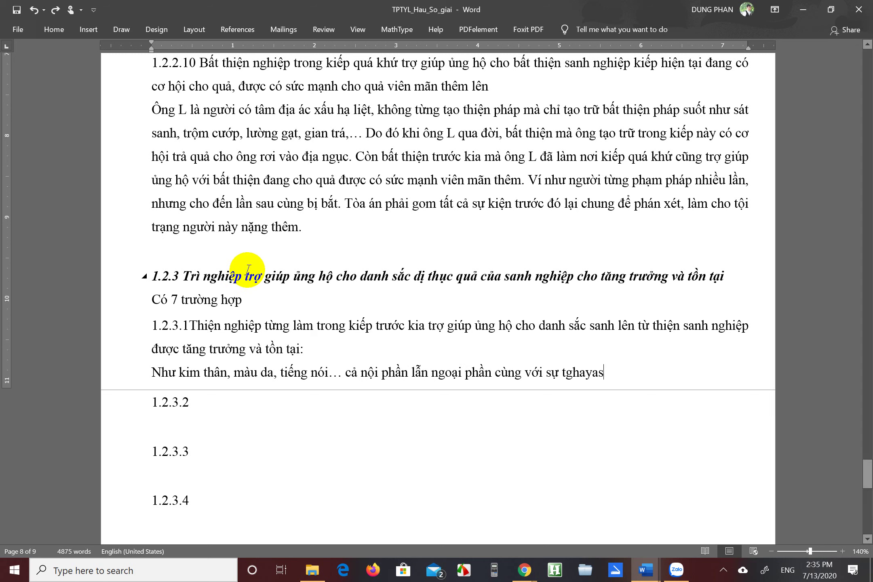
key(BackSpace)
key(BackSpace)
key(BackSpace)
key(BackSpace)
key(BackSpace)
key(BackSpace)
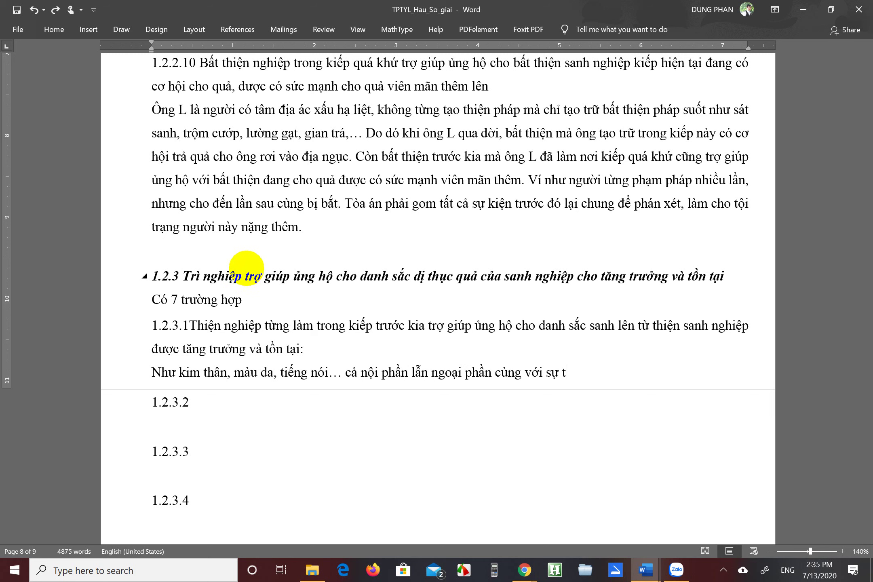
text(hấy nghe)
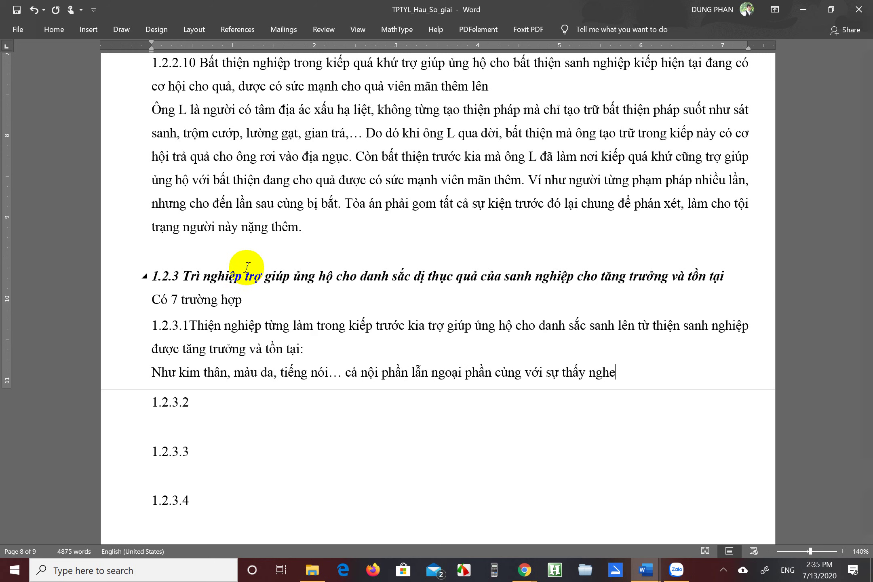
text(...)
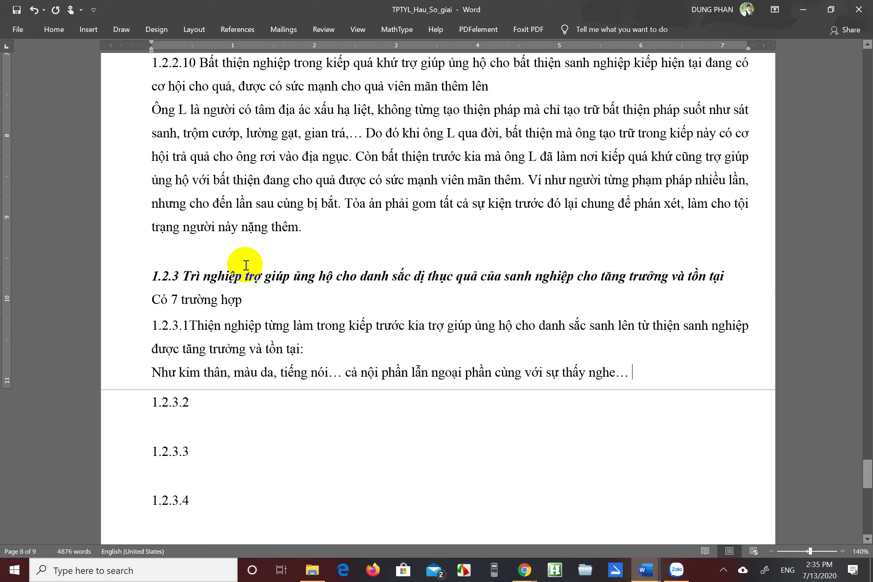
Step: Continue the example paragraph with "của bậc Chánh Đẳng giác", correcting the misspelled "Chánh"
text( của bâcj Chánh )
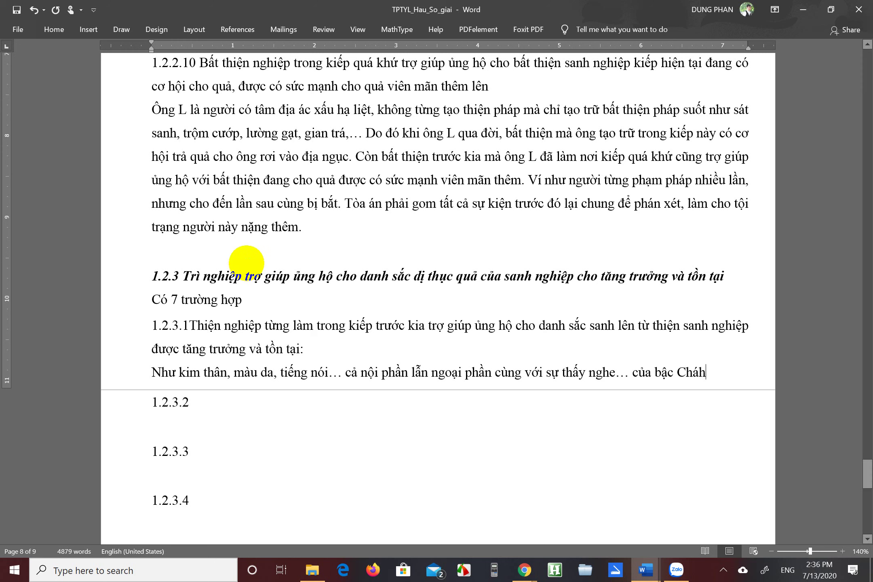
text(Đ)
key(BackSpace)
key(BackSpace)
key(BackSpace)
key(BackSpace)
text(nh Đẳng giac)
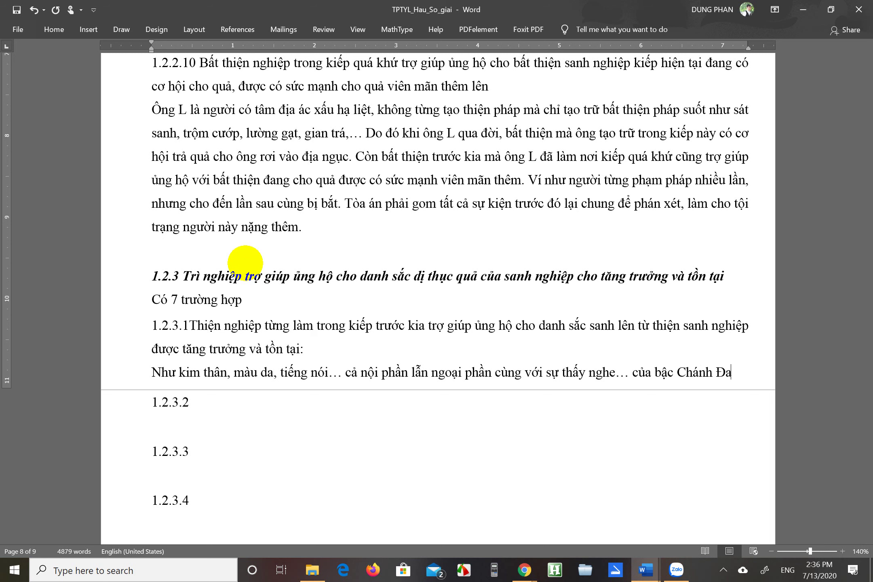
text(s)
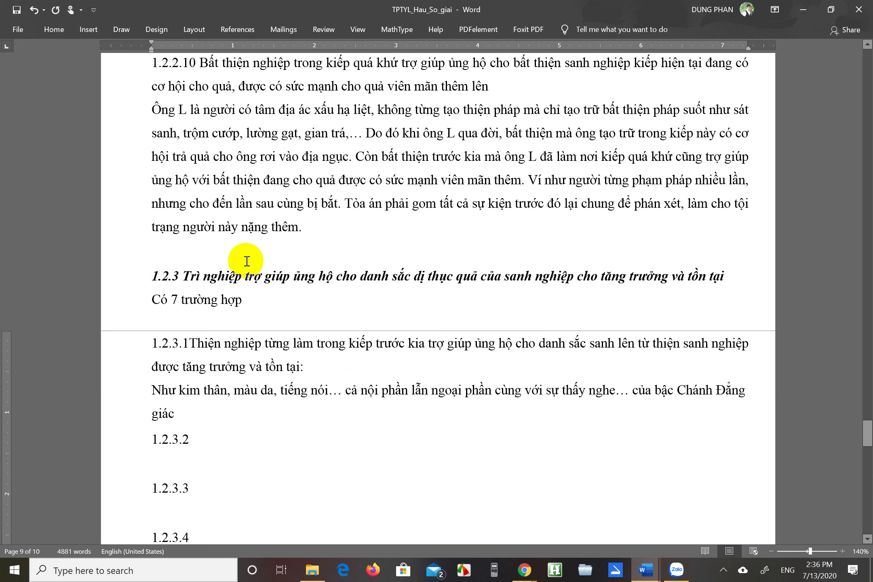
Step: Extend the example sentence under item 1.2.3.1 with "thường được hoàn hảo đặc thù hơn tất cả nhân loại"
text( thường)
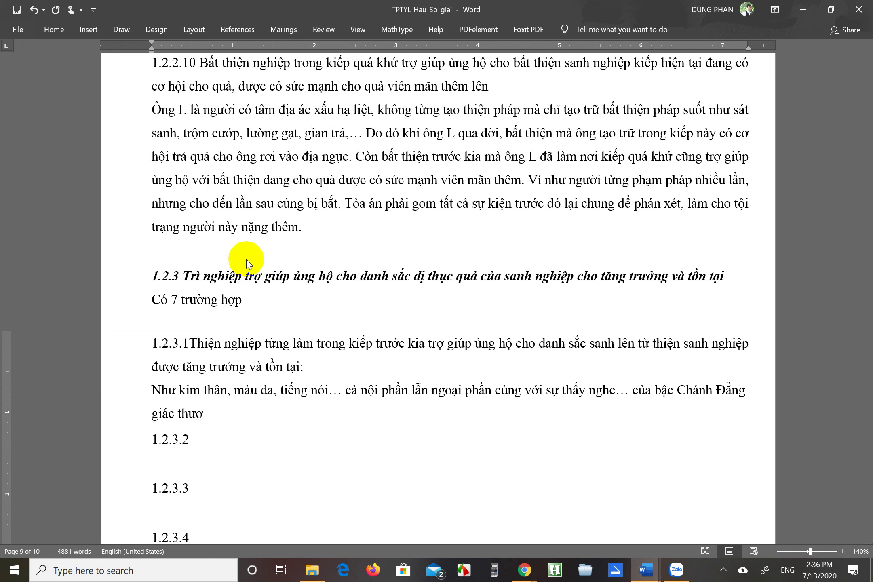
text( được hoa)
text(n hảo đặc )
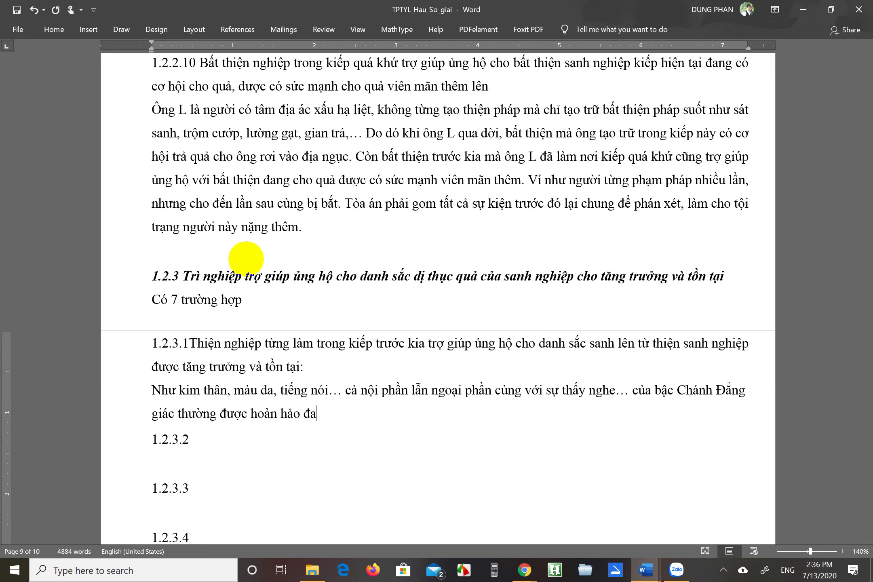
text(thù hơn c)
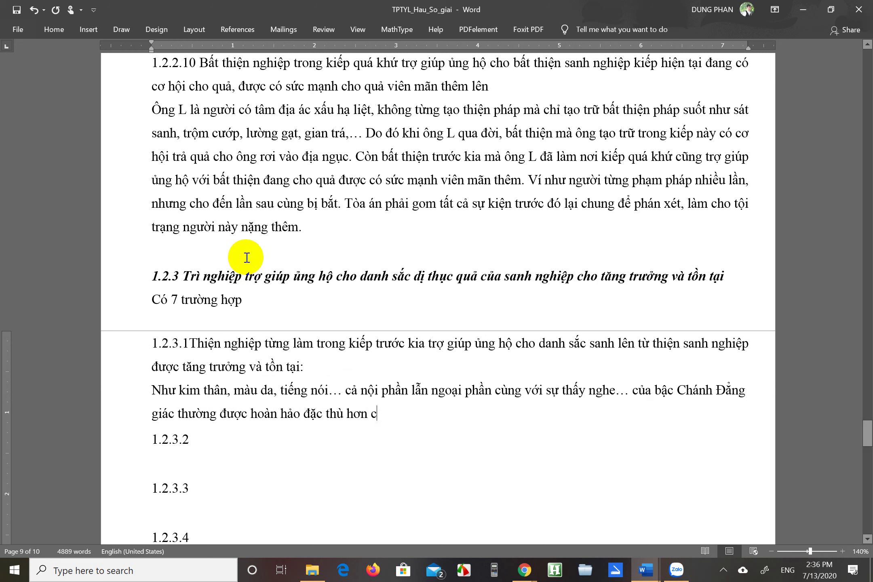
key(BackSpace)
text(t)
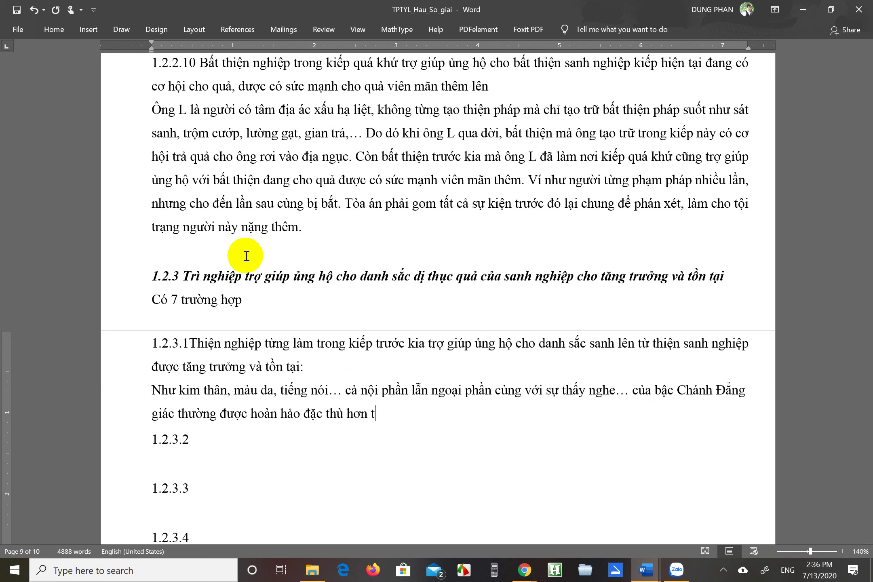
text(ất cả nhân loa)
text(i)
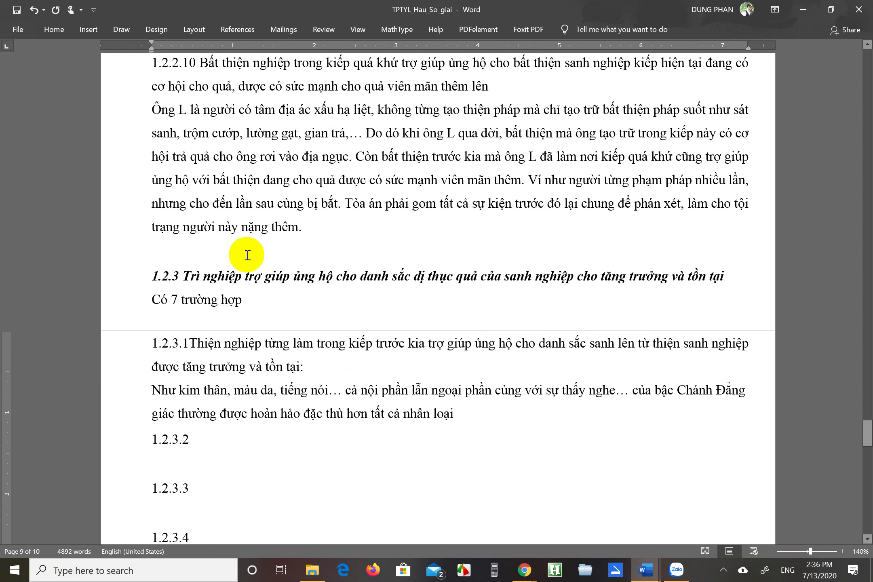
Step: End the sentence with a period and add "Cảnh sai biệt mà ngài thọ nhận được hầu hết là cảnh thù thắng."
text(j.)
text(Cảnh sa)
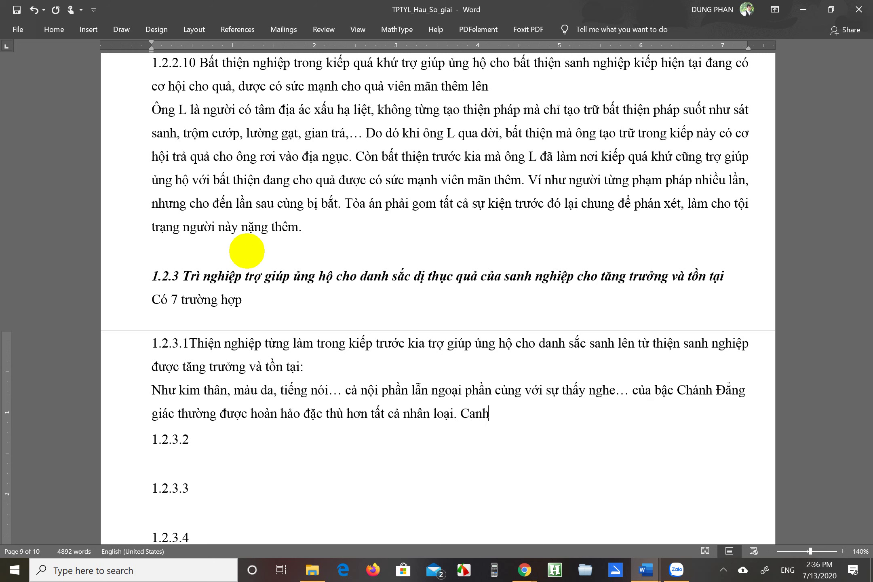
text(i biệt)
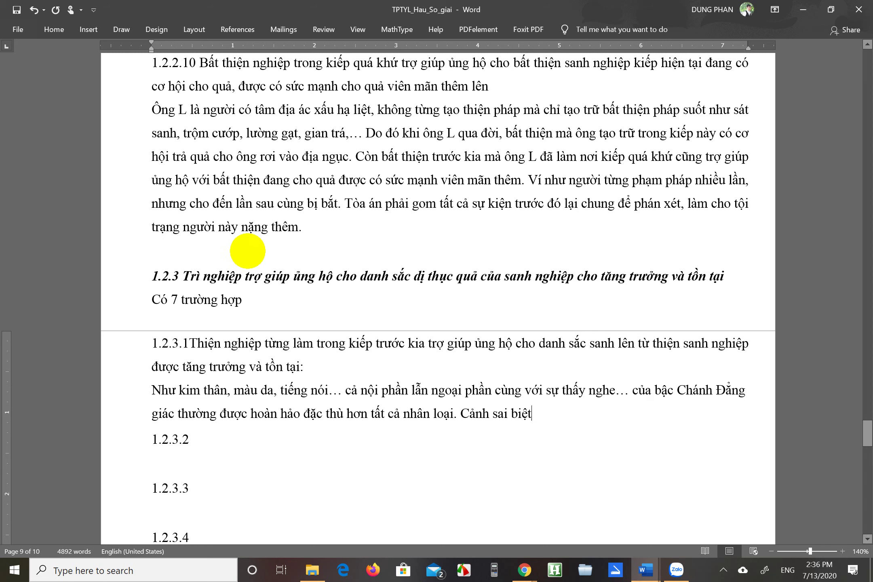
text( mà ngài )
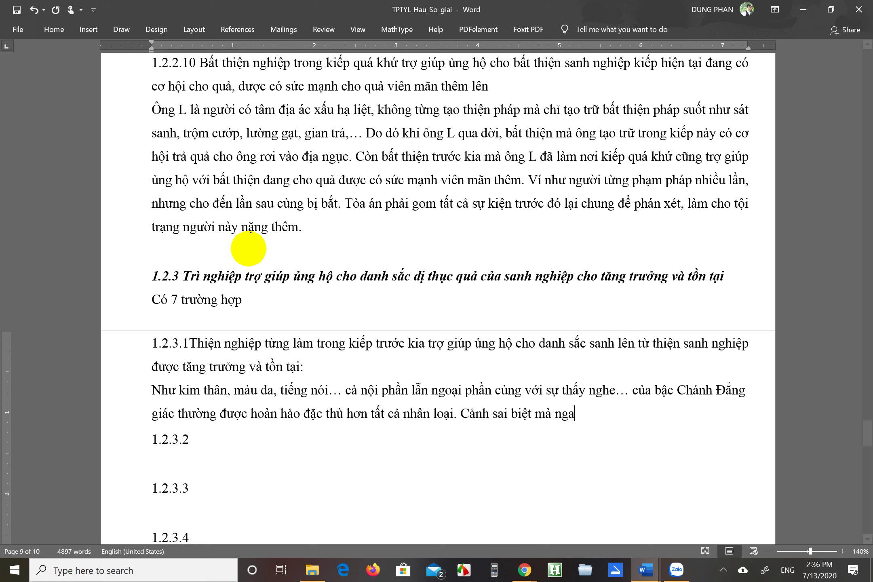
text(thọ n)
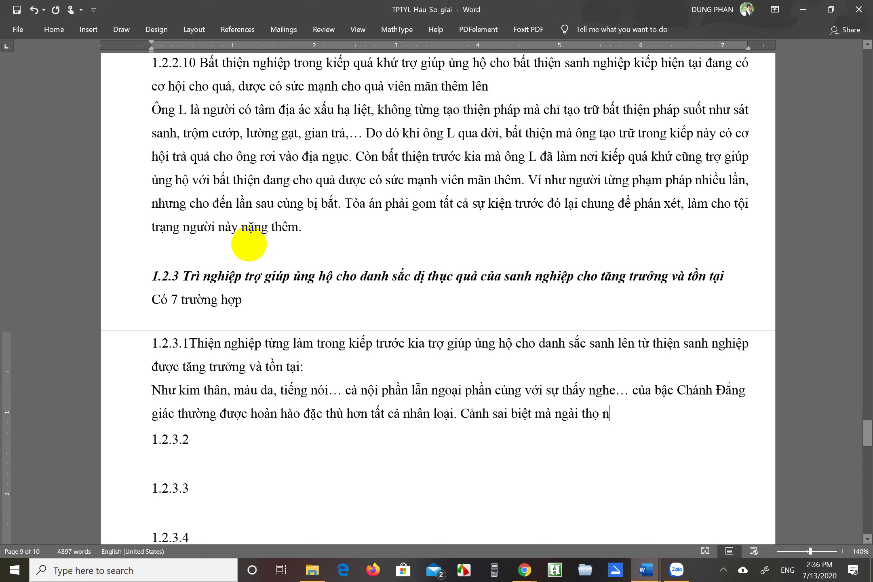
text(hâ n được h)
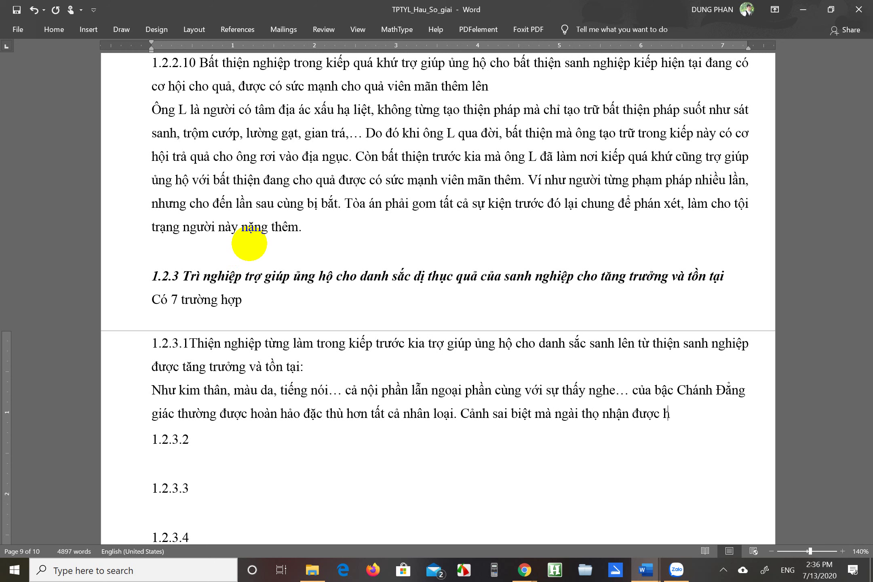
text(âầu het là cảnh thù thắng)
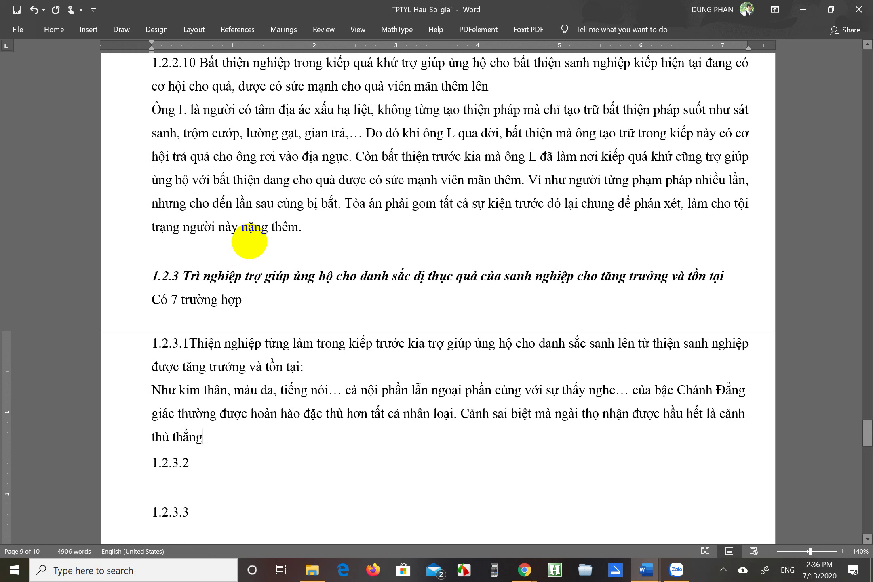
text(.)
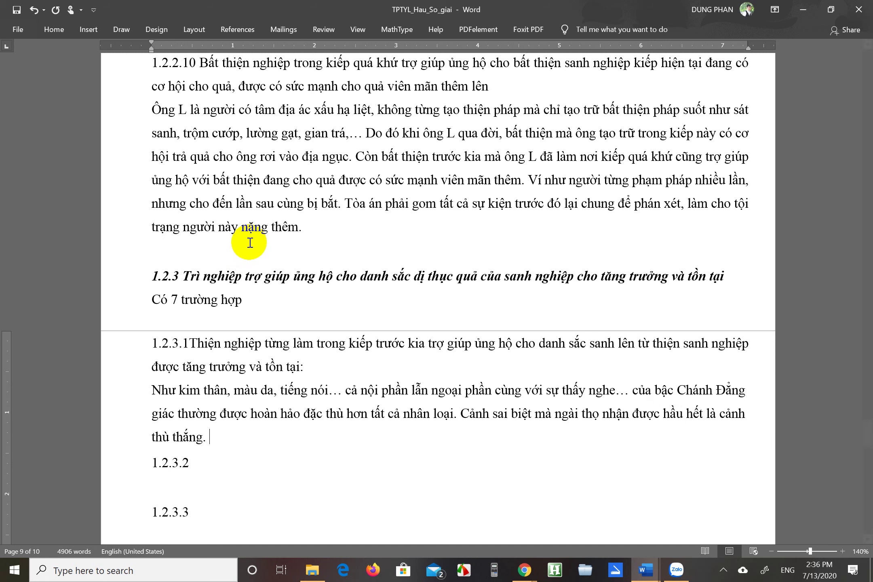
Step: Start the next example sentence with "Đây cũng do pháp độ (pāramī) sai biệt mà ngài", correcting the mistyped "Đây"
text(Dây c)
key(BackSpace)
key(BackSpace)
key(BackSpace)
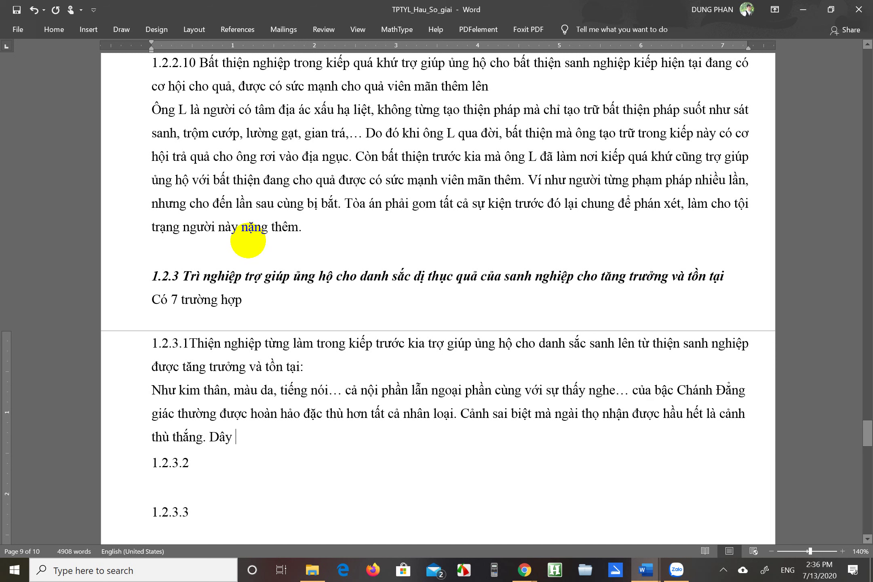
text(d cũng do )
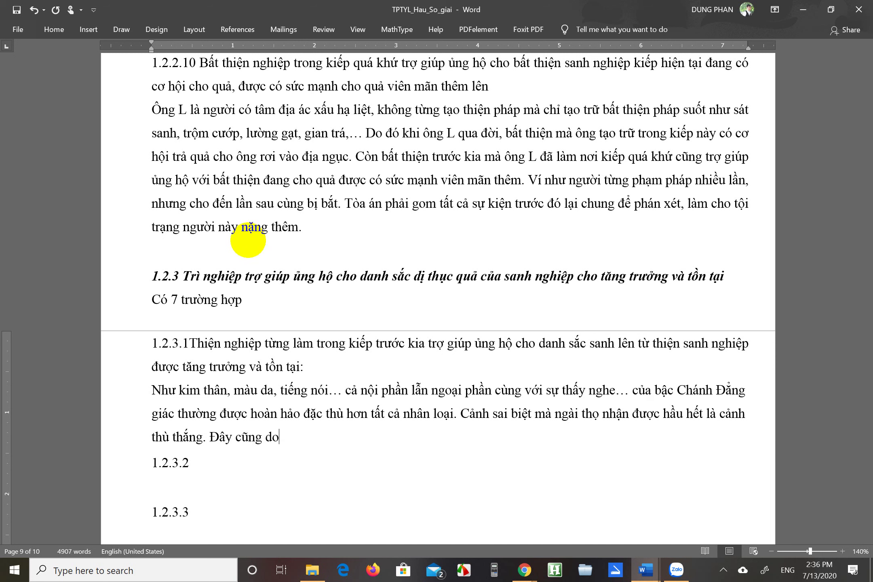
text(pháp độ (p)
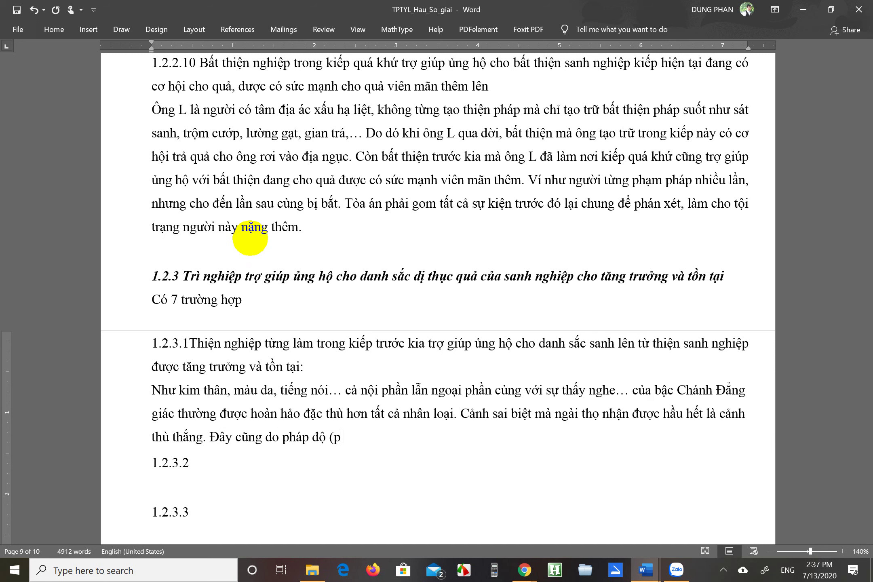
text(āra)
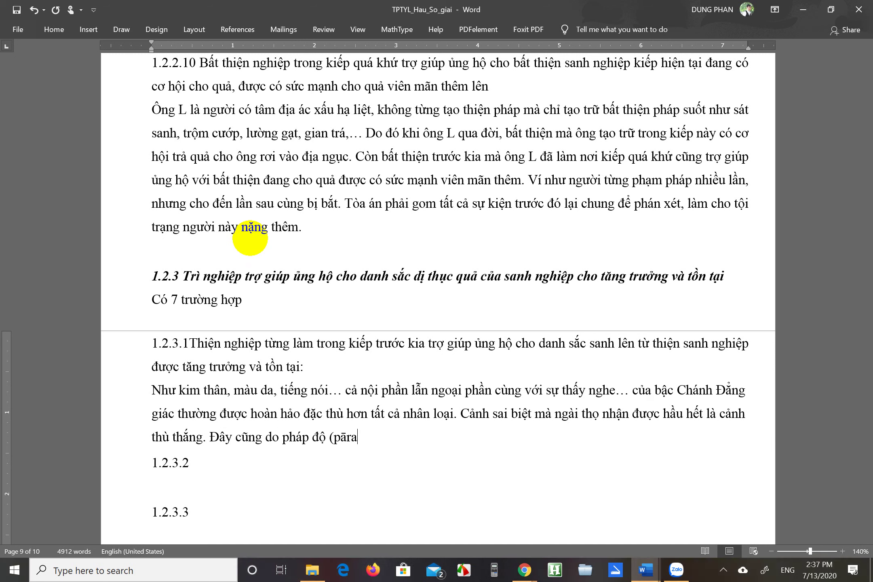
text(mī) sai bi)
text(ệt mà ngài t)
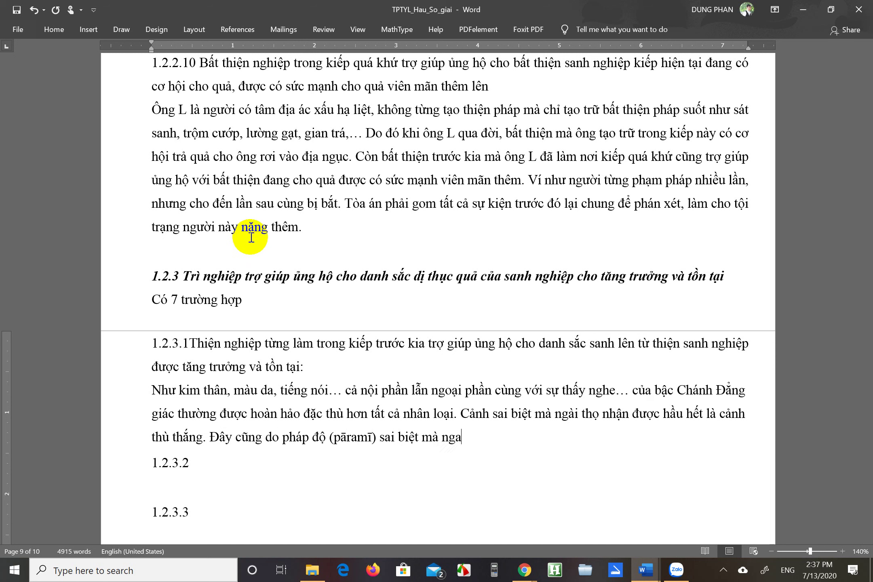
Step: Replace the wording "ngài thọ nhận" at the end of the example with "Đức Phật từng kiến tạo"
text(họ nhận)
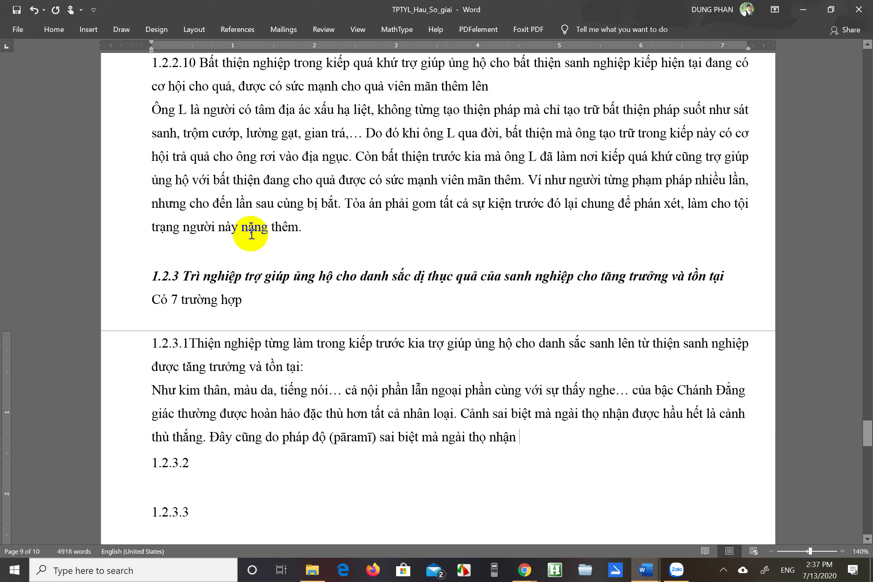
key(BackSpace)
key(BackSpace)
key(BackSpace)
key(BackSpace)
key(BackSpace)
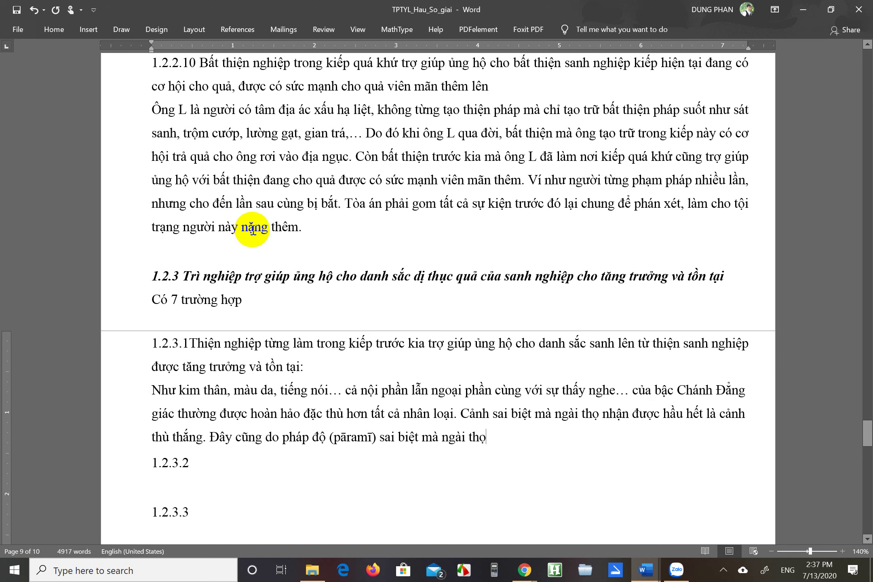
key(BackSpace)
key(BackSpace)
key(BackSpace)
key(BackSpace)
key(BackSpace)
key(BackSpace)
key(BackSpace)
key(BackSpace)
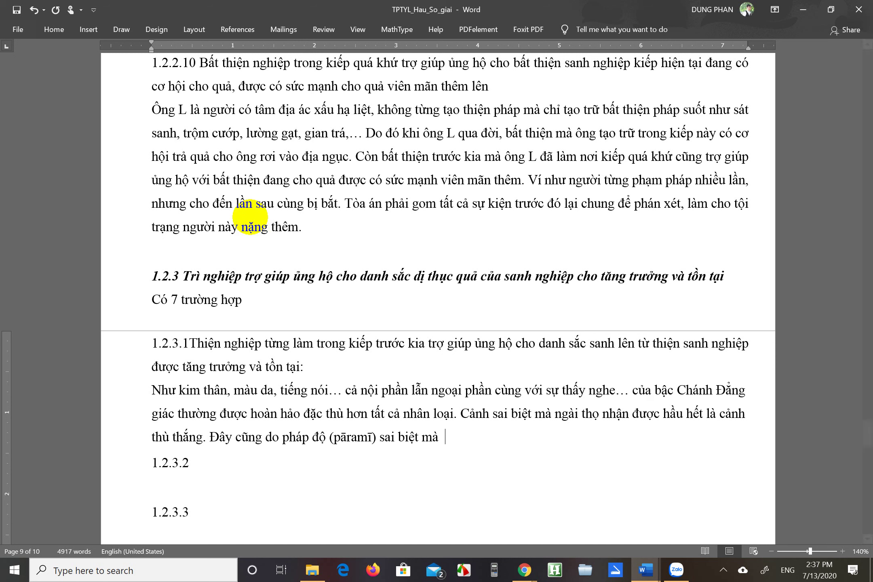
text(Đức )
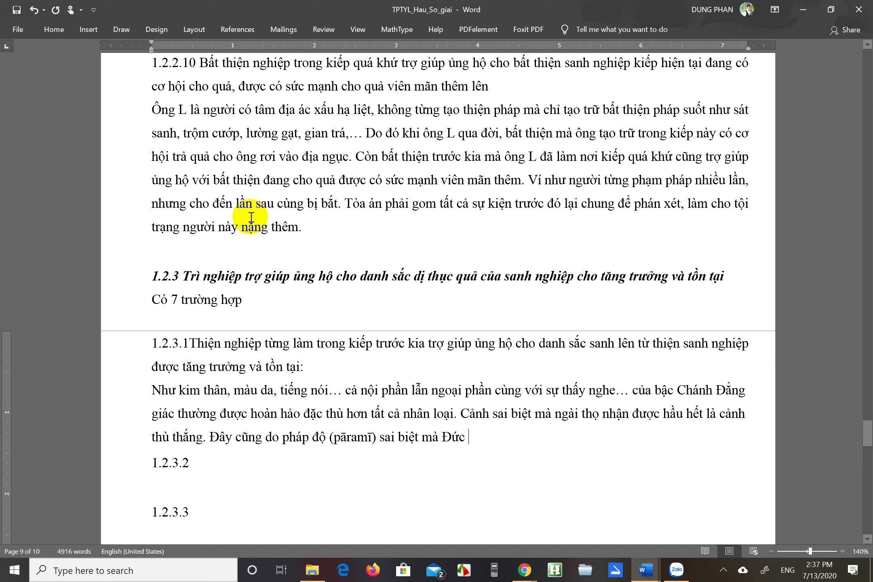
text(Phatj từng kie)
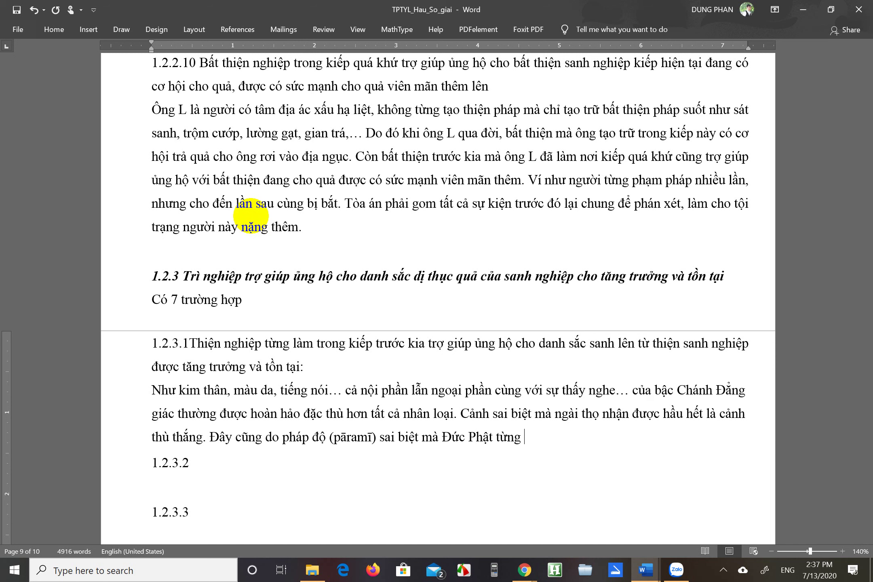
text(ens taoj)
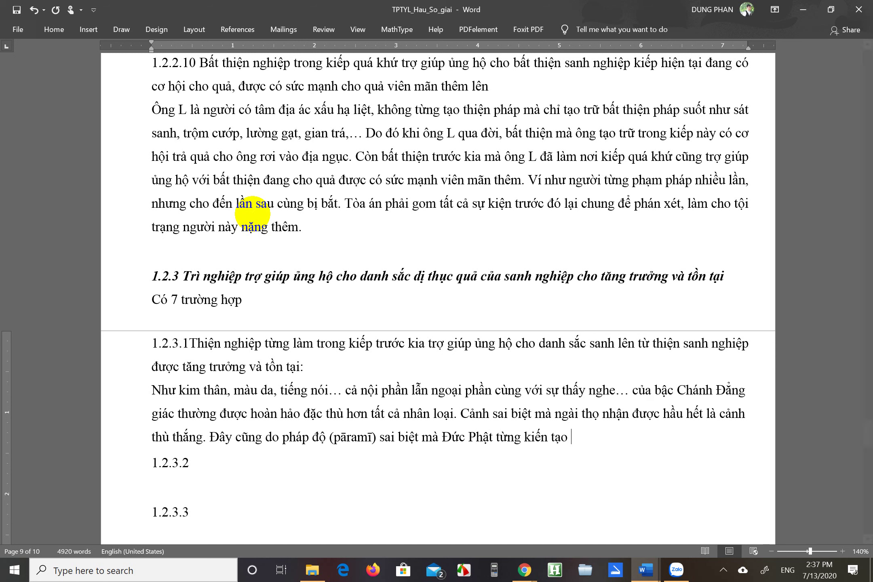
Step: Continue the example sentence with "trong chính những kiếp trước kia,"
text( trong chính những kinhs nhuwngx kieeps tr)
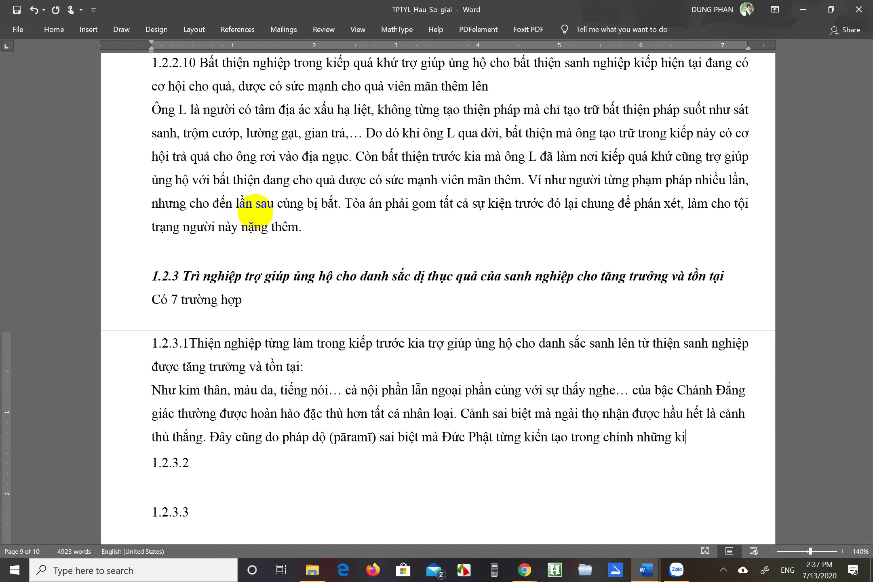
text(owc)
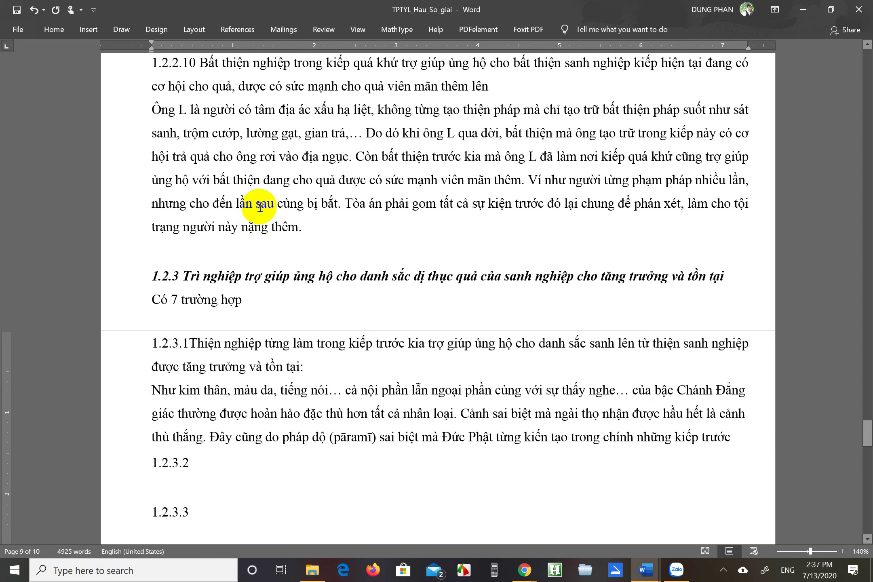
text( kia)
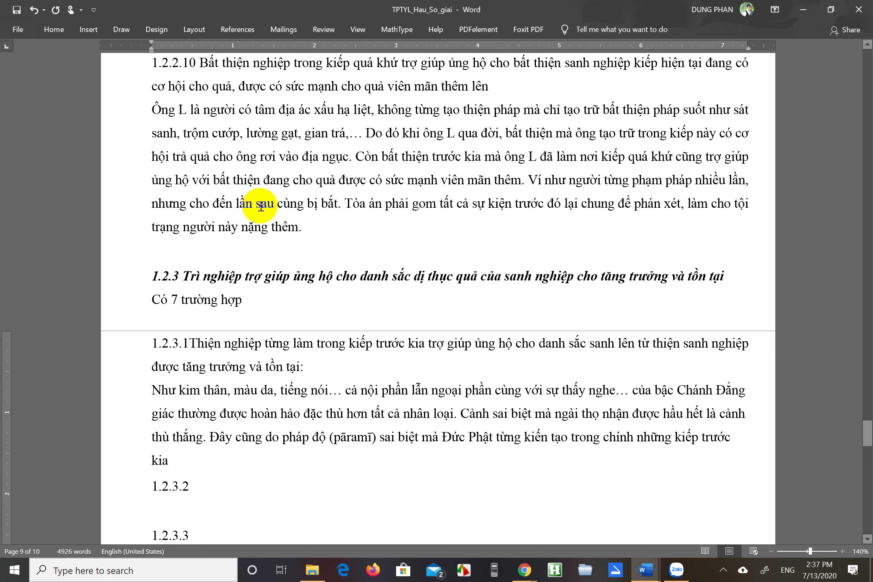
text(,)
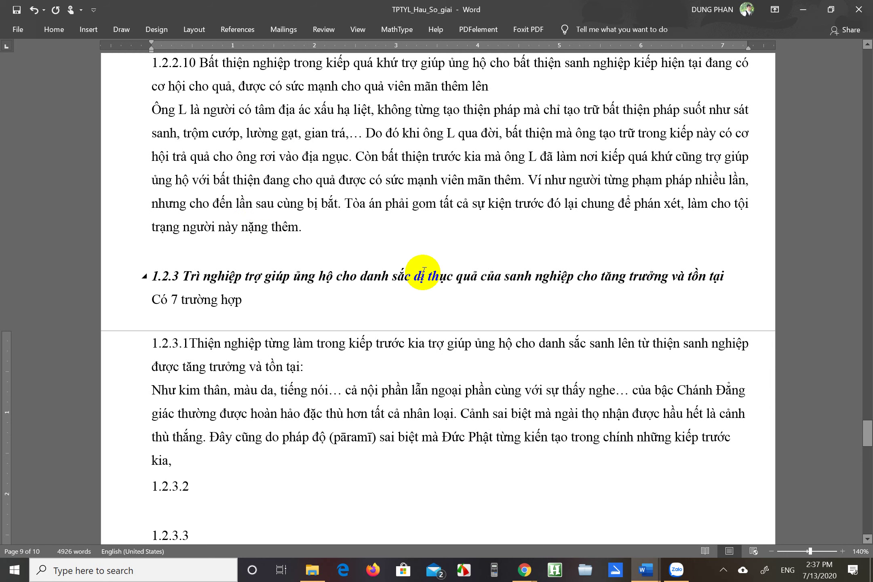
Step: Check the Trì nghiệp summary table, then continue the example under 1.2.3.1 with "trợ giúp ủng hộ cho danh sắc sanh lên từ thiện sanh nghiệp"
scroll(579, 350, down, 10)
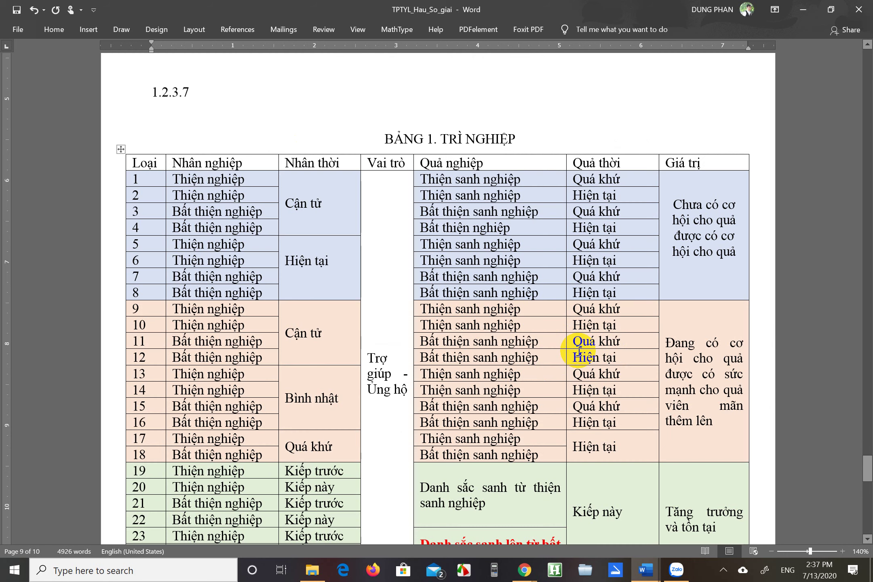
scroll(579, 350, down, 4)
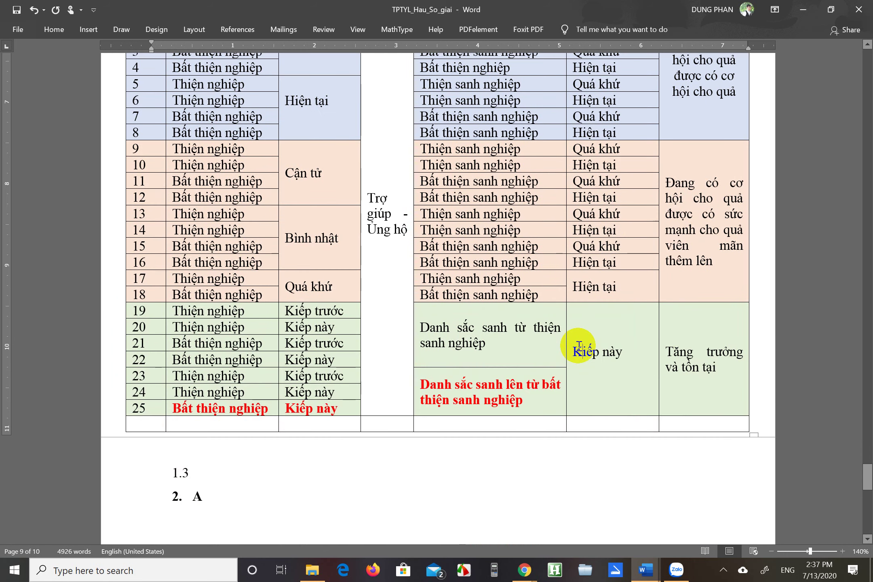
click(579, 347)
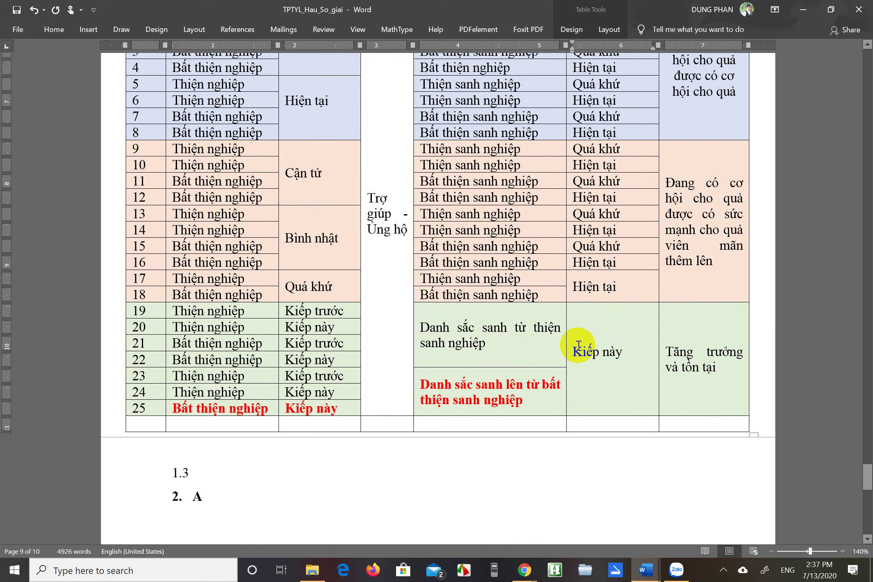
scroll(211, 372, up, 10)
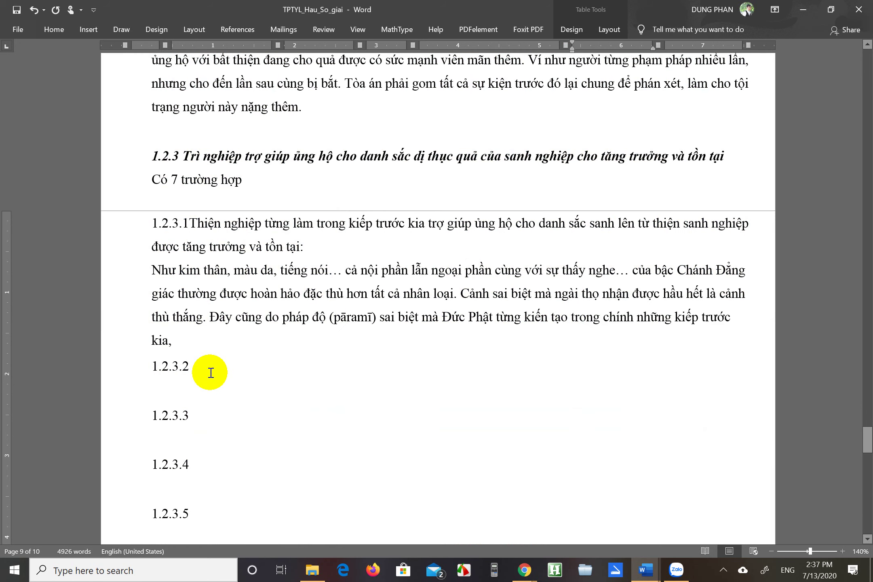
click(195, 337)
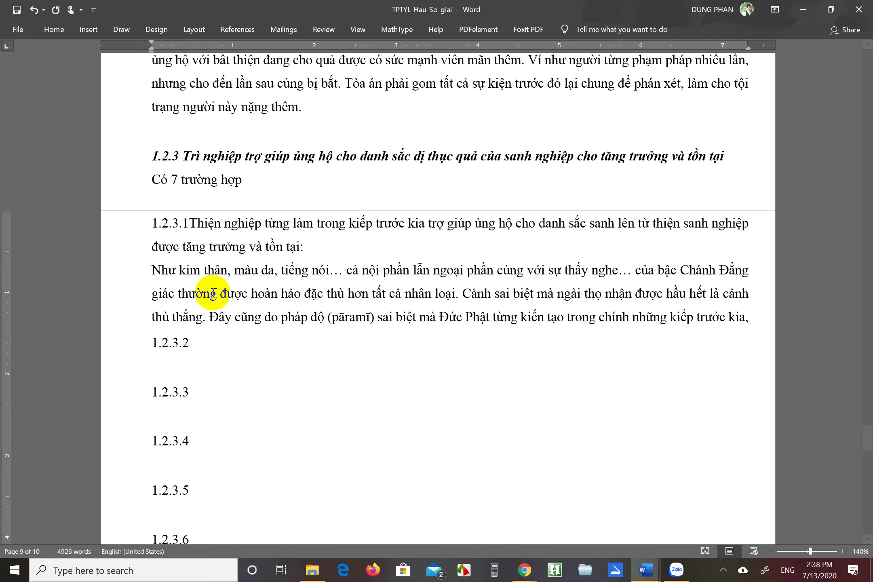
text(tr)
key(BackSpace)
text(ợ g)
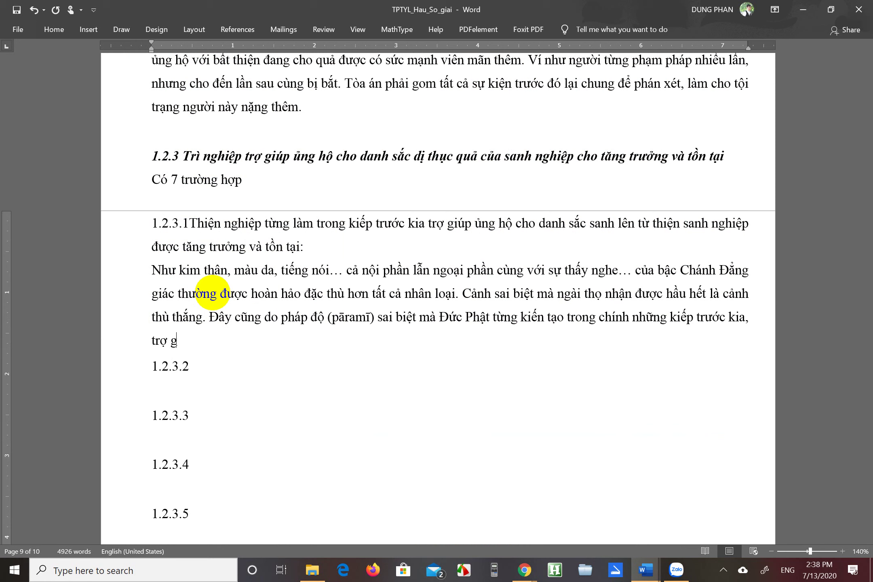
text(iúp ungr hooj cho danh)
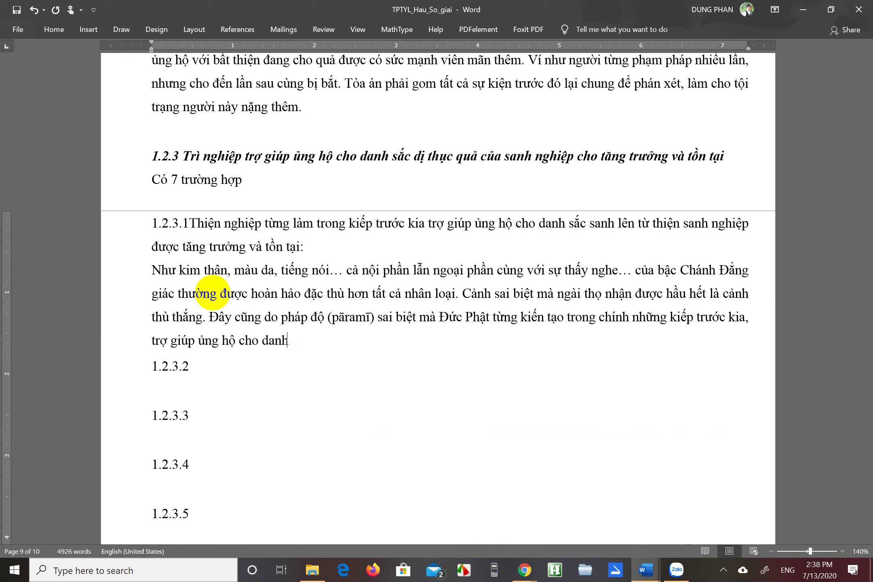
text( sắc sanh le)
text(en)
text( từ th)
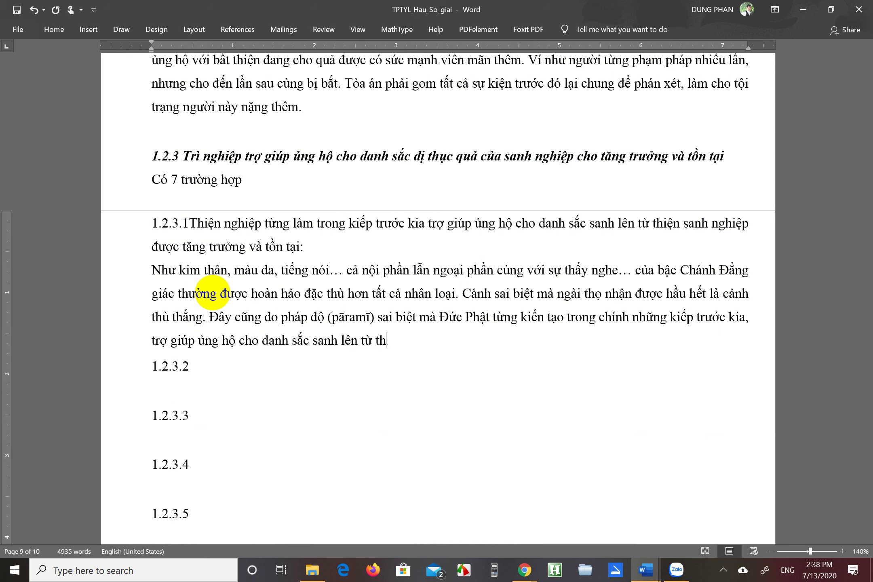
text(iênj sanh nghie)
text(p)
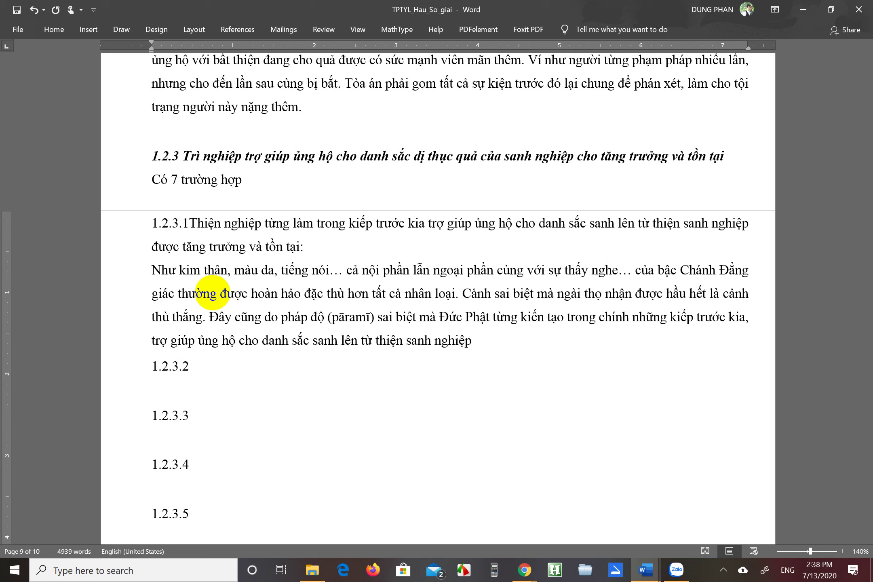
Step: Finish the example with "được tăng trưởng và tồn tại." and insert the missing space after the number 1.2.3.1
text(j dduwowcj tawng truwowngr vaf toonf t)
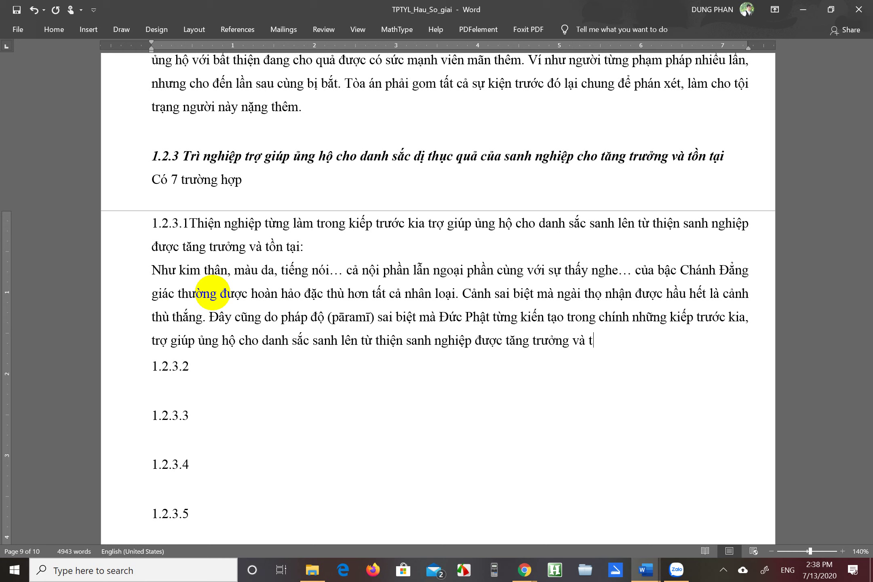
text(aij.)
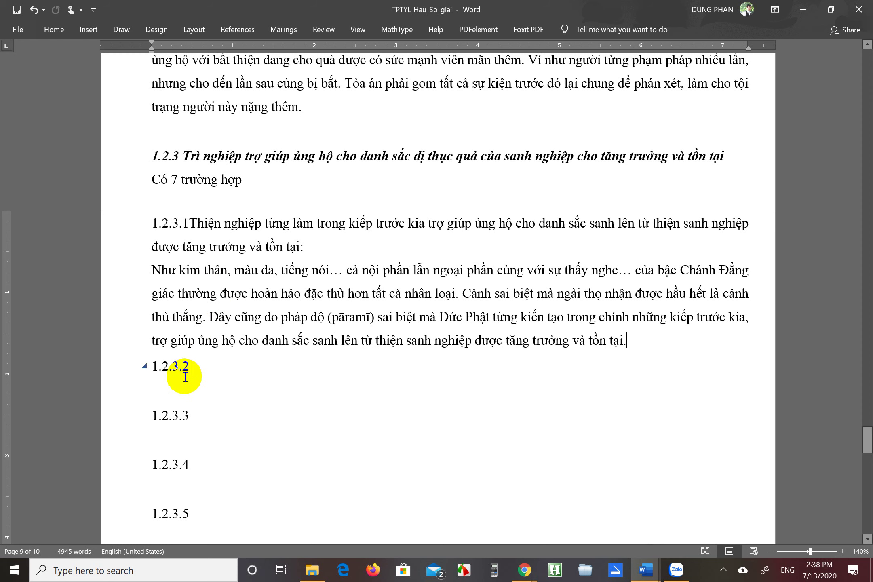
click(198, 364)
click(189, 224)
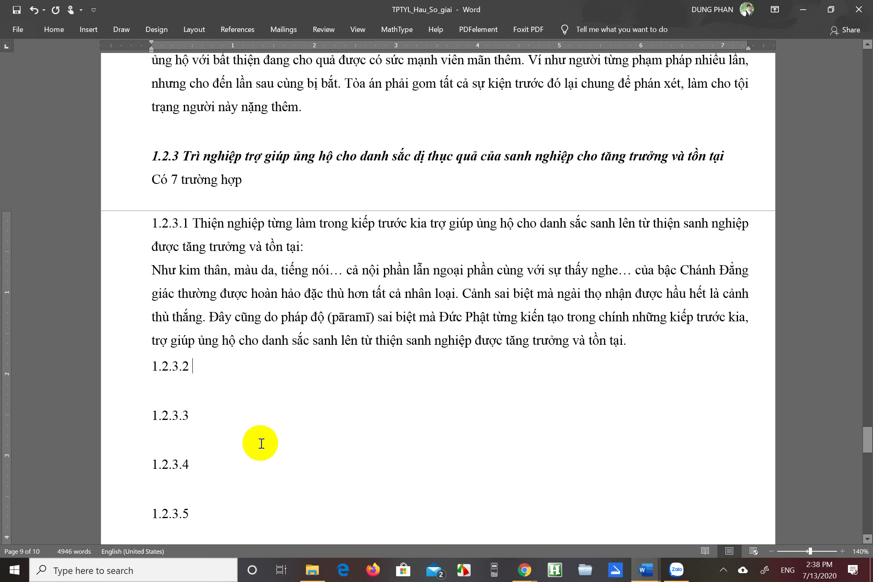
Step: Switch to the Google Meet call in Chrome
click(524, 570)
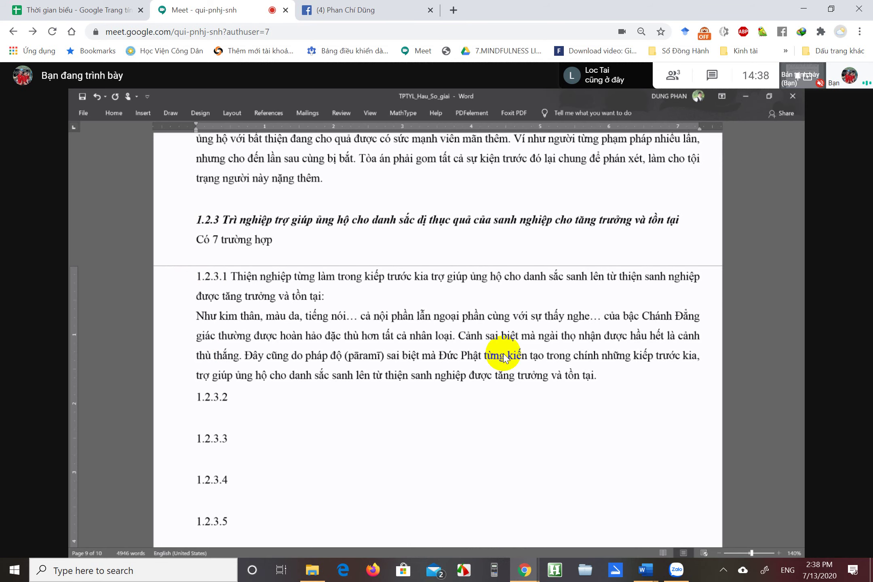
Step: Check the Facebook profile page in Chrome, reload it, and return to the Google Meet call
click(353, 6)
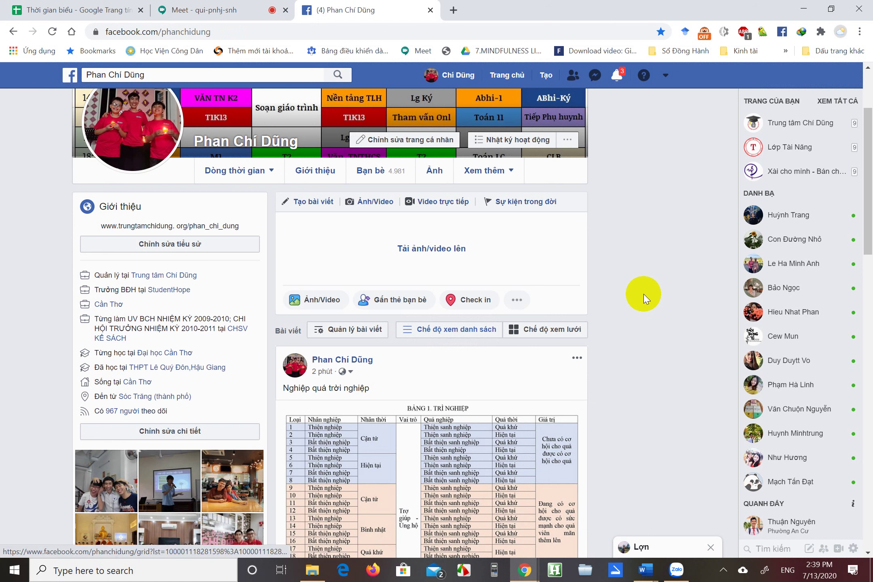
click(53, 32)
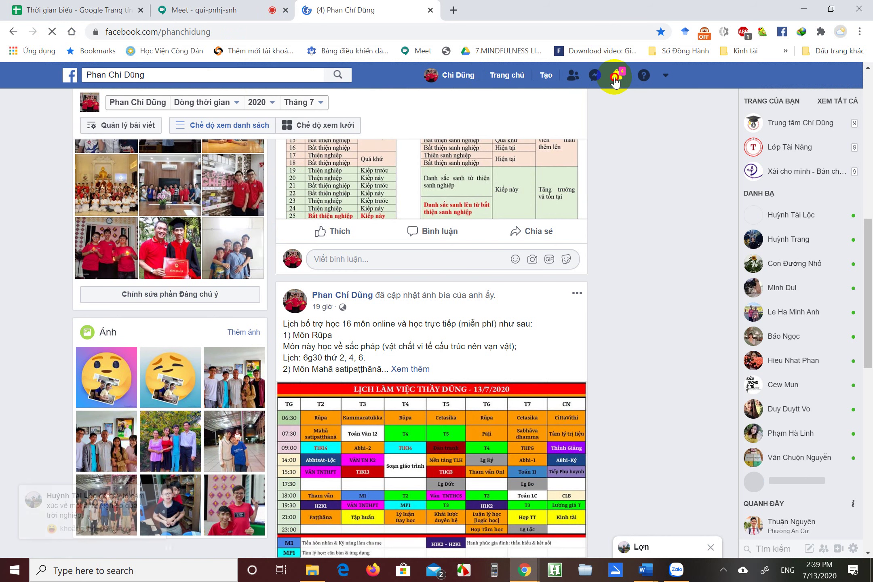
click(230, 5)
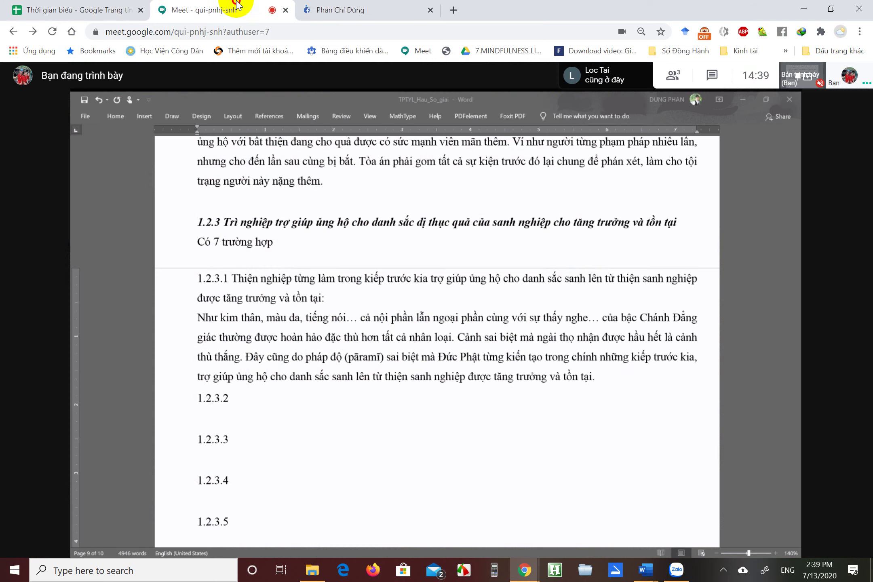
Step: Switch to Word and begin item 1.2.3.2 with "Thiện nghiệp từng làm trong kiếp này"
click(642, 577)
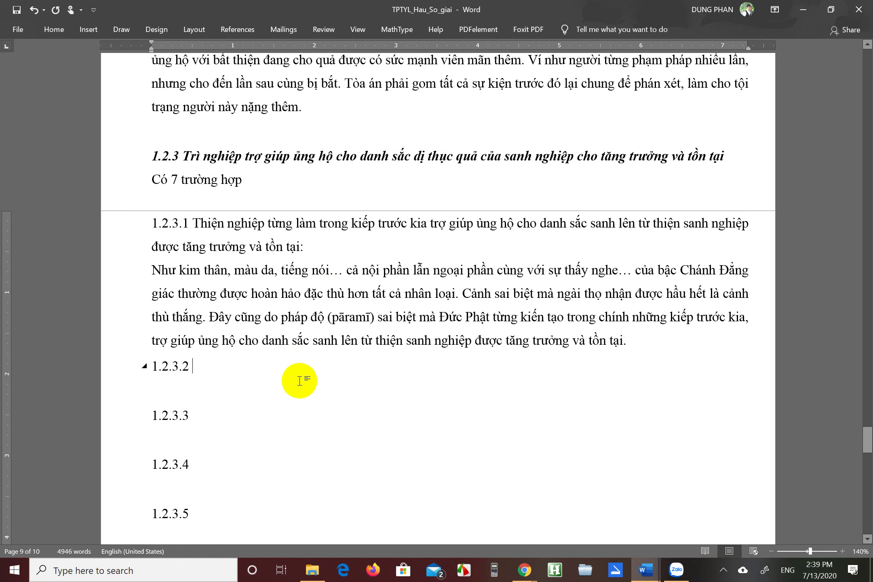
text(Thiện )
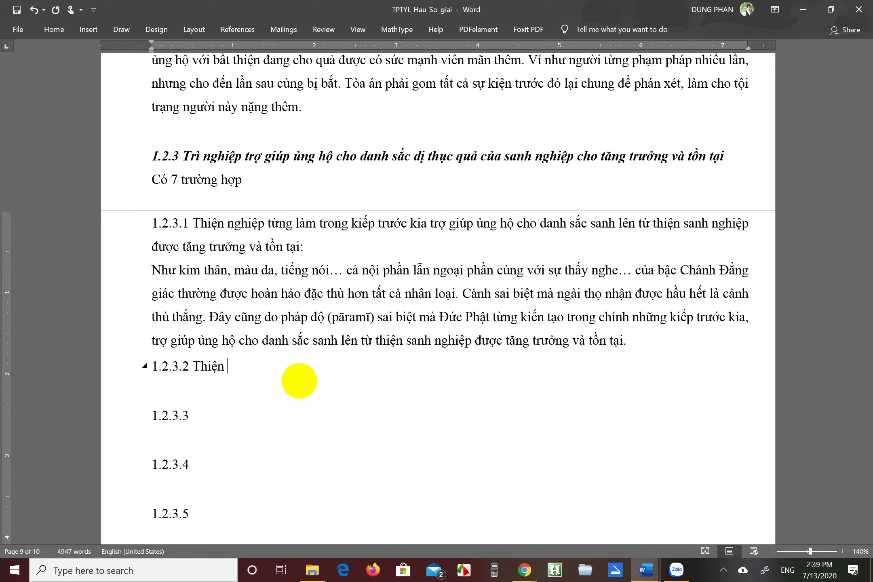
text(nghiêp từng ka)
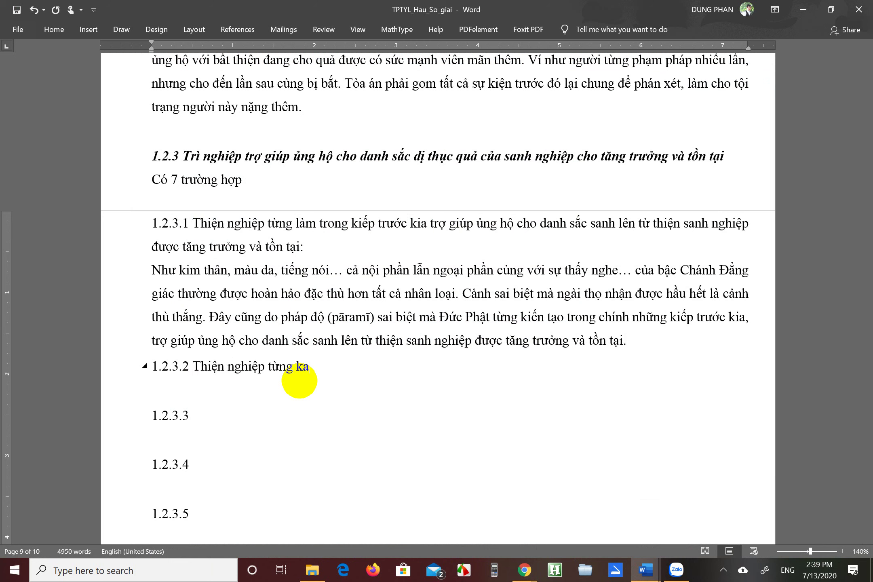
key(BackSpace)
key(BackSpace)
text(làm trong kiếp nay)
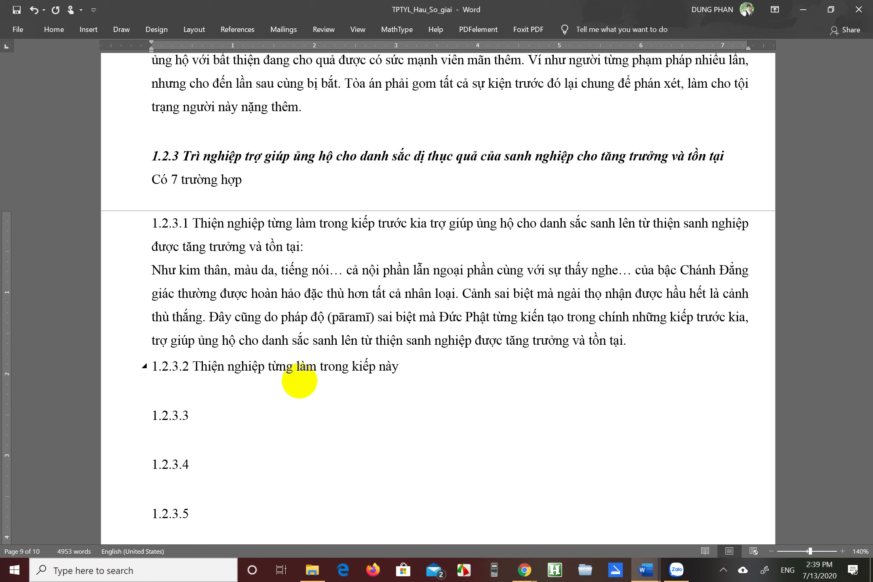
Step: Continue item 1.2.3.2 with "trợ giúp ủng hộ cho danh sắc sanh lên từ thiện sanh nghiệp"
text(trợ giup ủng hộ cho d)
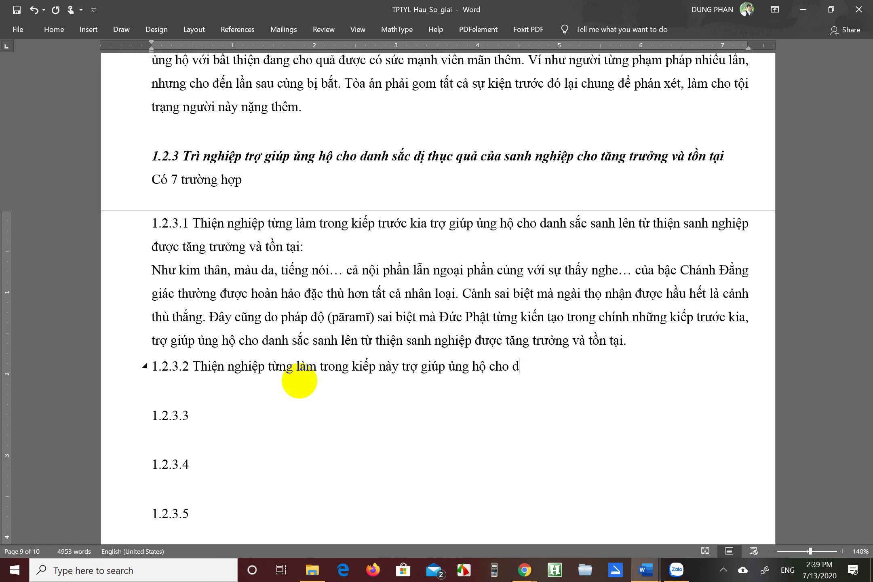
text(anh săcs sanh lên)
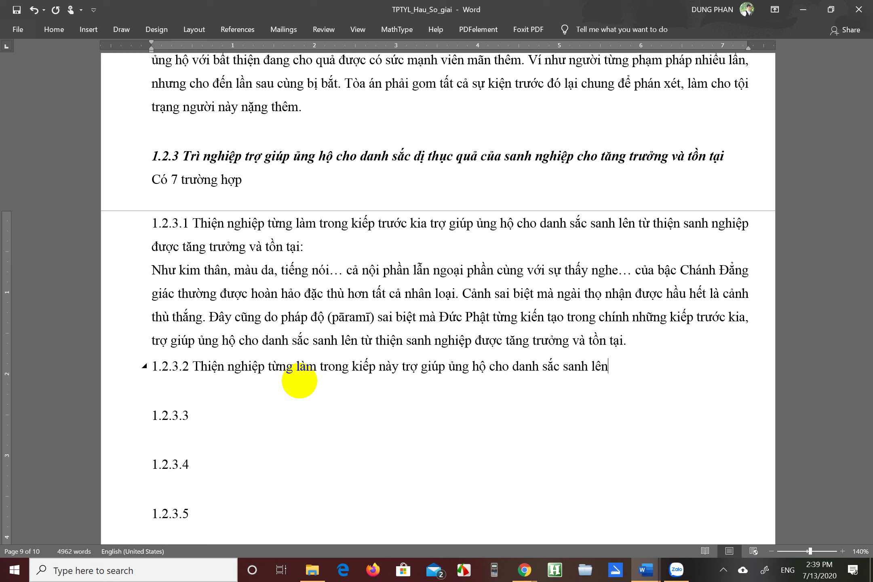
text( từ thiên)
text(j sanh nghie)
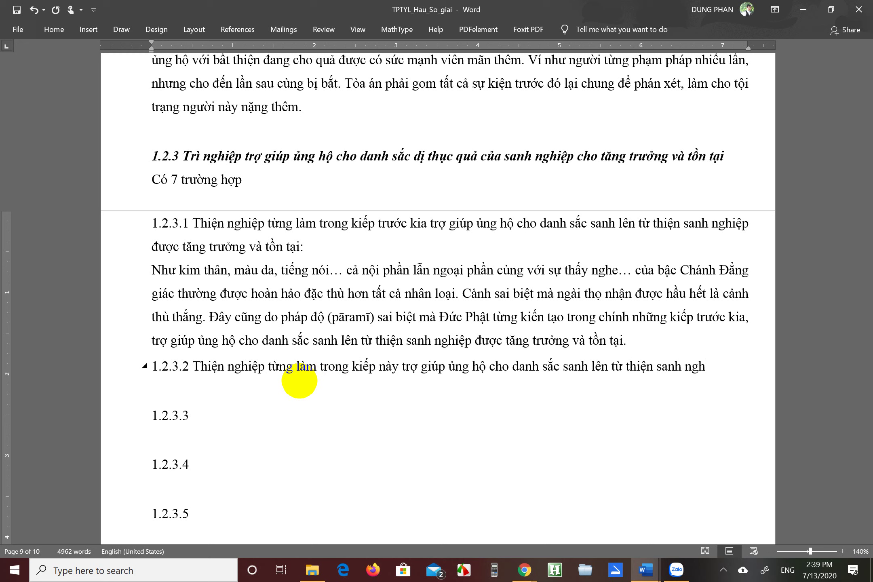
text(epj)
Step: Finish the 1.2.3.2 title with "được tăng trưởng và tồn tại" and delete the colon ending the 1.2.3.1 title
text(được )
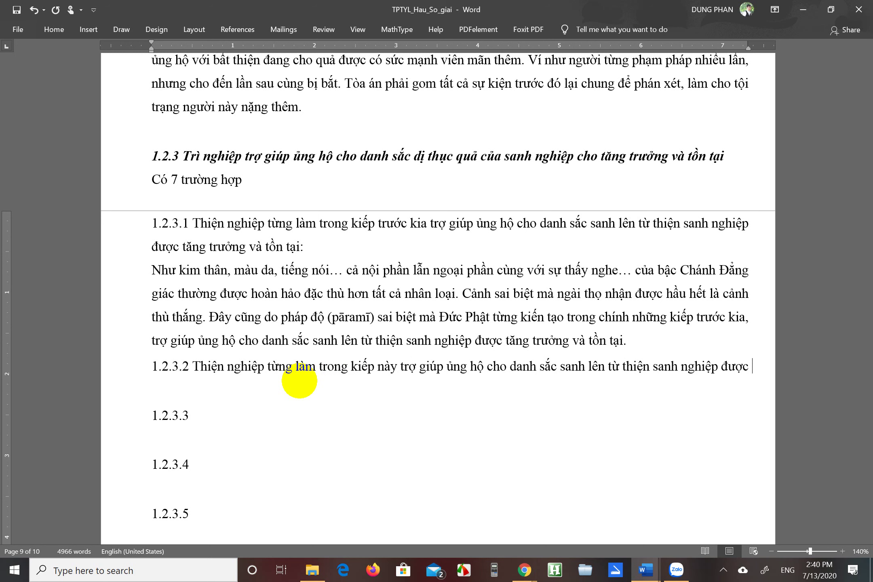
text(tanwg truwowngr)
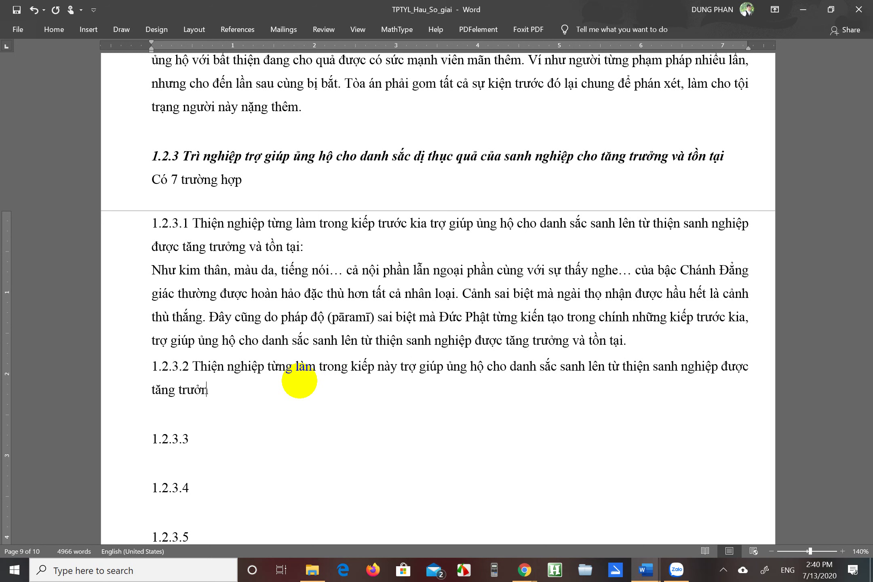
text( vaf toofn taij)
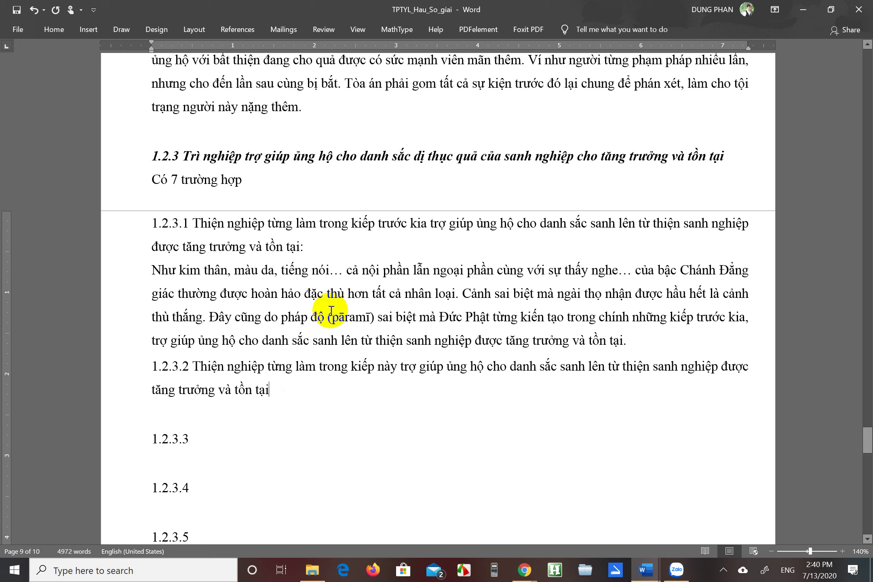
click(322, 250)
key(BackSpace)
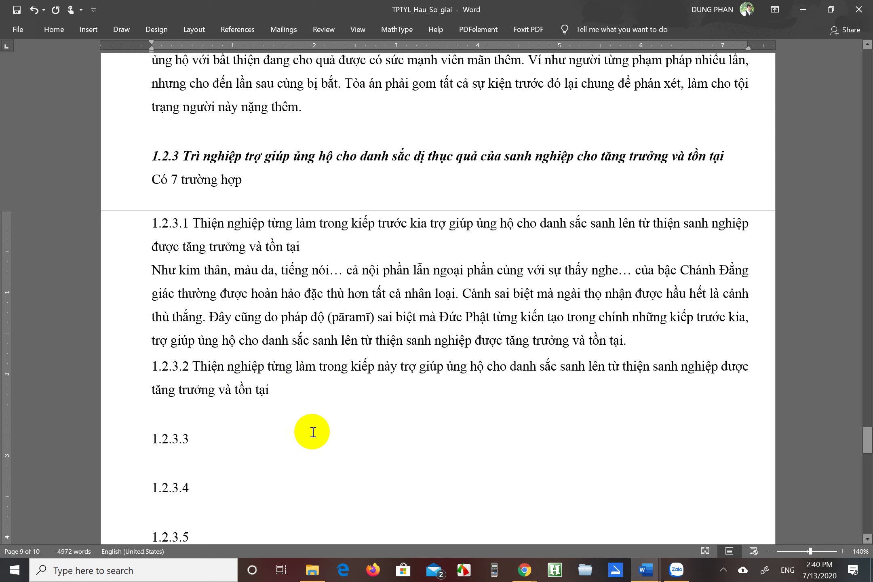
Step: Start the example on the line below the 1.2.3.2 title with "Như có người thiện tâm giúp đỡ cho người nghèo khổ"
click(310, 413)
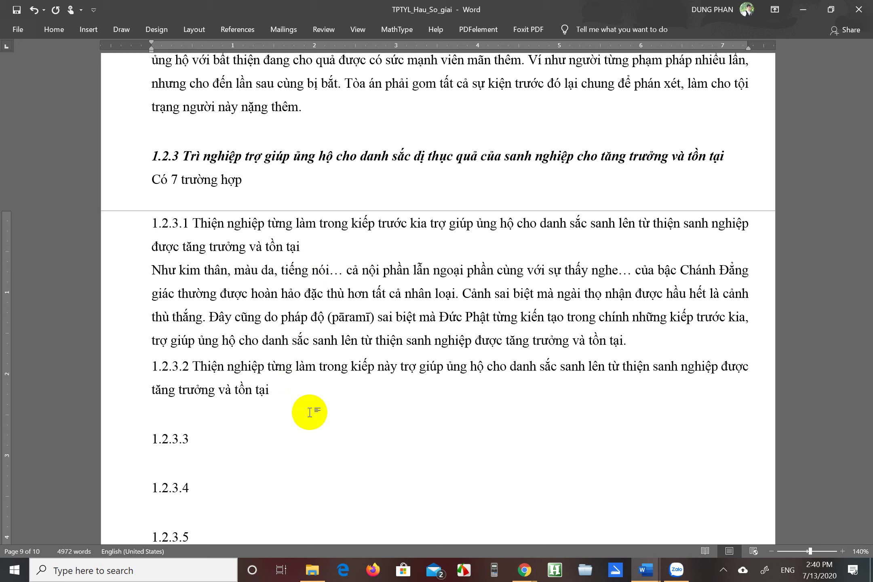
text(Như có người thienj taam gi)
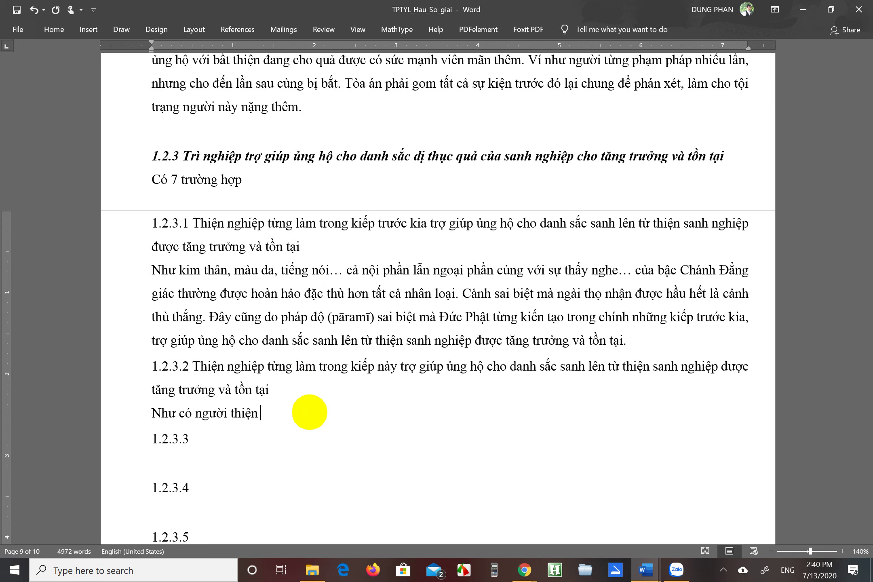
text(usp ddowx cho )
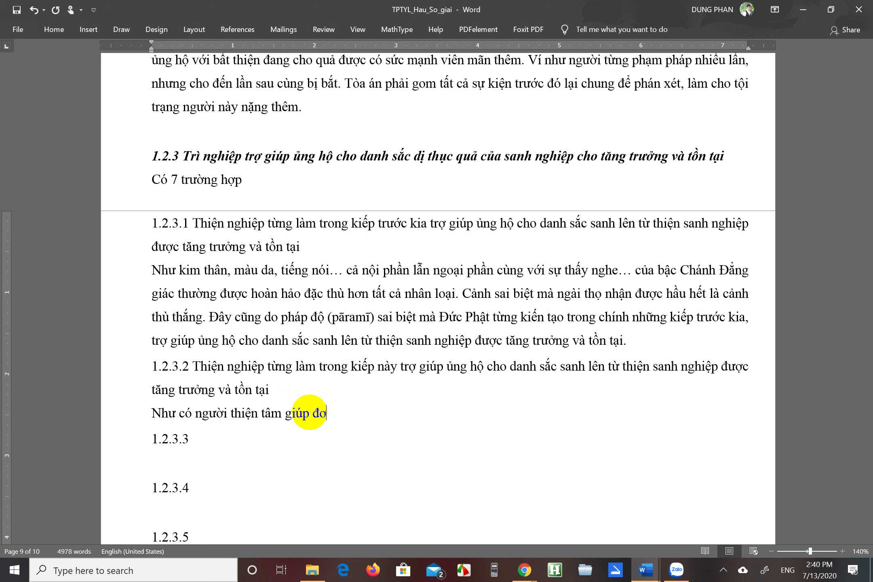
text(nguowif ngheefo khoor)
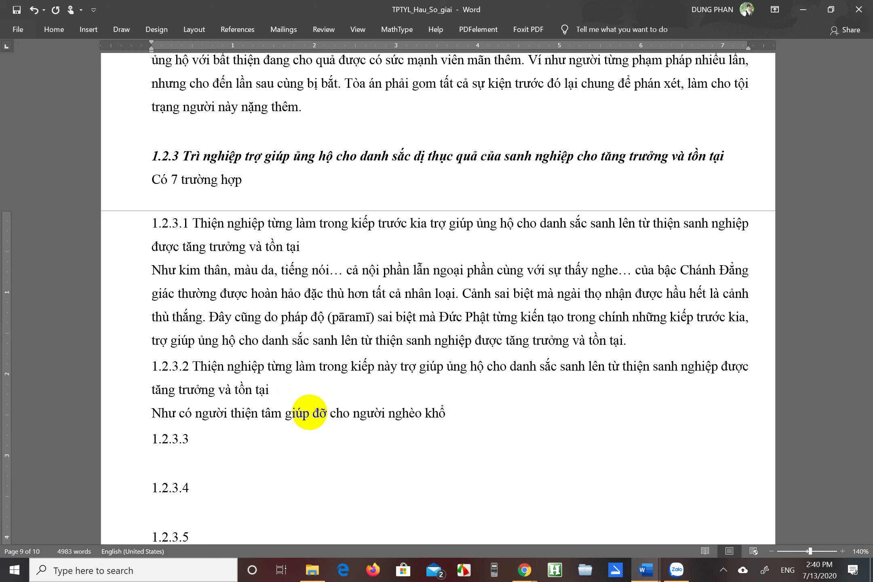
Step: Continue the 1.2.3.2 example with ", ủng hộ phụ vụ Phật pháp phát triển hưng thịnh lâu dài,"
text(, unrg hooj phuj vuj Phaatj phas)
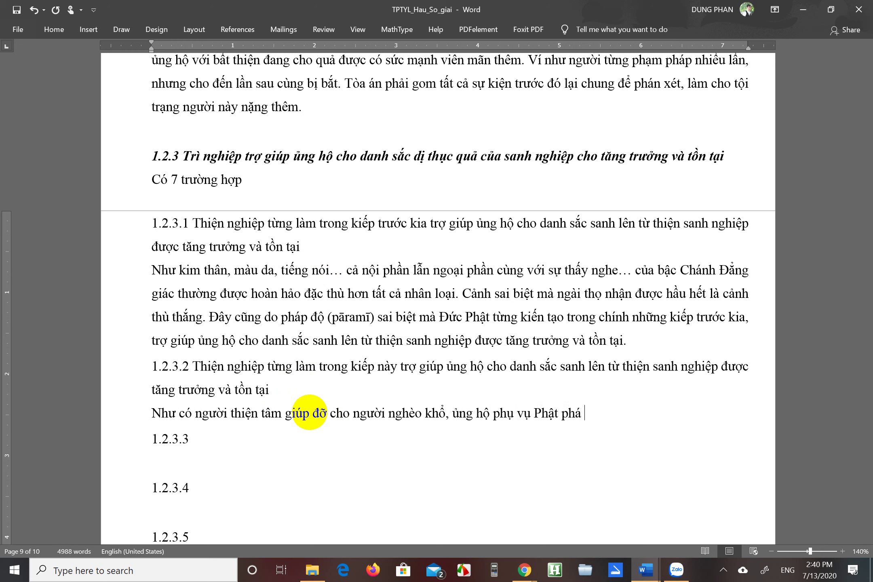
text(p pha)
text(st trieenr h)
text(uwng th)
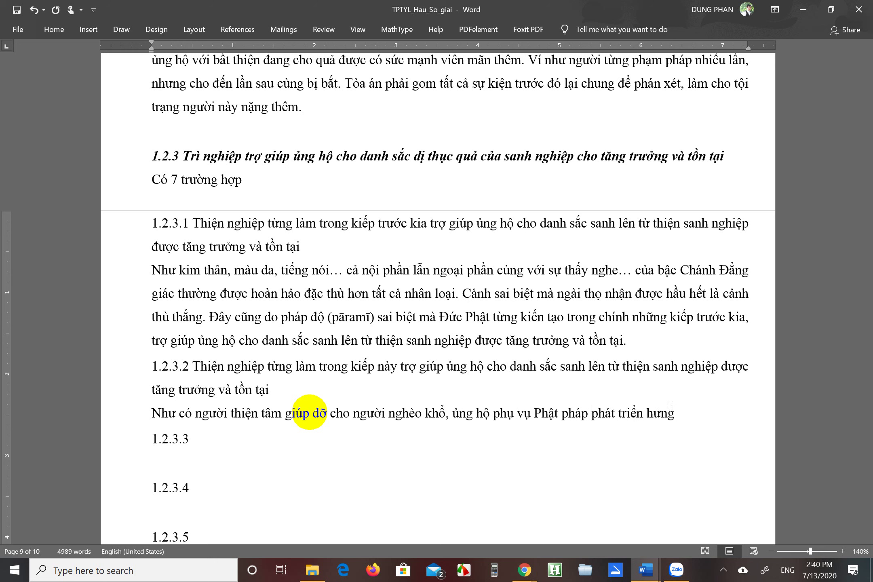
text(inhj)
text( laau daif)
text(, )
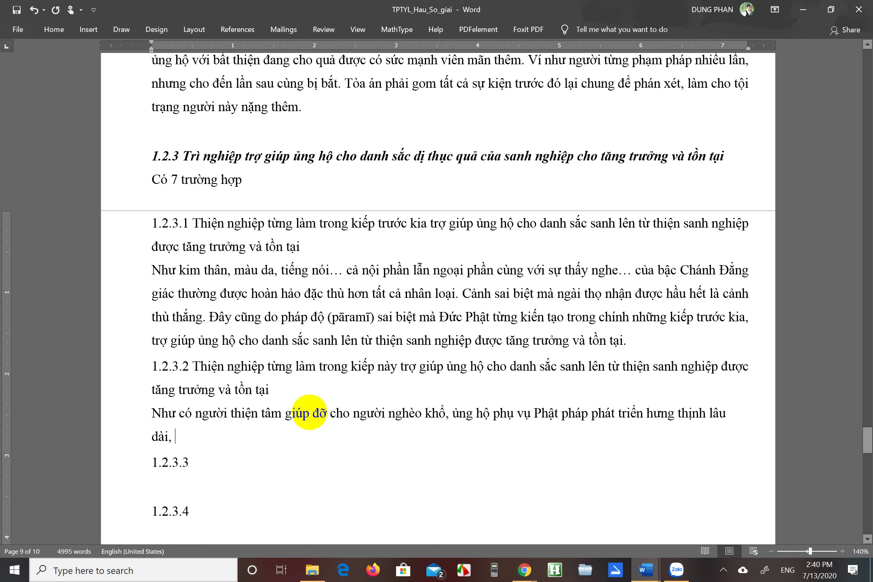
Step: Continue the example with "là người giữ mình trong giới luật. Do mãnh lực của"
text(laf nguwowif g)
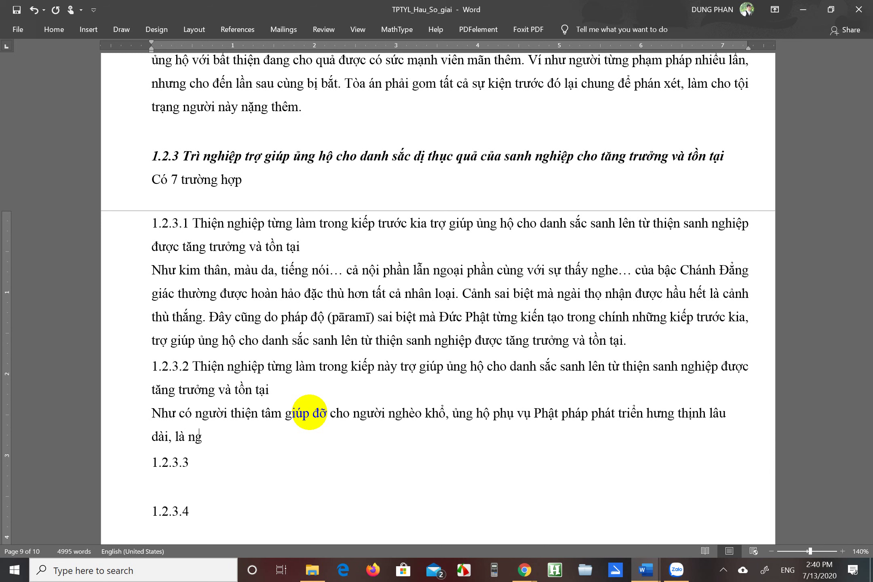
text(x minhf trong gioiws luat)
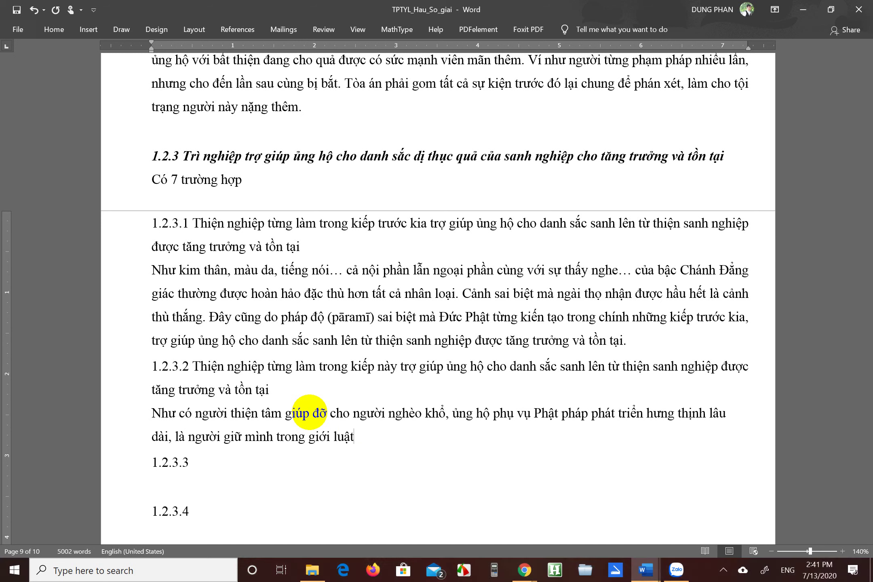
text(. DO m)
key(BackSpace)
key(BackSpace)
key(BackSpace)
text(o ma)
text(nh lực )
text(của )
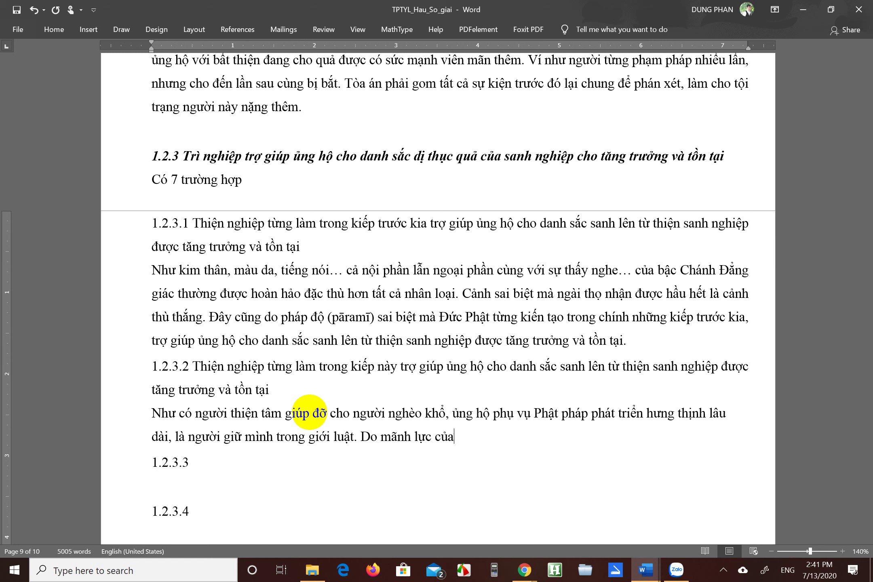
Step: Continue the sentence with "các việc thiện này làm cho thân tâm người đó an lạc"
text(các việc thiện này làm)
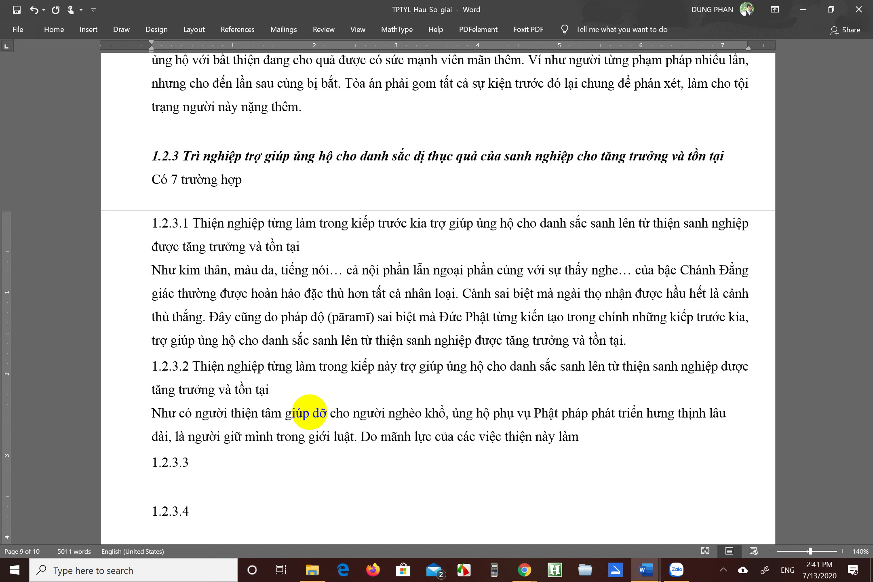
text( cho thân tâm người d)
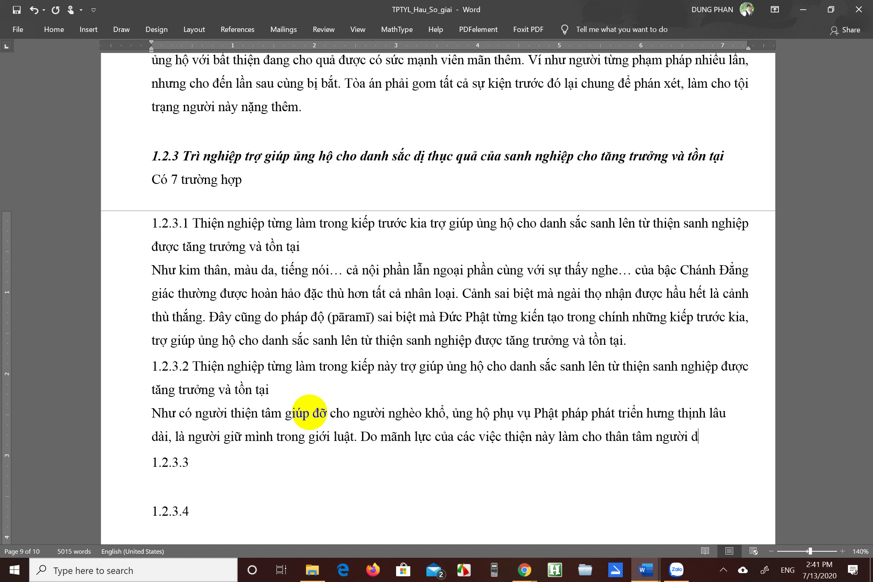
text(đó an lcac)
key(BackSpace)
key(BackSpace)
key(BackSpace)
text(ac)
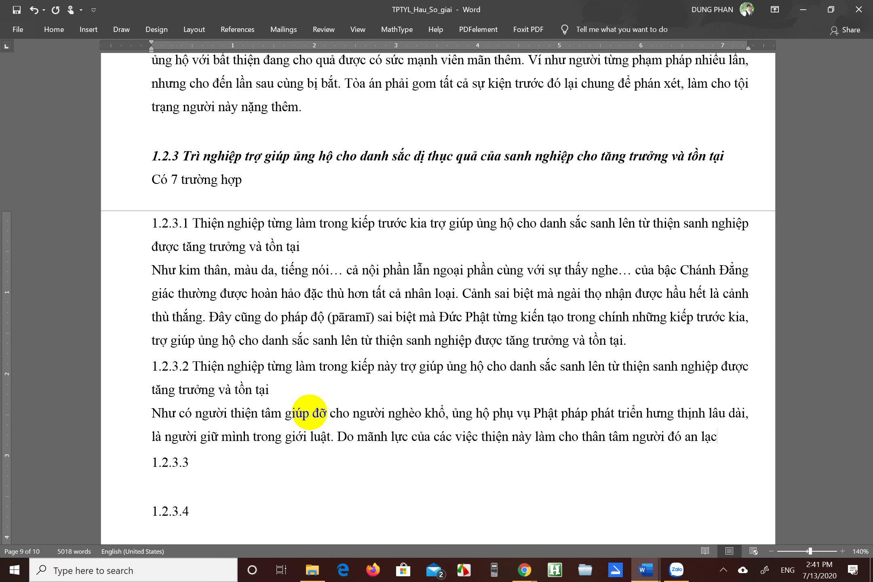
Step: Add ", màu da trong sáng, có danh tiếng, thường bắt cảnh tốt đẹp,…" to the example sentence
text(j, mauf da trong sangs)
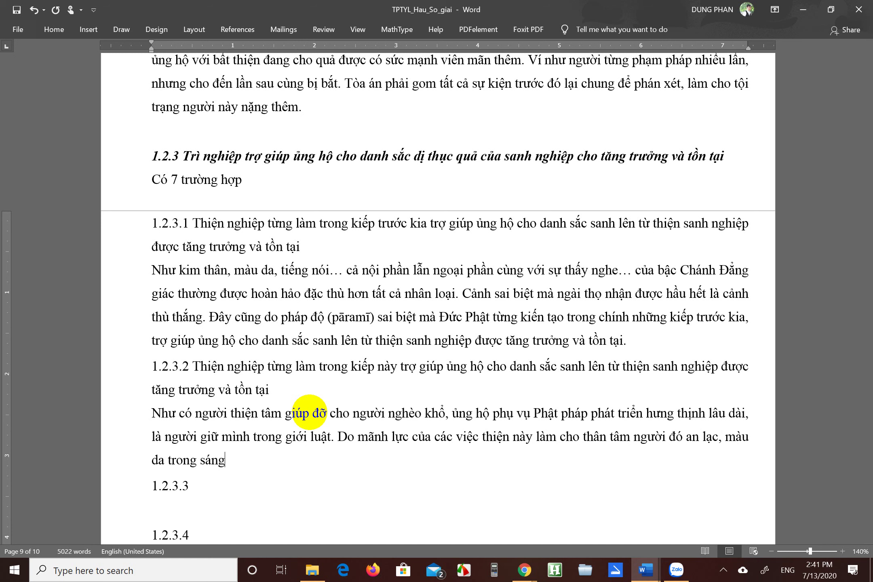
text(, cos danh ti)
text(eengs,)
text(th)
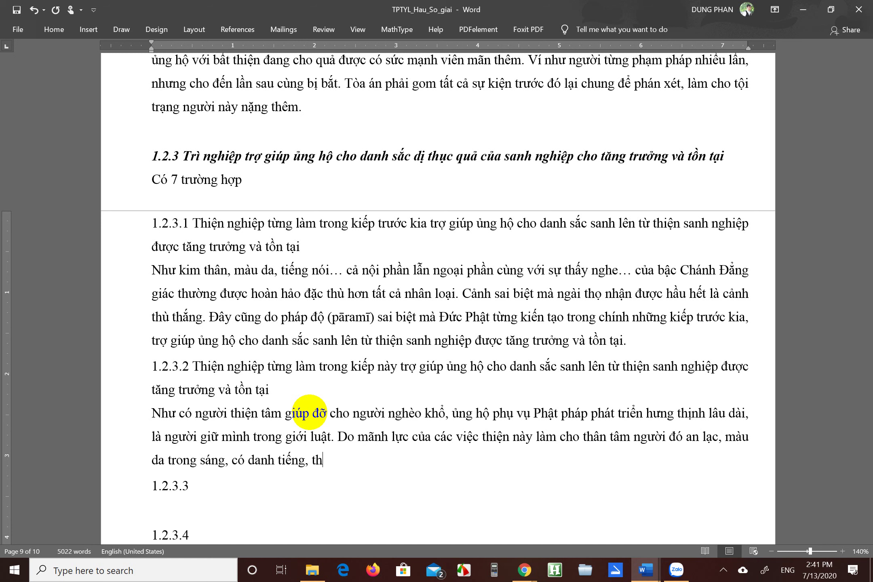
text(uwowngf bawts carnh )
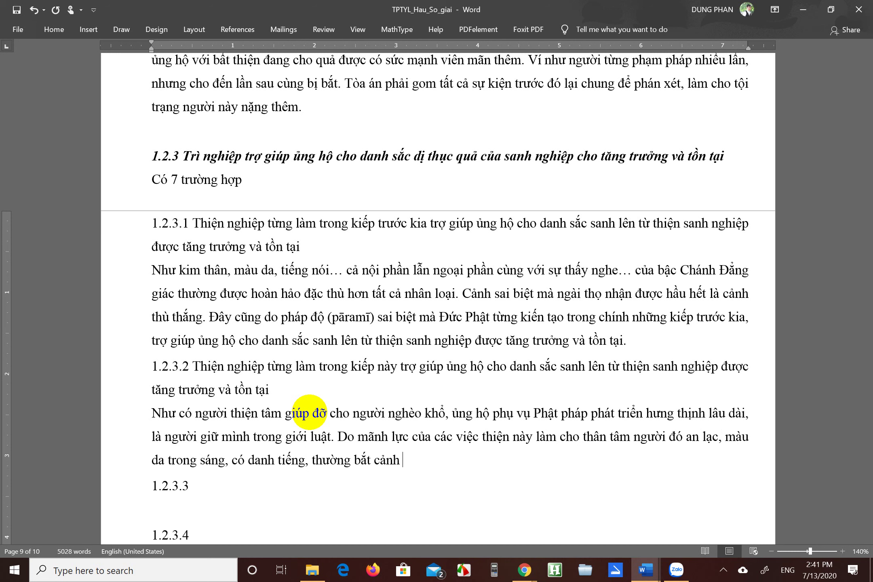
text(toots ddejp,...)
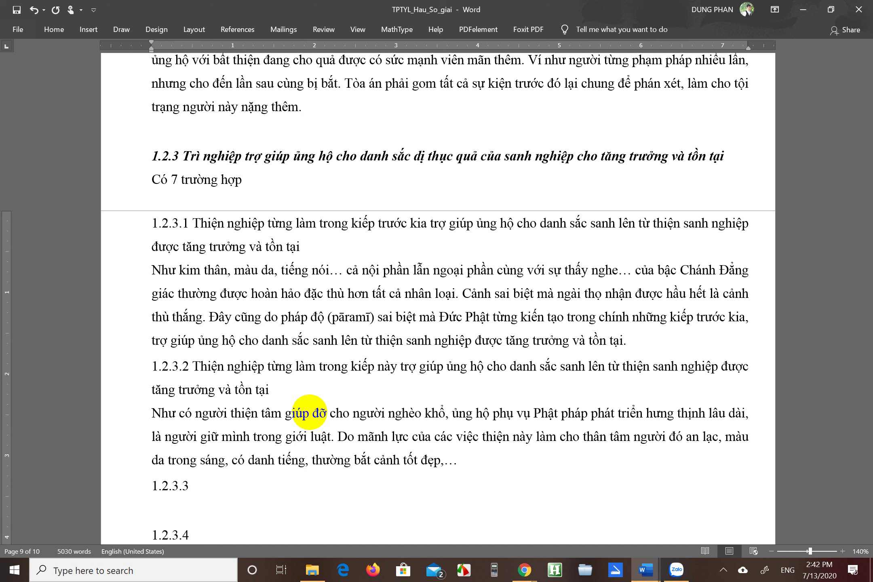
Step: Complete the 1.2.3.2 example with "không bệnh hoạn, vững chắc, có sức mạnh và trường thọ"
text(không bênh hoạn, vưn)
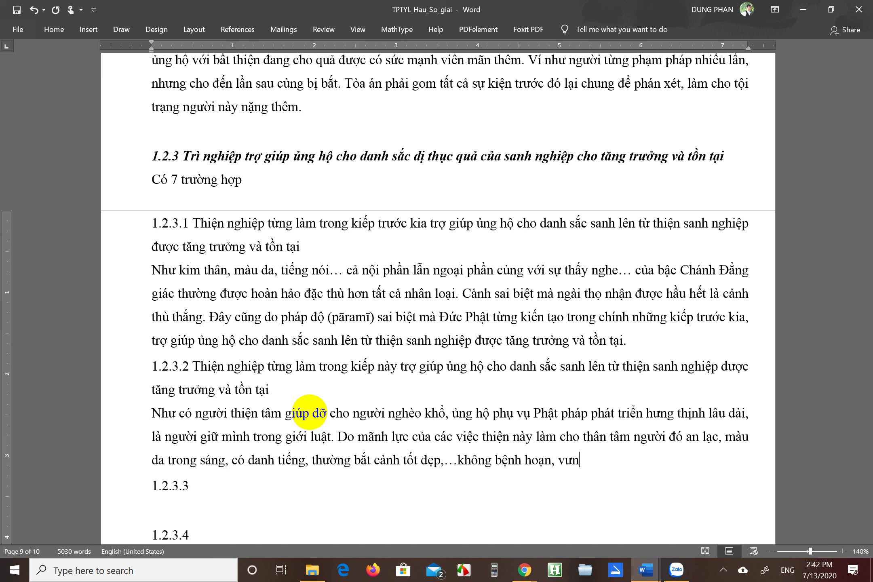
text(g chăc, có sức a)
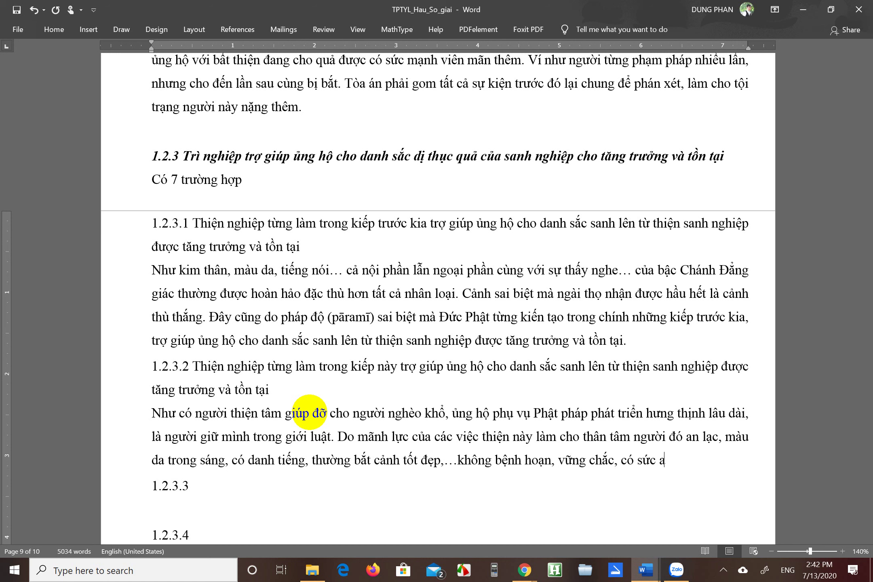
key(BackSpace)
text(mạnh và trường )
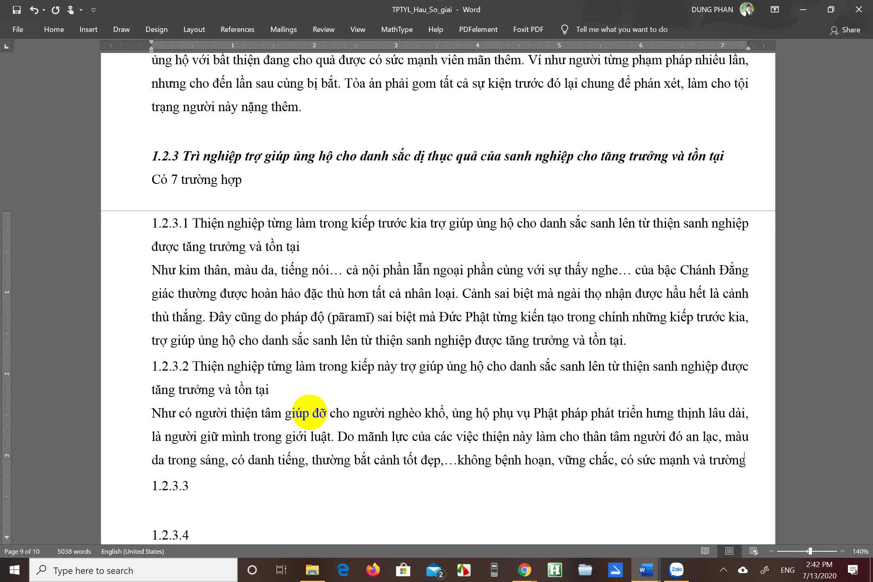
text(thọ)
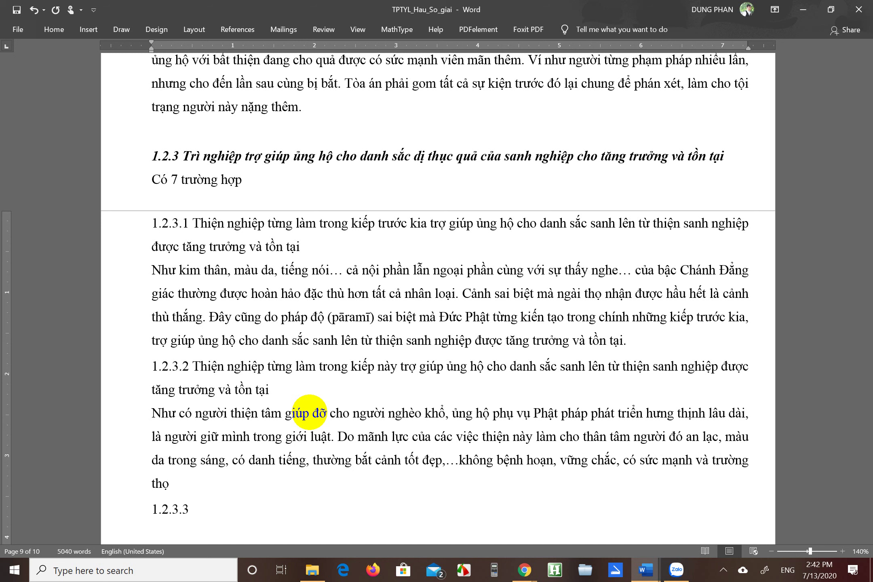
Step: Add to the 1.2.3.2 example ". Khi lâm bệnh thì gặp được thầy thuốc giỏi trị hết bệnh cấp kỳ, lại còn có người"
text(Khi lâm bệnh th)
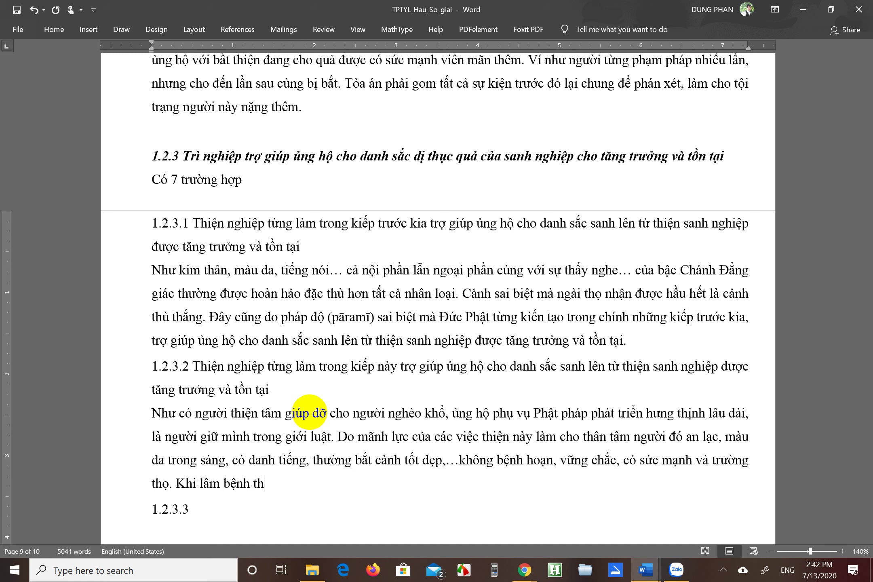
text(ì ga)
text(p được )
text(thầy th)
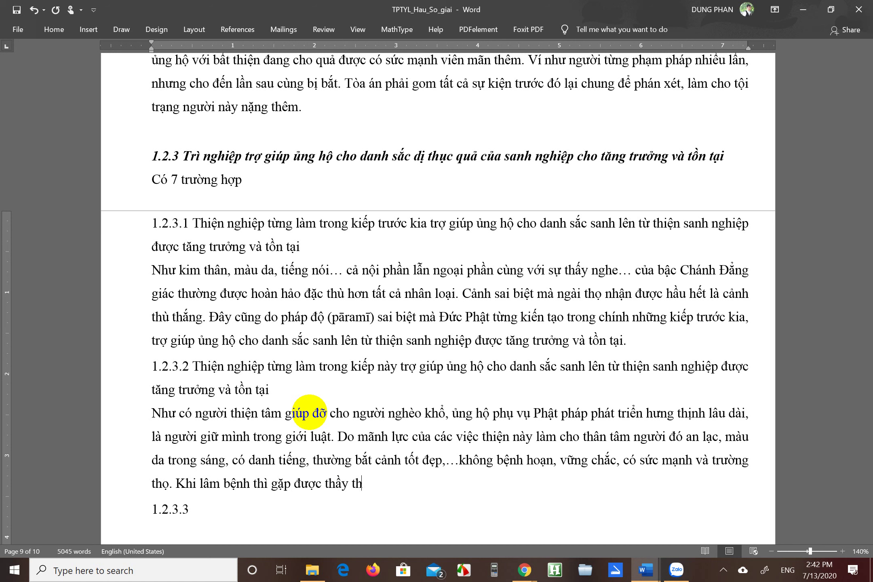
text(uoc gi)
text(ỏi tri)
text( hết bên)
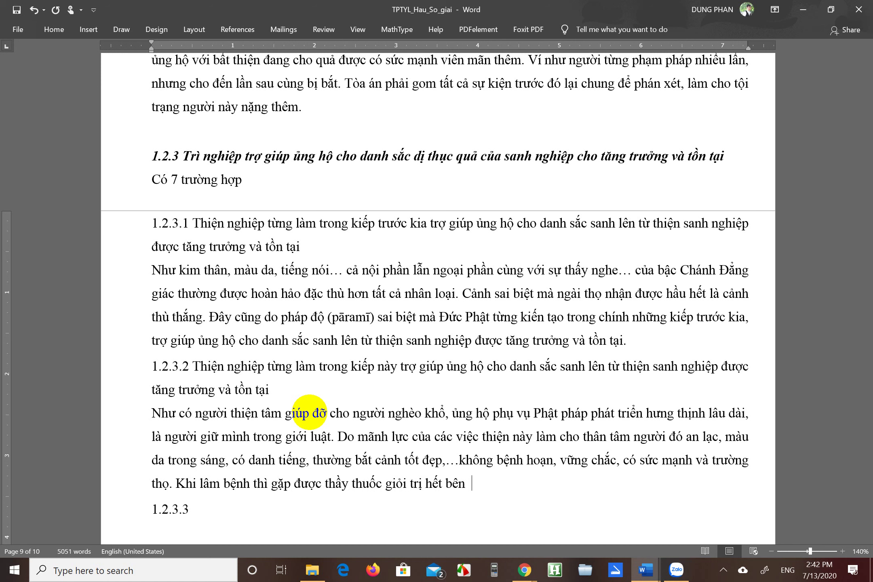
key(BackSpace)
text(h cấp kỳ, lại còn có người sda)
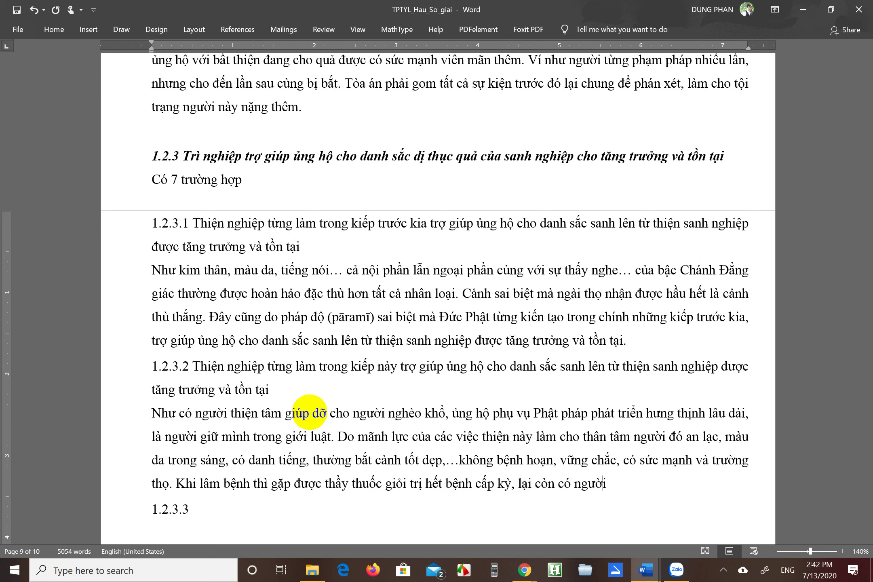
Step: Finish the illness sentence with "săn sóc giúp đỡ cho thuận lợi, thoải mái đủ mọi thứ."
key(BackSpace)
key(BackSpace)
text(ăn sóc giúp đ ỡ cho )
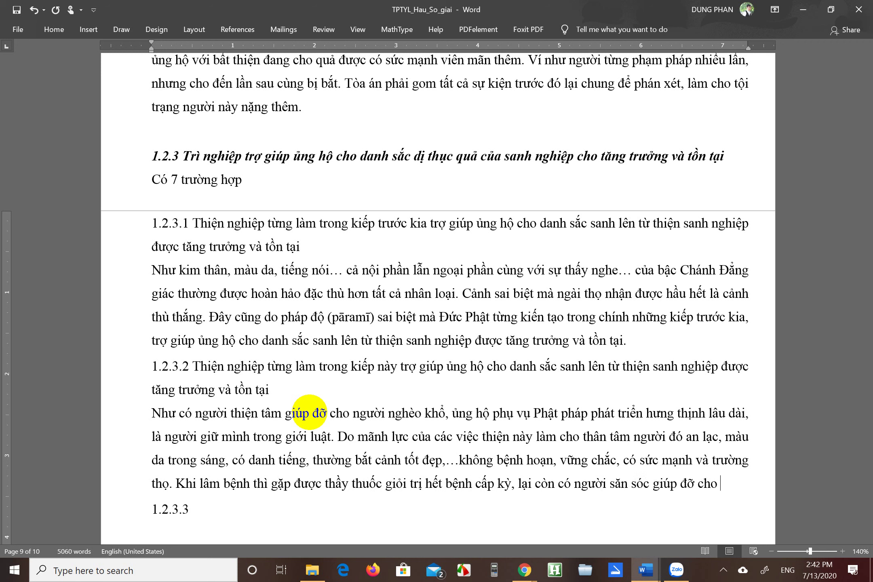
text(thuânj lơi)
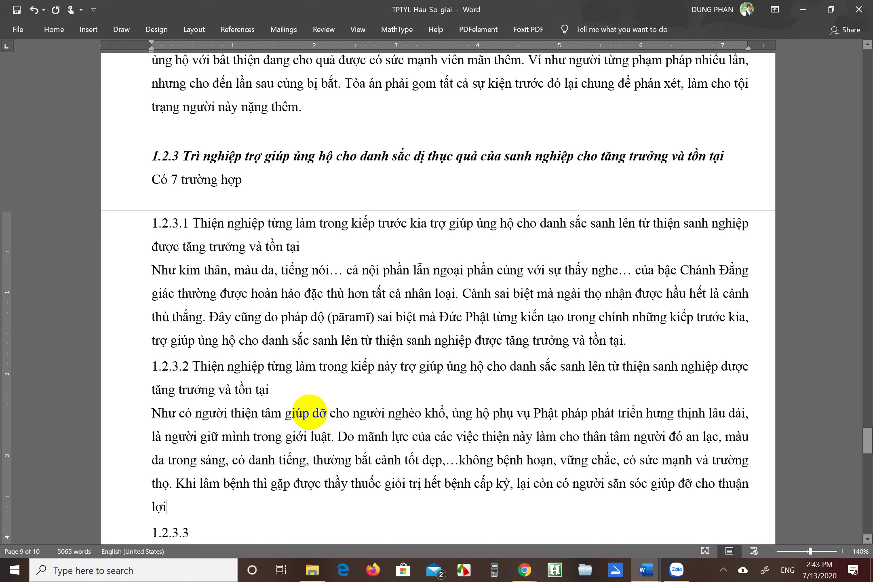
text(, thoải mạ)
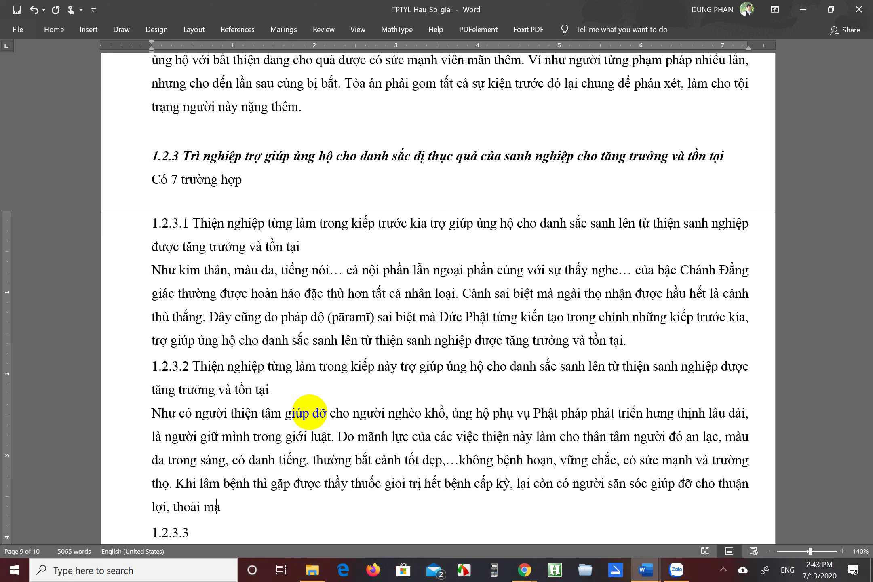
text(i đủ moi thứ.)
Step: Begin the closing sentence of 1.2.3.2 with "Các thứ này có được là do thiện nghiệp đã tạo trong kiếp này"
text(Các )
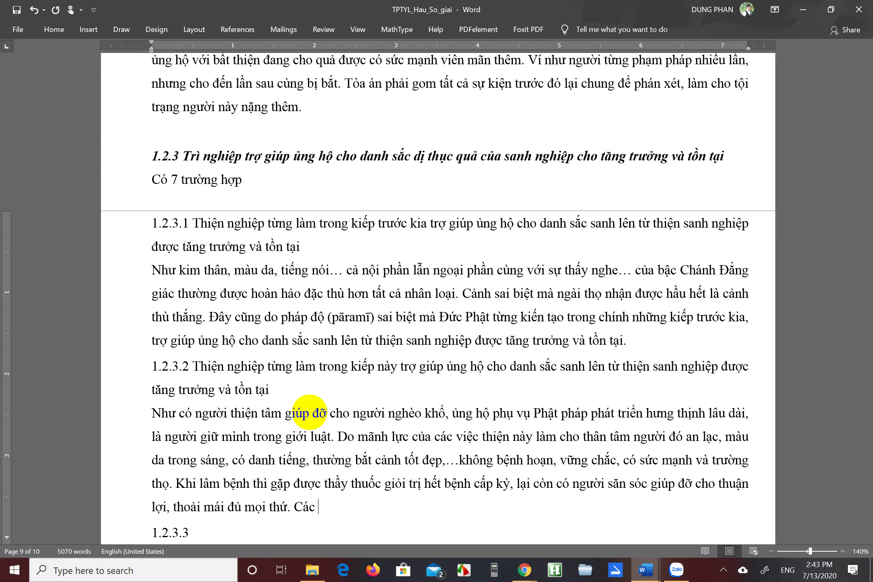
text(thứ này có được là do )
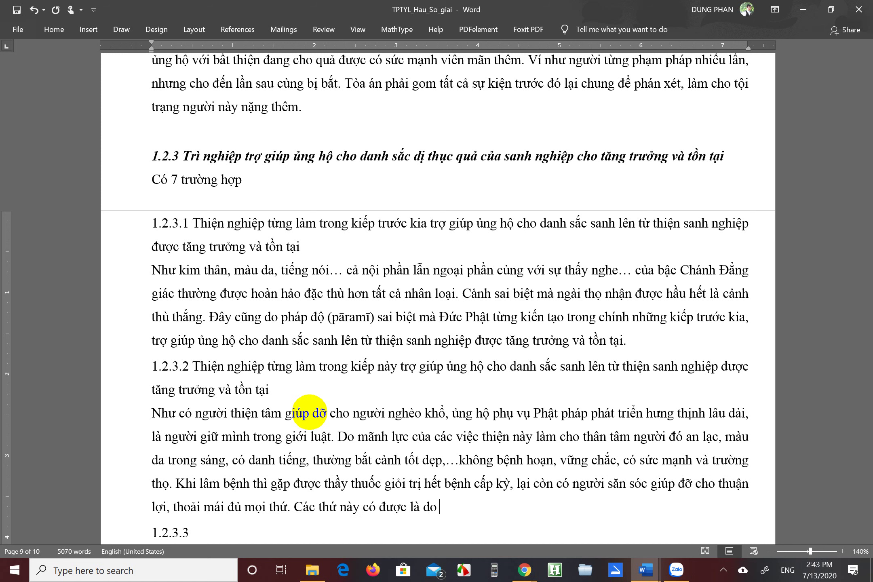
text(thien nghiệp )
text(đã tạo trong )
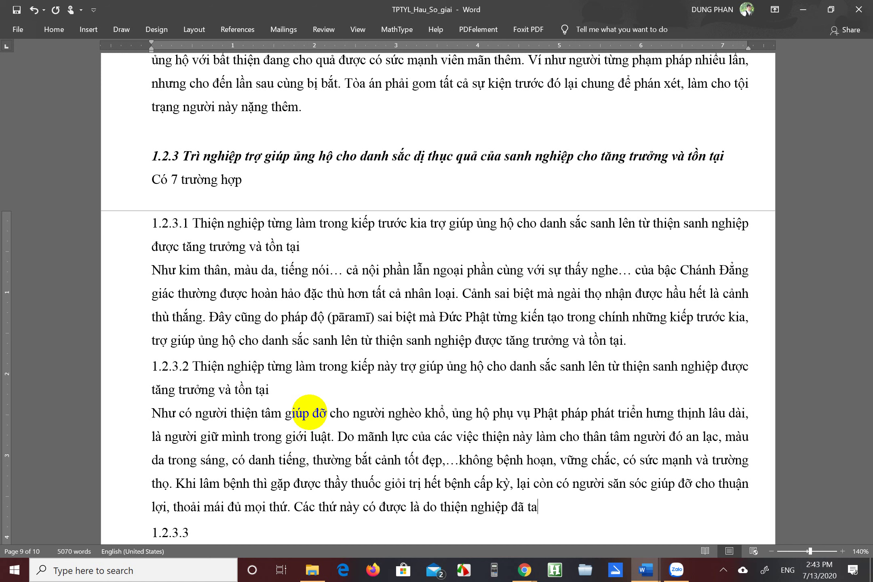
text(kiếp này)
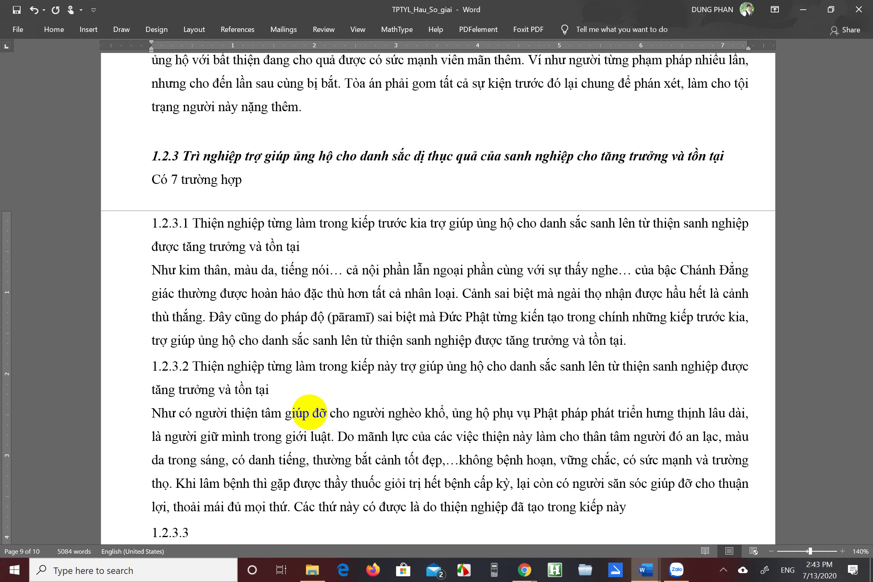
Step: Continue the closing sentence of the 1.2.3.2 example with "trợ giúp ủng hộ"
text( trợ giu)
text(óp)
key(BackSpace)
key(BackSpace)
key(BackSpace)
text(úp ủng hộ)
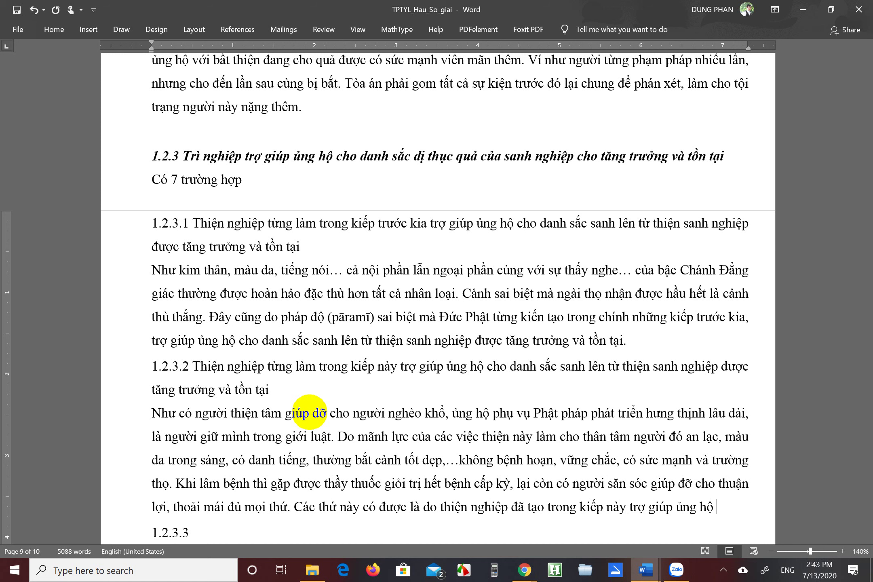
Step: Complete the closing sentence with "cho danh sắc sanh lên từ thiện sanh nghiệp được tăng trưởng và tồn tại"
text( cho danh s)
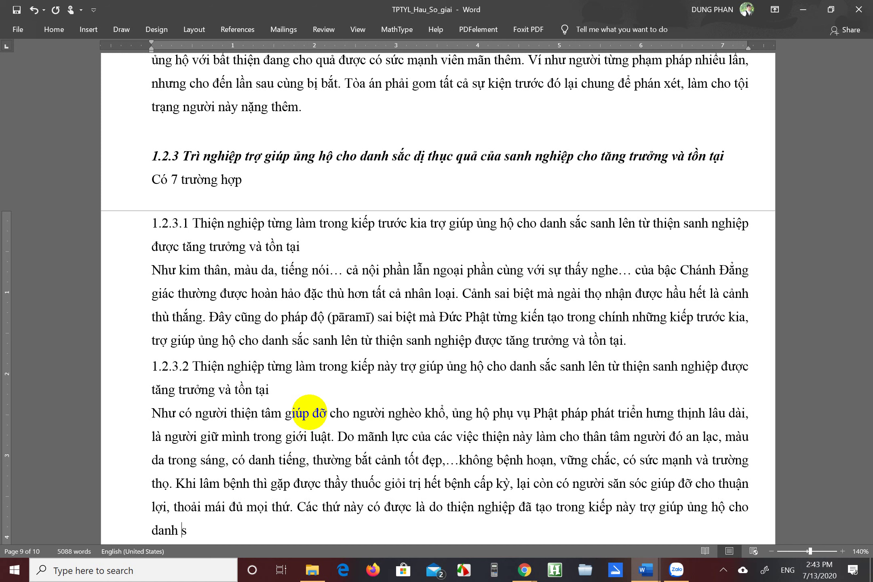
text(ắc sanh lên từ )
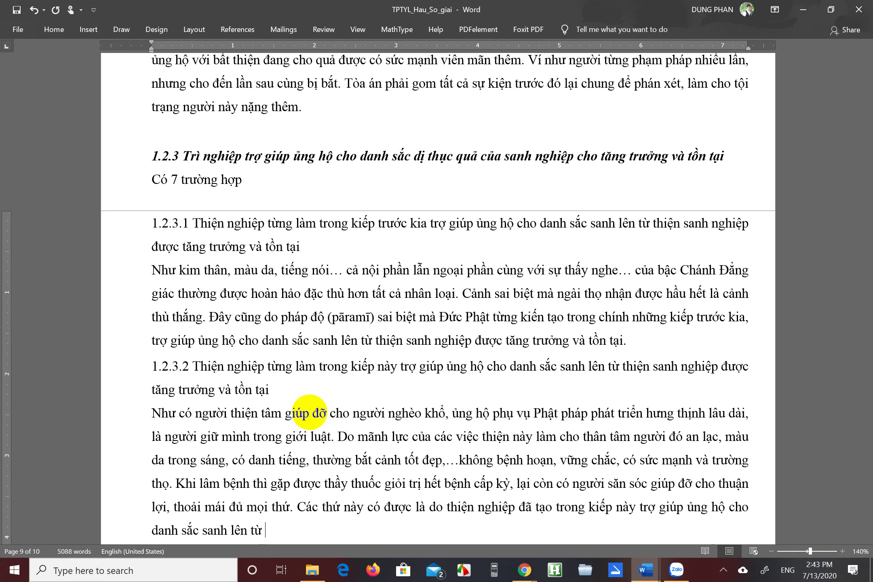
text(thiện sanh ng)
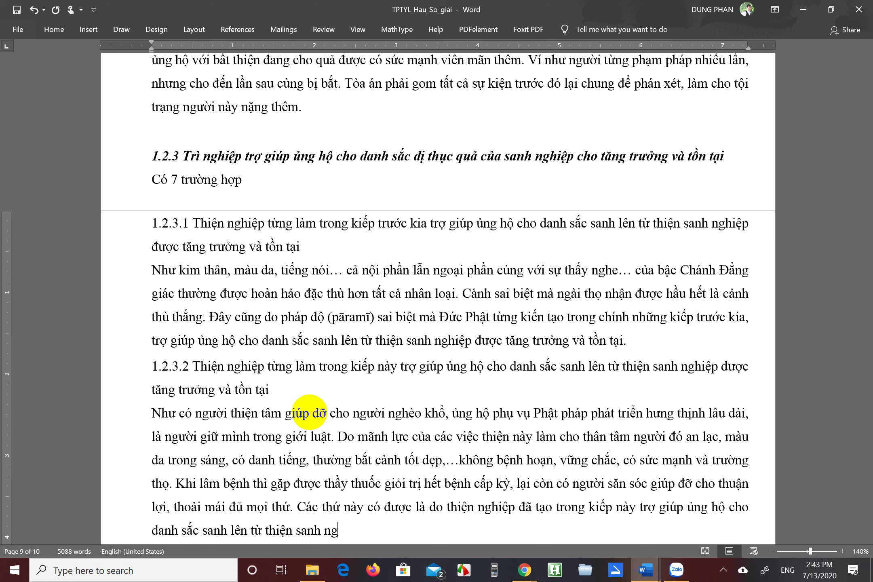
text(hiệp)
text( được tăng trư)
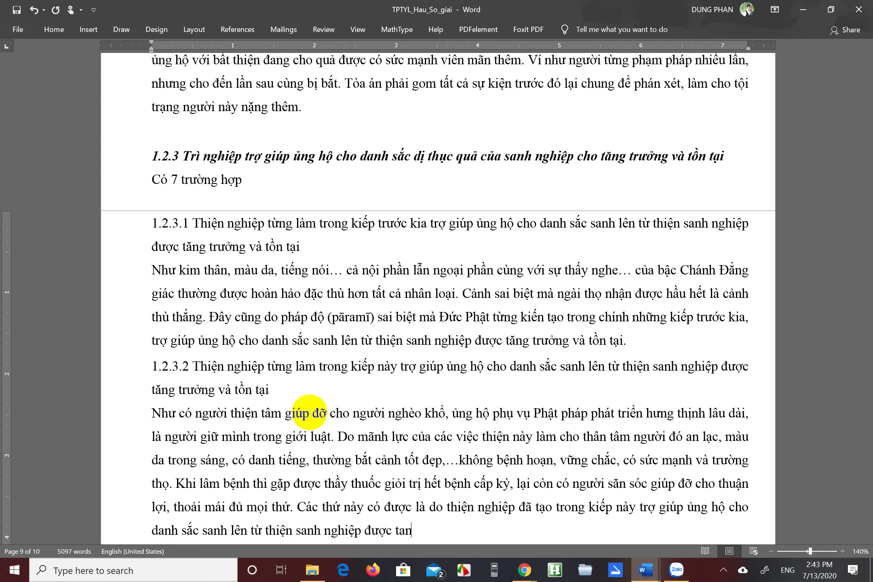
text(ởng và tồn tai)
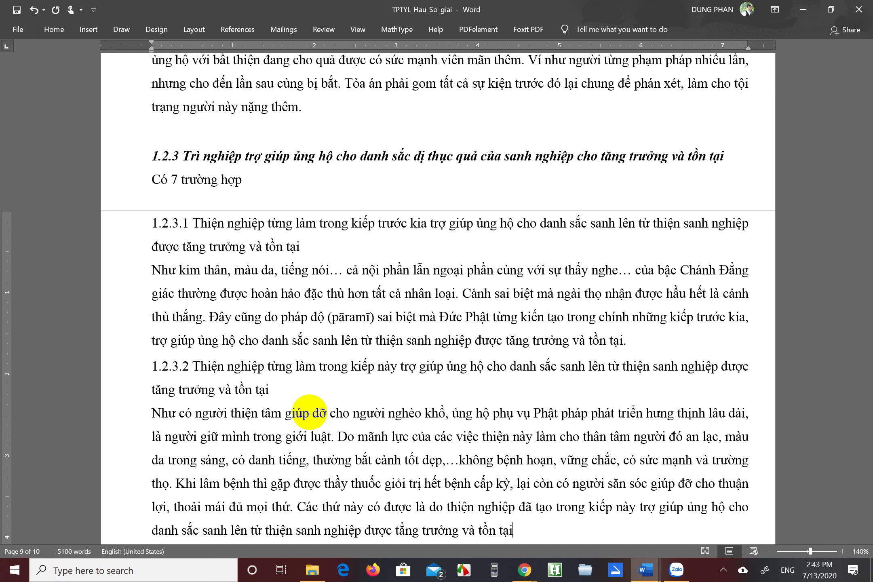
Step: End the last sentence of the 1.2.3.2 paragraph with a period
text(.)
Step: Review the unwritten headings 1.2.3.3 to 1.2.3.7, the table BẢNG 1. TRÌ NGHIỆP and the finished text of section 1.2.3
scroll(323, 424, down, 2)
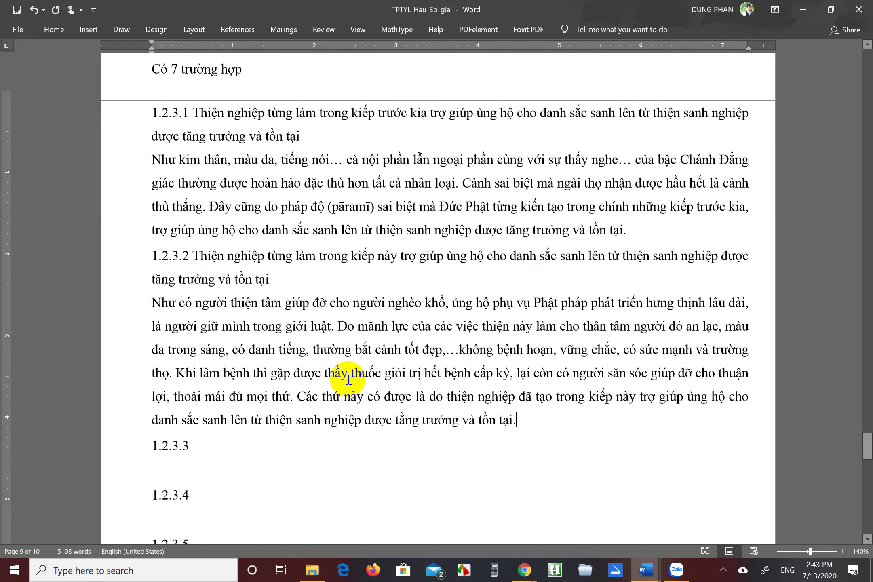
ctrl+scroll(349, 379, down, 3)
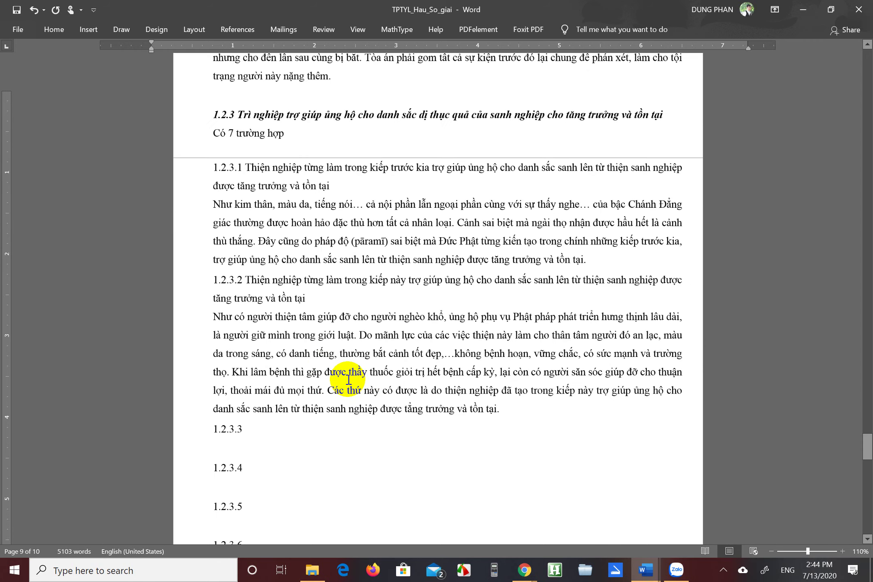
scroll(349, 379, down, 3)
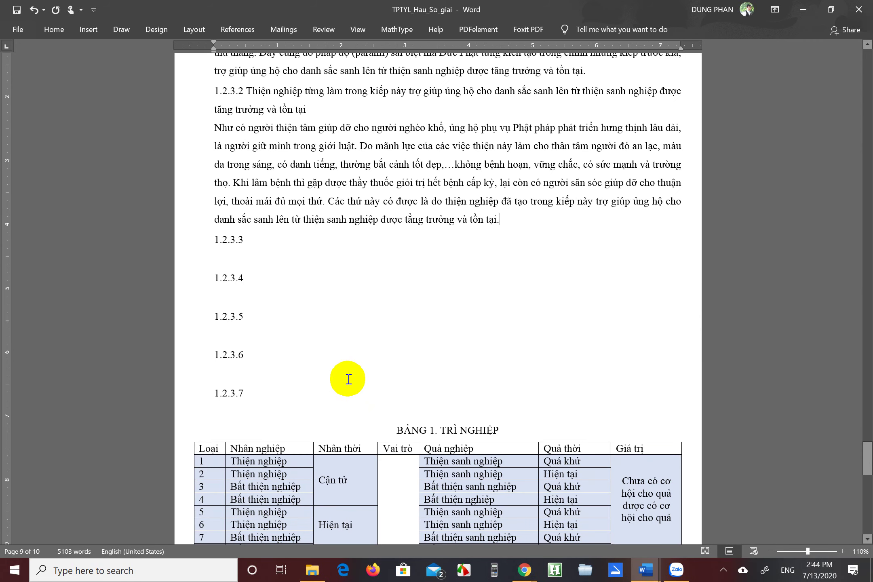
scroll(348, 380, down, 3)
scroll(348, 379, down, 4)
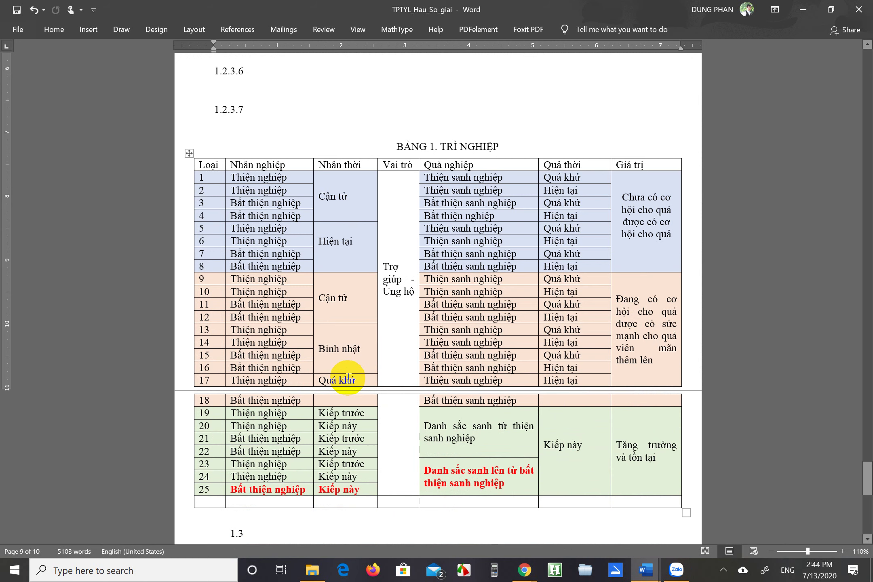
scroll(348, 379, up, 5)
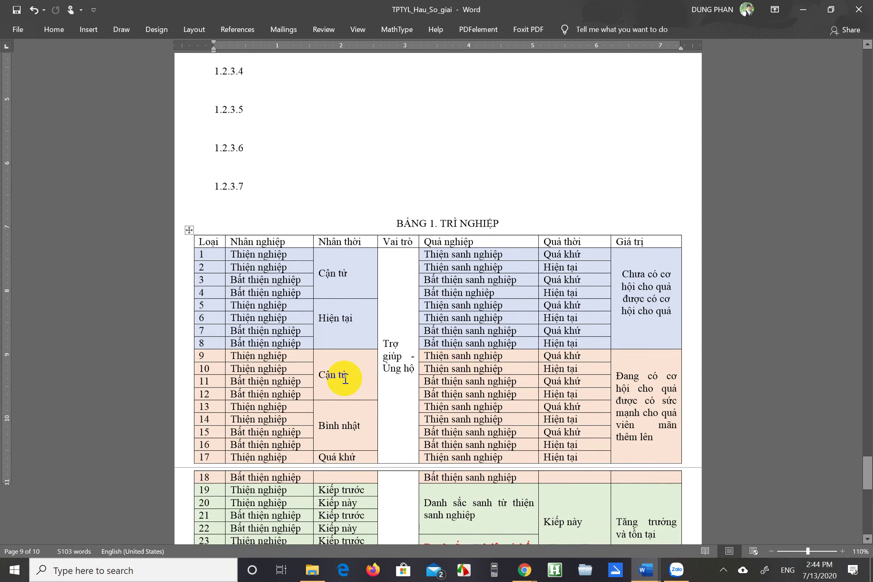
scroll(345, 379, up, 1)
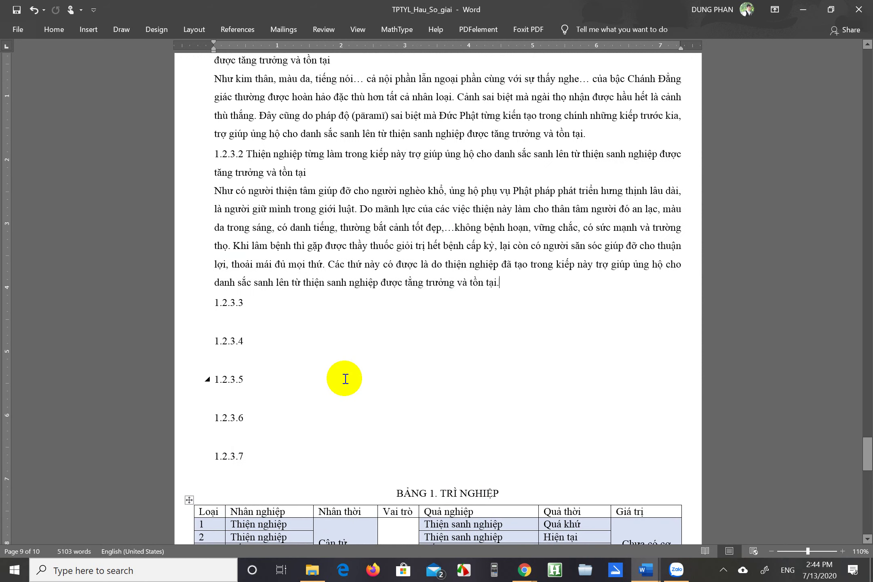
ctrl+scroll(346, 379, up, 4)
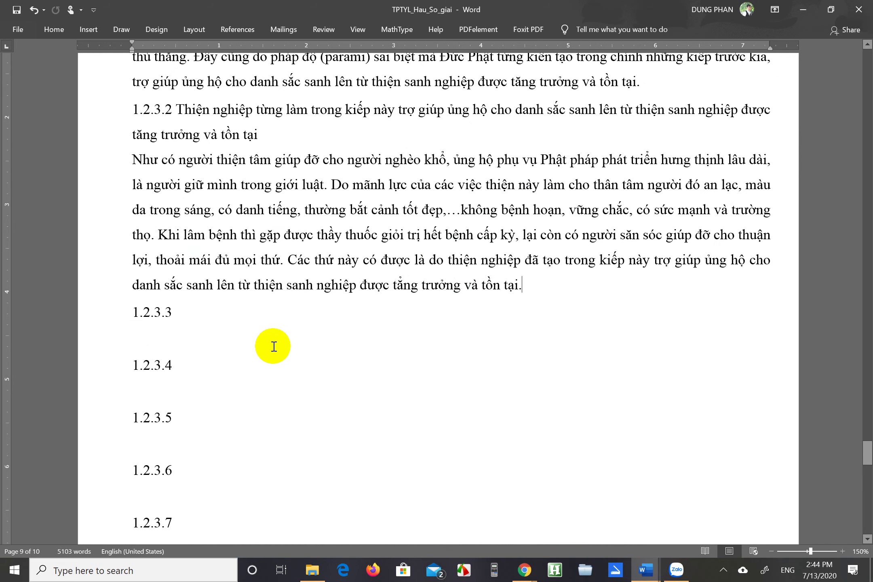
scroll(262, 334, up, 1)
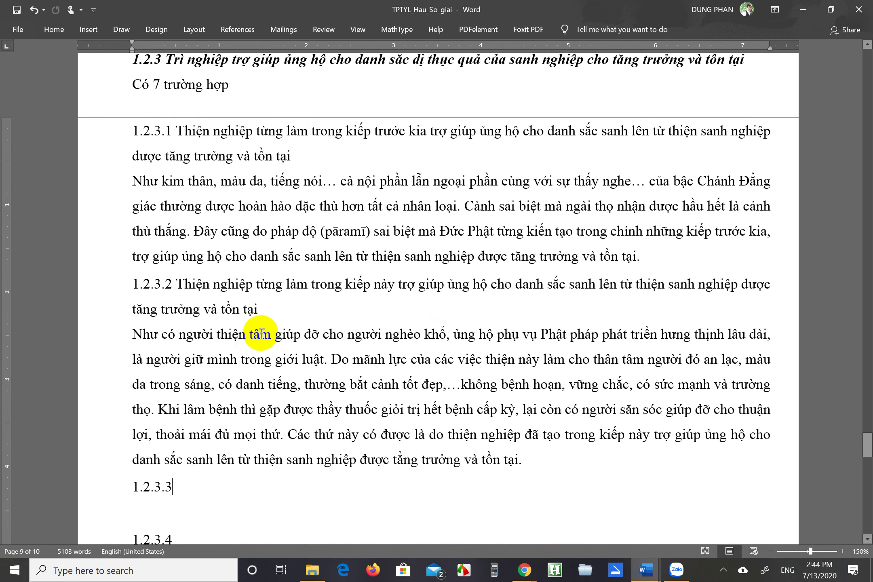
scroll(217, 475, down, 1)
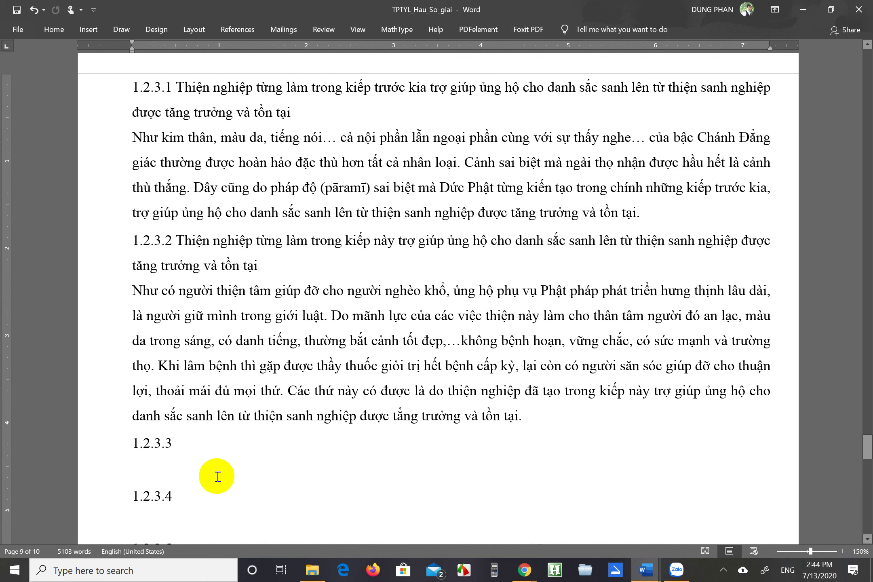
Step: Switch to Chrome, check the open Facebook page and return to the Google Meet presentation
click(525, 570)
click(487, 506)
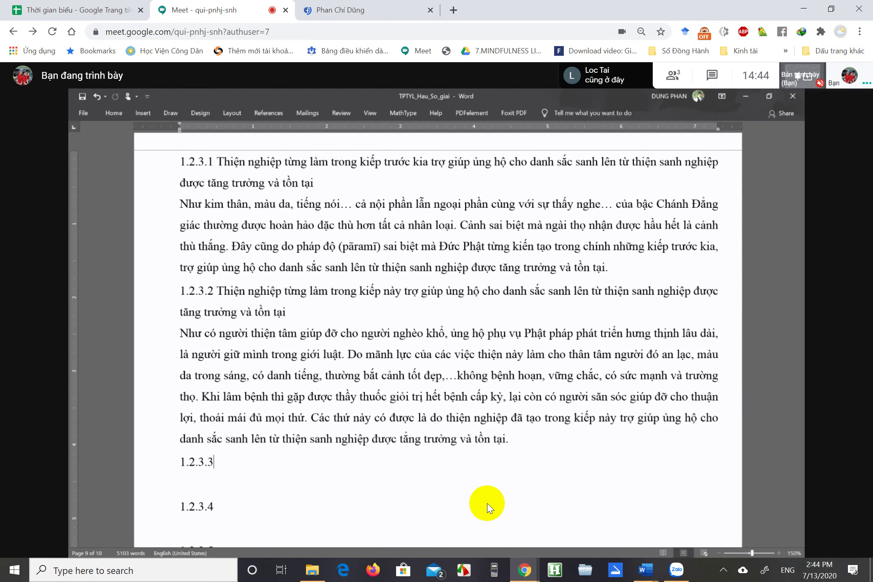
click(371, 5)
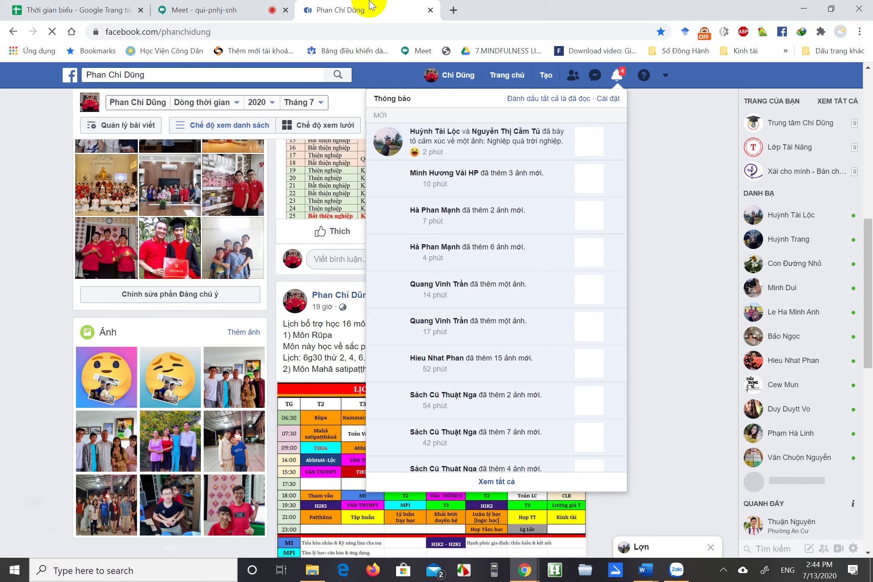
click(251, 6)
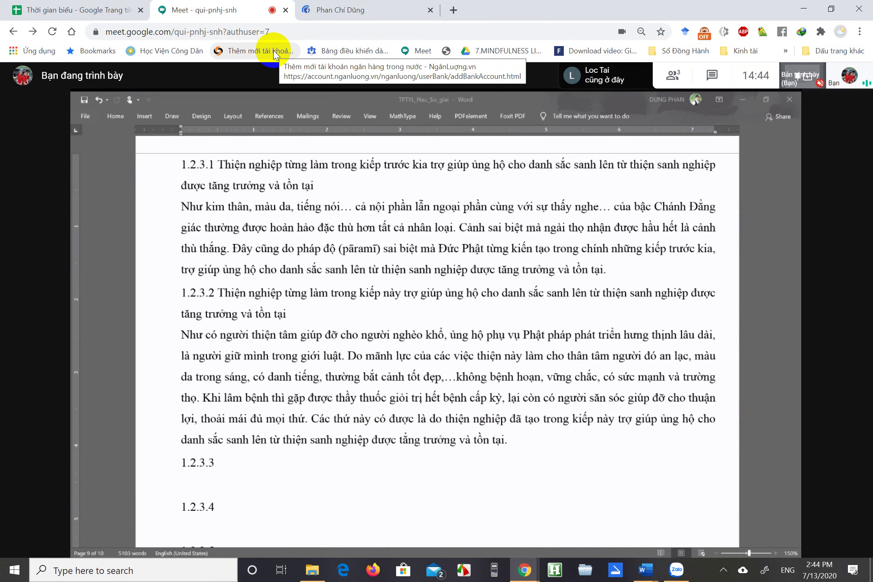
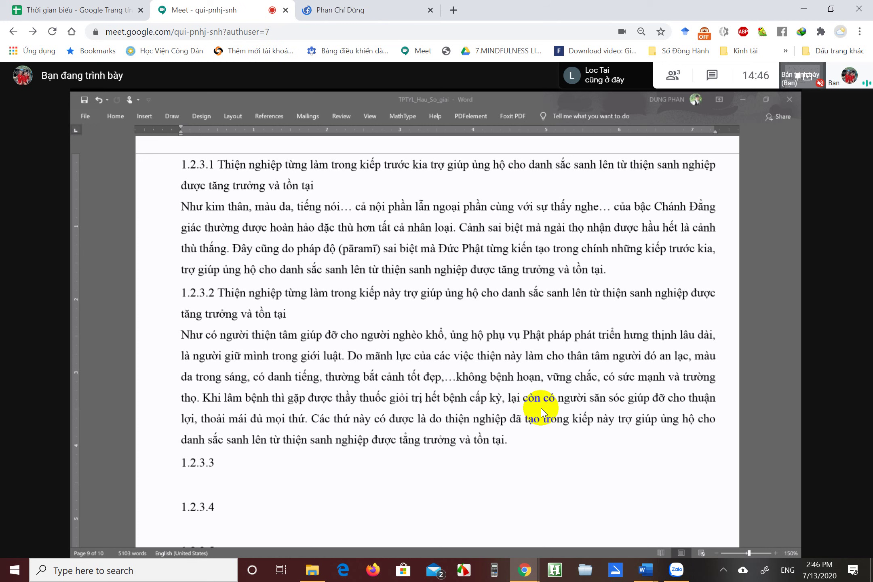
Step: Switch back to the TPTYL_Hau_So_giai document in Word and correct "phụ vụ" to "phục vụ" in the 1.2.3.2 paragraph
mouse_move(643, 572)
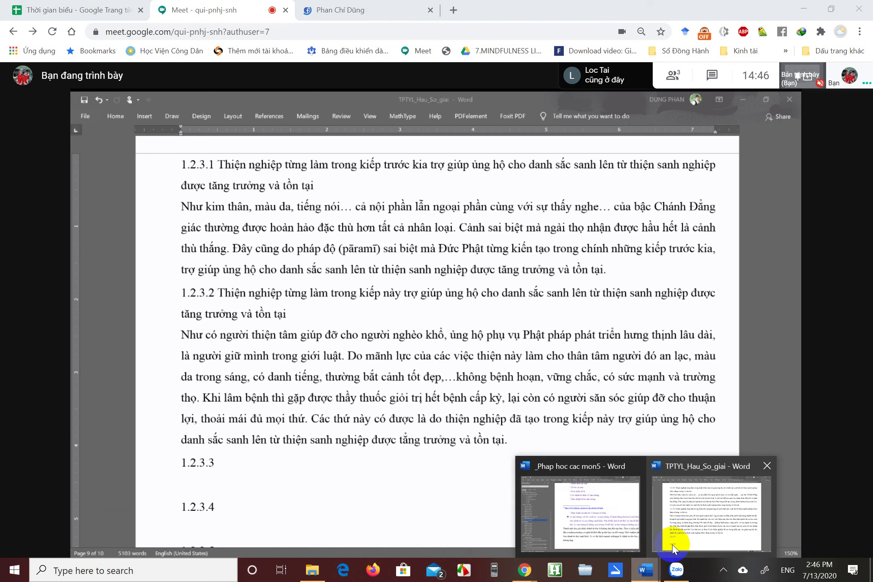
click(712, 504)
click(519, 287)
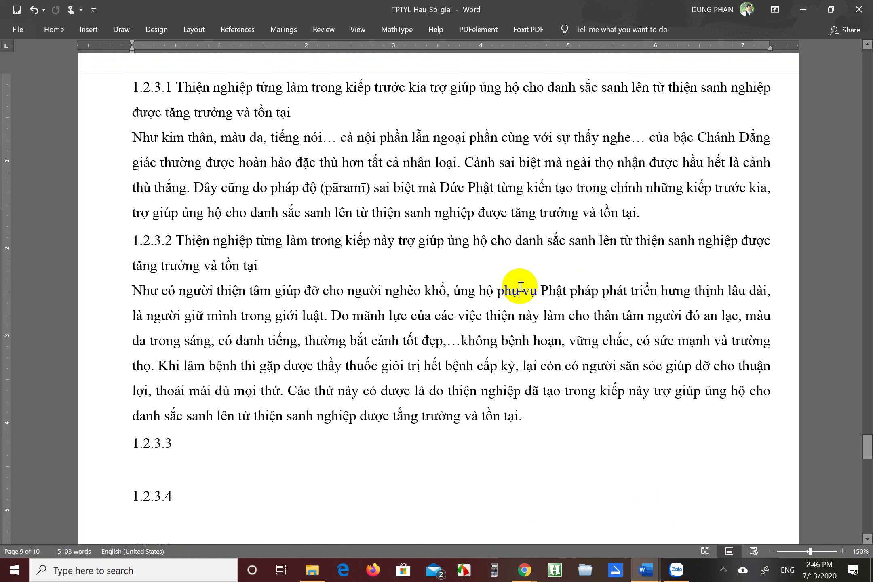
text(c)
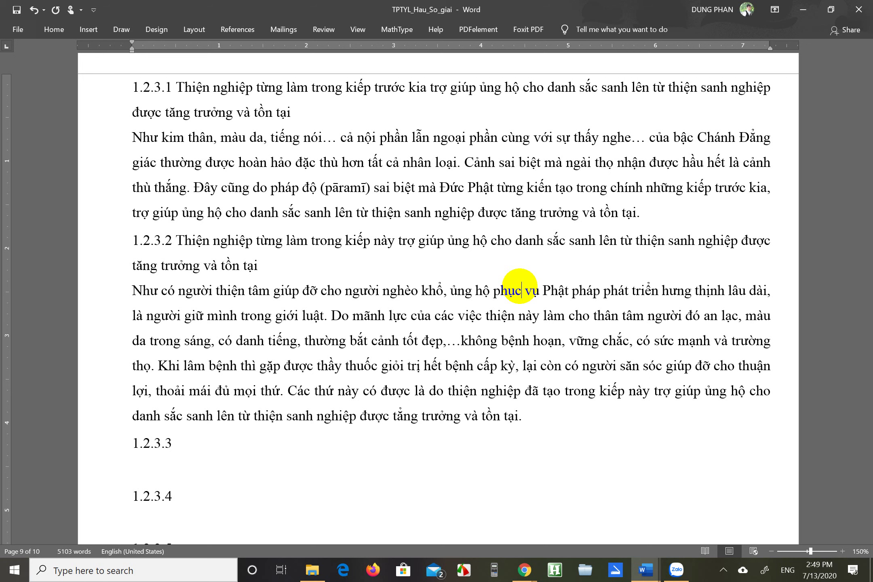
Step: Begin the 1.2.3.3 heading text with "Bất thiện", separated from the number by a space
click(235, 439)
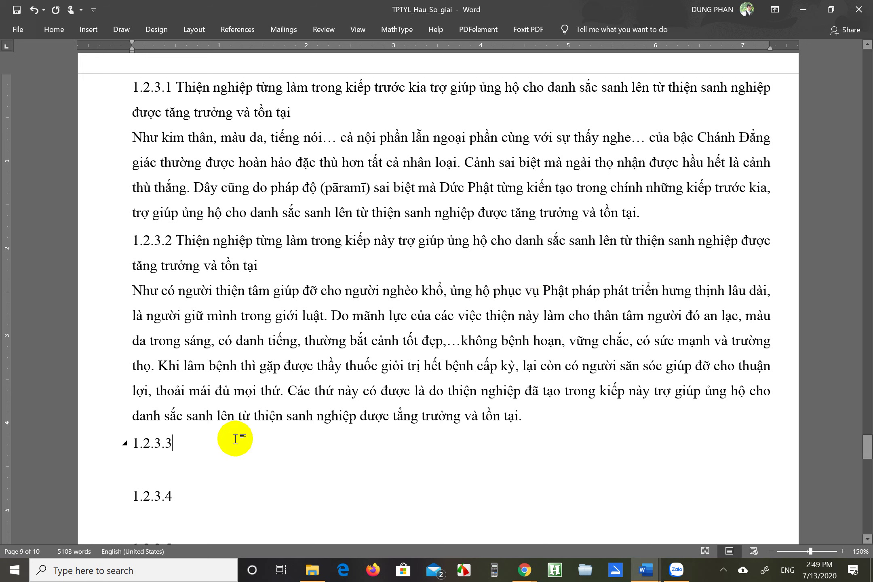
text(B)
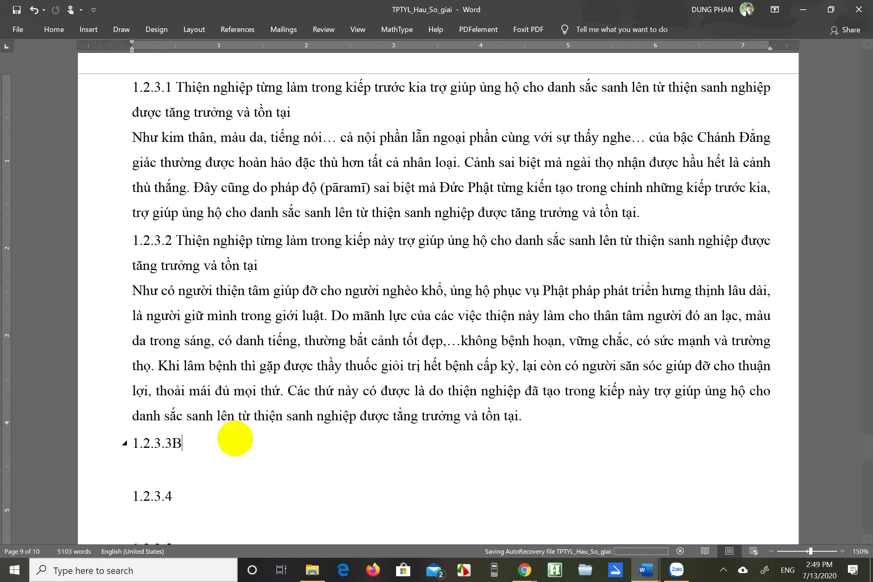
text(ất)
key(Left)
key(Left)
key(Left)
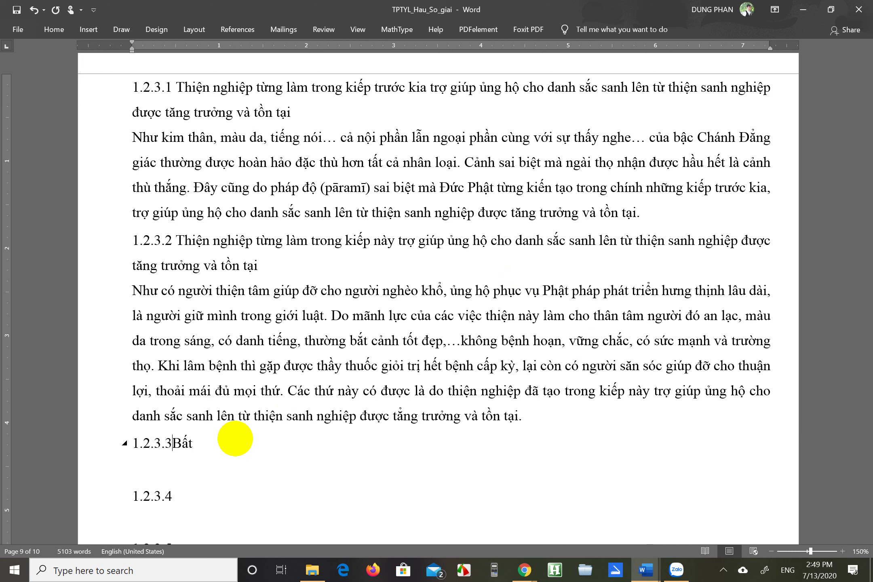
key(End)
text(thie)
text(ện )
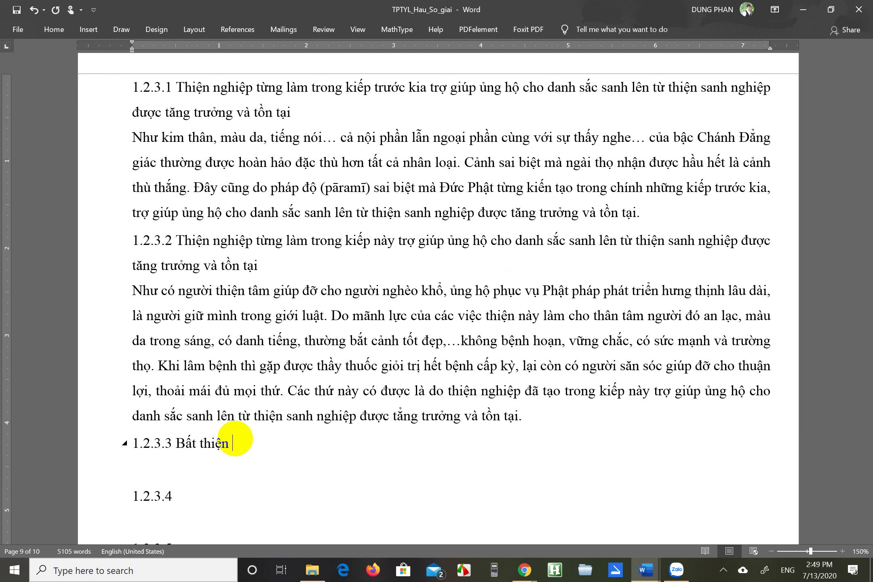
Step: Continue the 1.2.3.3 heading with "nghiệp từng làm trong kiếp trước kia, trợ giúp ủng hộ cho danh sắc"
text(nghiệp tưng làm tr)
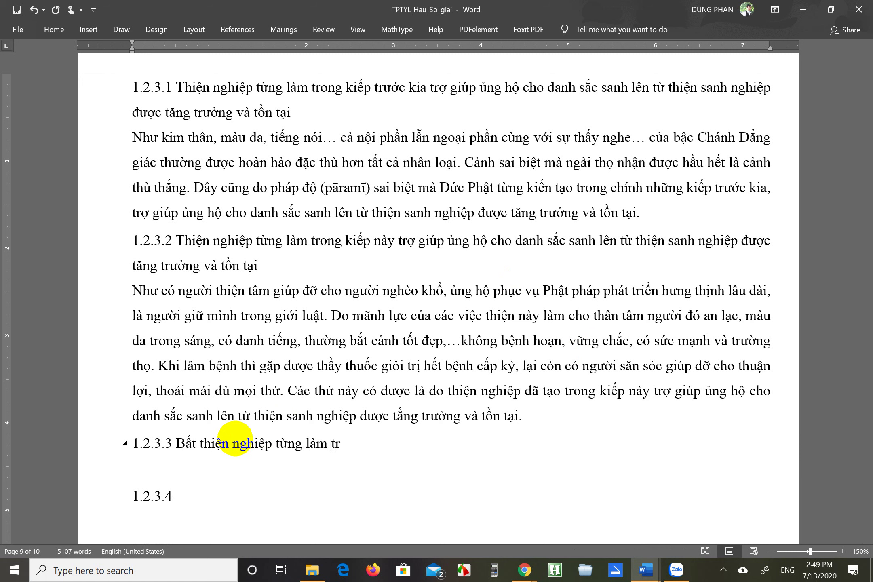
text(ong kiê)
text(p tru)
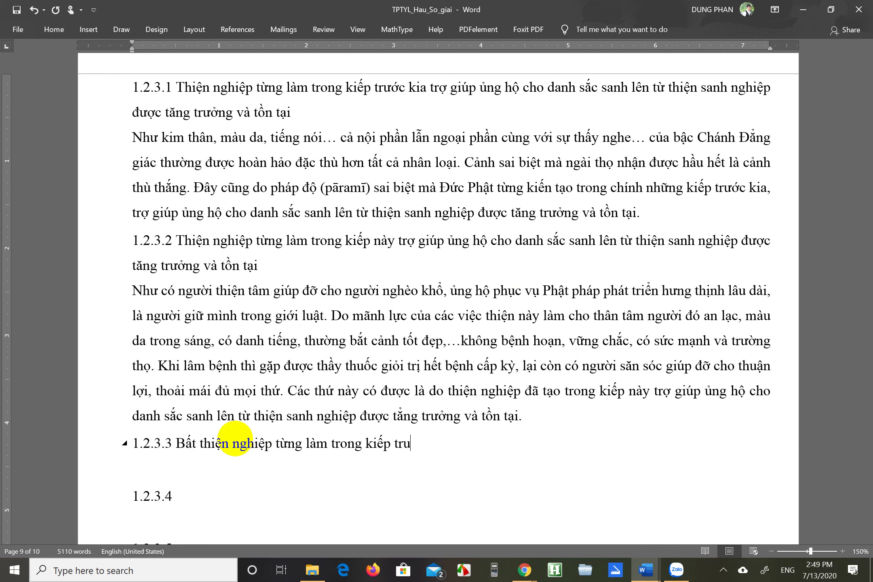
text(ớc)
text( kia, )
text(trợ giúp)
text( ủng hộ)
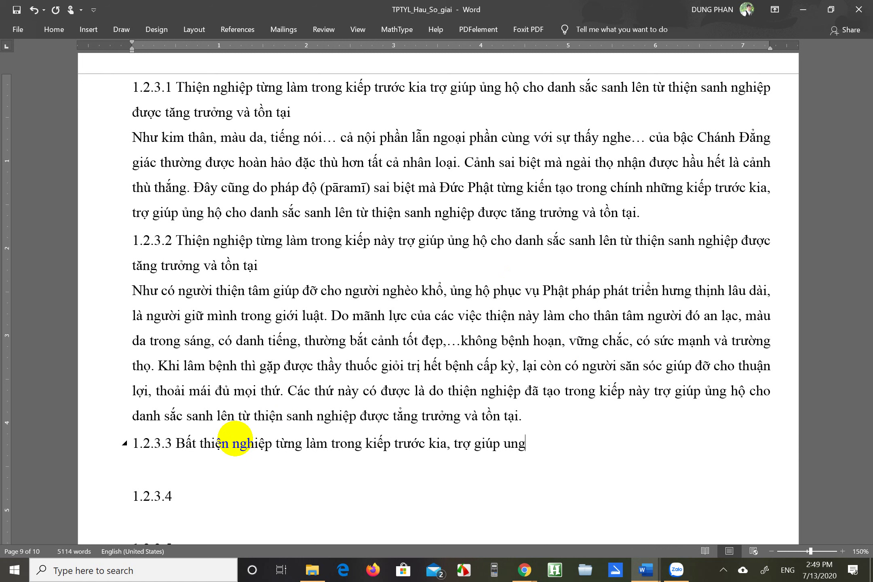
text( cho danh sắc )
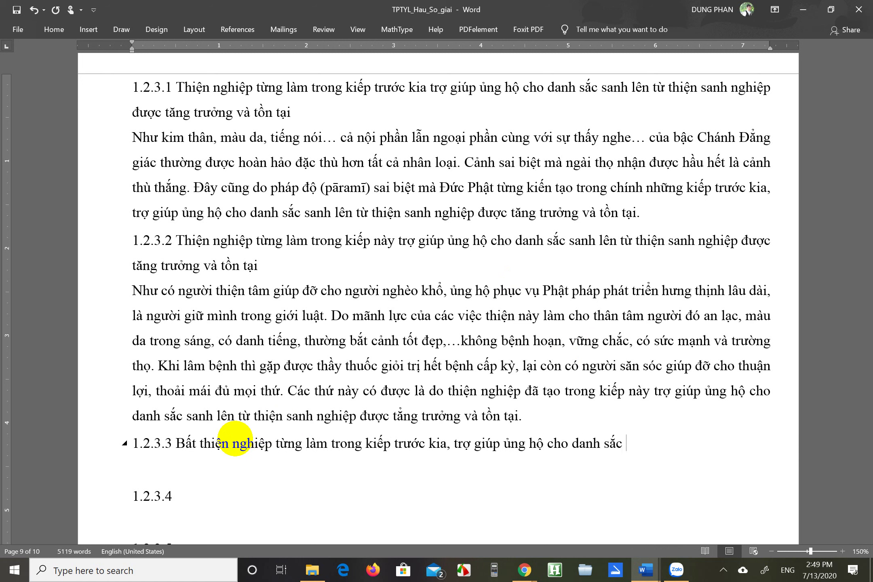
Step: Extend the 1.2.3.3 heading with "sanh lên từ bất thiện sanh nghiệp", fixing the mistyped "từ"
text(sanh lên tư f)
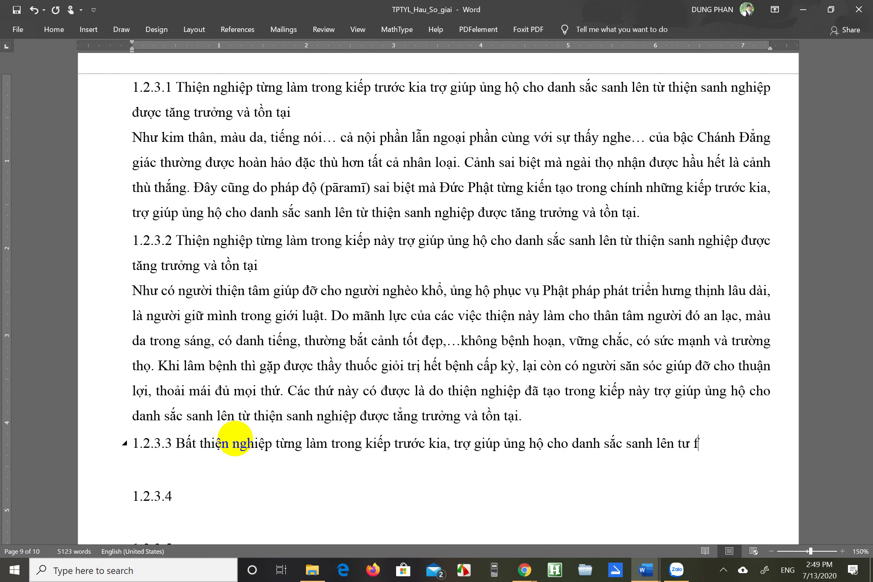
key(BackSpace)
key(BackSpace)
key(BackSpace)
text(ừ bất thiện san)
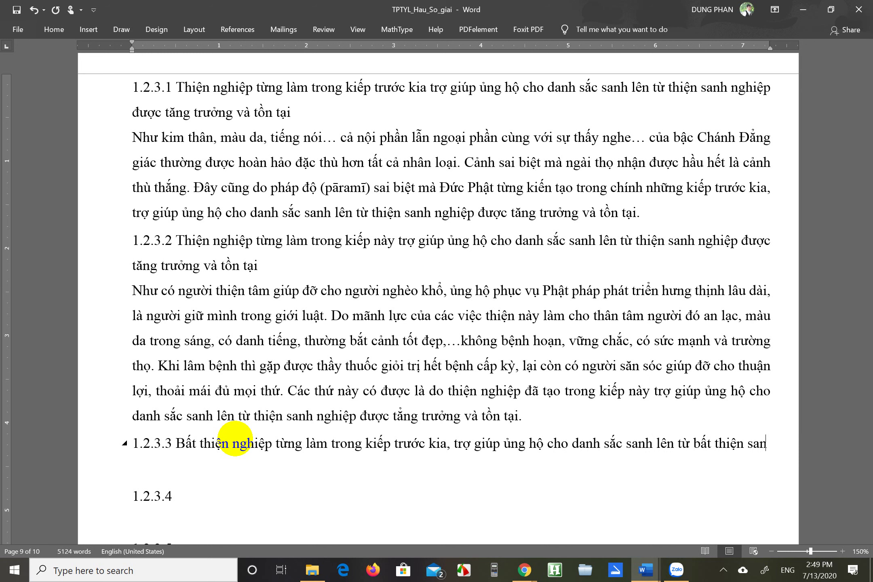
text(h nghiệp)
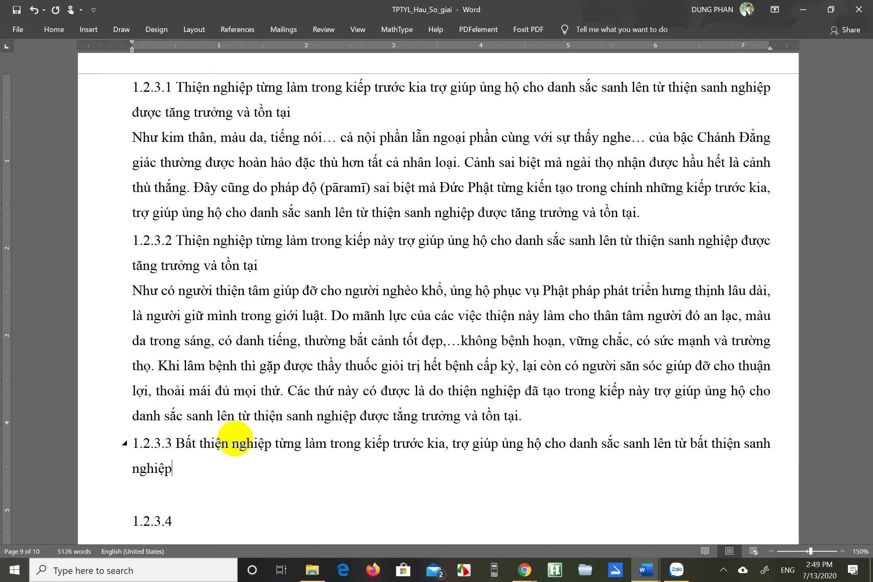
Step: Finish the 1.2.3.3 heading with "được tăng trưởng và tồn tại", correcting the accent on "tăng"
text(được )
text(tẳng )
text(t)
key(BackSpace)
key(BackSpace)
text(z t)
text(rưởng và t)
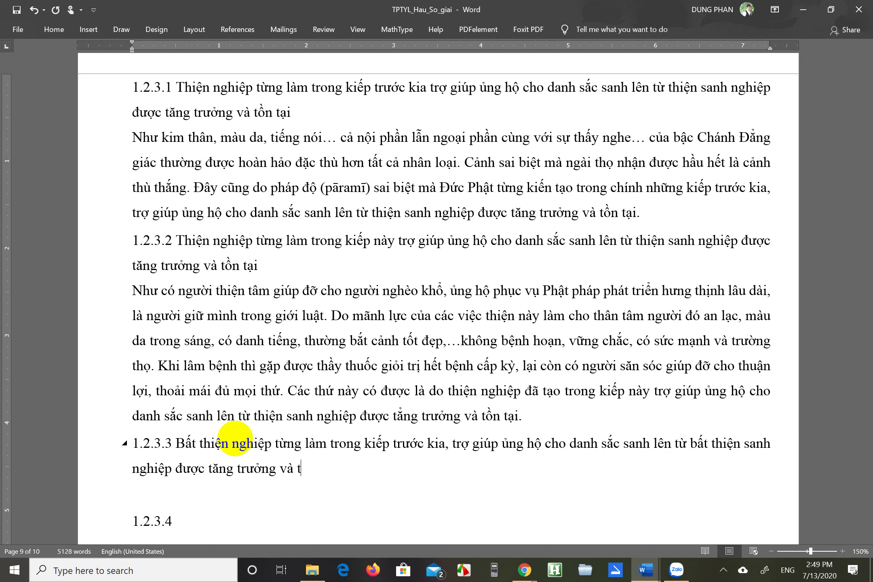
text(ồn tại)
Step: Start the paragraph under the 1.2.3.3 heading with "Như đời sống chúng sanh địa ngục và ngạ quỹ muôn vàn"
scroll(234, 359, down, 3)
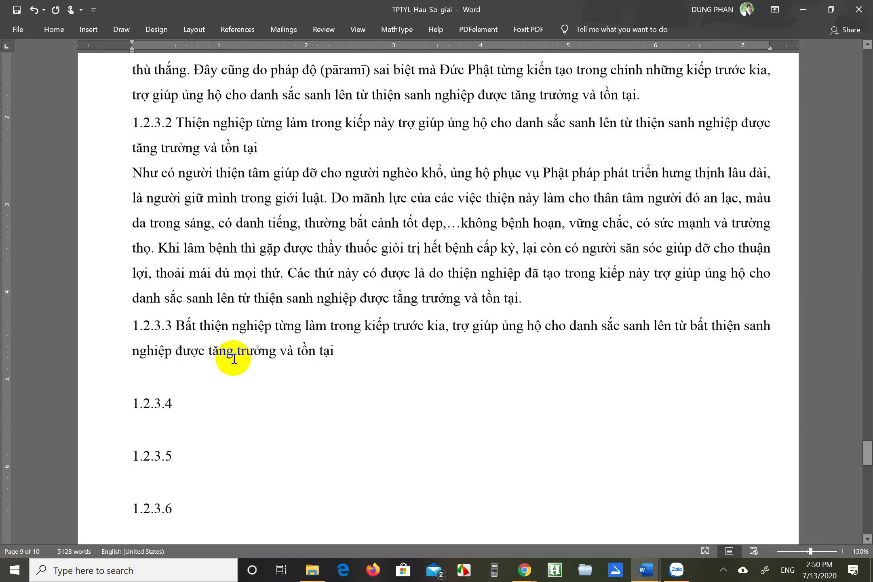
scroll(234, 360, down, 2)
click(234, 310)
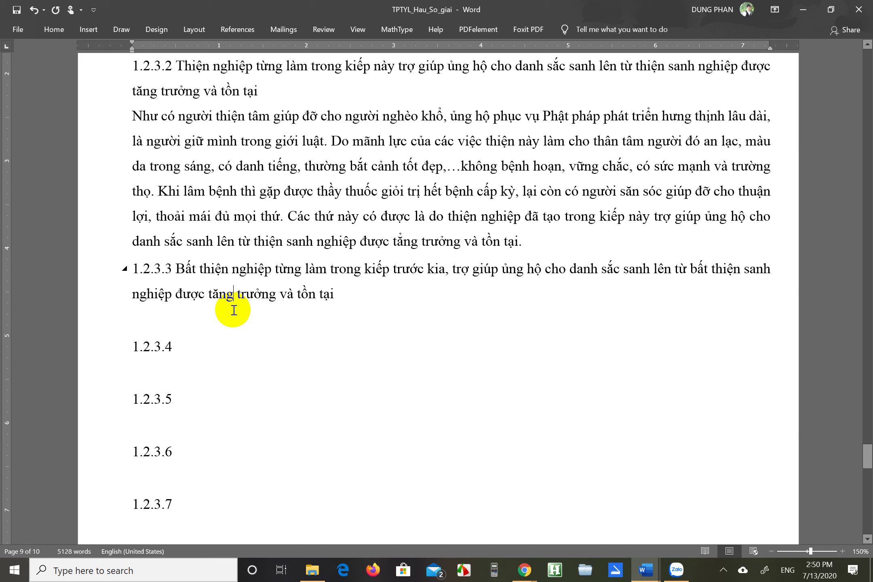
key(Down)
key(Down)
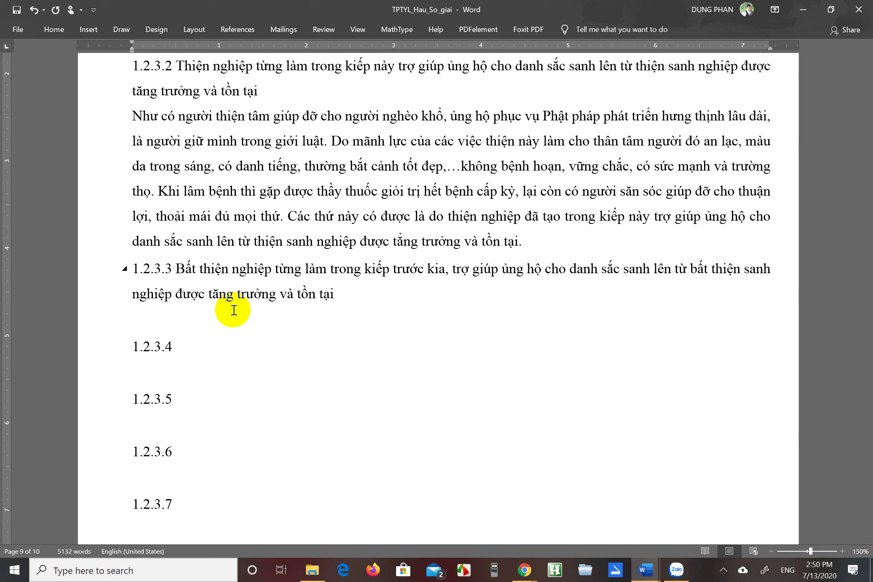
text(Như đơif sống chun)
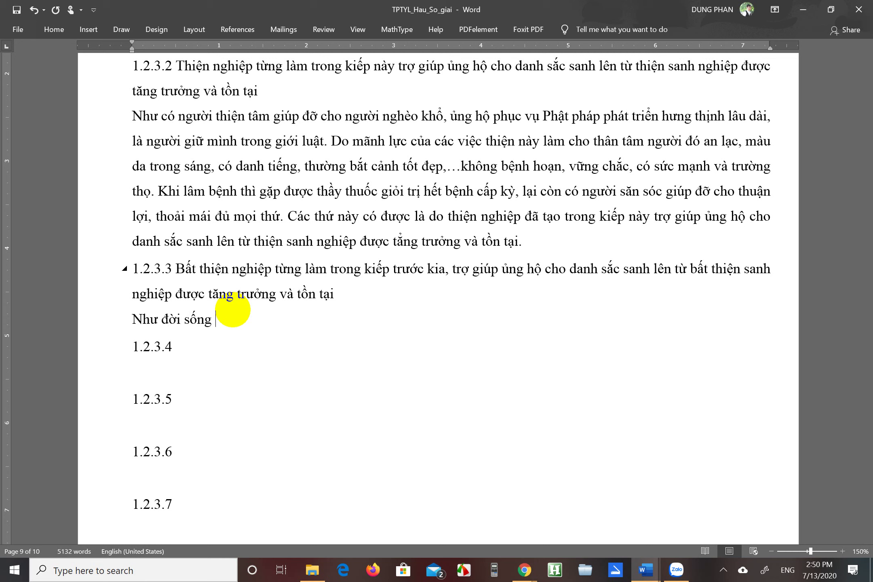
text(gs sanh địa ng)
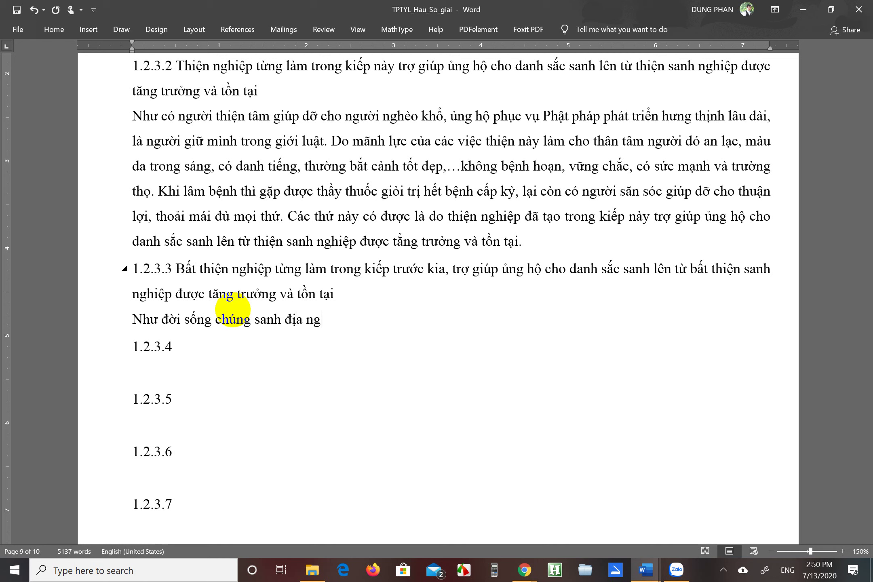
text(ục và n)
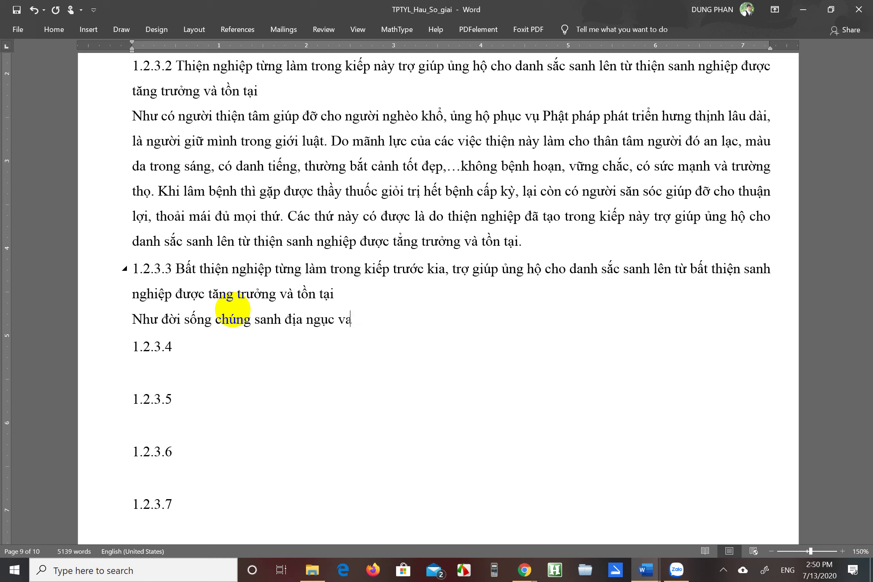
text(gạ quỹ)
text( muôn vàn)
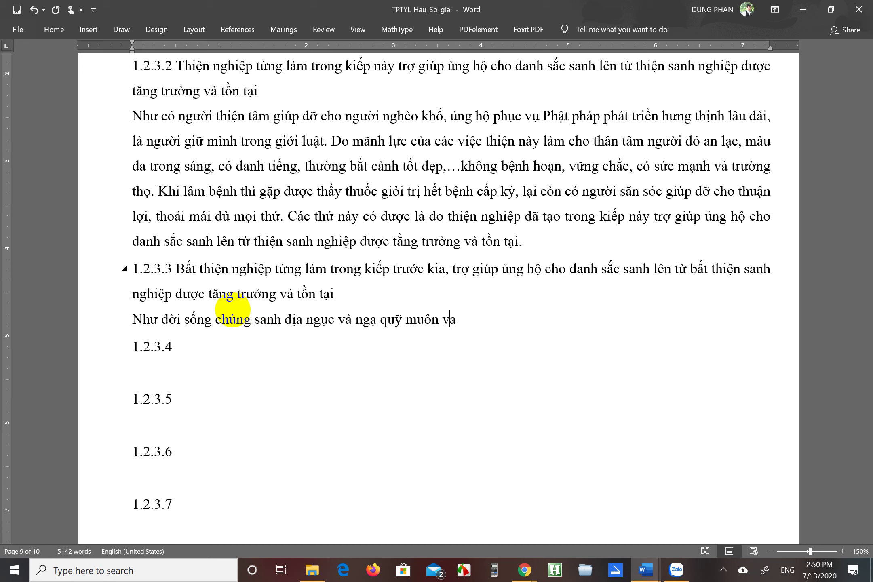
Step: Continue the 1.2.3.3 paragraph with "cực hình và tràn đầy đau khổ, nhưng nhóm chúng sanh đó"
text( cực hình và tràn đ)
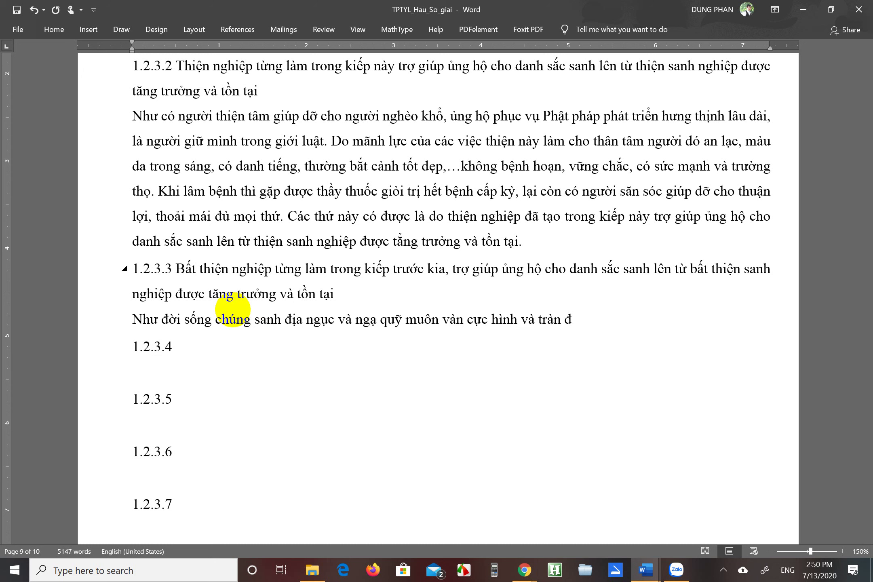
text(ầy đau khô)
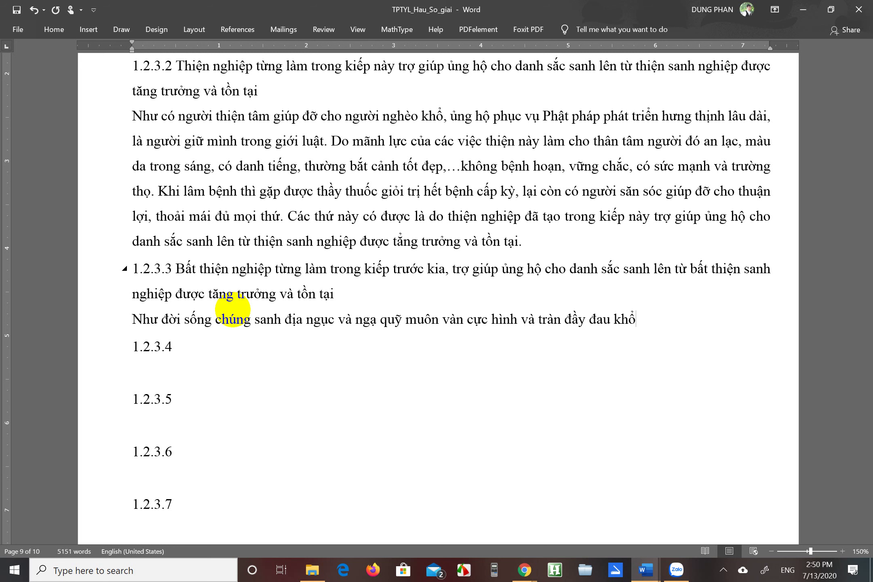
text(,)
scroll(299, 306, down, 1)
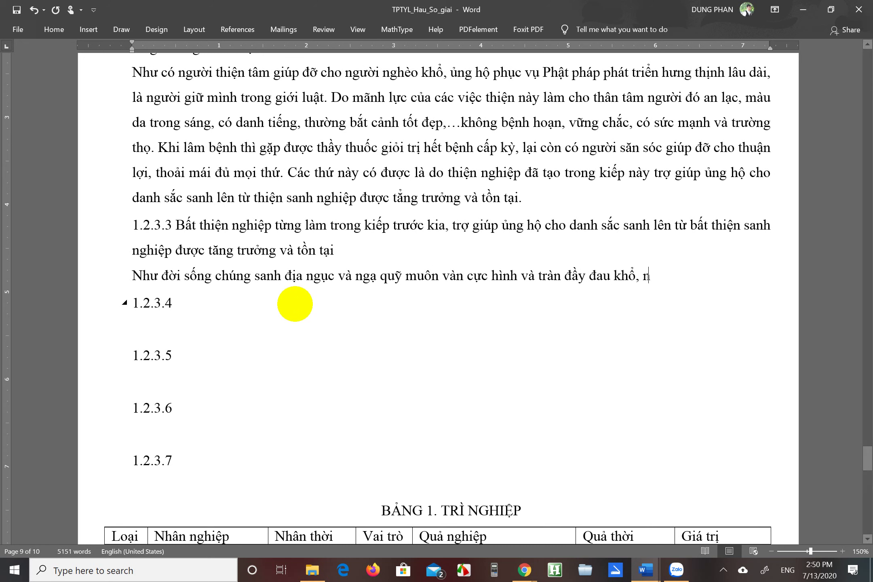
text(nhưng nhóm ch)
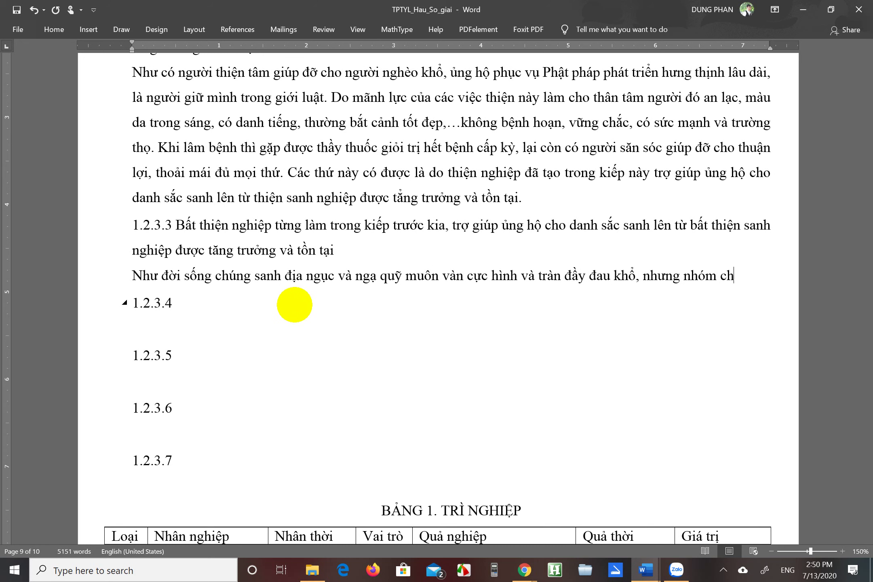
text(úng sanh đó)
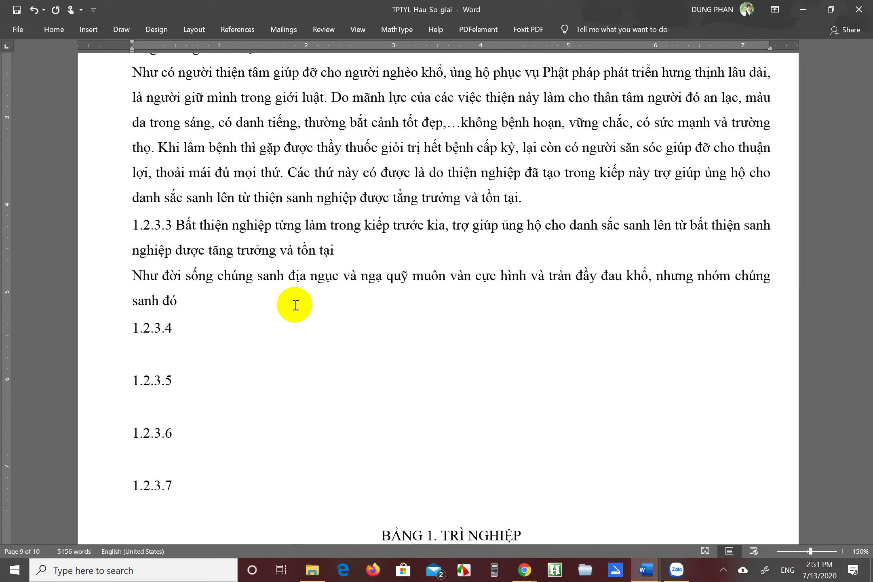
Step: Complete the first sentence of the 1.2.3.3 paragraph with "vẫn duy trì mạng sống lâu dài hơn đời sống bình thường"
text(vẫn duy trì mạn)
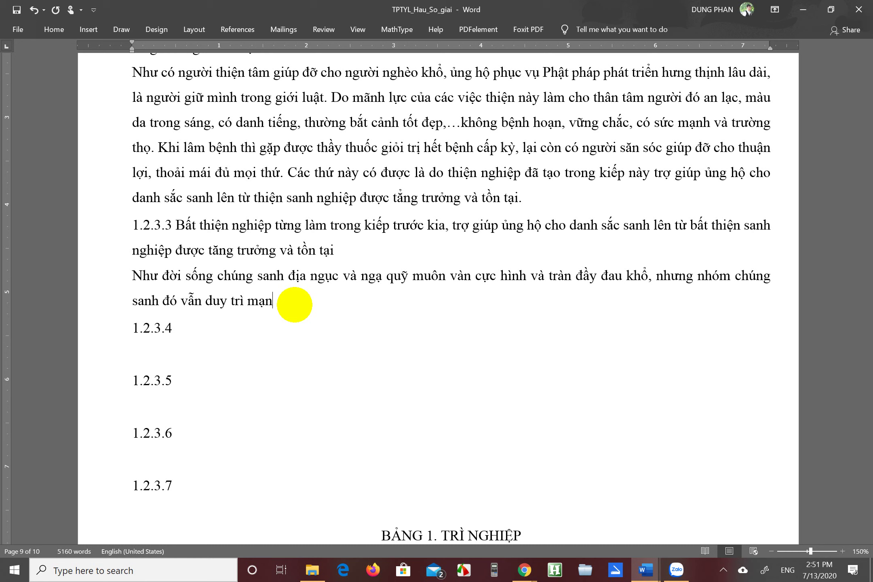
text(g sống lâu )
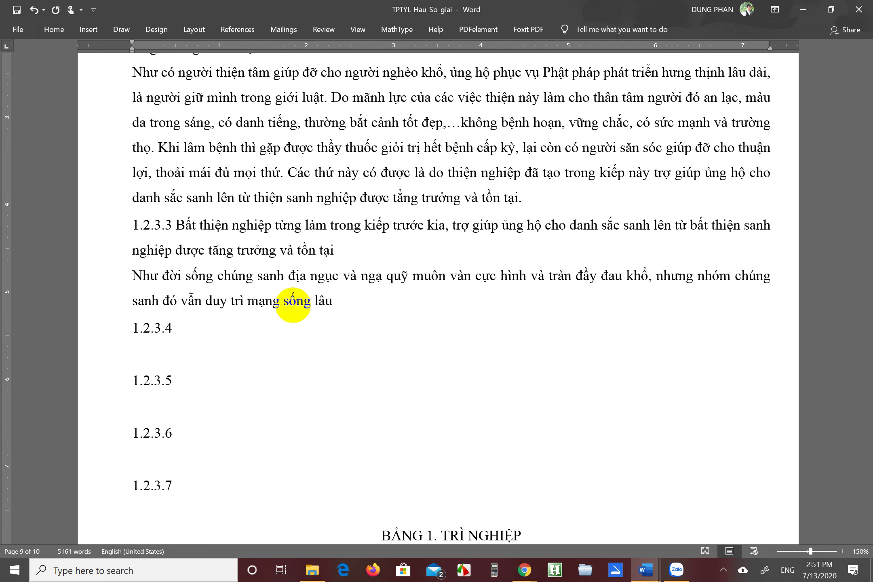
text(dai j)
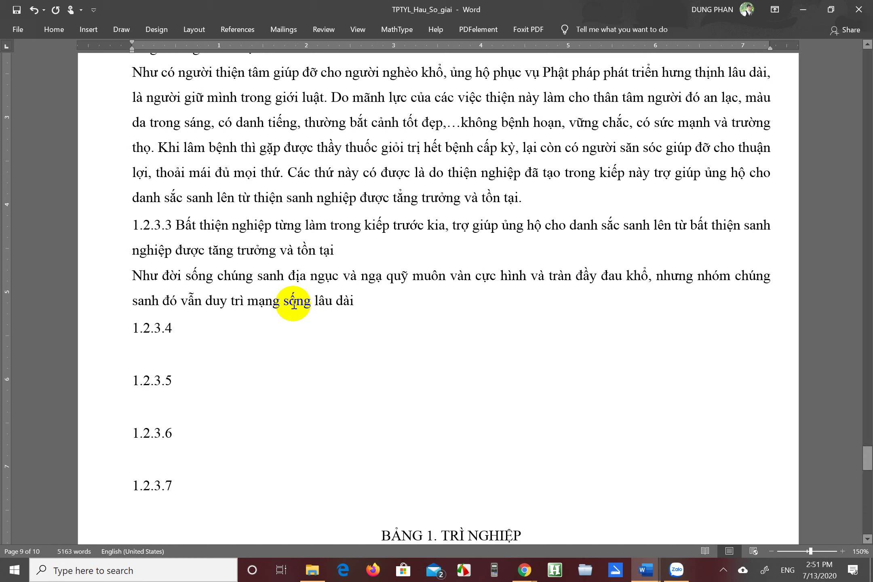
key(BackSpace)
text(g)
key(BackSpace)
text(hơn đời)
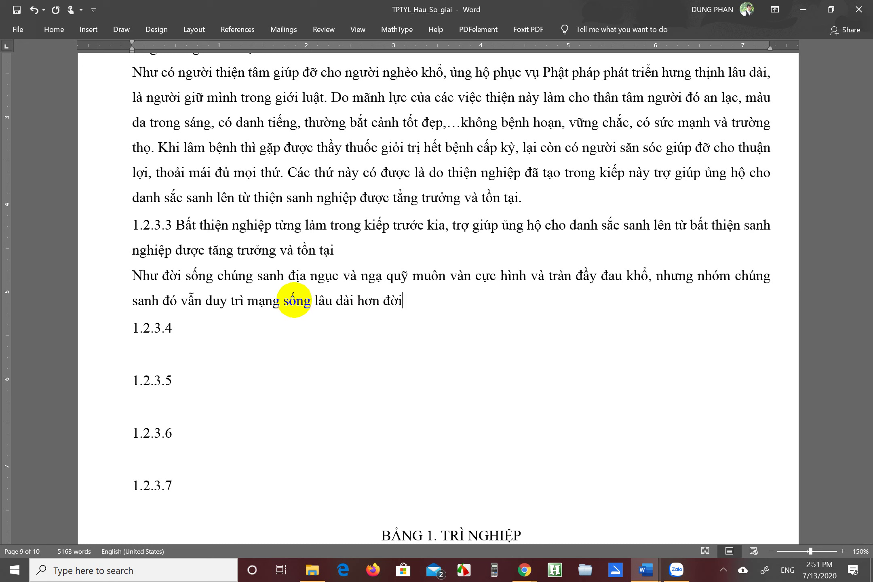
text( sống bình thường)
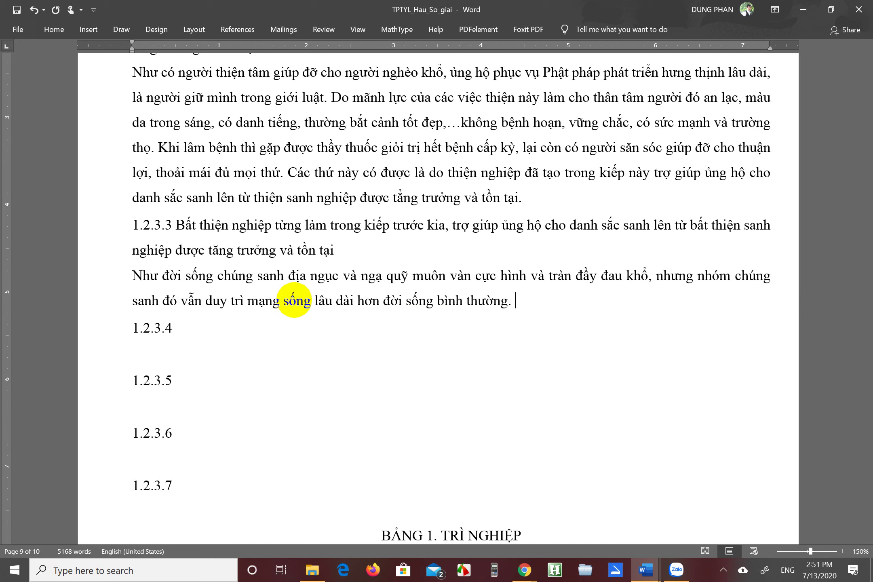
Step: Begin the second sentence of the 1.2.3.3 paragraph with "Có những con chó đói khát đi kiếm ăn", fixing the mistyped "những"
text(. Có nưhnxg)
key(BackSpace)
key(BackSpace)
key(BackSpace)
key(BackSpace)
key(BackSpace)
text(hữn)
text(g con chó do)
text(do)
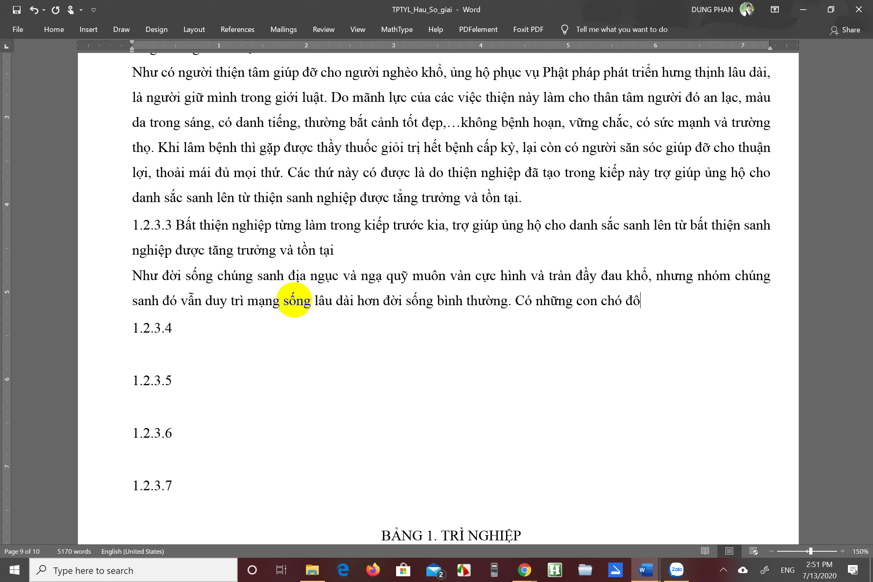
key(BackSpace)
text(ói)
text(khát đi kiếm ăn)
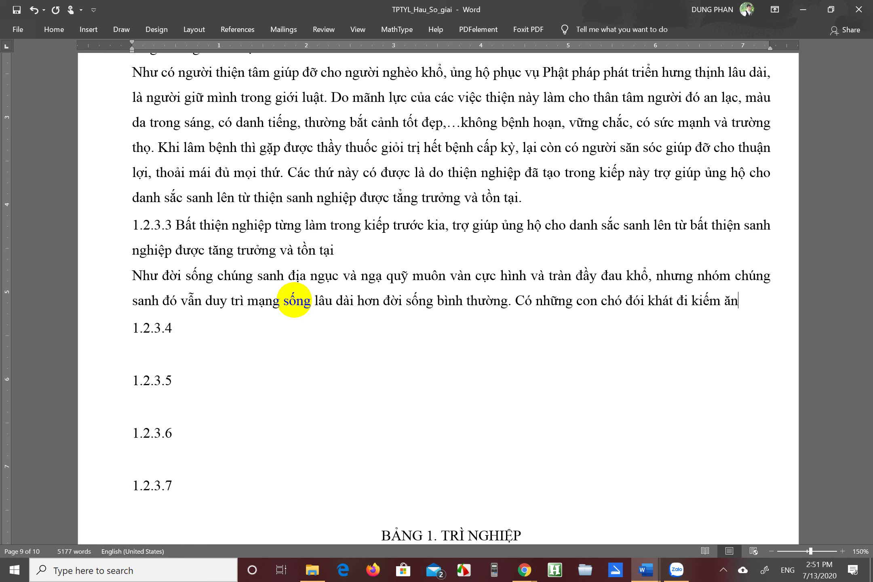
Step: Extend the sentence about the dogs with "thân mình đầy lở loét, đi gần đến ai họ cũng"
text( thân minh đầ)
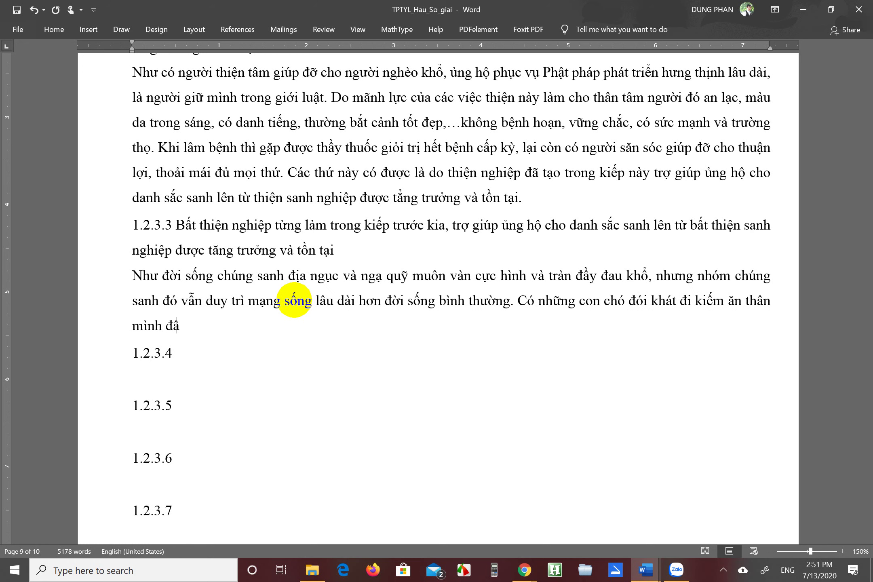
text(y 1ở loe)
text(t, đi gâ)
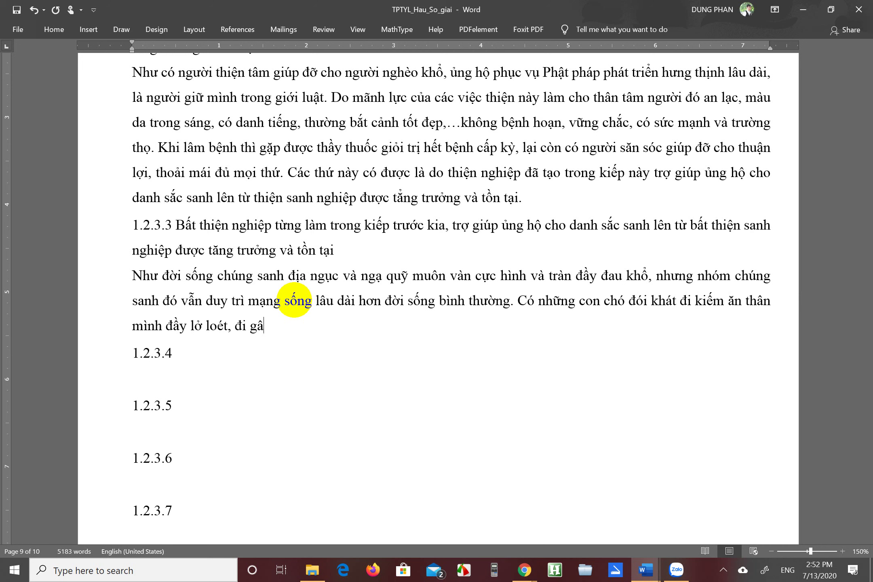
text(n đến ai)
text( họ cũng đ)
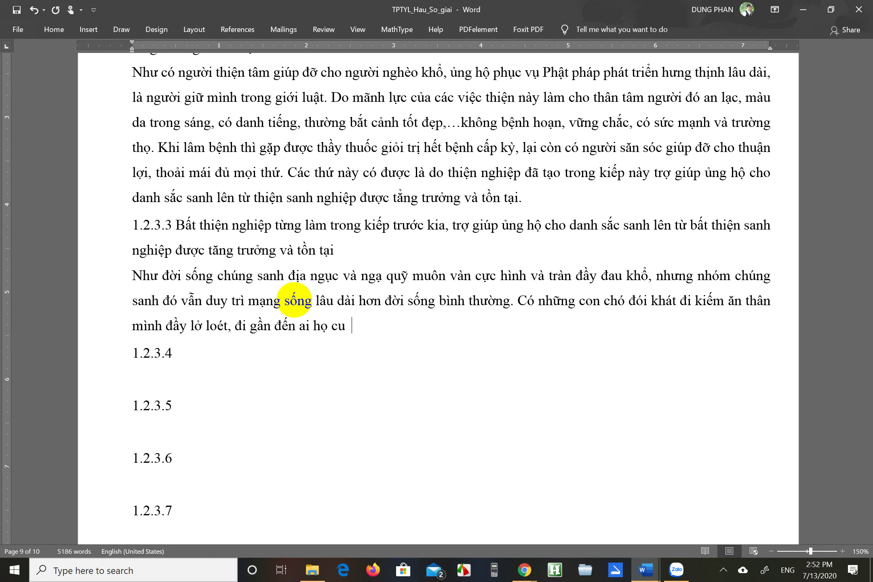
Step: Finish the sentence about the dogs with "đánh đập xua đuổi chịu nhiều khổ thọ."
text(ánh đậ)
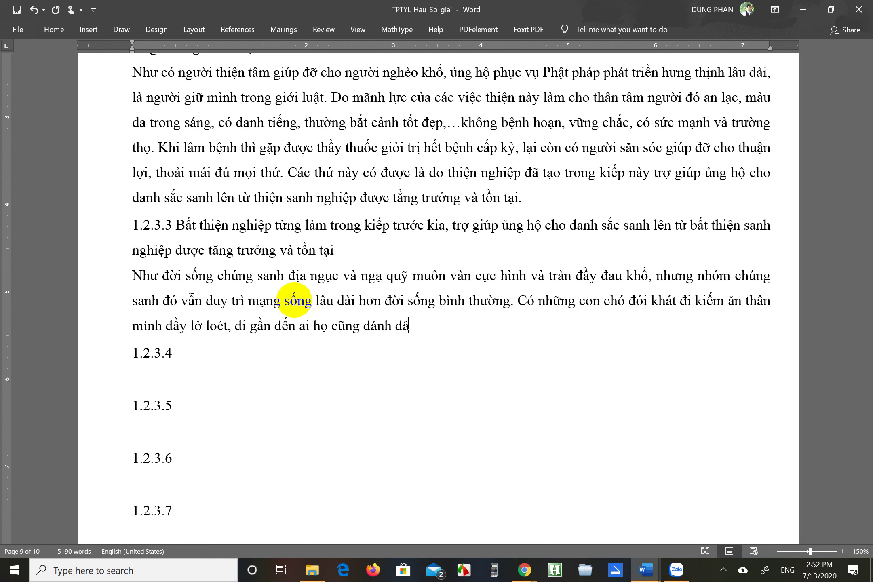
text(p xua đ)
text(uổi)
text(chịu nhiêu)
text(f khổ tho)
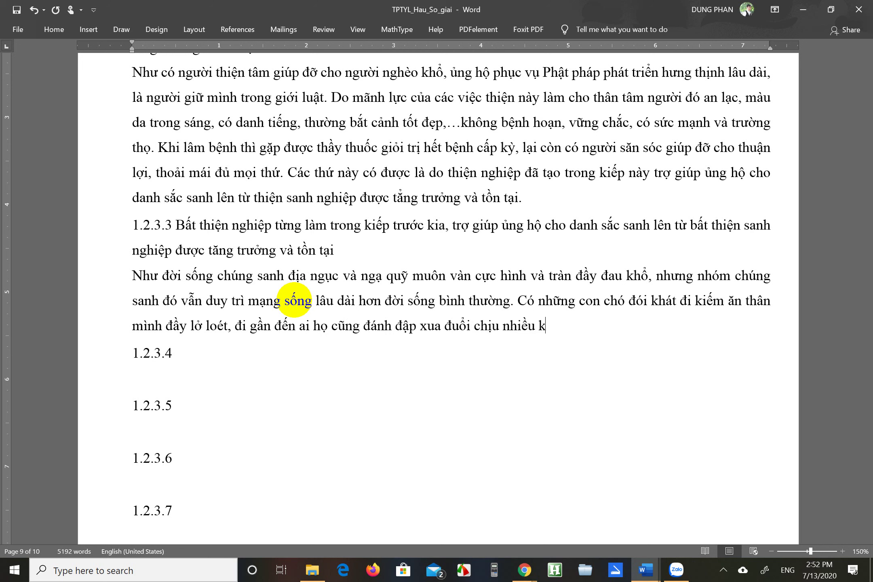
text(j,)
key(BackSpace)
text(. )
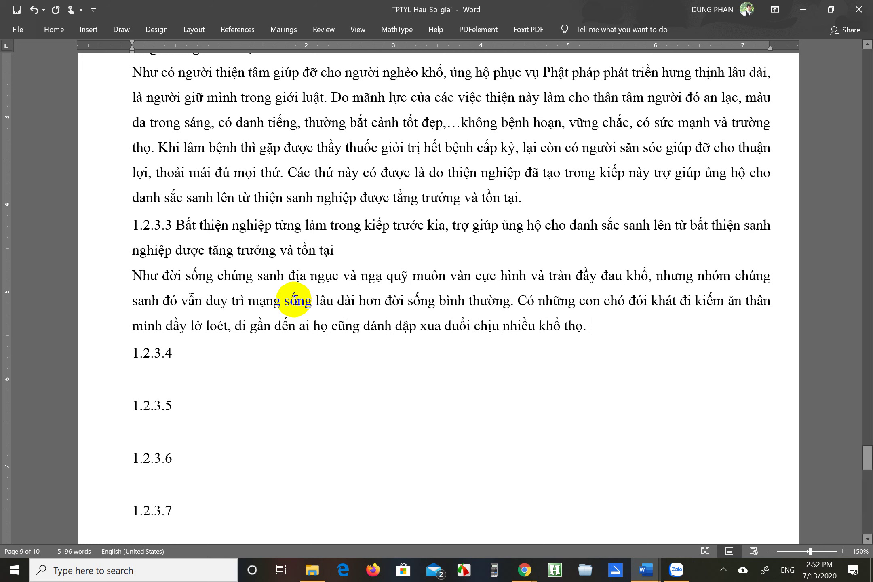
Step: Begin the third sentence of the 1.2.3.3 paragraph with "Mặc dù vậy mạng sống con", removing the stray letters after "vậy"
text(M)
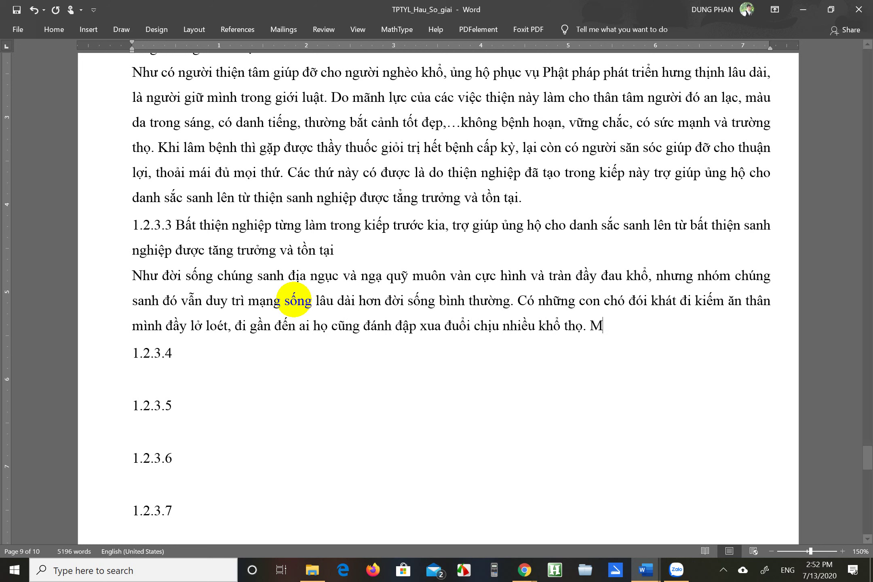
text(ặc dù vayaj nai)
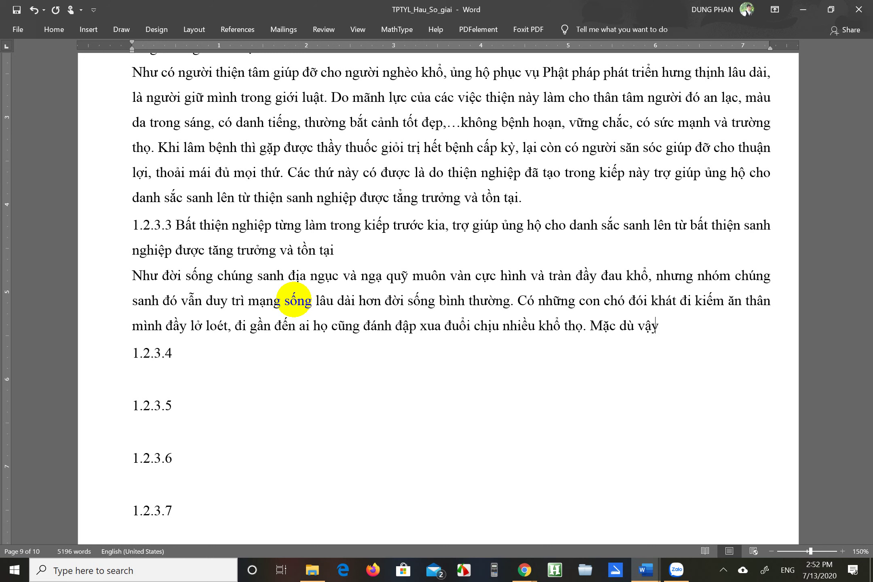
key(BackSpace)
key(BackSpace)
key(BackSpace)
text(mạng sô)
text(ng con)
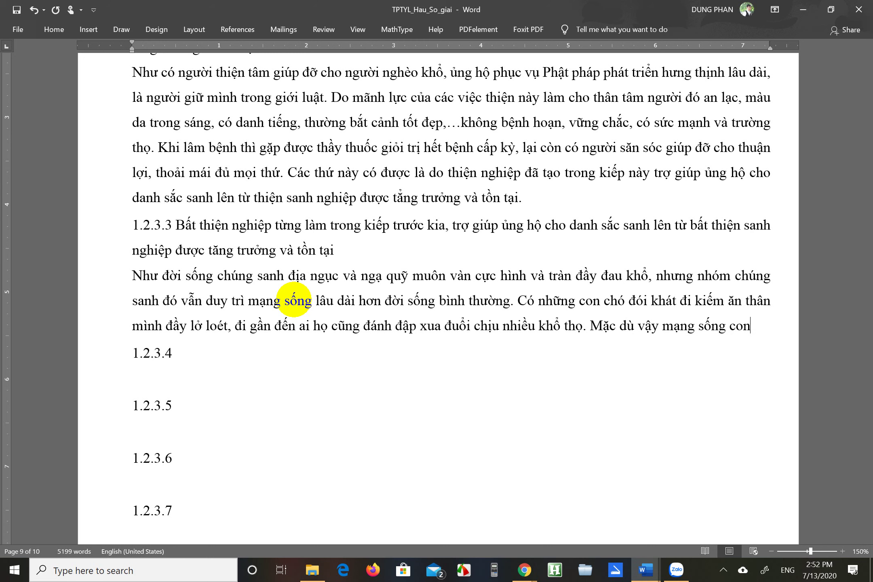
Step: Finish the third sentence with "chó vẫn duy trì một thời gian dài trong khổ đau như vậy."
text( chó vẫn duy tri)
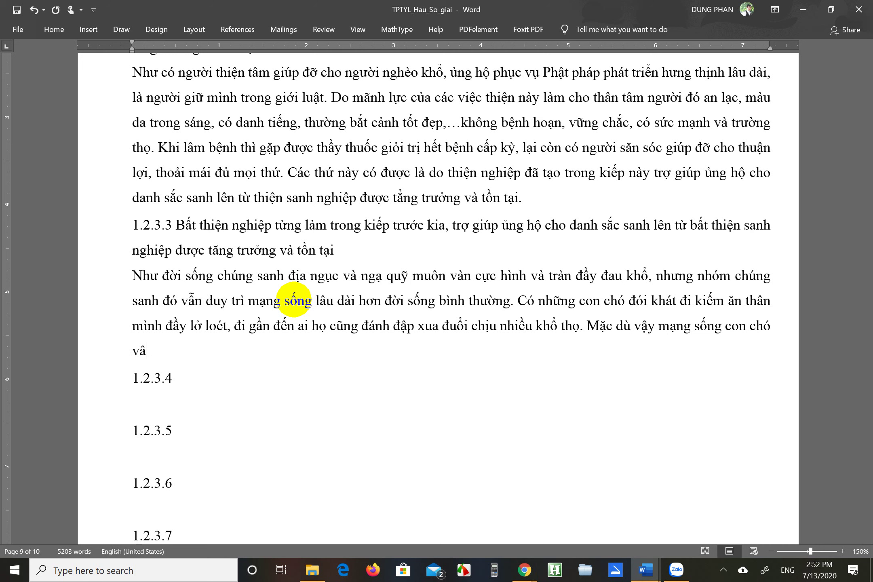
text(f một th)
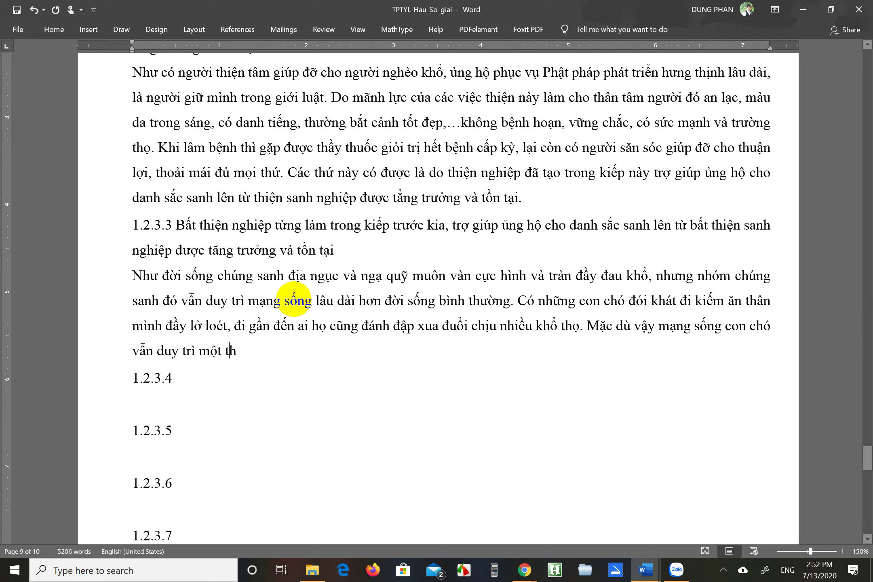
text(ời gian dài trong )
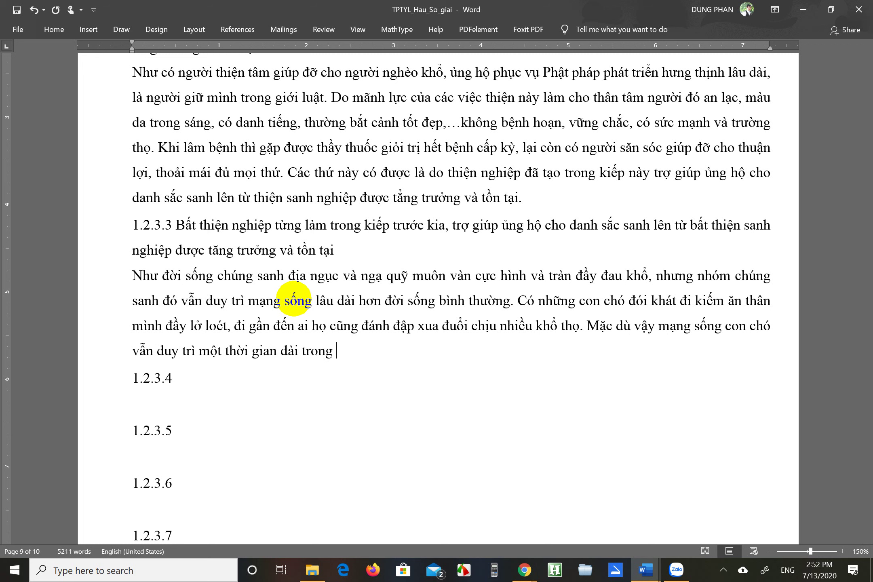
text(khổ đau như vậy)
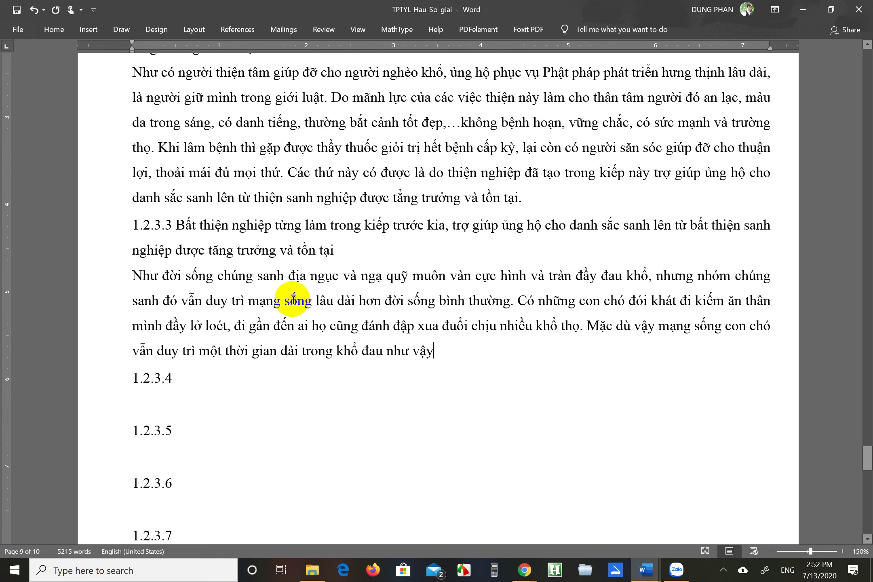
text(.)
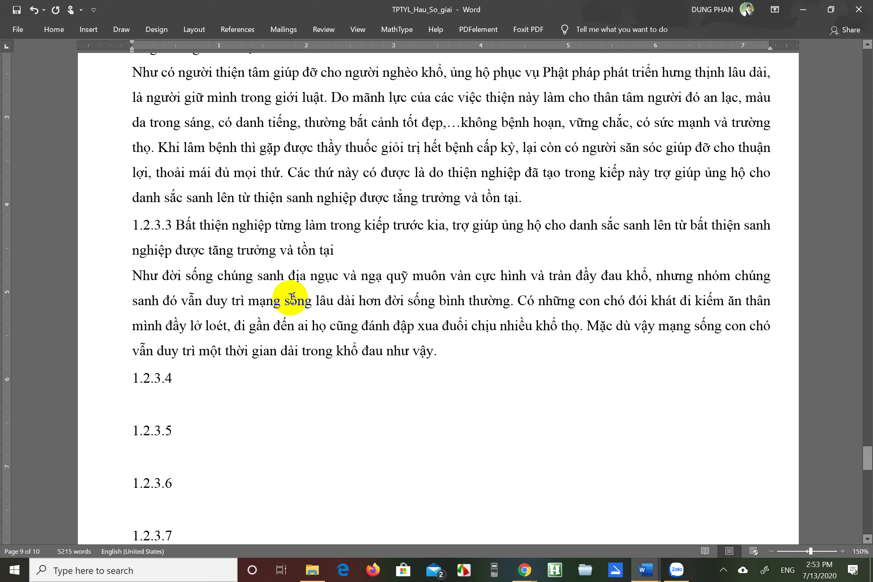
Step: Begin the fourth sentence of the 1.2.3.3 paragraph with "Có một số người đau ốm dây dưa, bệnh tật hành hạ thân thể"
text(Có)
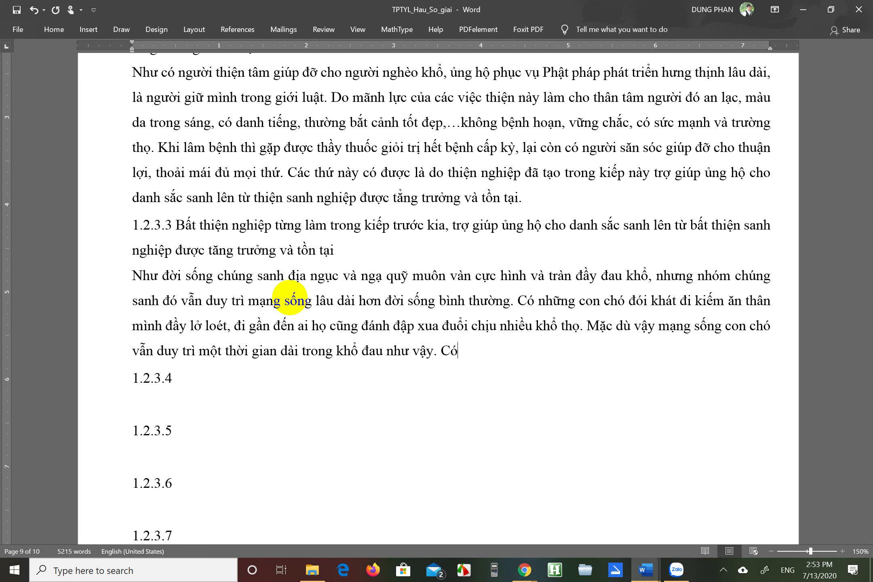
text( một số người đau )
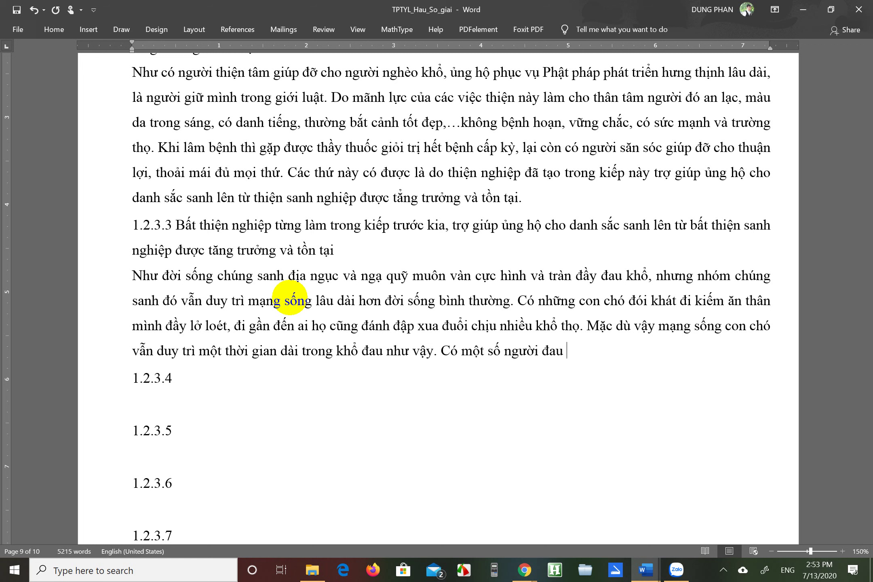
text(ốm dây dưa)
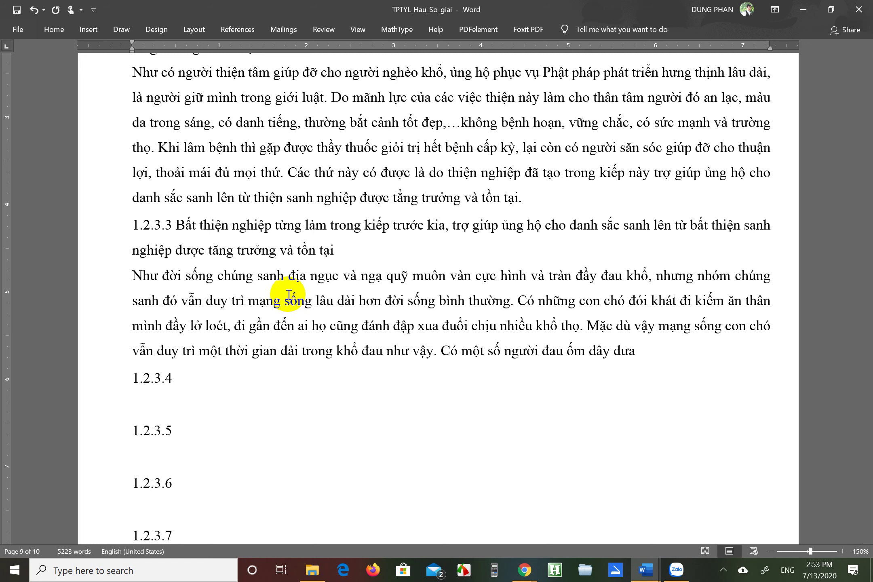
text(, b )
text(ệnh tật)
text( h)
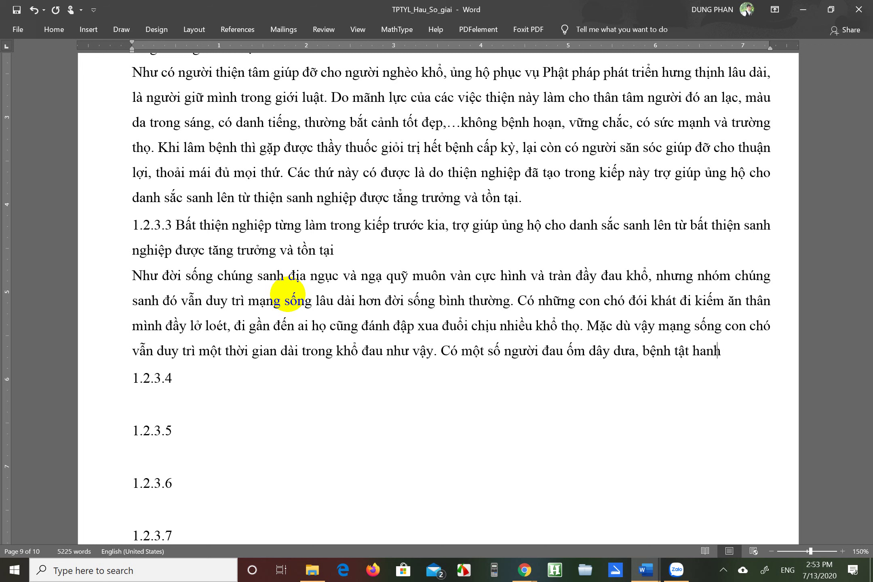
text(ành hạ)
text( thân th)
text(ể )
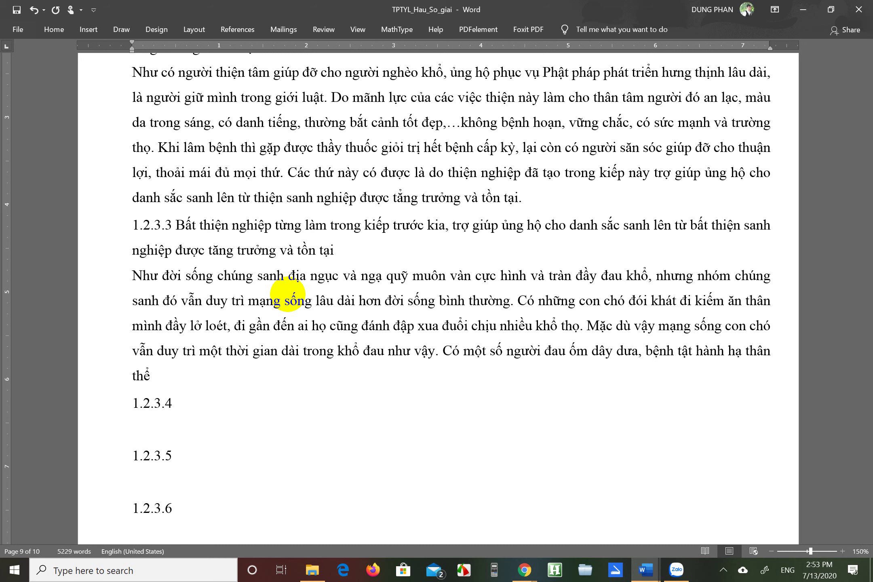
Step: Continue the sentence about sick people with "mãi nhưng cũng không chết dễ dàng được mà phải chịu đựng như vậy"
text(mãi)
text( như)
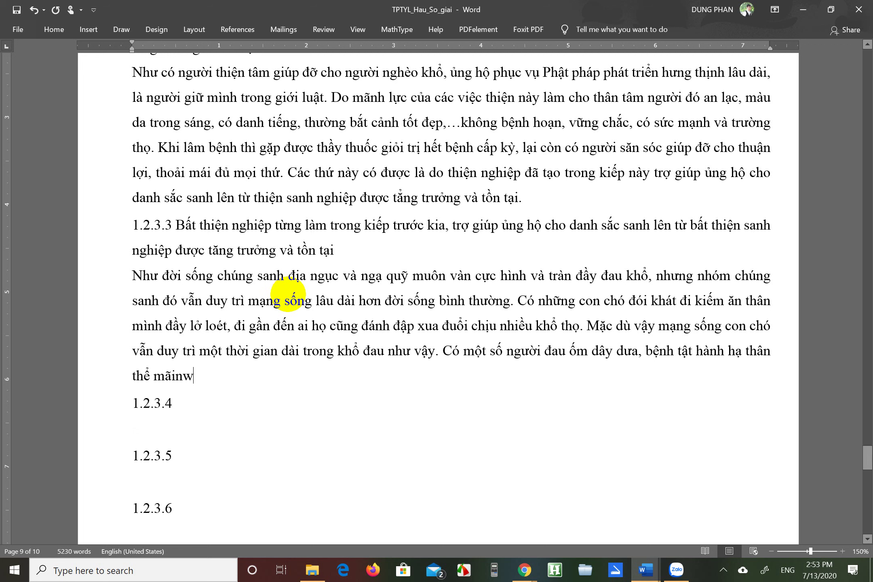
text(ng)
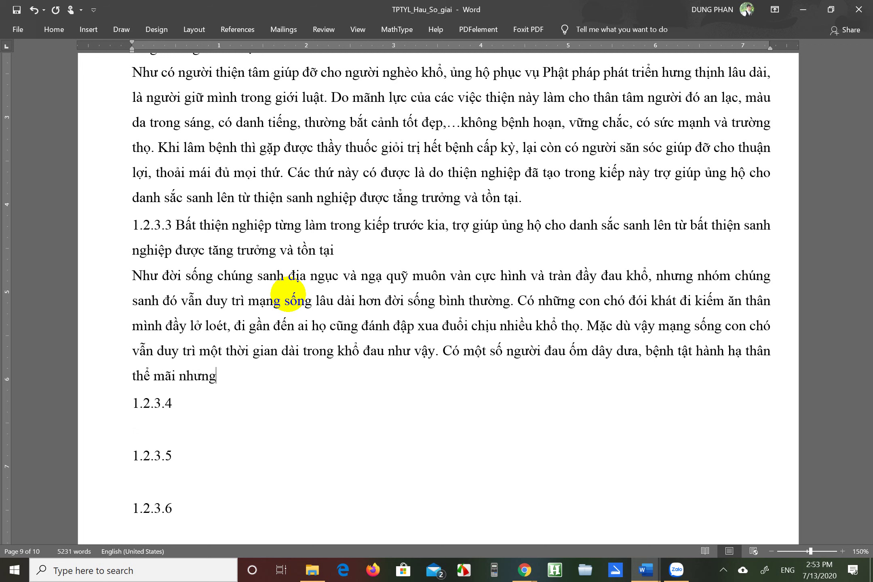
text( cũng không chết dễ )
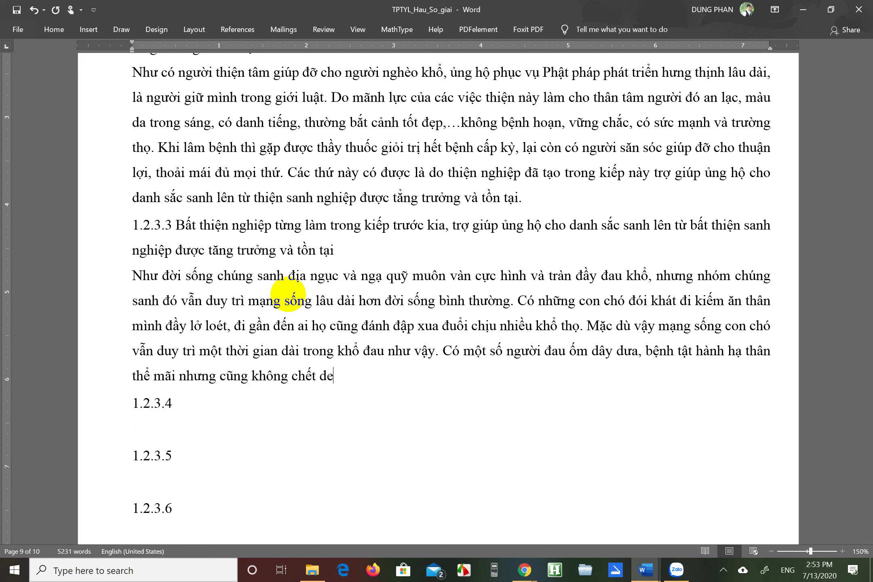
text(dàng)
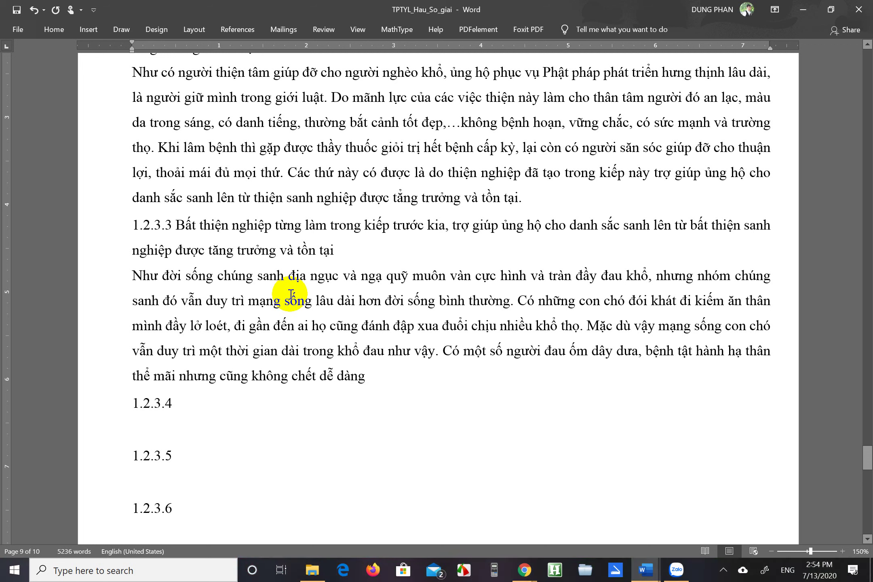
text(được m)
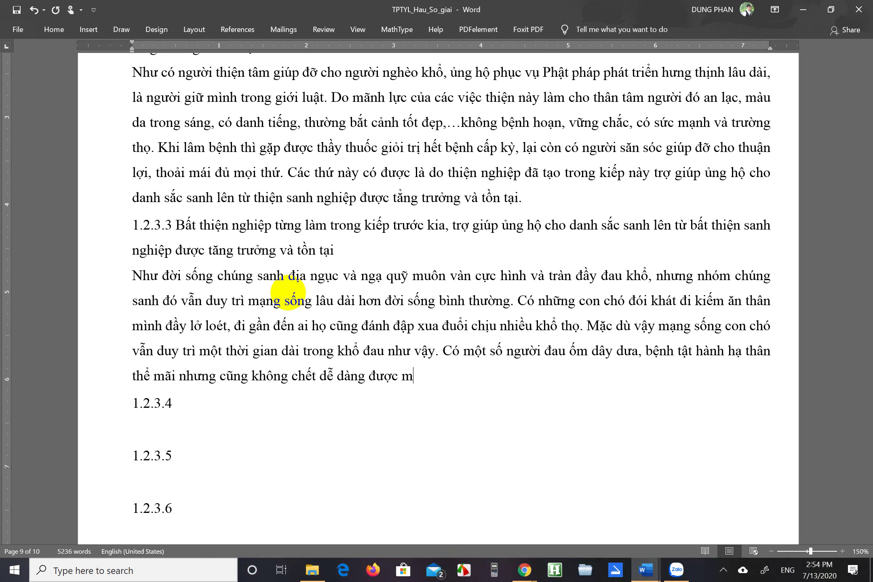
text(à phair chịu đưn)
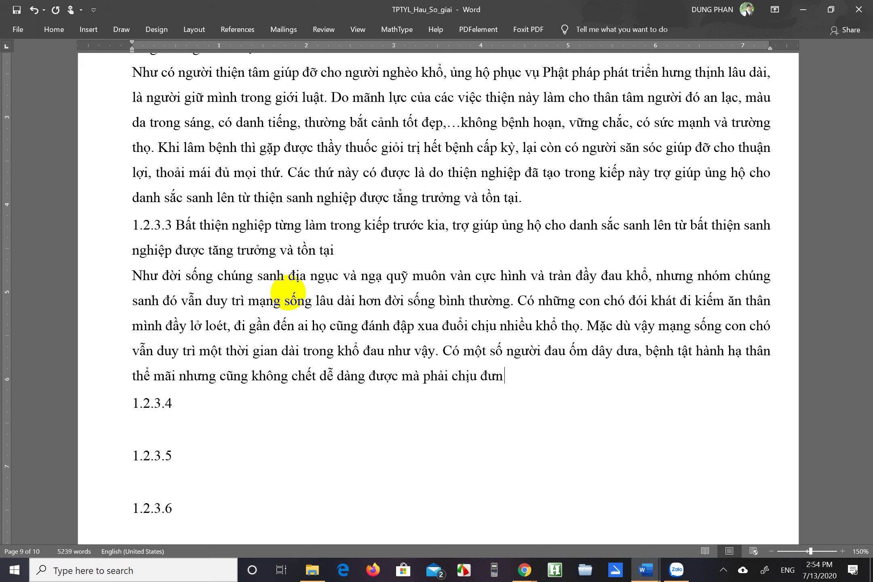
text(gj như vậy)
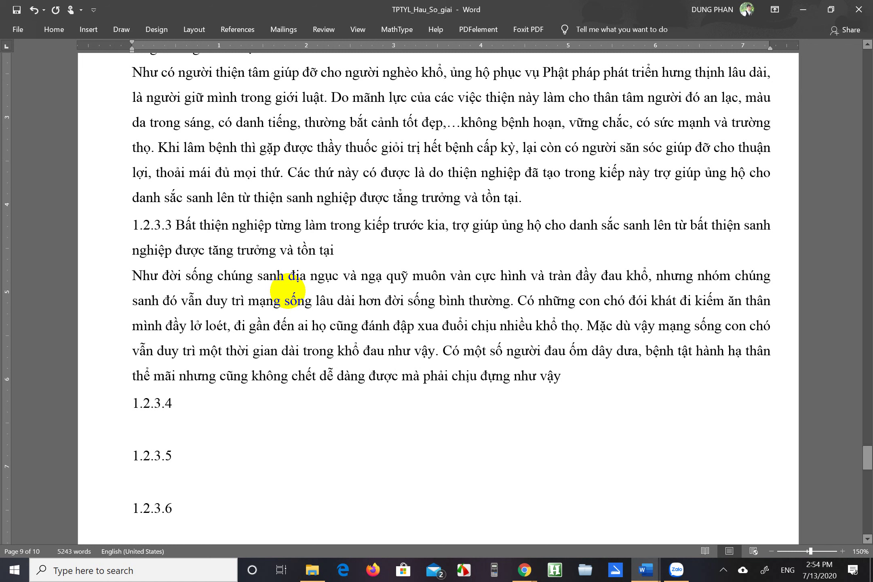
Step: Finish the sentence about sick people with "một thời gian dài.", correcting the misspelling in "gian"
text( một thời giuan)
key(BackSpace)
key(BackSpace)
key(BackSpace)
text(a)
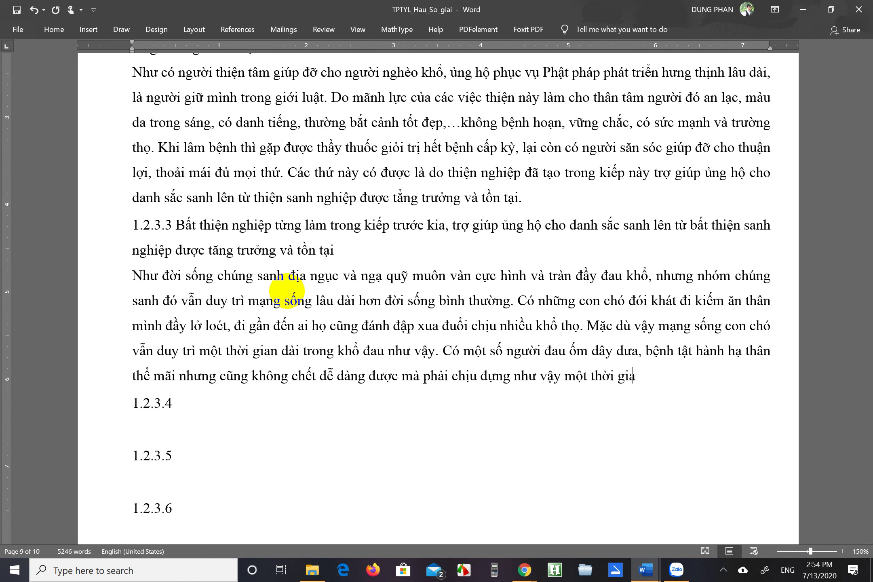
text(n dài.)
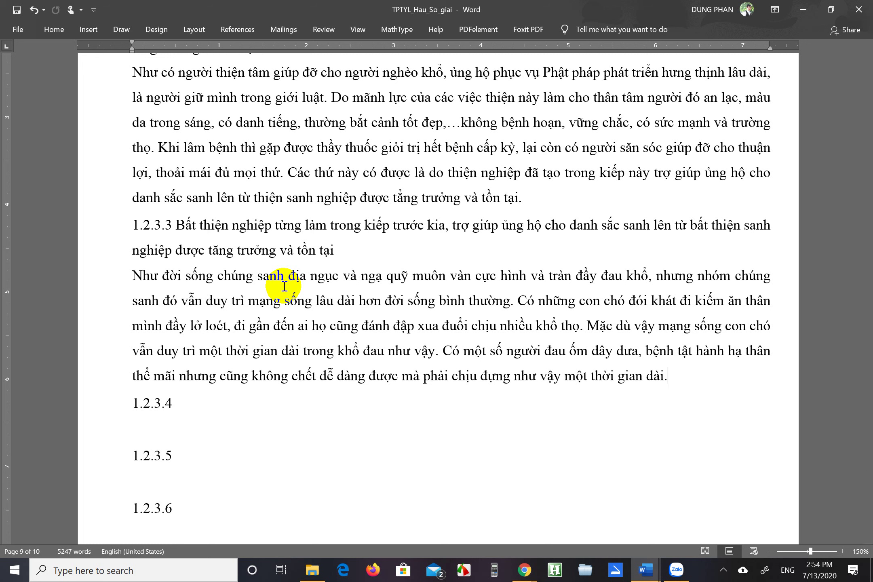
Step: Start the closing sentence of the 1.2.3.3 paragraph with "Sự việc này cũng do mãnh lực của bất thiện trì nghiệp trong kiếp trước"
text(Sự việc này cũng do)
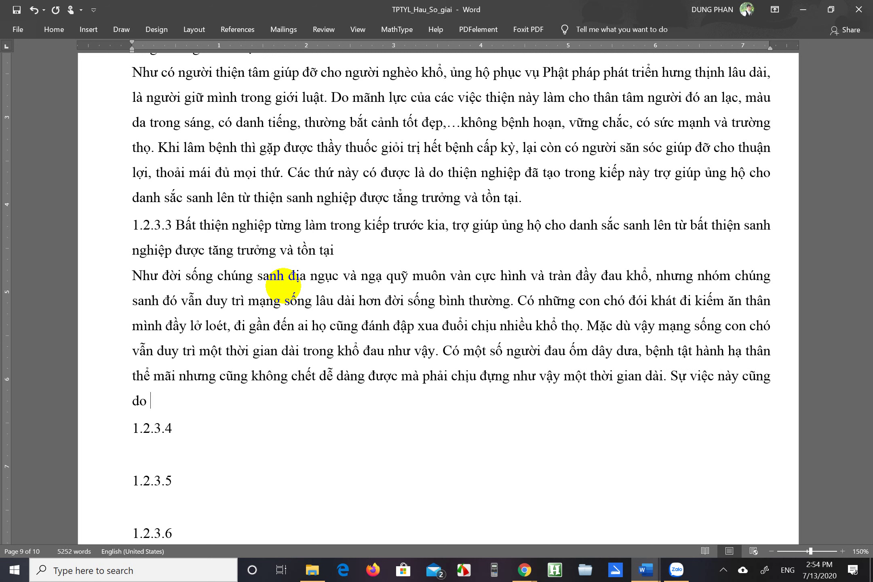
text( mãnh lực của )
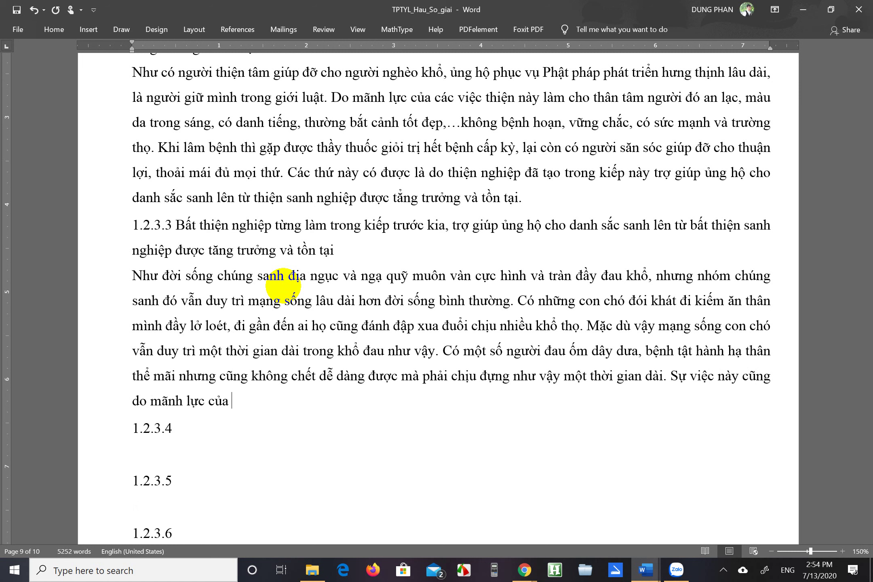
text(bất thiện trì nghiệp)
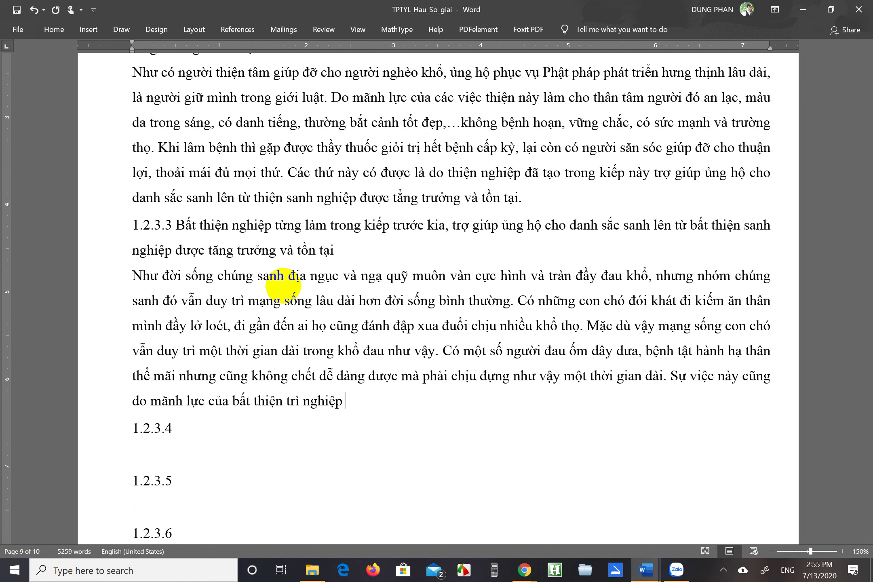
text(trong kiêps trước)
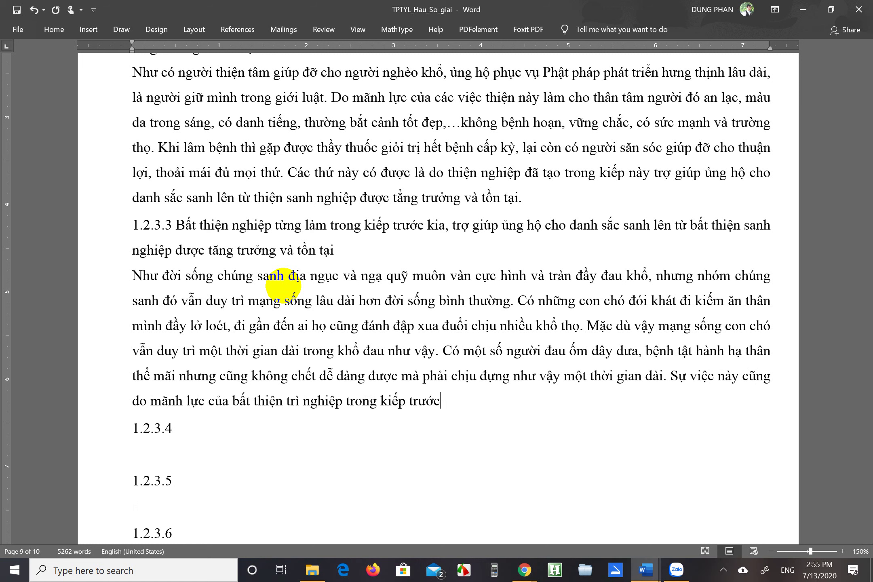
Step: Extend the closing sentence with "kia, trợ giúp ủng hộ cho danh sắc"
text( kia, trợ giúp u)
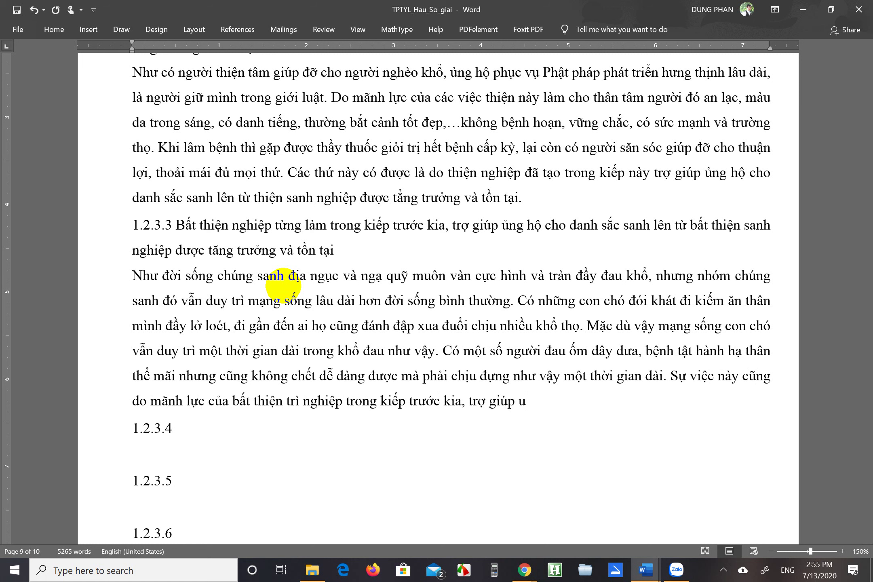
key(BackSpace)
text(ủng hộ)
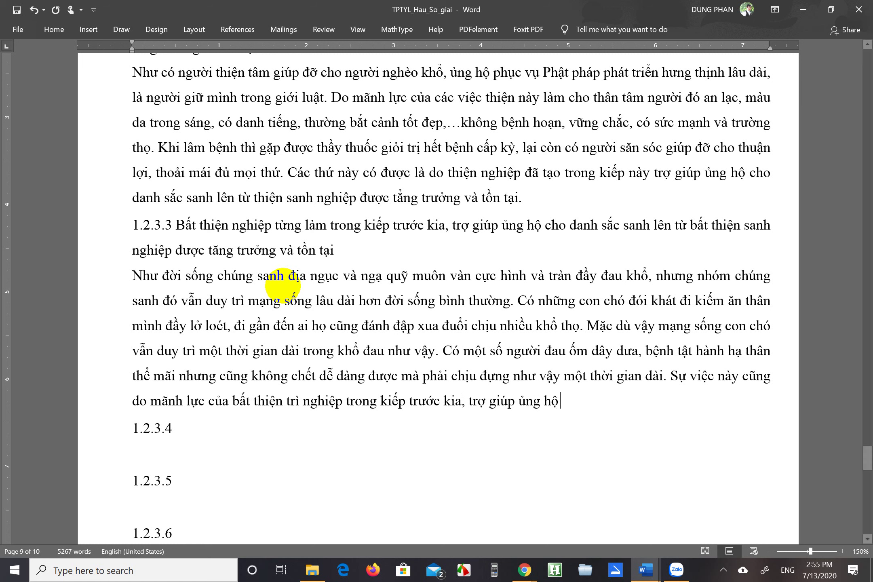
text( cho )
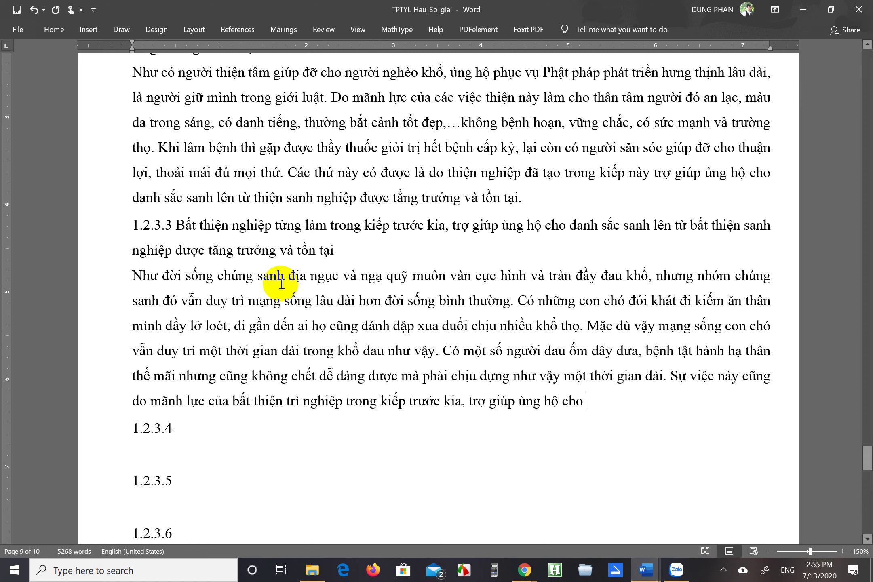
text(danh sắc)
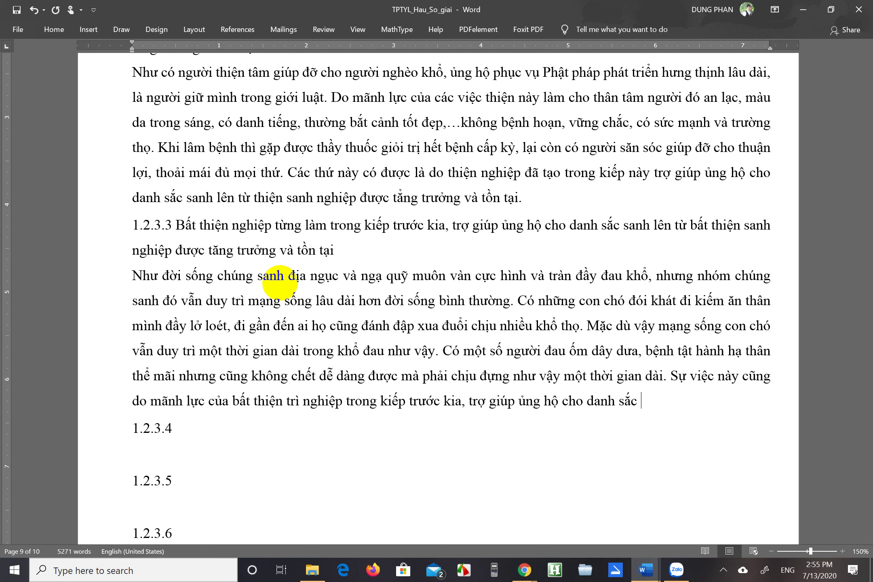
Step: Complete the 1.2.3.3 paragraph with "sanh lên từ bất thiện sanh nghiệp được tăng trưởng và tồn tại."
text( sanh lên từ bâ)
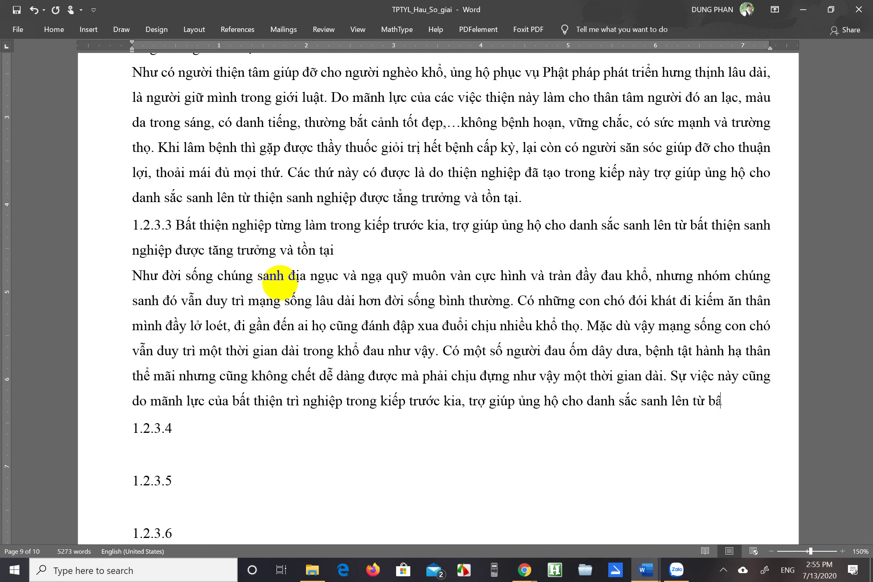
text(t thiện s)
text(anh nghiệp)
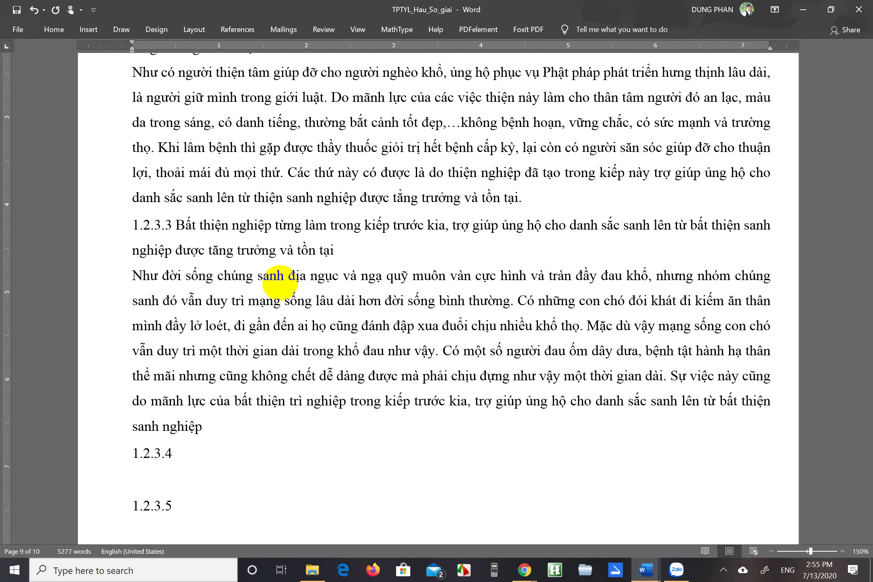
text( được tăng trưởng v )
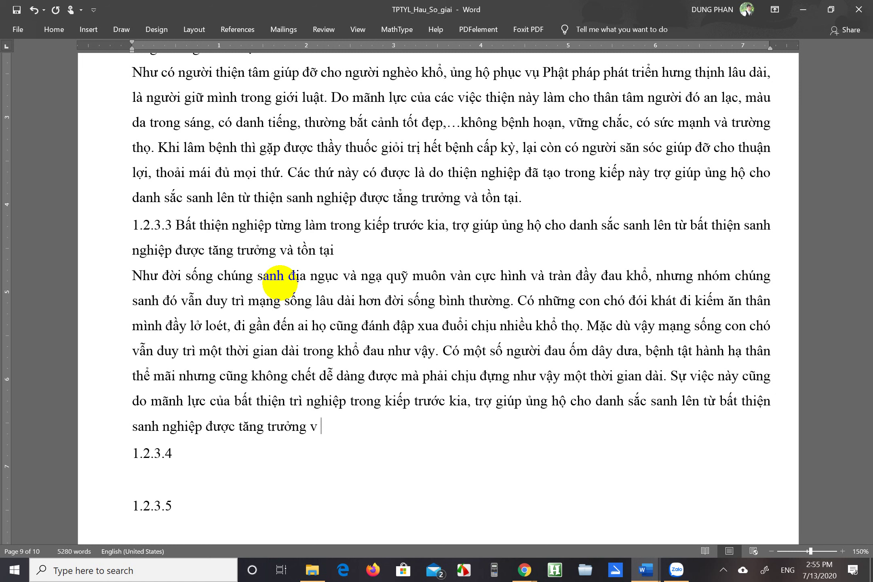
text(à tồn tại.)
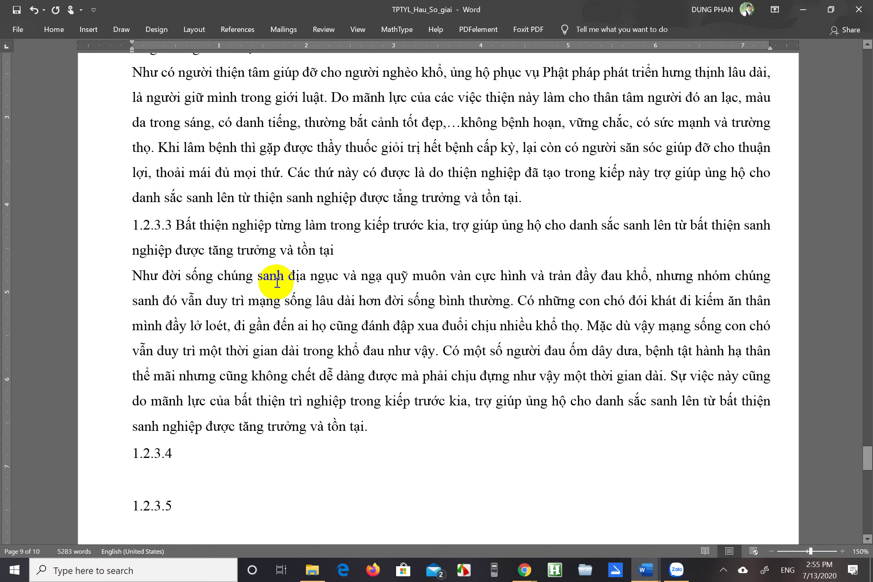
Step: Place the insertion point after the heading number 1.2.3.4
scroll(277, 283, down, 2)
click(245, 365)
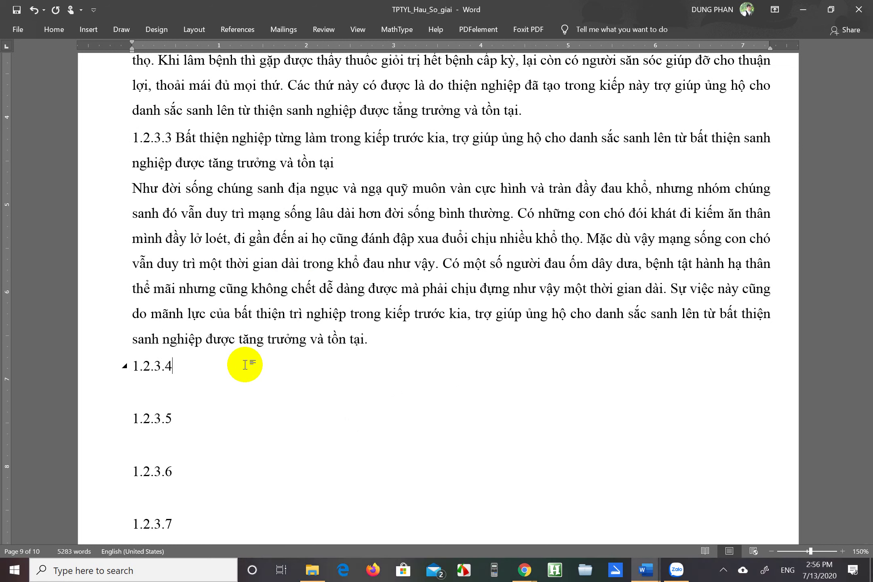
scroll(255, 369, up, 1)
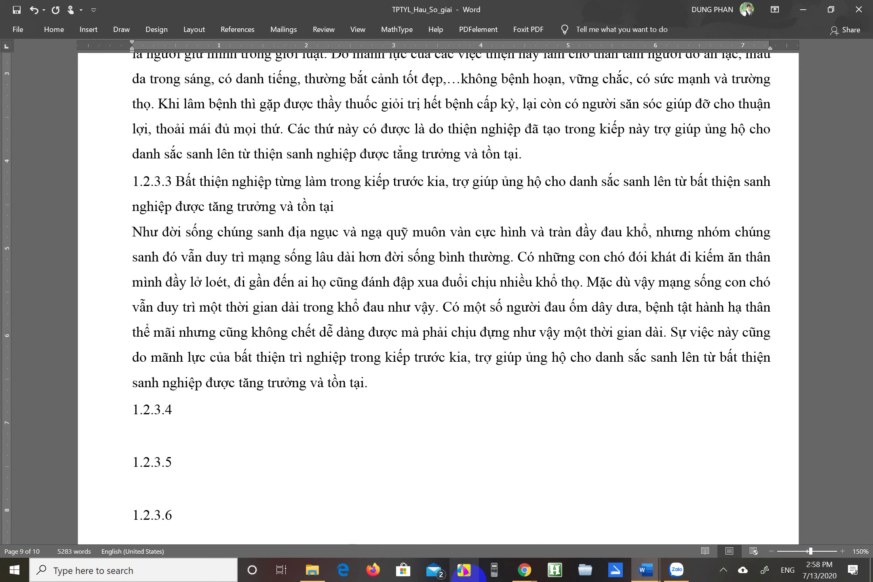
Step: Switch to the Google Meet call in Chrome, show the participant list and pin the other participant's video
click(525, 571)
click(503, 548)
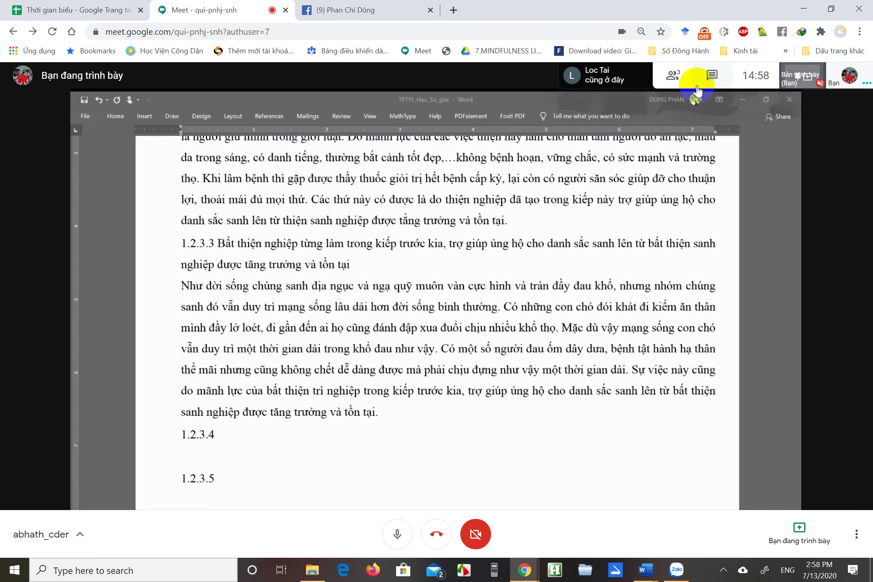
click(669, 81)
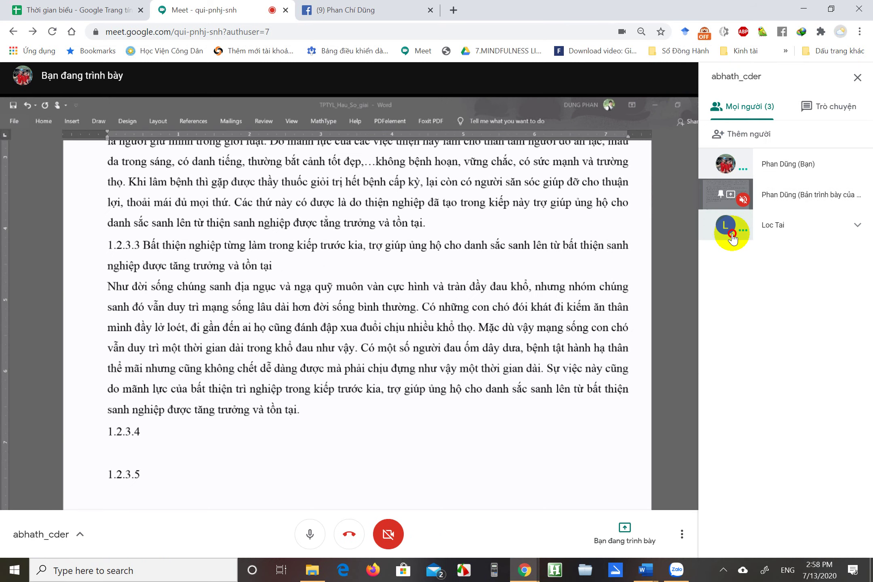
click(726, 225)
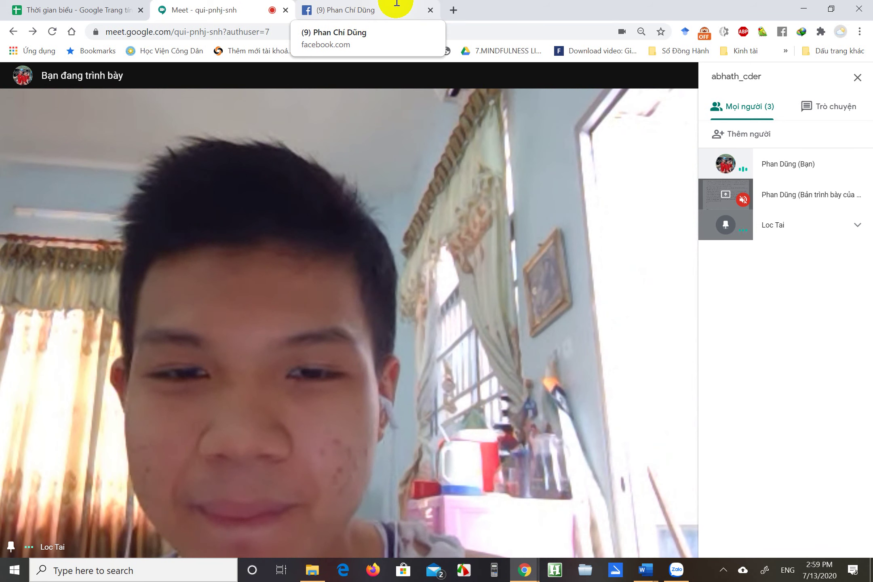
Step: Switch to the TPTYL_Hau_So_giai document in Word and begin heading 1.2.3.4 with "Bất thiện từng làm trong kiếp này"
mouse_move(646, 570)
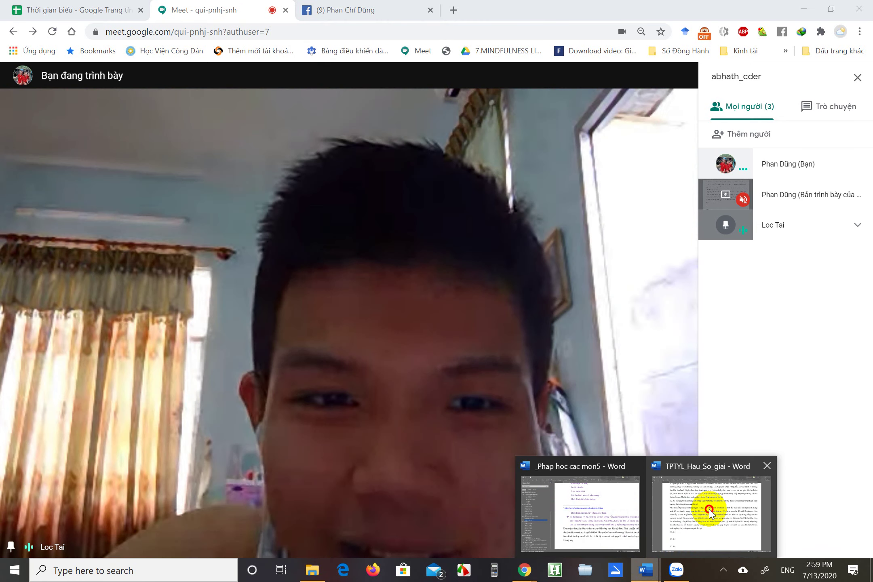
click(709, 513)
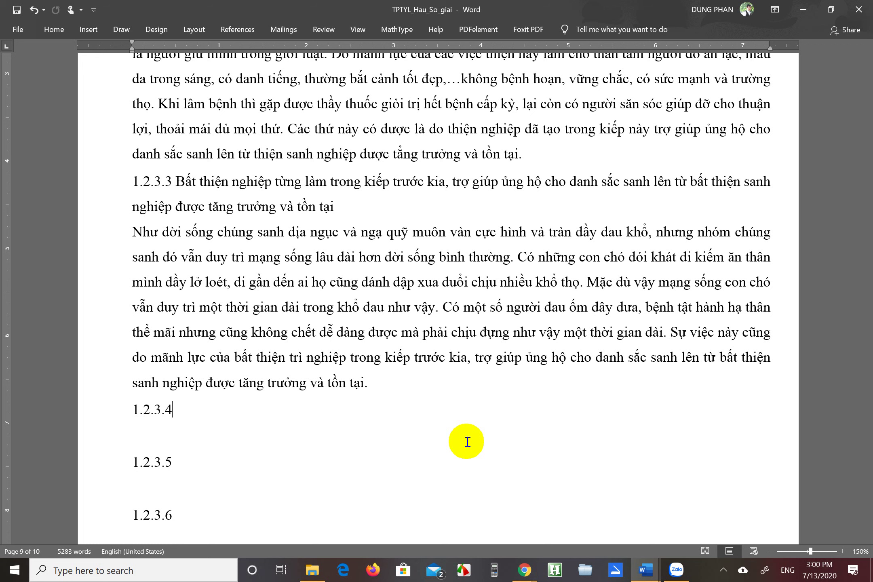
text(Bâ)
text(t thiện )
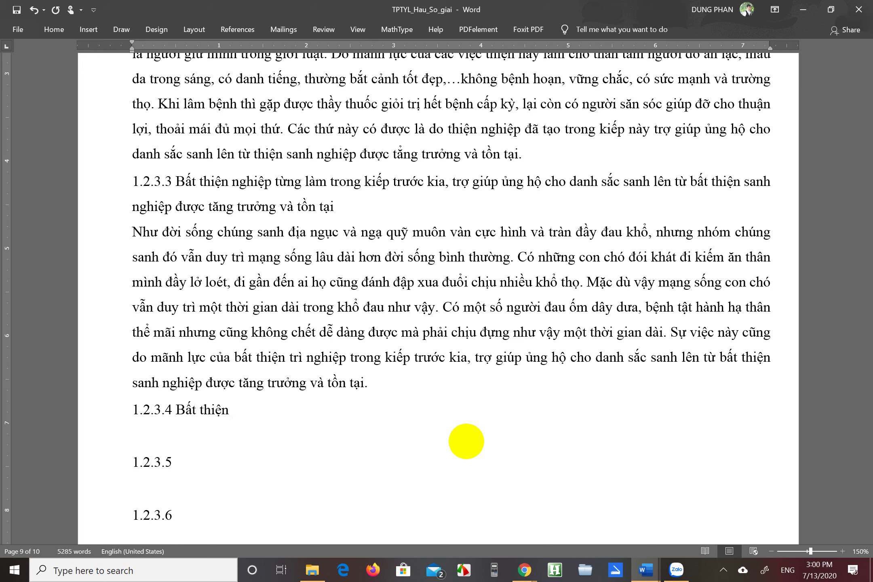
text(từng lamf trong kiếp này)
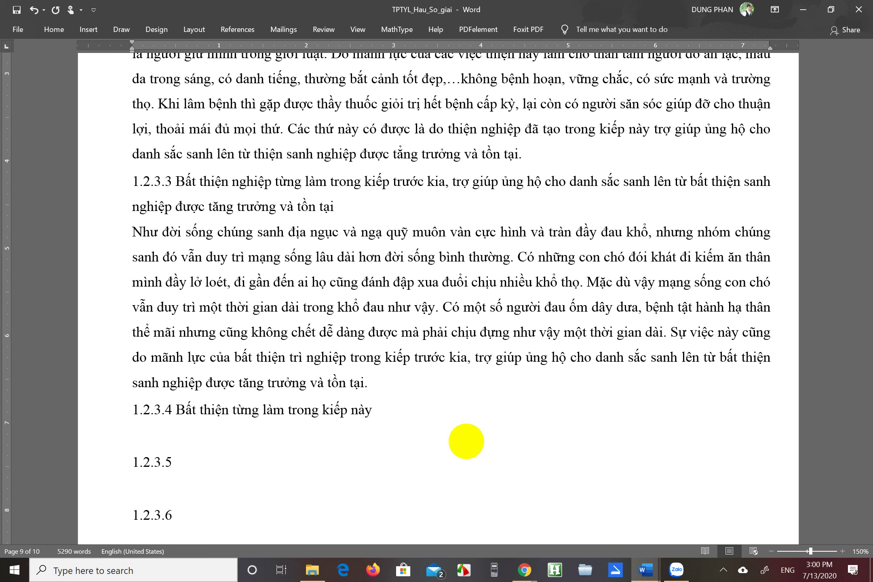
Step: Extend the 1.2.3.4 heading with "trợ giúp ủng hộ cho danh sắc sanh lên từ"
text( trợ giup)
text(s ủng)
text(j )
text(cho danh s)
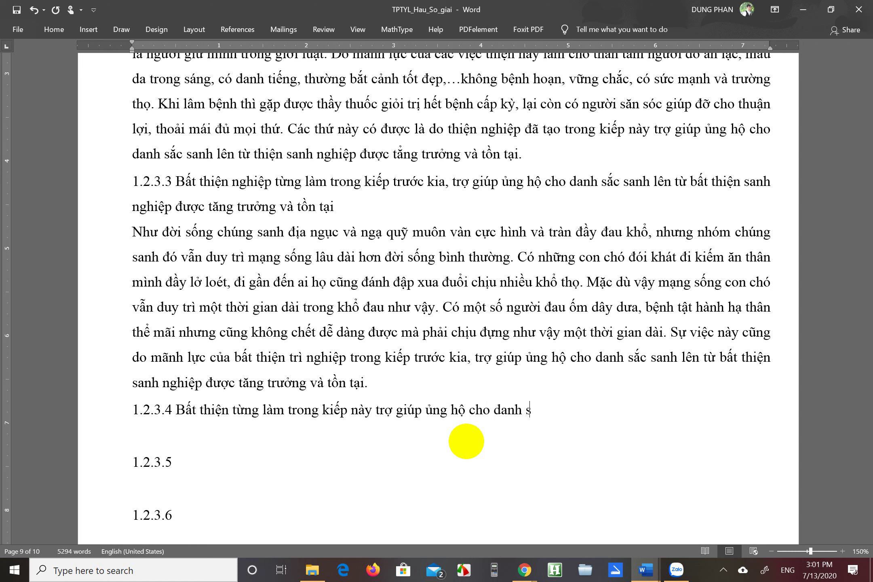
text(awsc)
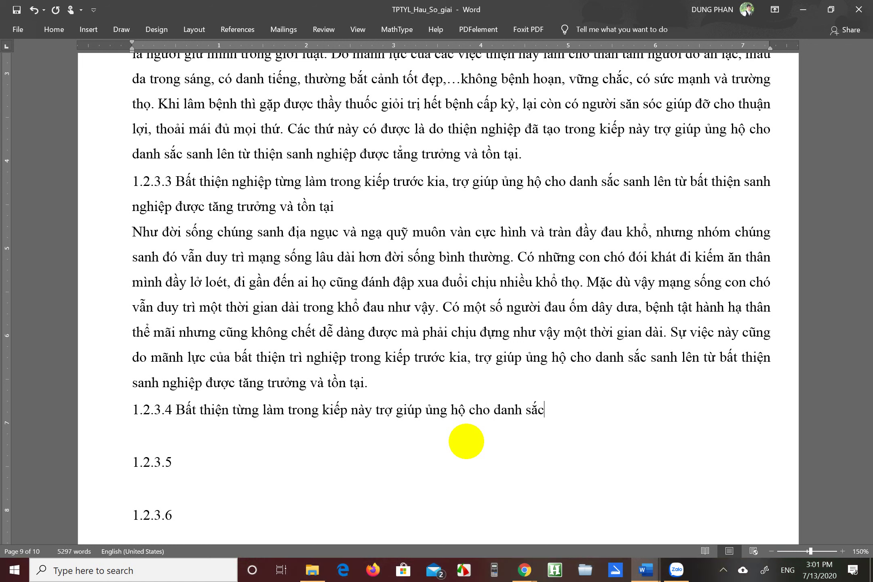
text( sanh leen tuwf )
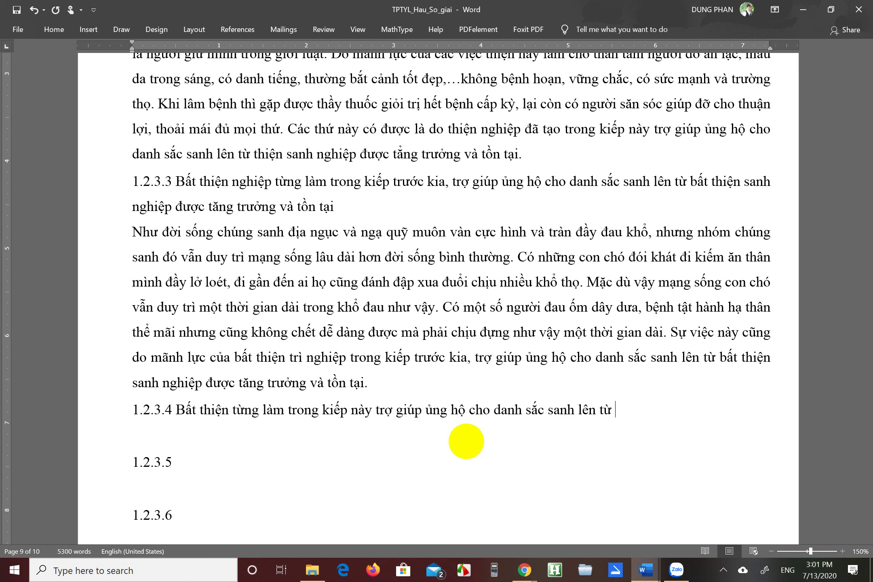
Step: Complete the 1.2.3.4 heading with "bất thiện sanh nghiệp được tẳng trưởng và tồn tại" and start a new line
text(baats thieenj sanh nghiee)
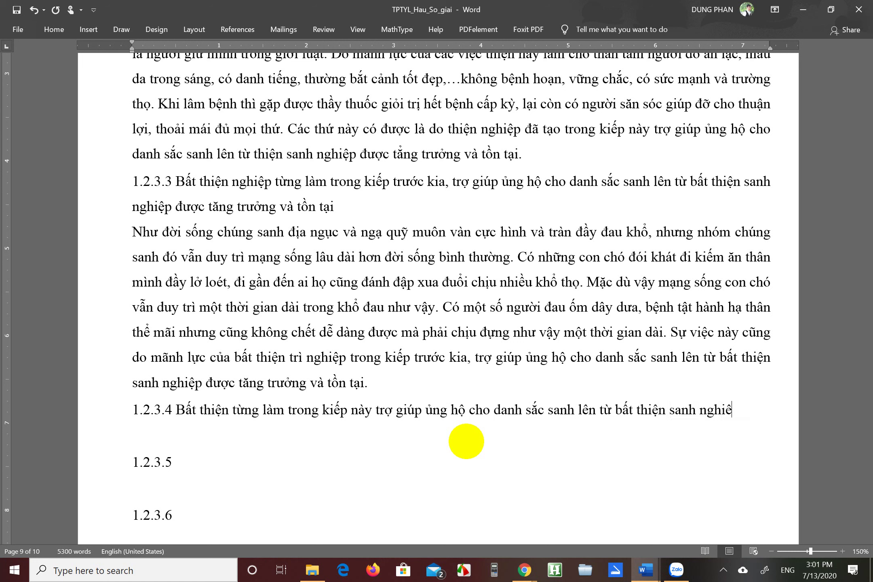
text(pj)
text(dduwowcj )
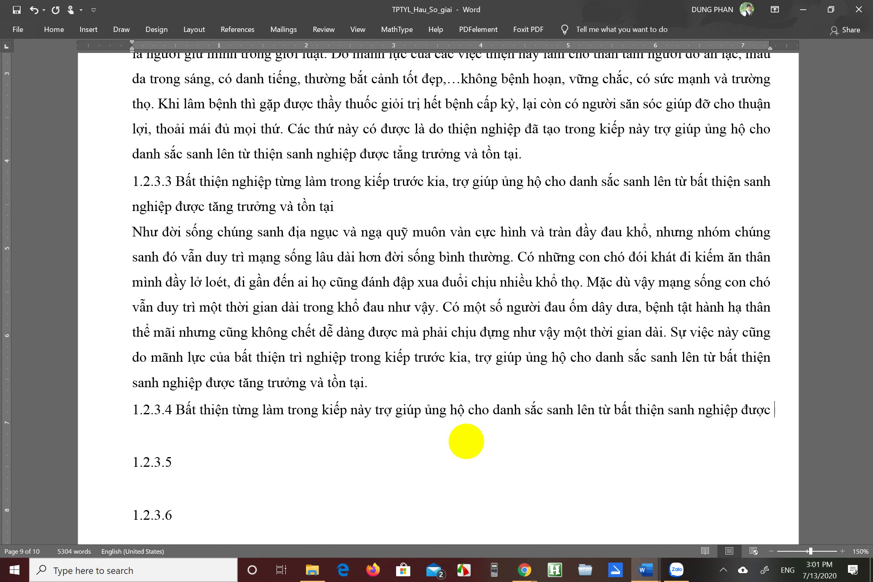
text(tawngr truwowngr)
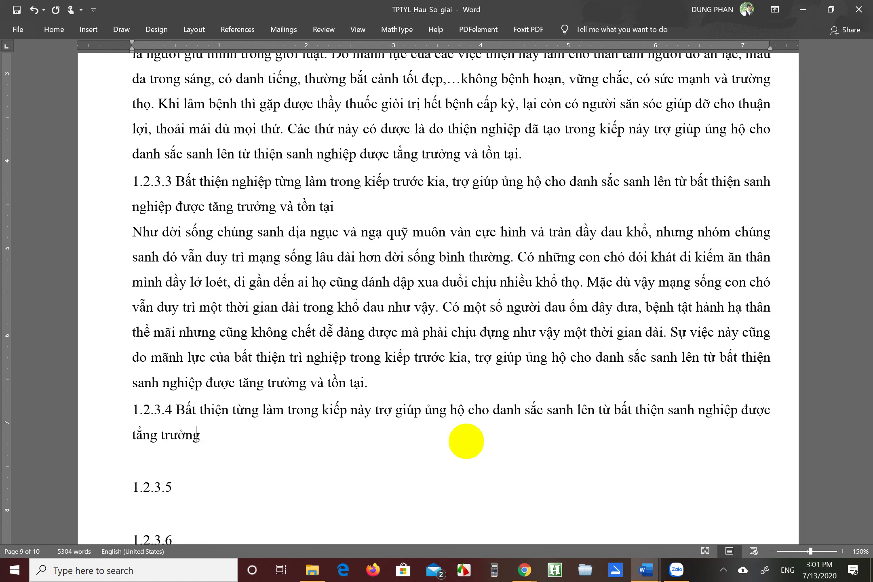
text( vaf toonf taij)
key(Return)
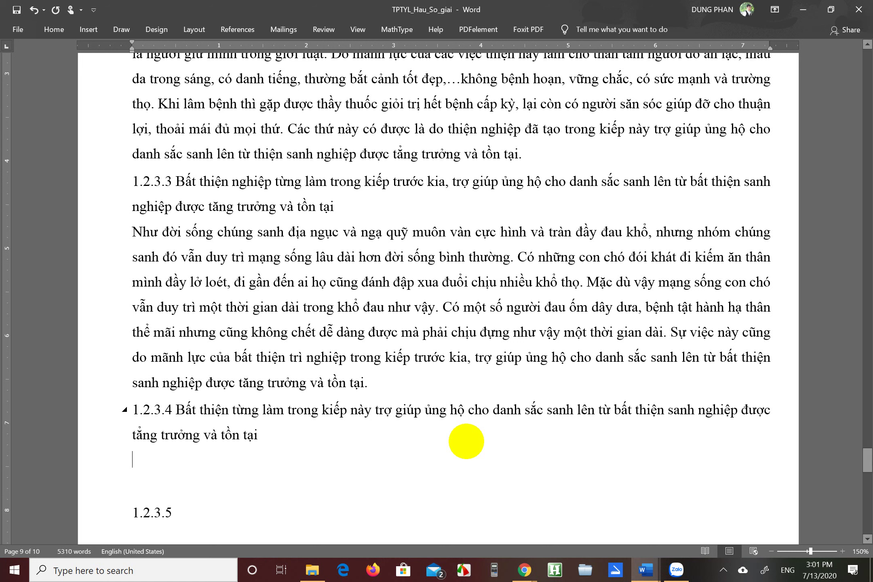
Step: Begin the paragraph under heading 1.2.3.4 with "Như có người bệnh kinh niên như bệnh da liễu, bệnh thần kinh,…"
text(v)
key(BackSpace)
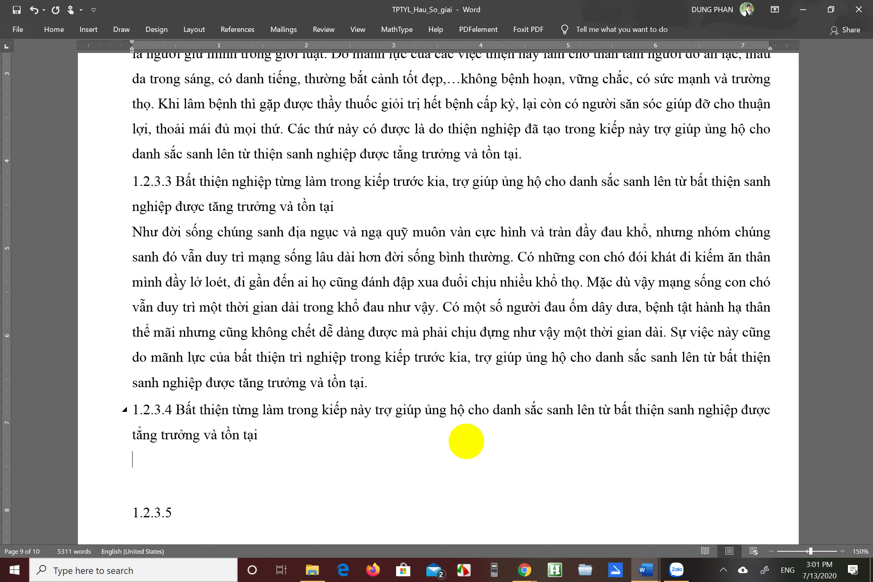
scroll(182, 346, down, 3)
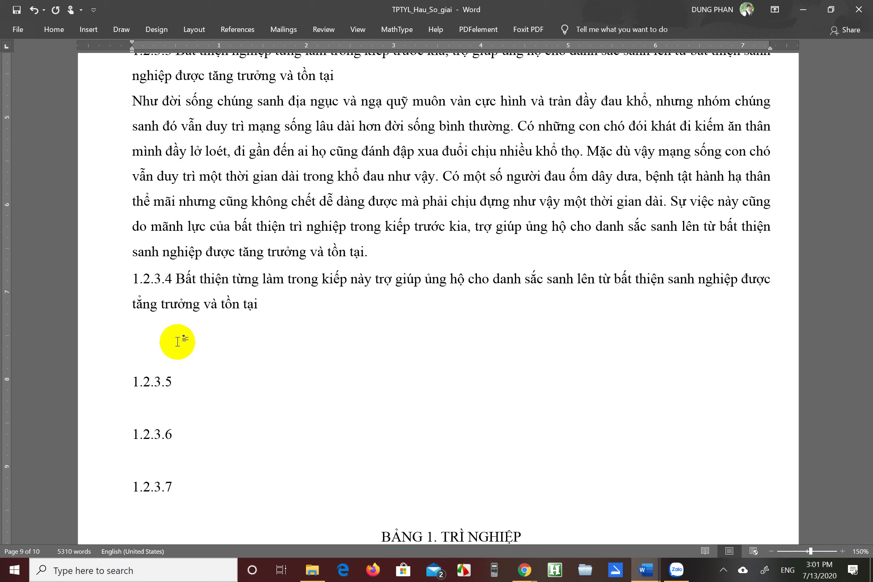
text(Như có người b)
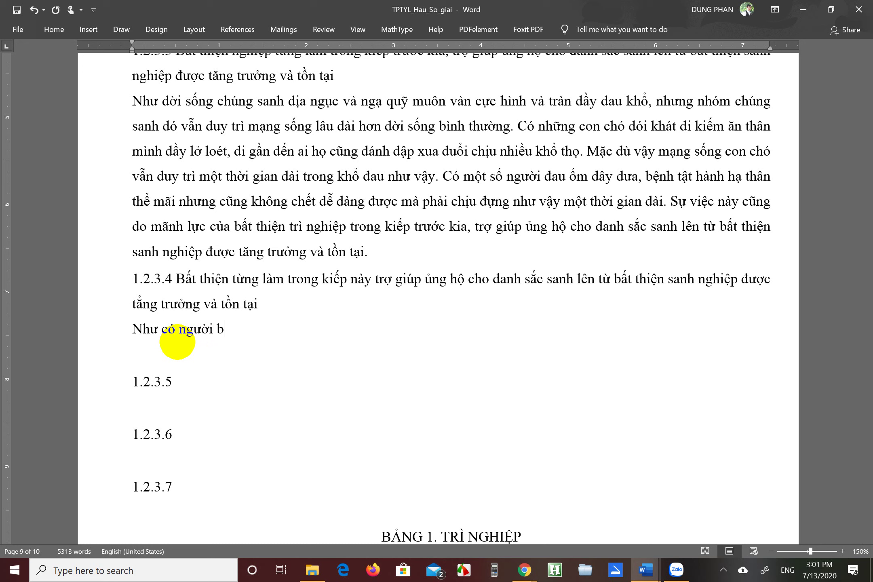
text(ệnh kinh niên)
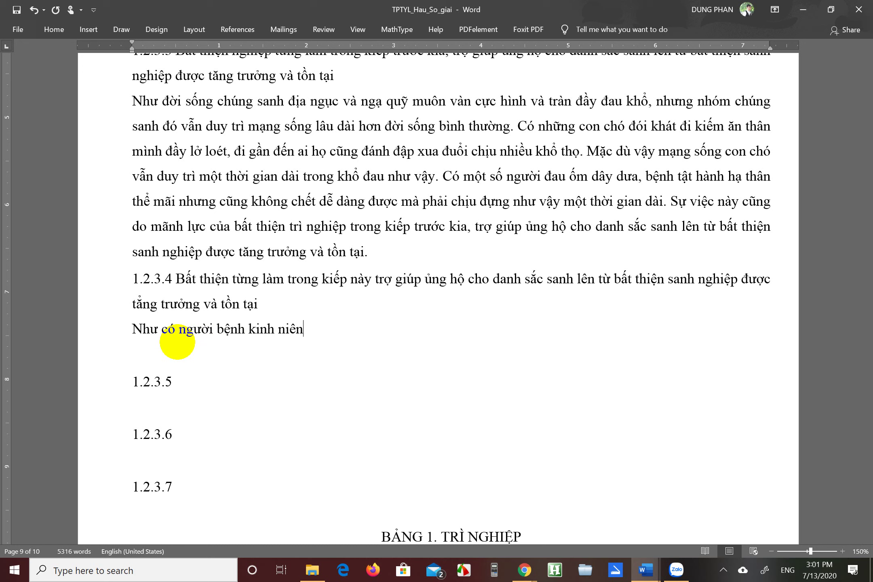
text( như bệnh da lieễu)
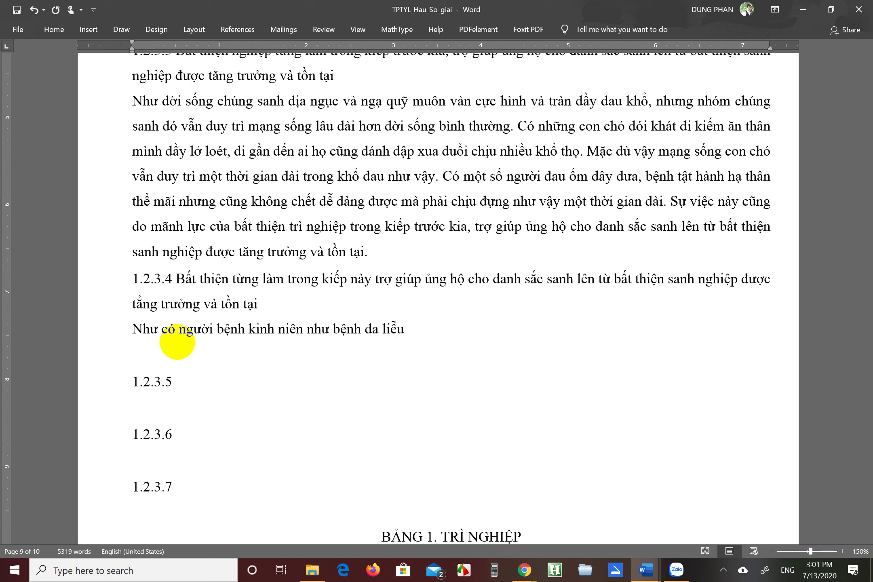
text(, bệnh thần kinh)
text(,...)
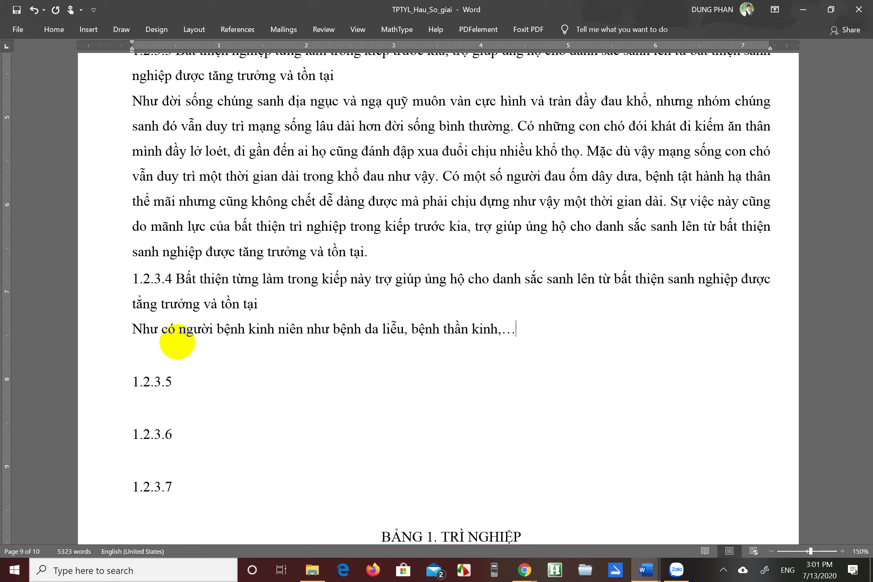
Step: Continue the 1.2.3.4 paragraph with "có triệu chứng đau nhức khó chịu thường xuyên"
text( có triệu chứng đ)
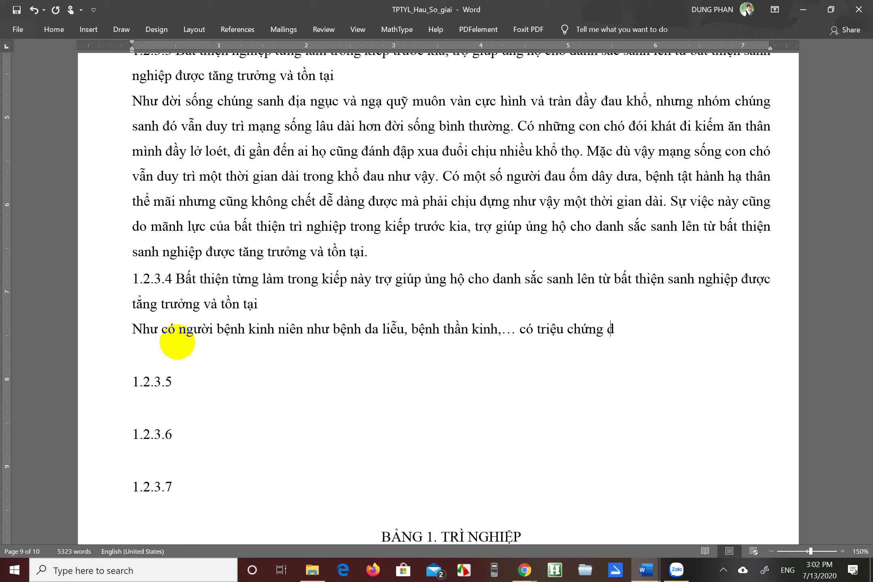
text(au nhưcs khó chị)
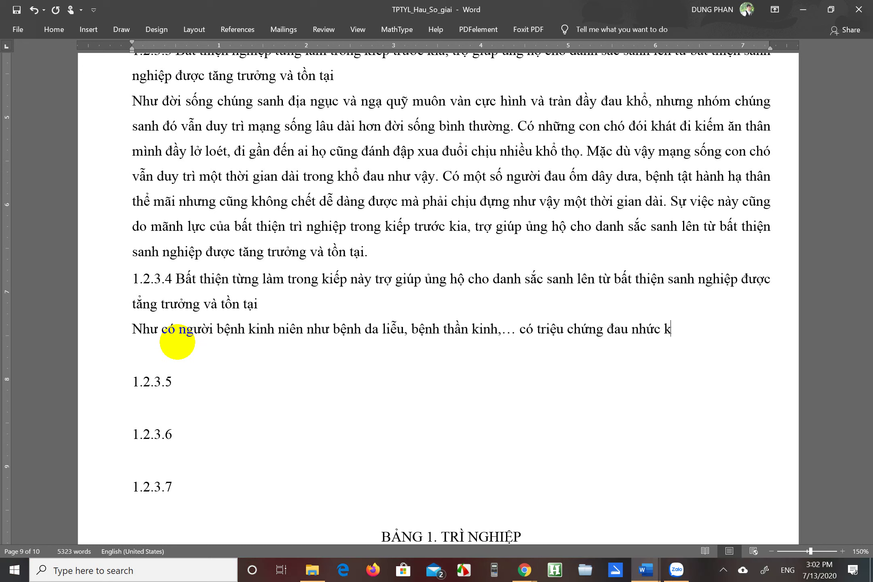
text(u thường xuyên)
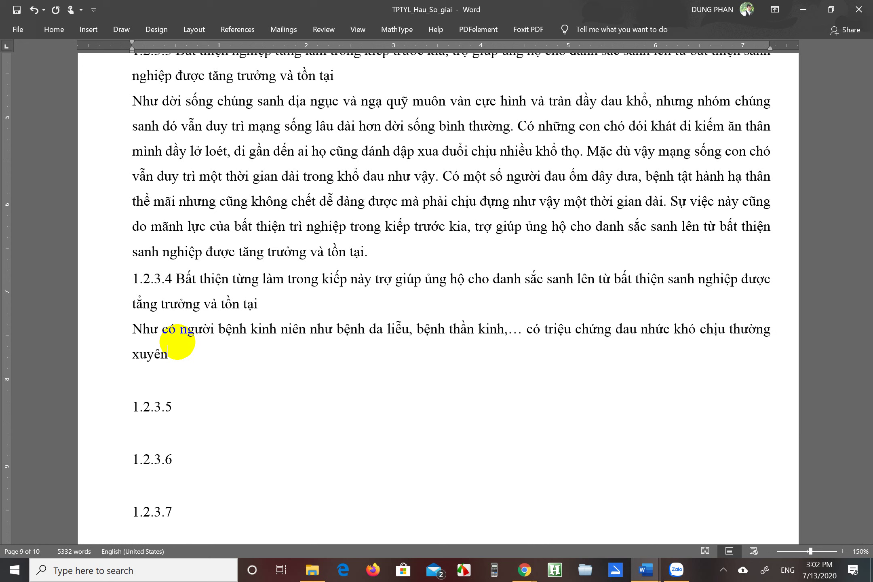
Step: Add ", các bệnh này sanh lên từ mãnh lực của bất thiện sanh nghiệp" to the sentence
text(, các bệnh này sanh lệ)
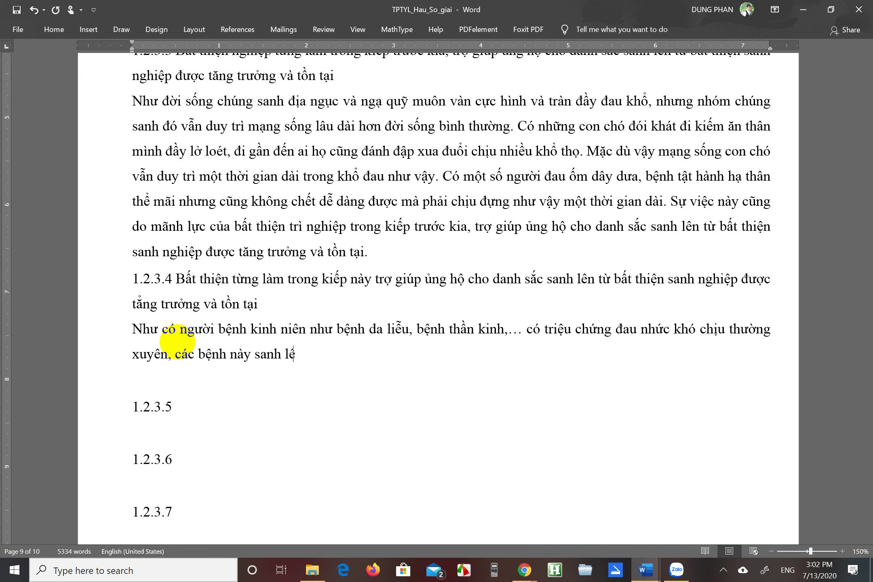
text(n từ mãnh lư)
text(c của )
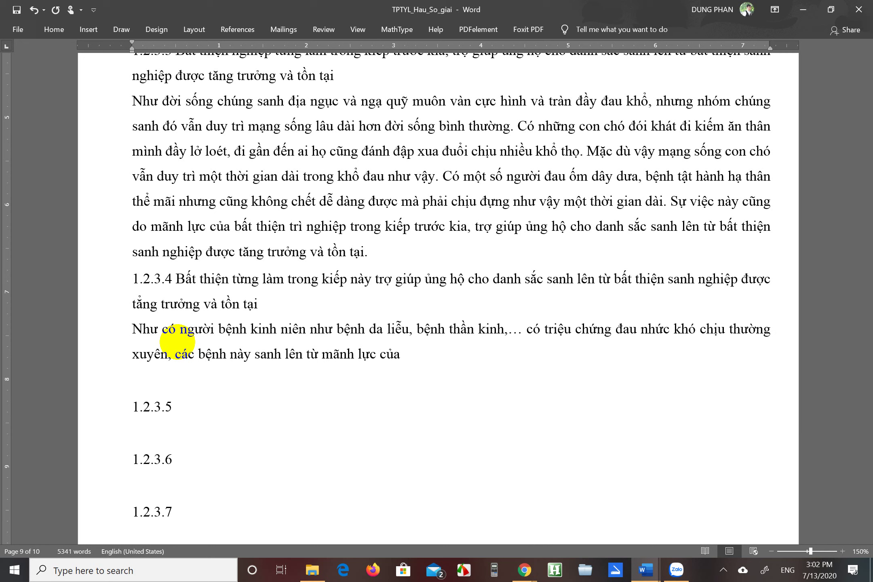
text(bất thiện sanh nghiệp)
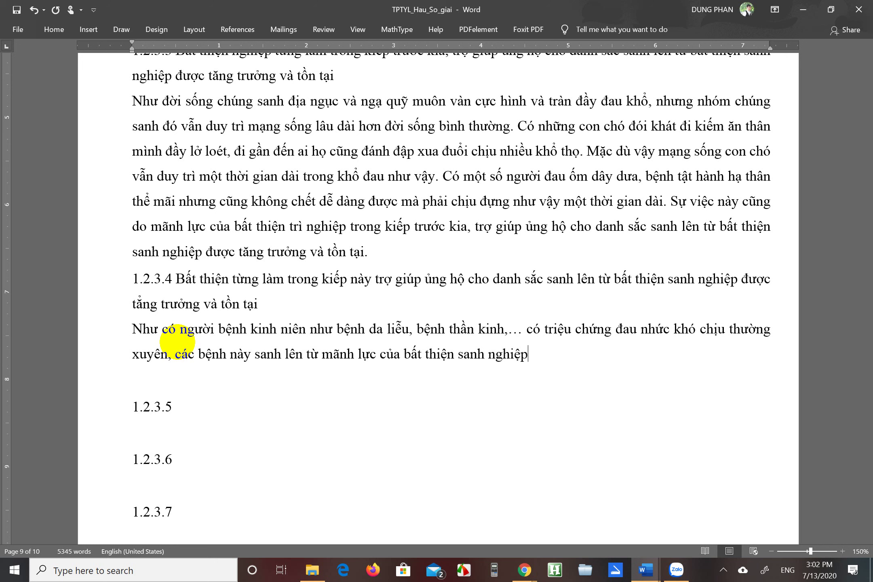
Step: Finish the first sentence of the paragraph with "do người này bất cẩn trong việc giữ gìn thân thể"
text(do)
text( người na)
text(y bất c)
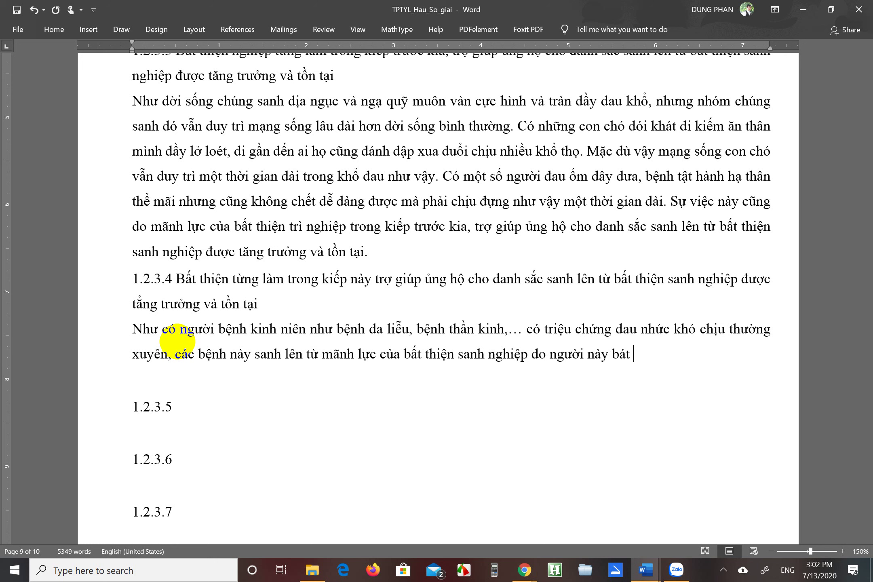
text(ẩn trong việc )
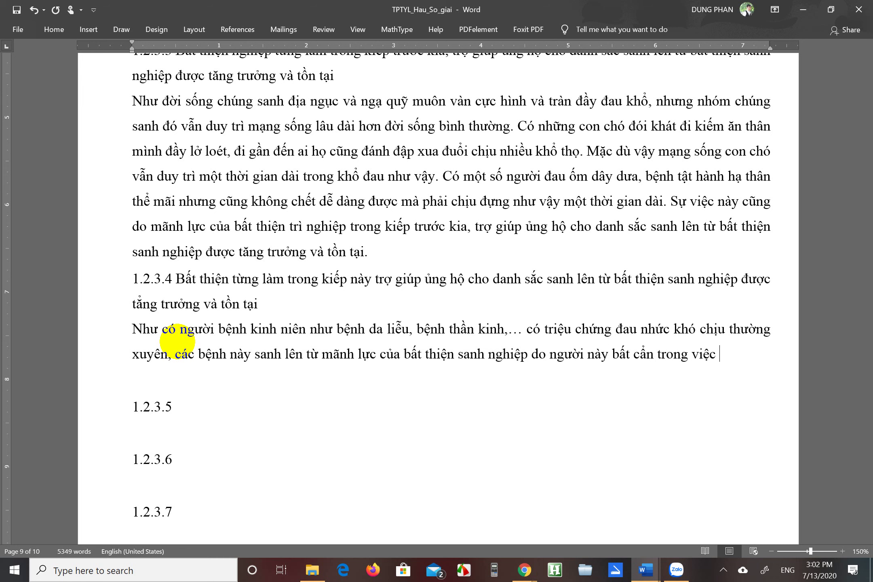
text(giữ gìn thân the)
text(er)
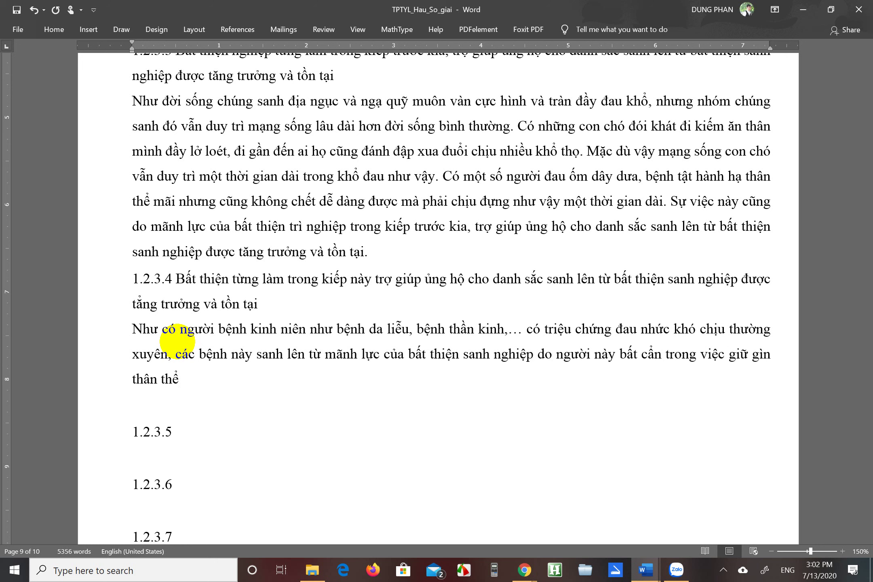
Step: End the first sentence with a period and start a second one with "Thường xuyên rượu chè trác táng nên bệnh"
text(. Thuwowngf xuyeen ruwow)
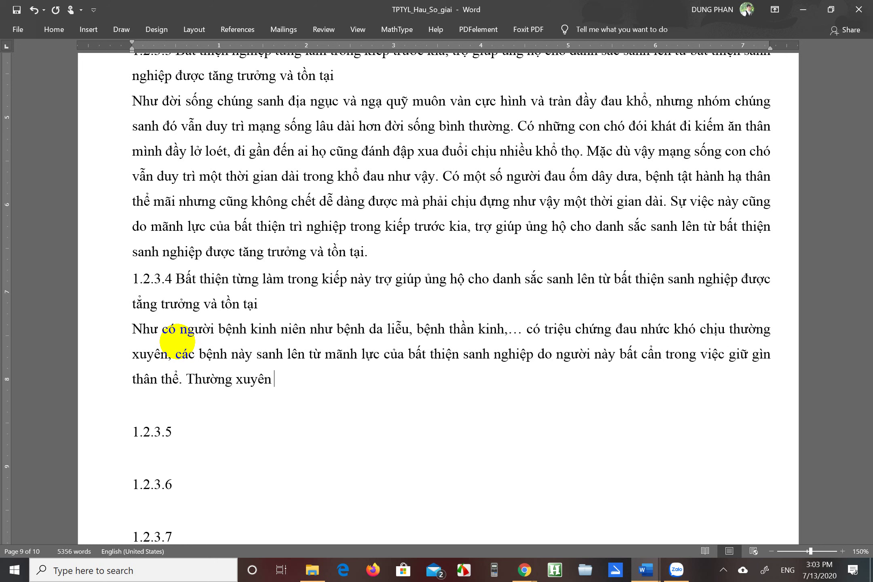
text(ju chef )
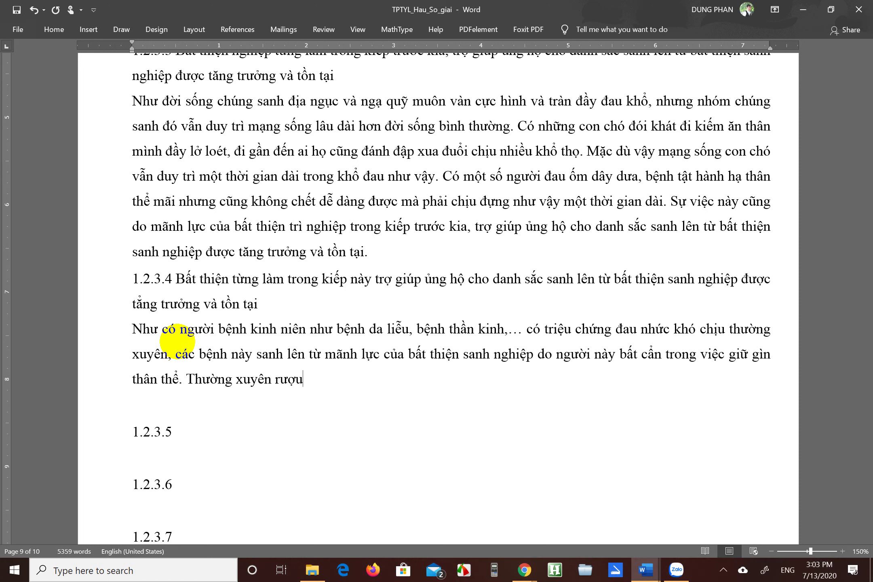
text(tracs tans)
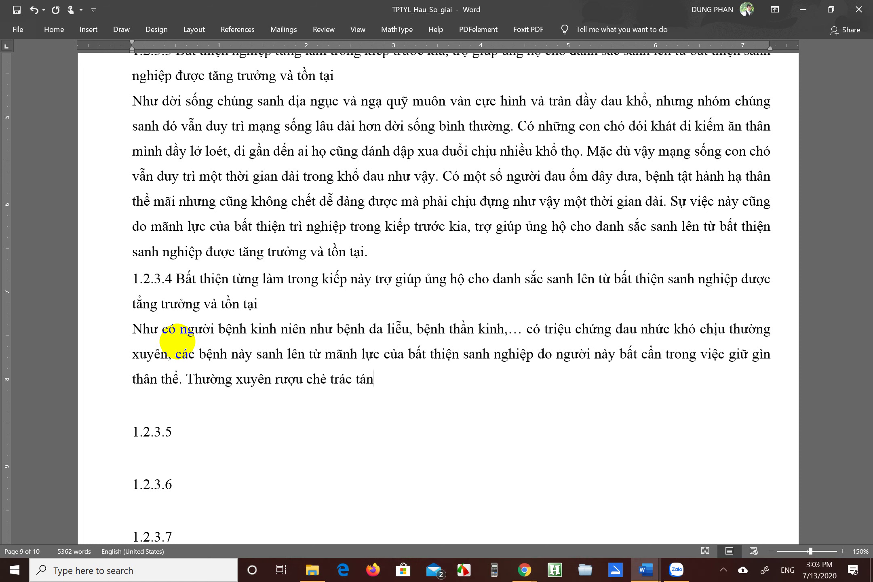
text(g neen beenhj )
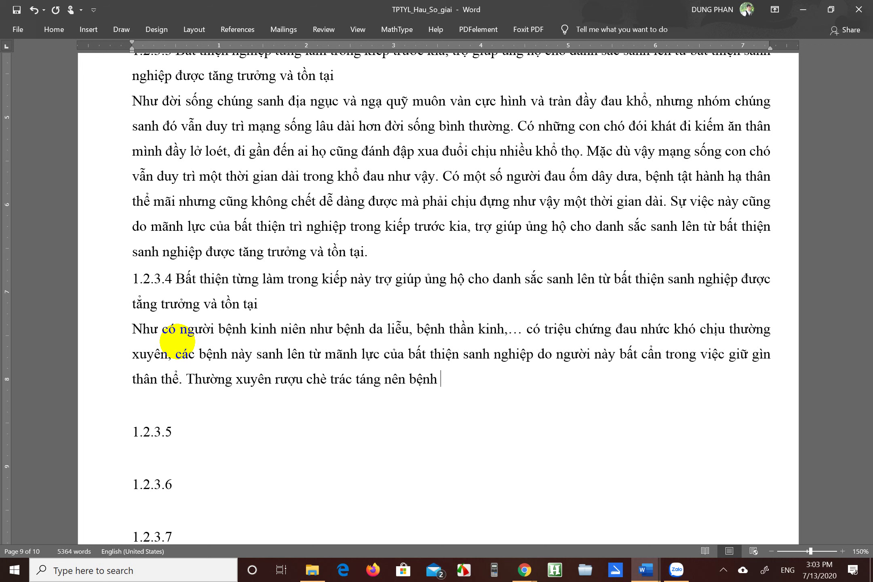
Step: Complete the second sentence with "càng tăng nặng đau khổ thêm trầm trọng."
text(cafng tawng n)
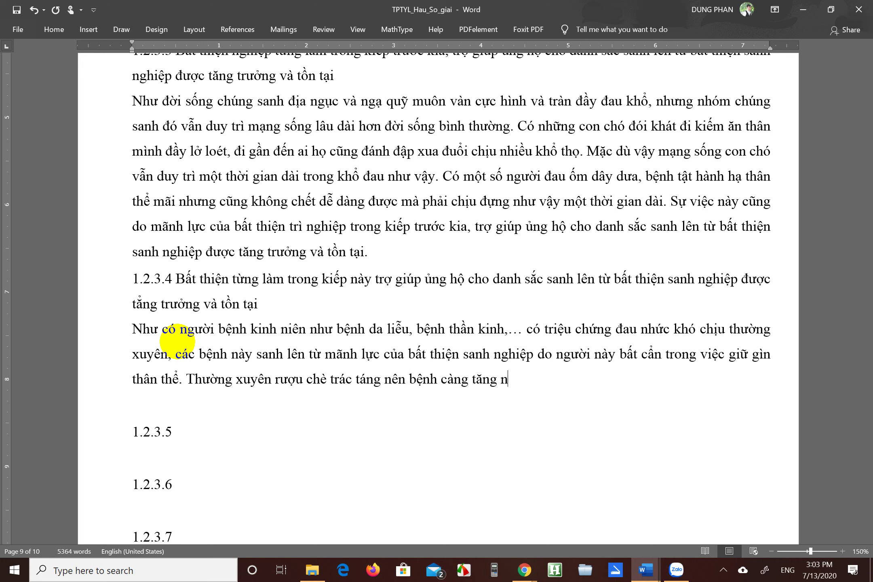
text(awngj ddaau khoo)
key(Left)
key(Left)
key(Left)
key(Left)
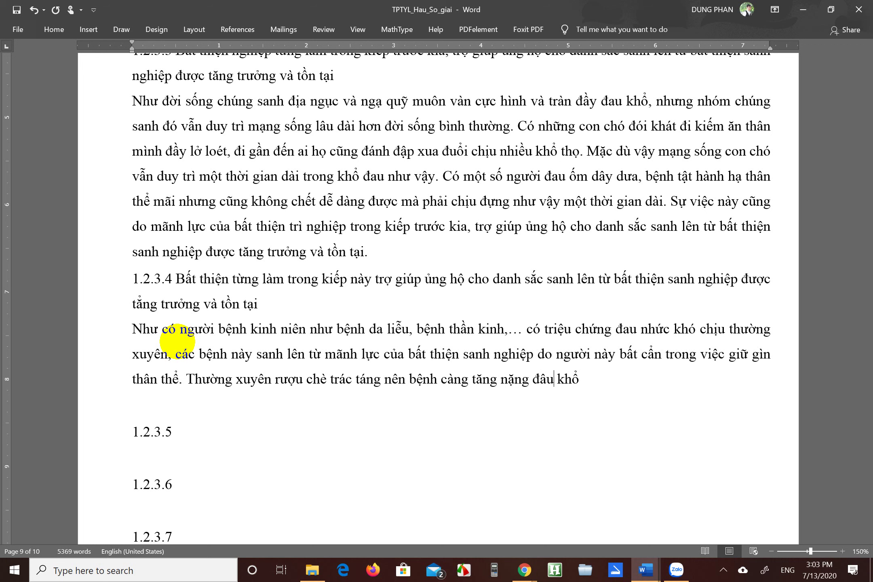
key(Delete)
text(a)
key(End)
text(theem traamf trong)
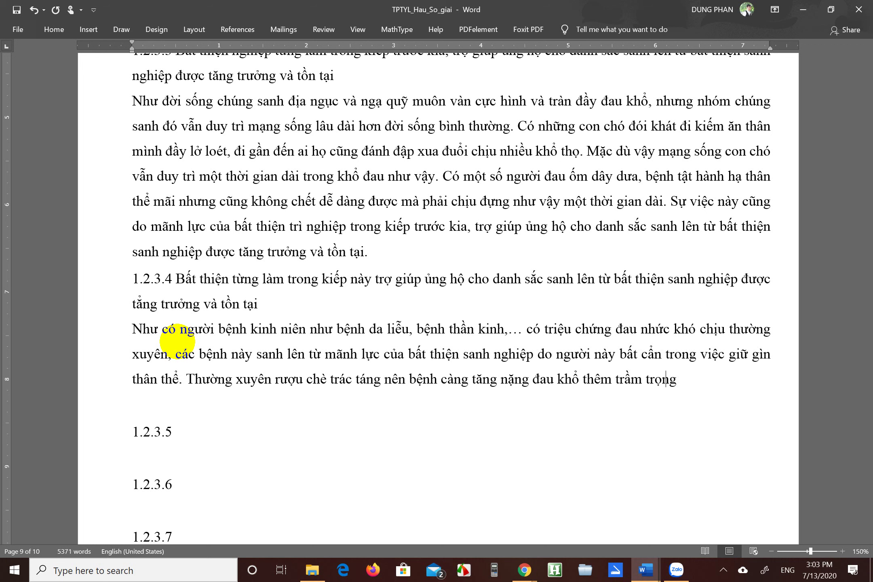
text(j. )
Step: Start the third sentence of the 1.2.3.4 paragraph with "Lại nữa các loài bàng sanh: cọp, mèo, thằn lằn…"
text(Laij nuwax)
text( cacs loaif b)
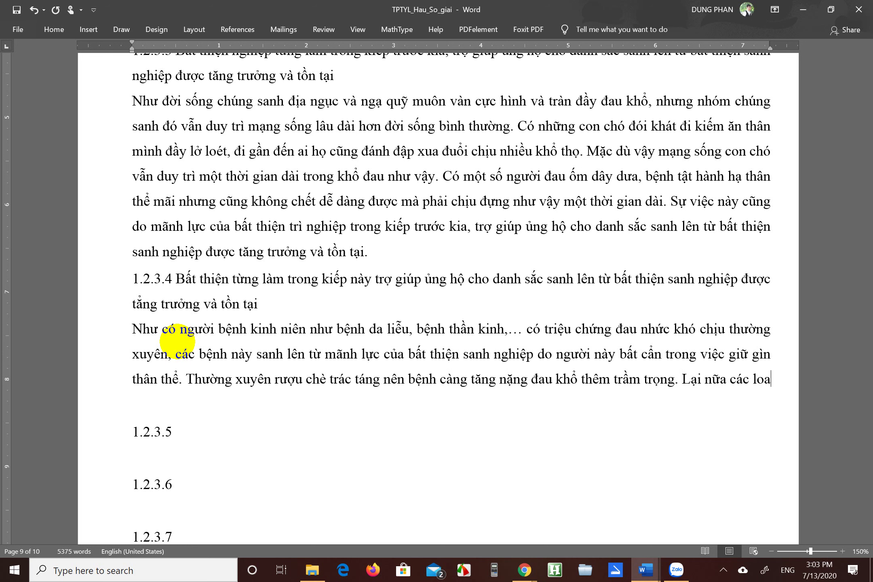
text(angf sanh:)
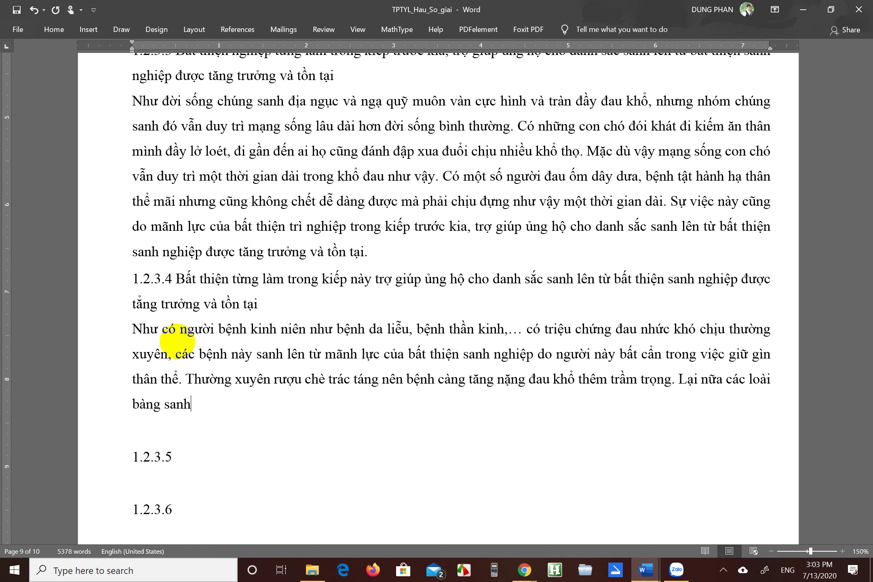
text( cojp)
text(, meof)
text(,)
text( thaanf l)
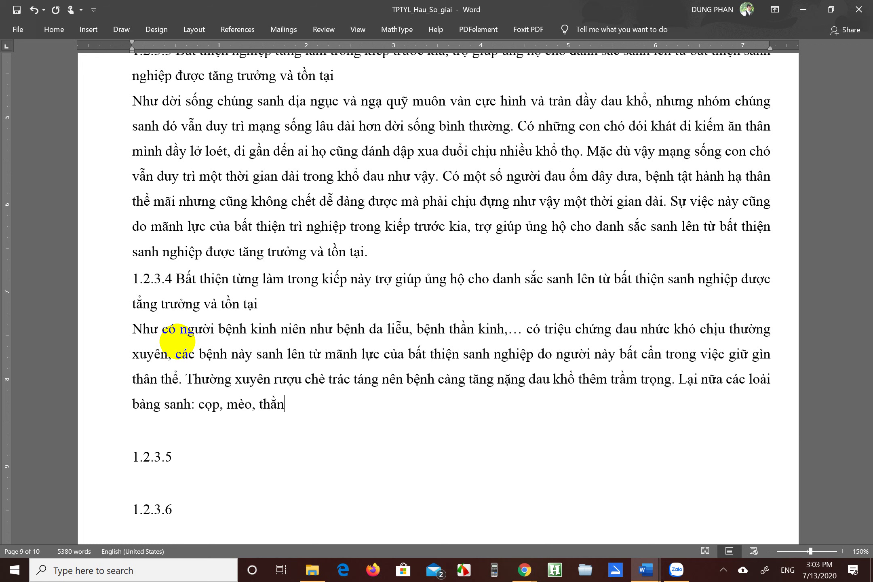
text(anf... coi)
Step: Continue the third sentence with "các con thú này thường sanh lên bằng BẤT THIỆN SANH NGHIỆP"
key(BackSpace)
key(BackSpace)
text(ac con thú n)
text(ày thường s)
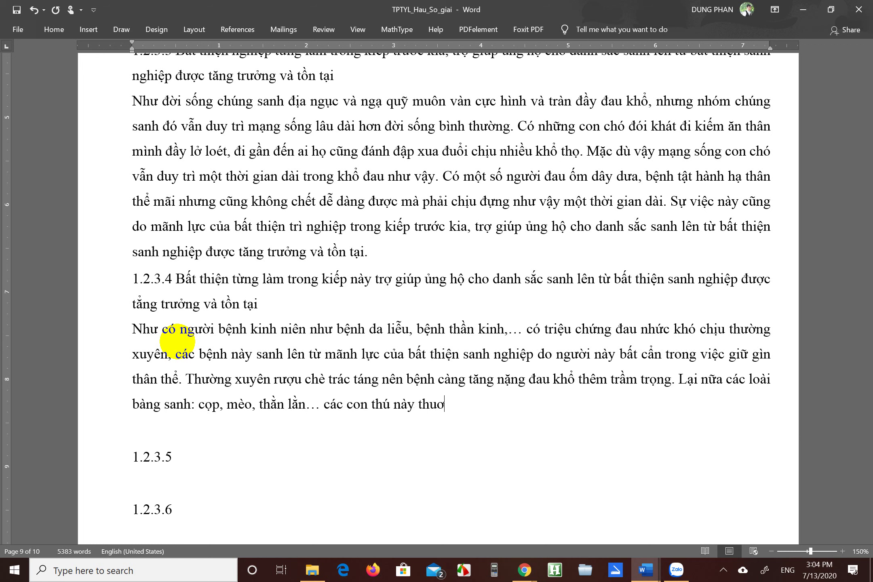
text(anh lên )
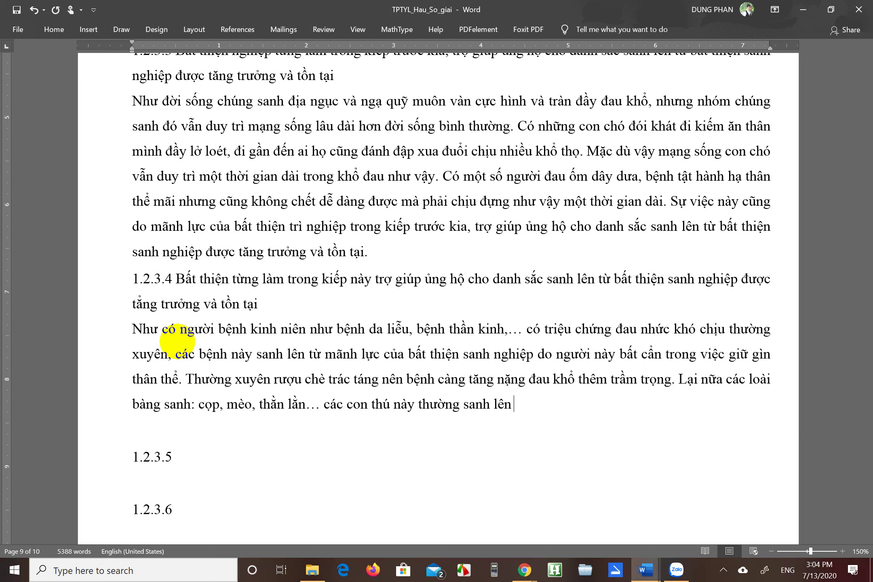
text(bằng BA)
text(ẤT THIỆN SAN)
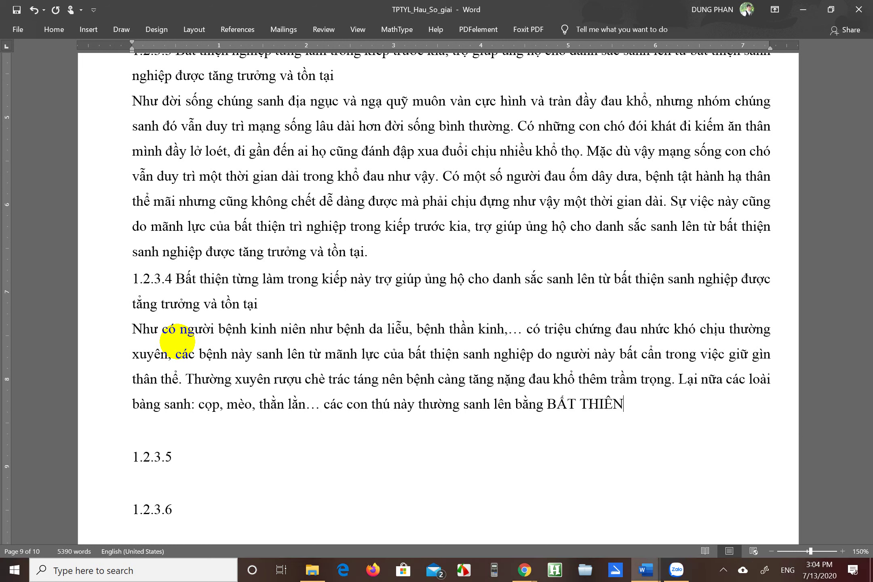
text(H NGHIỆP)
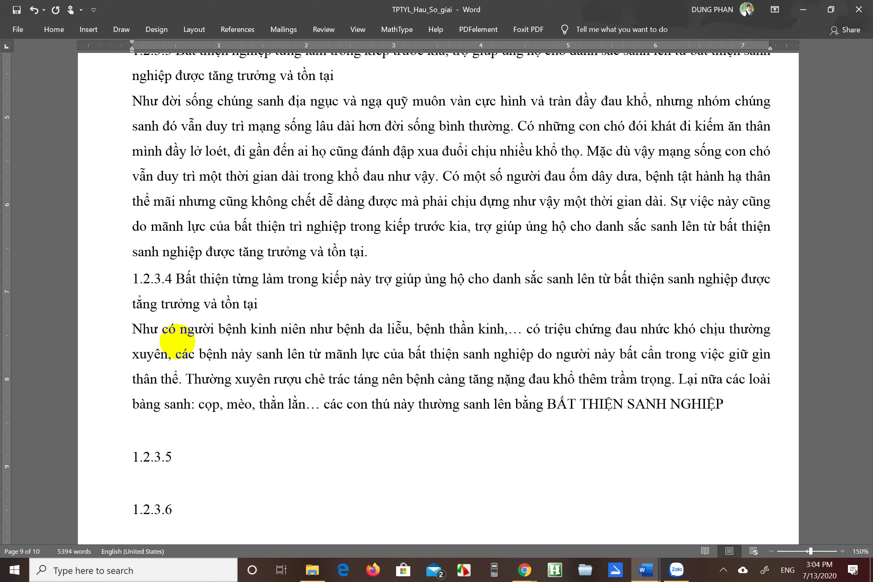
Step: End that sentence with a period and add "Chúng có sự giết hại các chúng sanh khác làm vật thực để nuôi mạng."
text(. Chúng có)
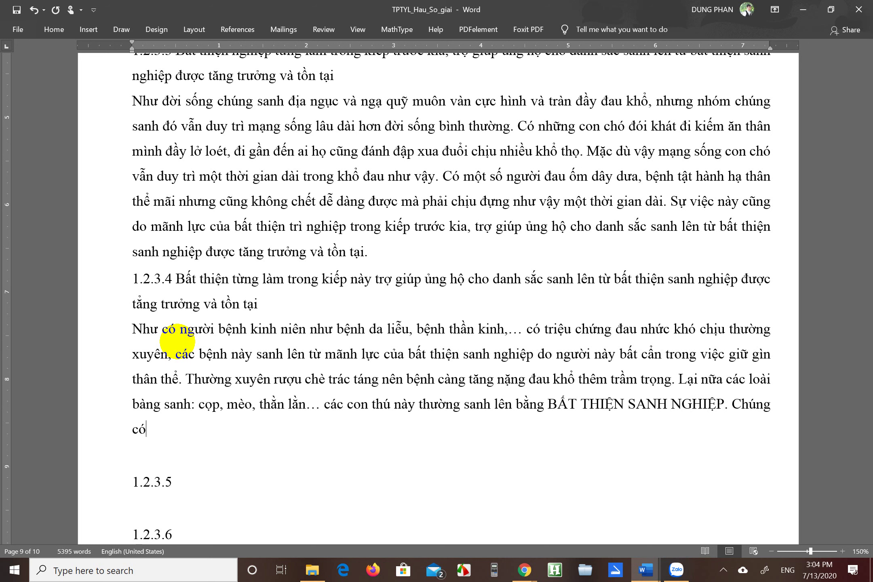
text( sự giết hại cá)
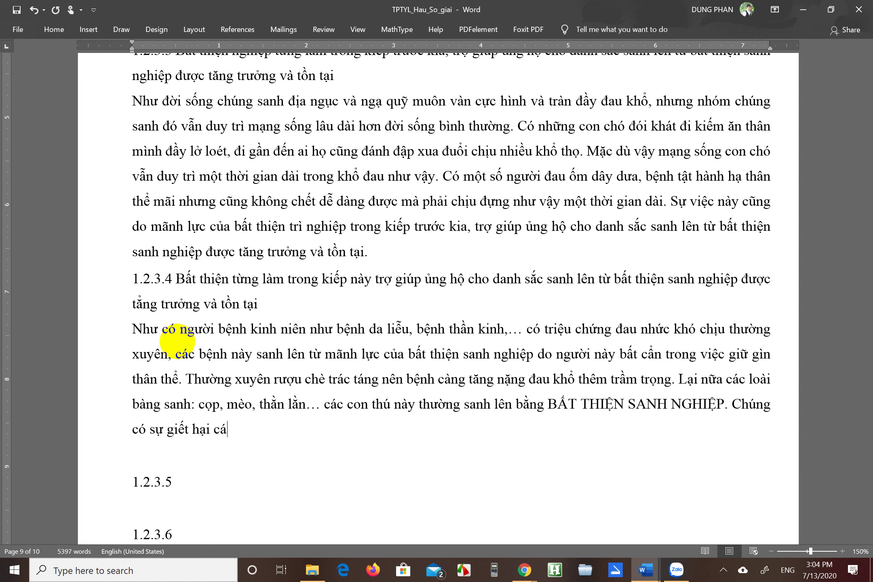
text(c chúng sanh k)
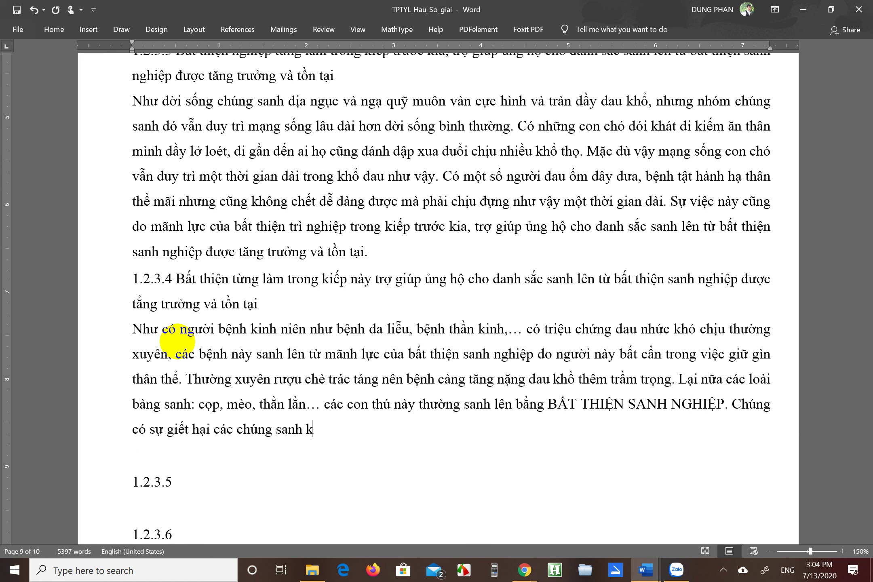
text(hac để)
key(BackSpace)
key(BackSpace)
key(BackSpace)
text(l àm vật )
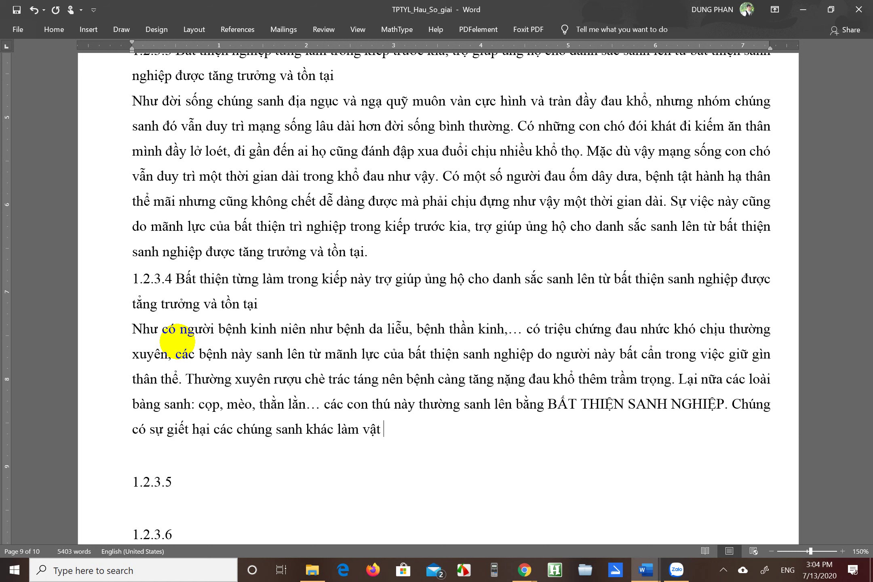
text(thực để nuôi maạng)
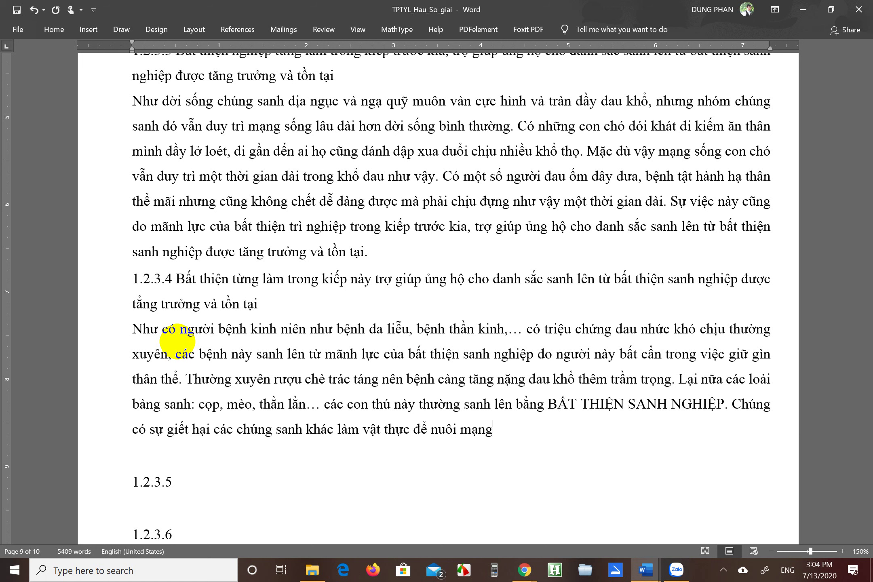
text(.)
Step: Start a new paragraph below with "Đấy cũng do bất thiện sanh lên trong kiếp"
key(Return)
text(Dất cuị)
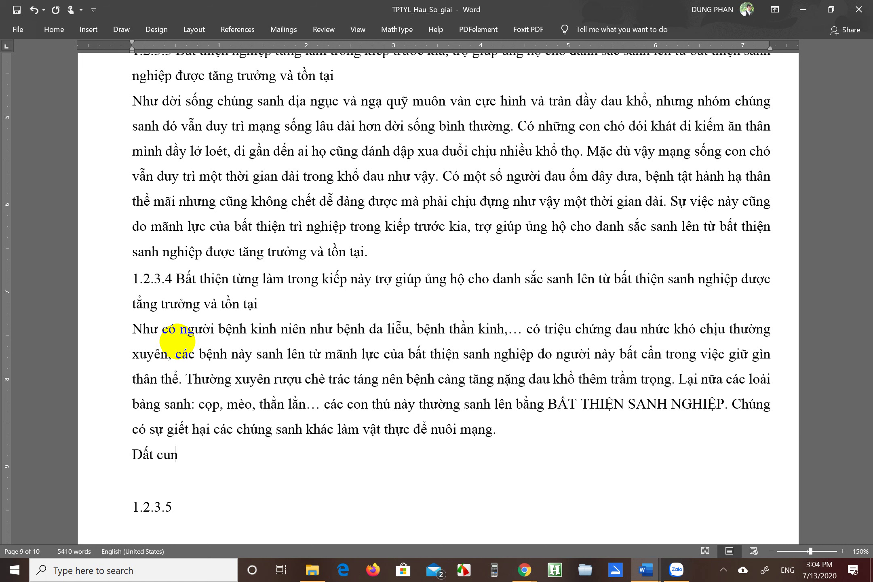
key(BackSpace)
key(BackSpace)
key(BackSpace)
key(BackSpace)
key(BackSpace)
text(dy c)
text(ũng do)
text( bất th)
text(iện sanh)
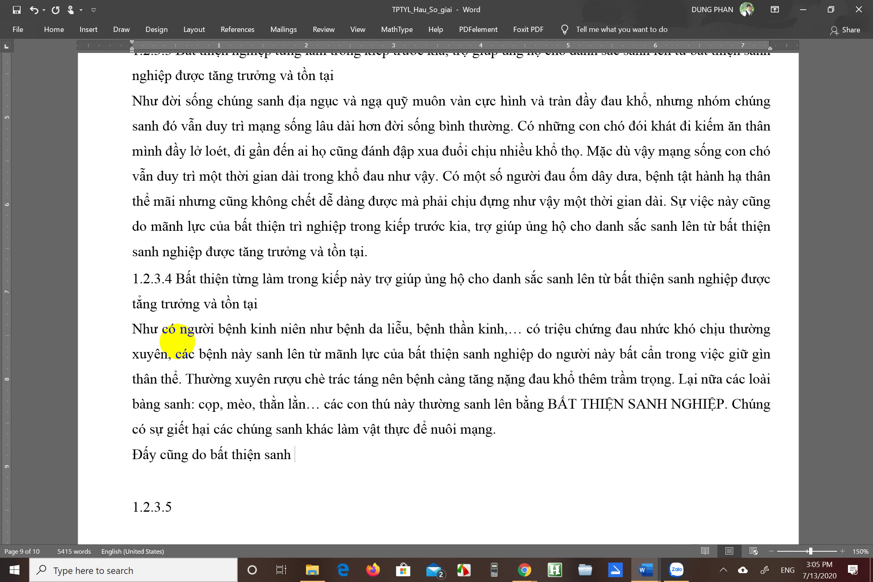
text(lên )
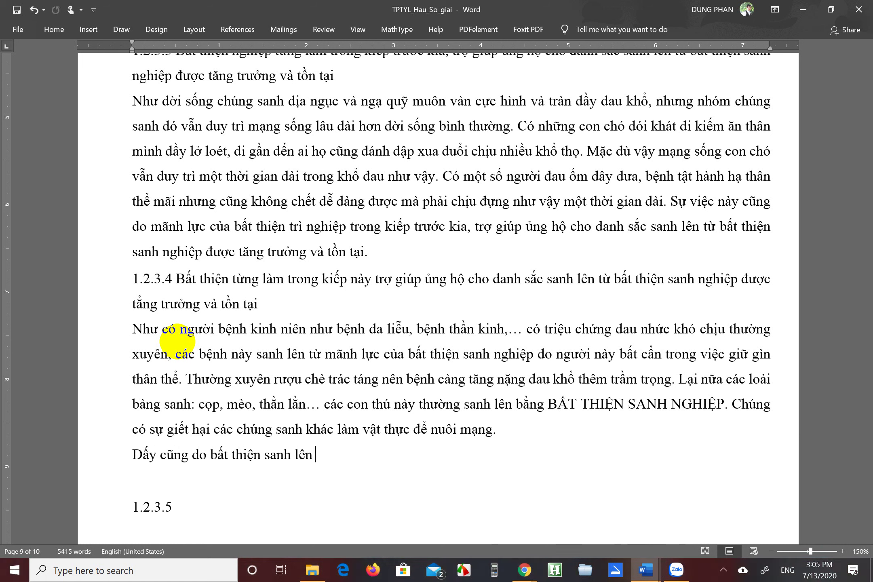
text(trong kiếp)
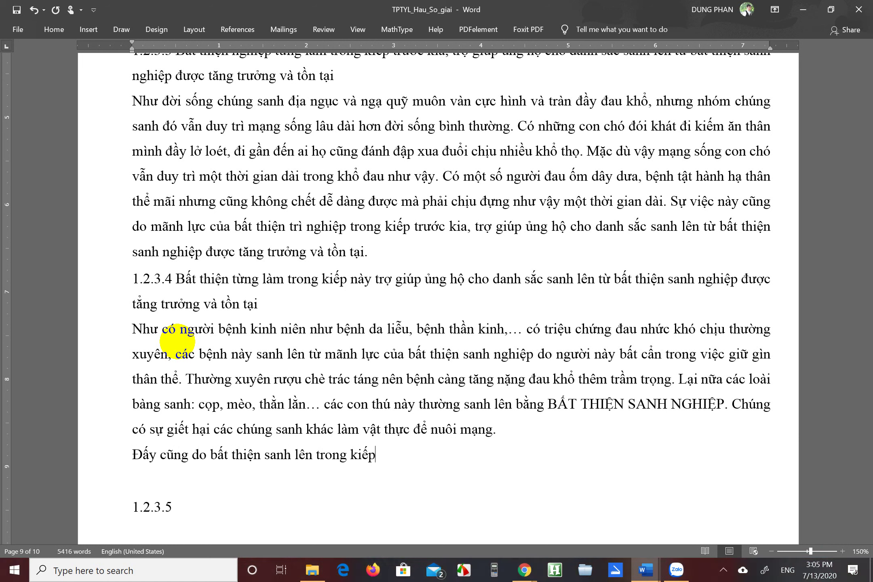
Step: Continue the new paragraph with "này trợ giúp ủng hộ danh sắc sanh lên từ bất thiện sanh nghiệp"
text( này trợ giúp ung)
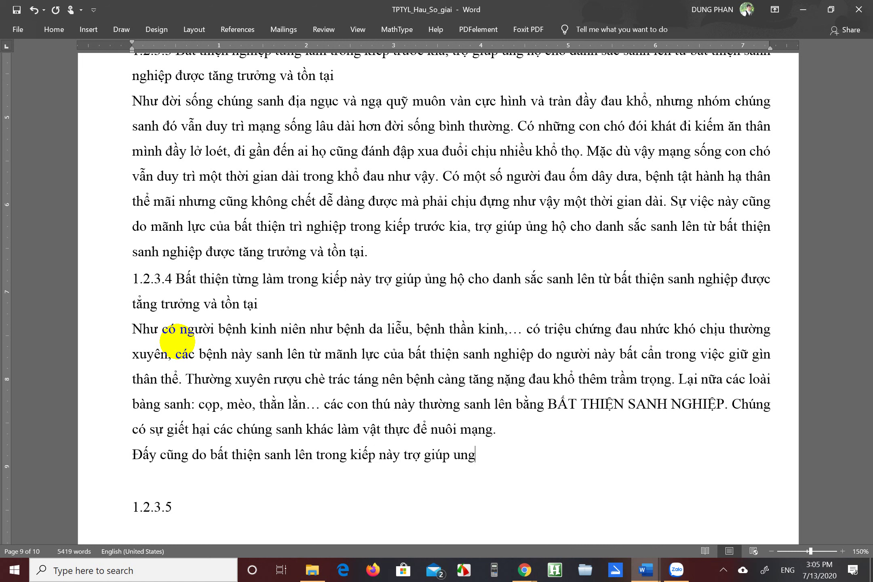
text(r hooj )
text(danh saw)
text(sc sanh l)
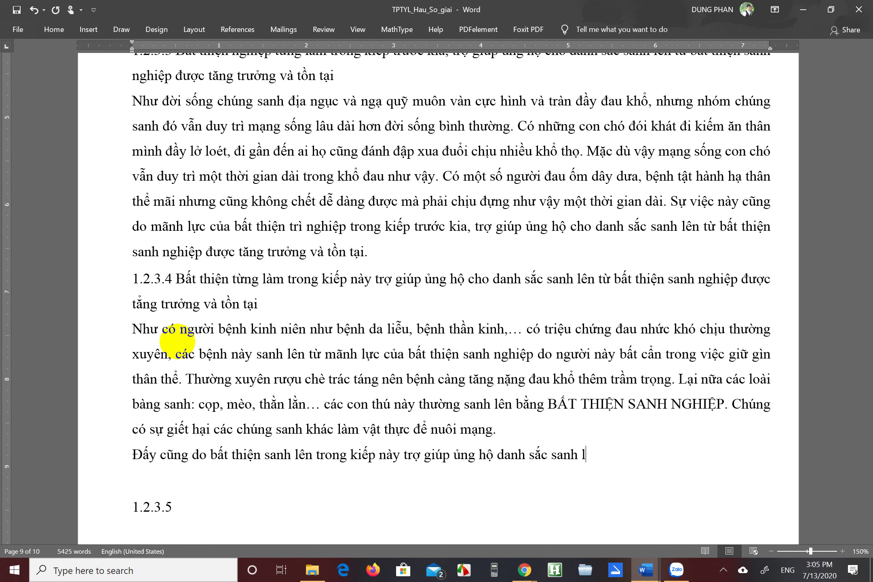
text(een tuwf)
text( baats thie)
text(nj sanh nghi)
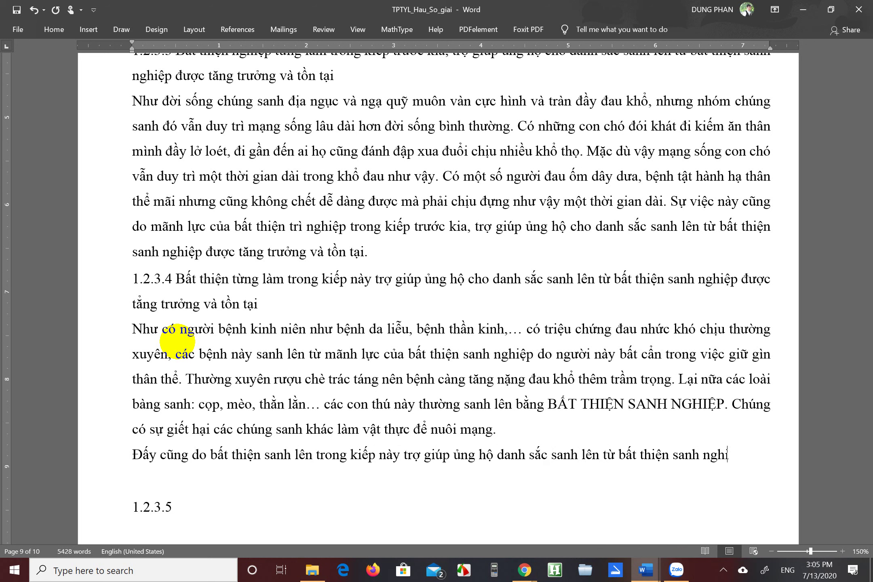
Step: Finish the paragraph with "được tẳng trưởng và tồn tại." and remove the blank line before heading 1.2.3.5
text(eejp dduwowcj tan)
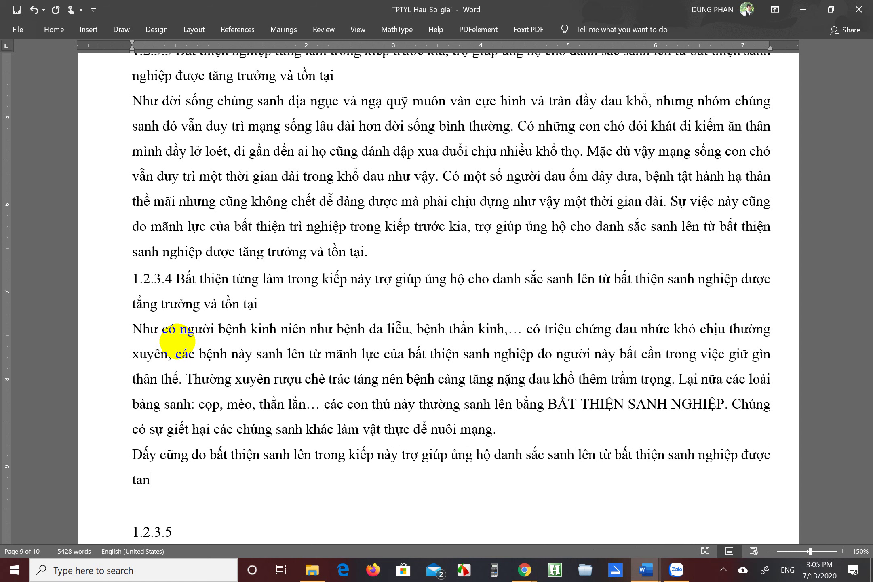
text(gwr truwowngr vaf toonf ta)
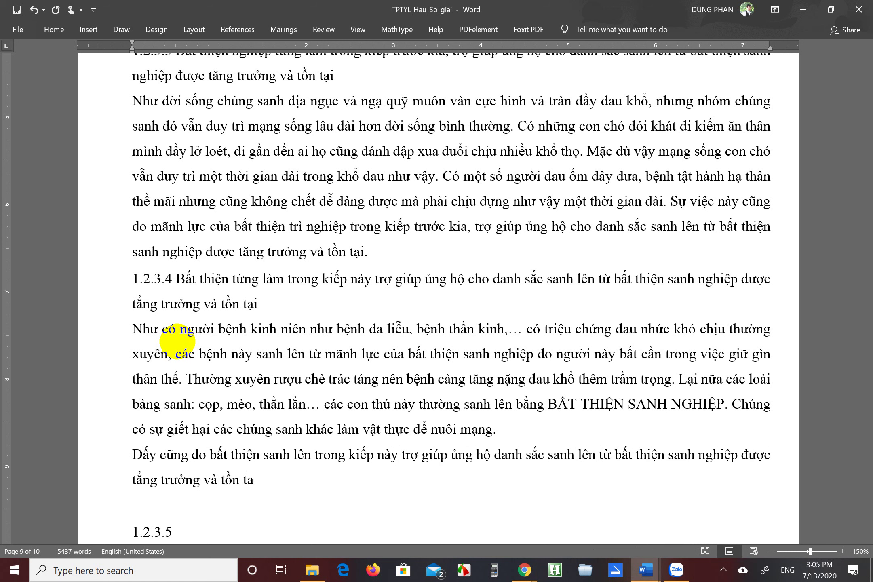
text(ij.)
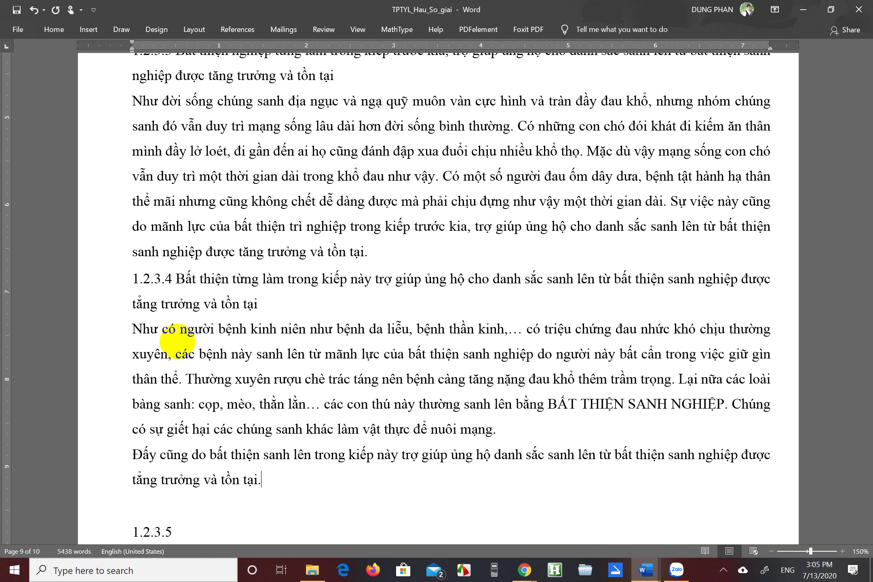
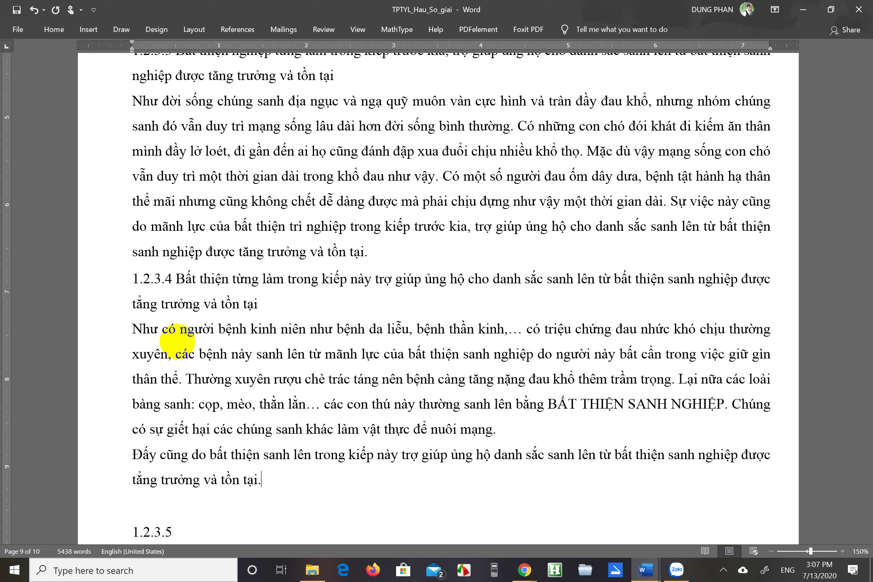
key(Delete)
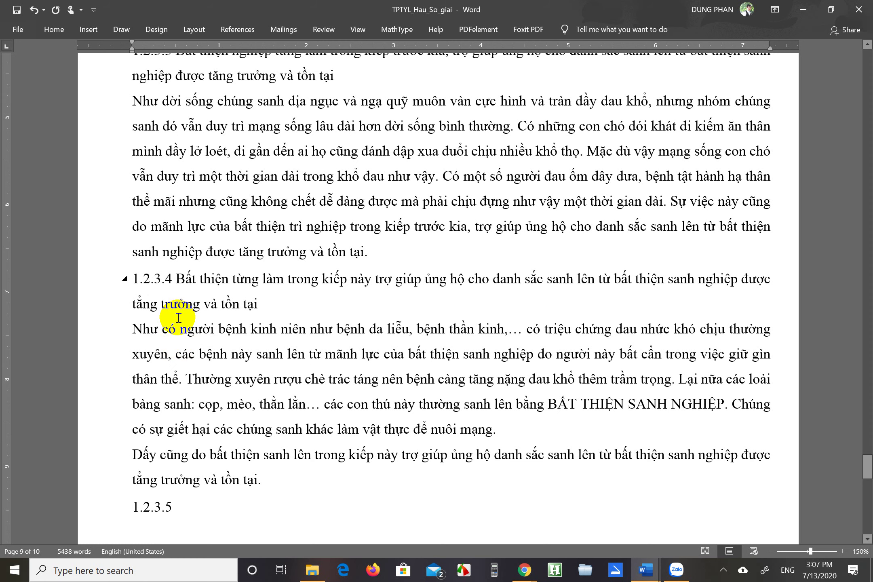
Step: Begin the text of heading 1.2.3.5 with "Thiện nghiệp từng làm trong kiếp trước kia"
scroll(179, 318, down, 1)
scroll(178, 319, down, 1)
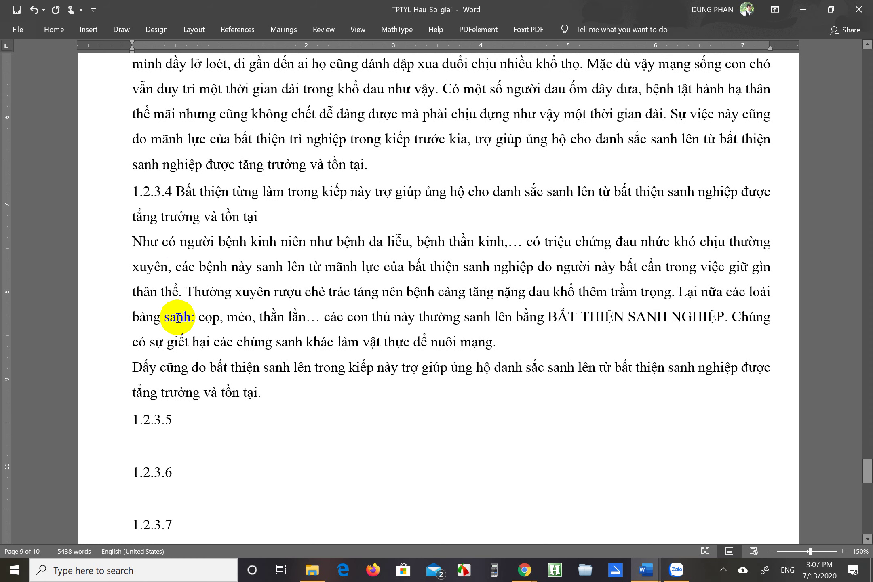
click(194, 426)
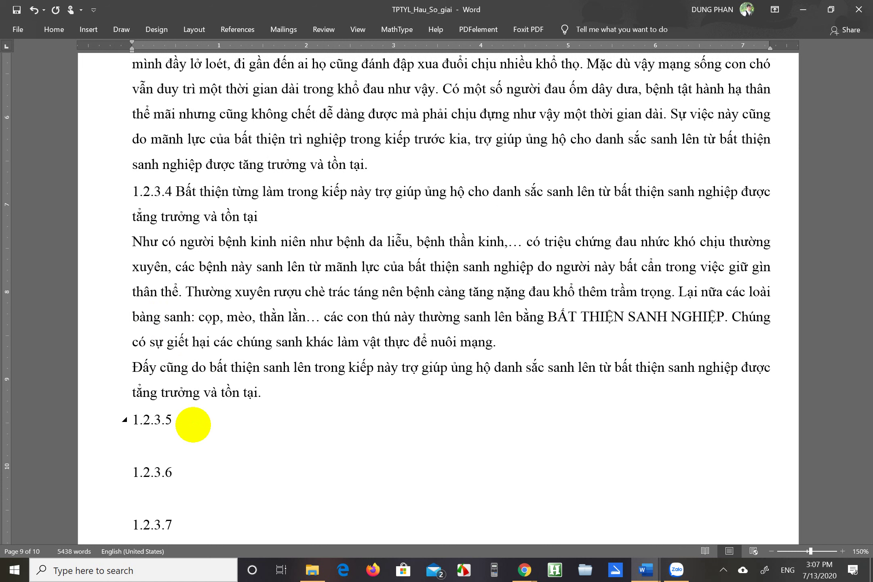
text(T)
key(BackSpace)
text(Thiện nfgh)
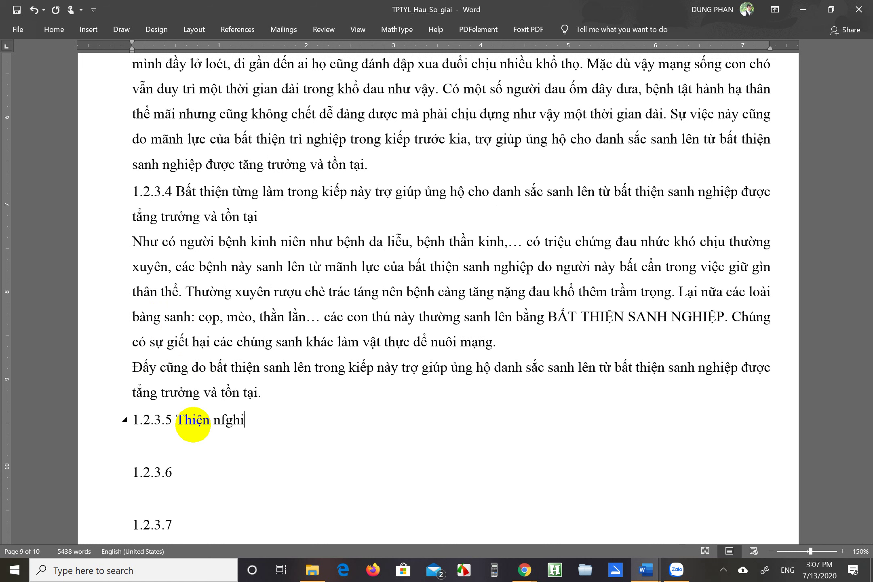
key(BackSpace)
key(BackSpace)
key(BackSpace)
key(BackSpace)
text(ghie)
text(từng)
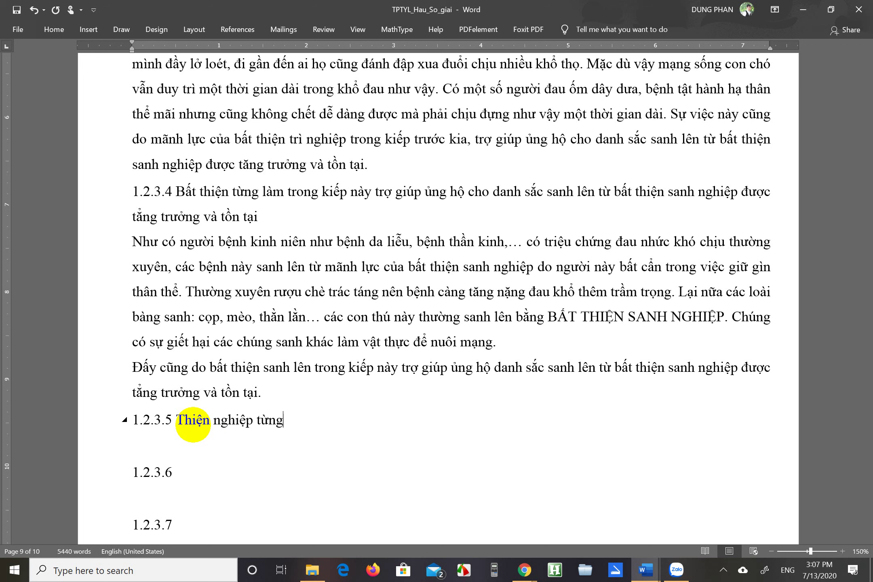
text( làm trong ki)
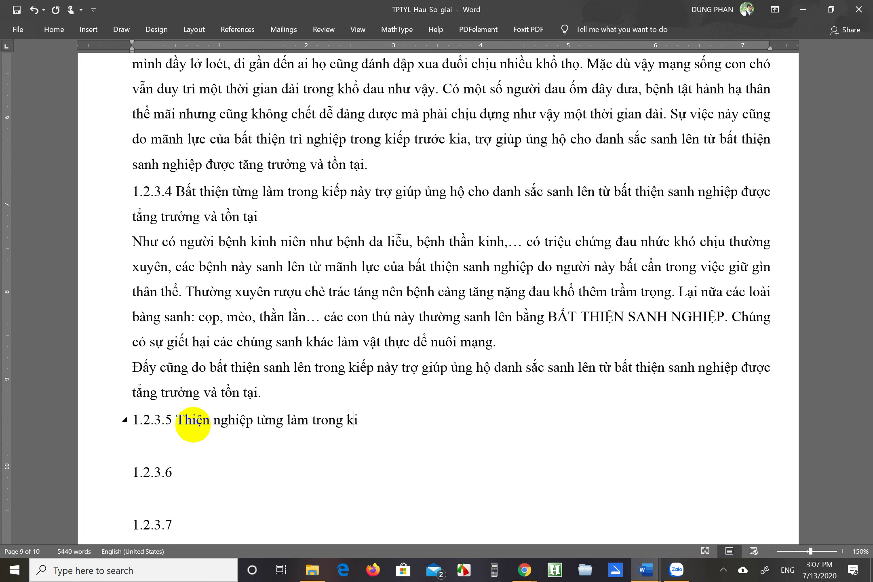
text(ếp trước kia tr)
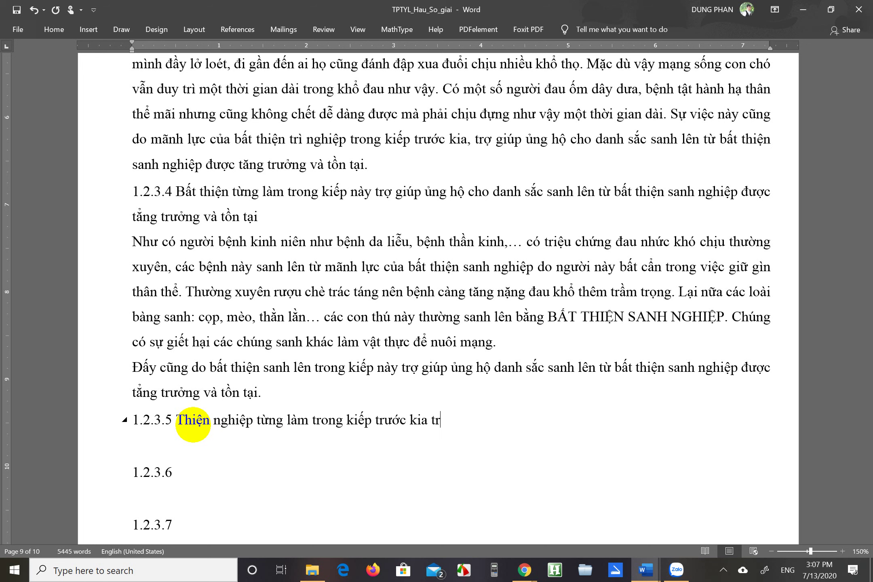
Step: Complete heading 1.2.3.5 with "trợ giúp ủng hộ cho danh sắc sanh lên từ bất thiện sạn nghiệp được tăng trưởng và tồn tại."
text(ợ giup ủng hộ)
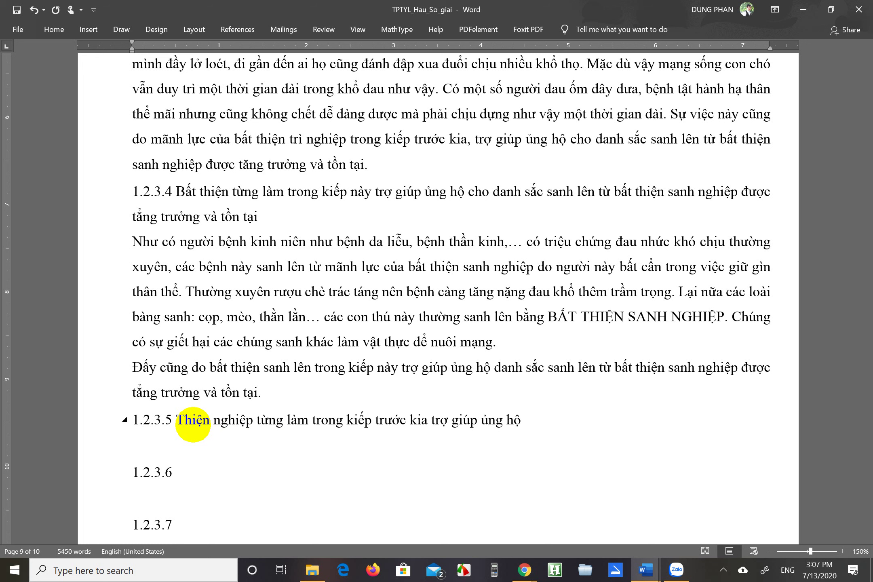
text( cho danh să)
text(c sanh lên)
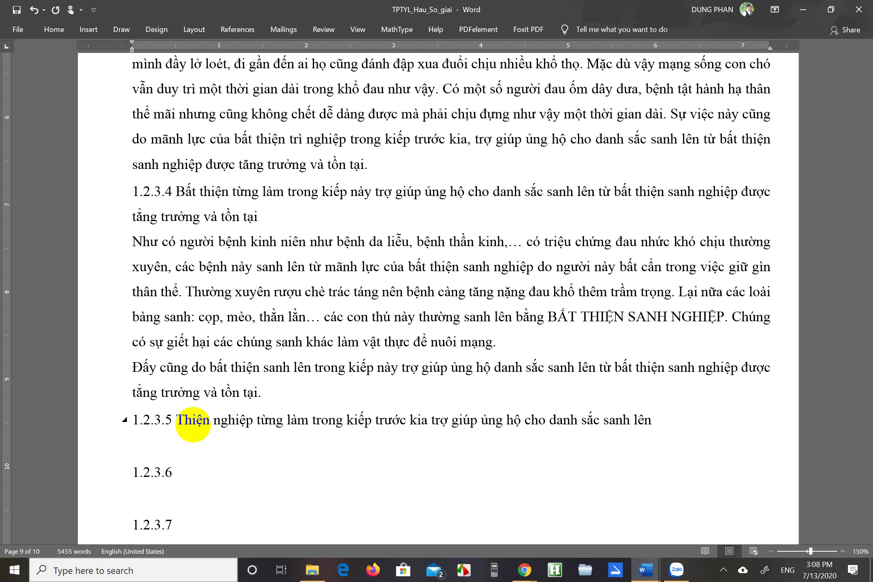
text( từ bất thiện sạn)
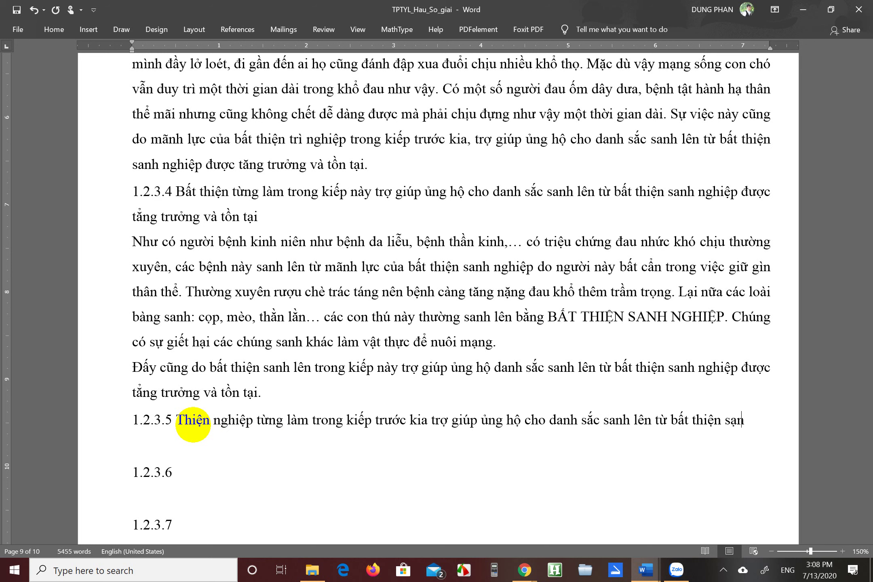
text( nghie)
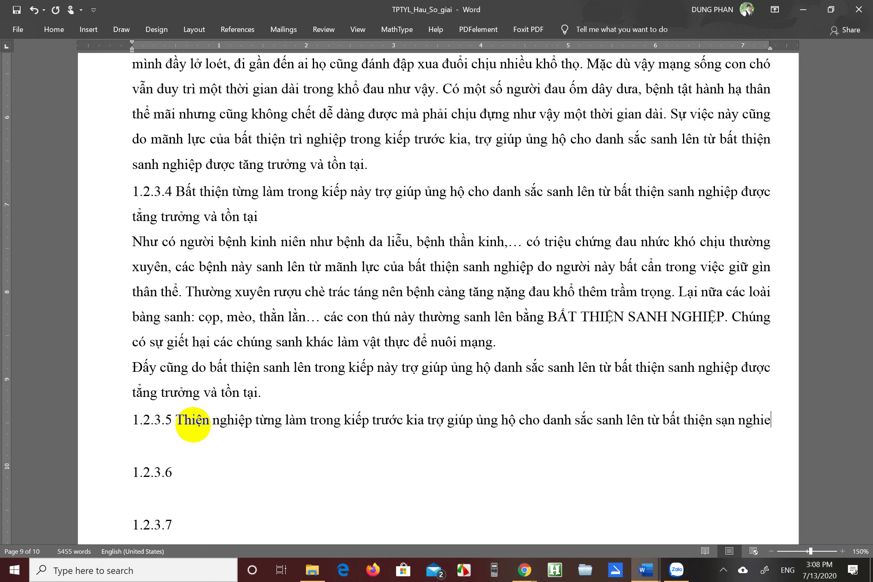
key(BackSpace)
text(ệp)
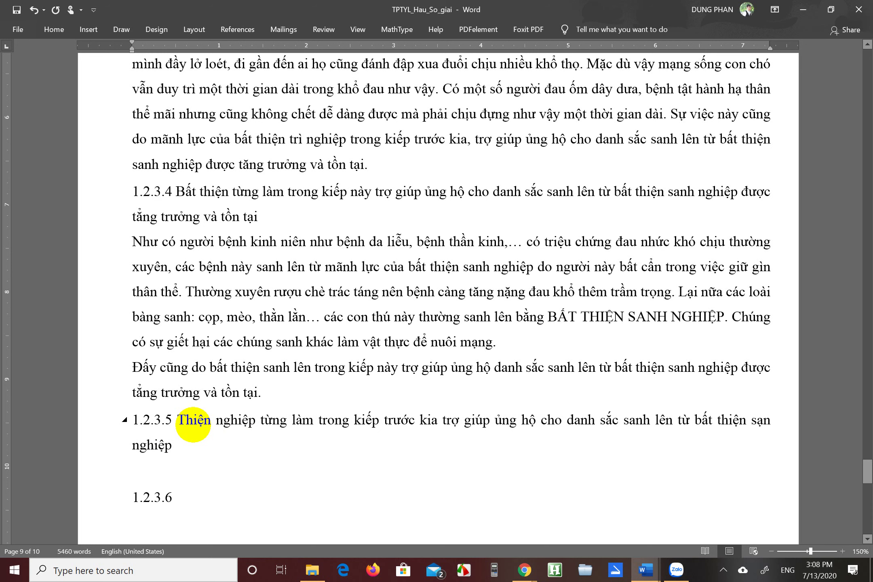
text( được tan)
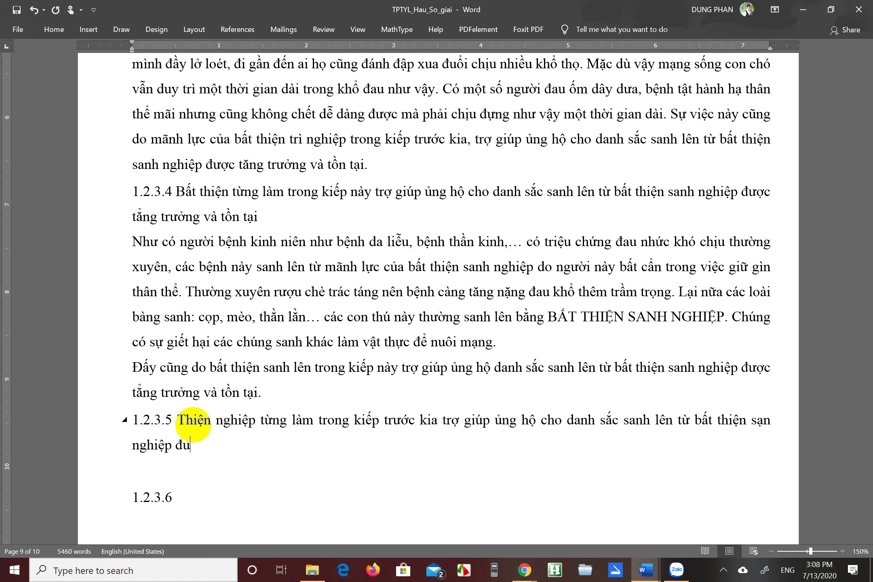
text(ăng trưởng và tồn tai)
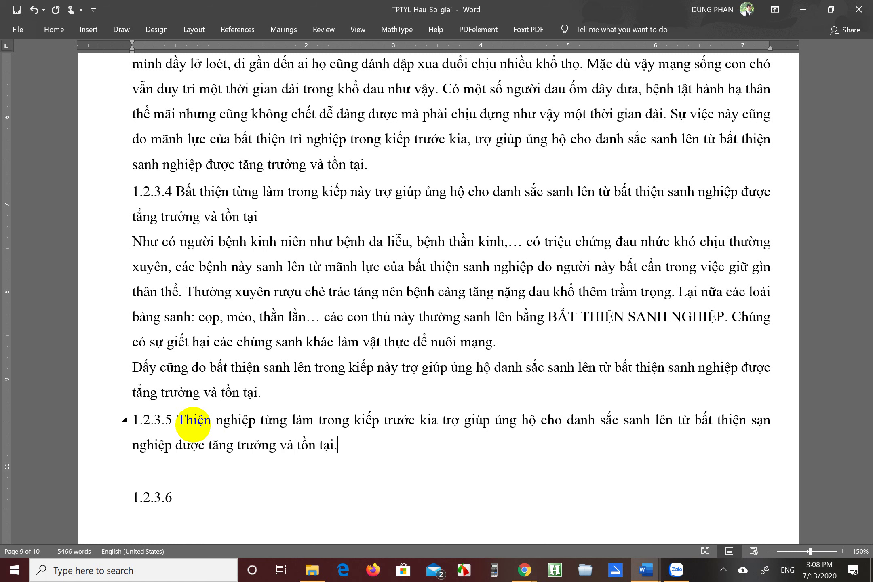
Step: Begin the paragraph under heading 1.2.3.5 with "Như có một số chó được chủ chăm sóc, nâng niu, nuôi dưỡng thương mến, được dùng"
key(Down)
text(Như có một số ch)
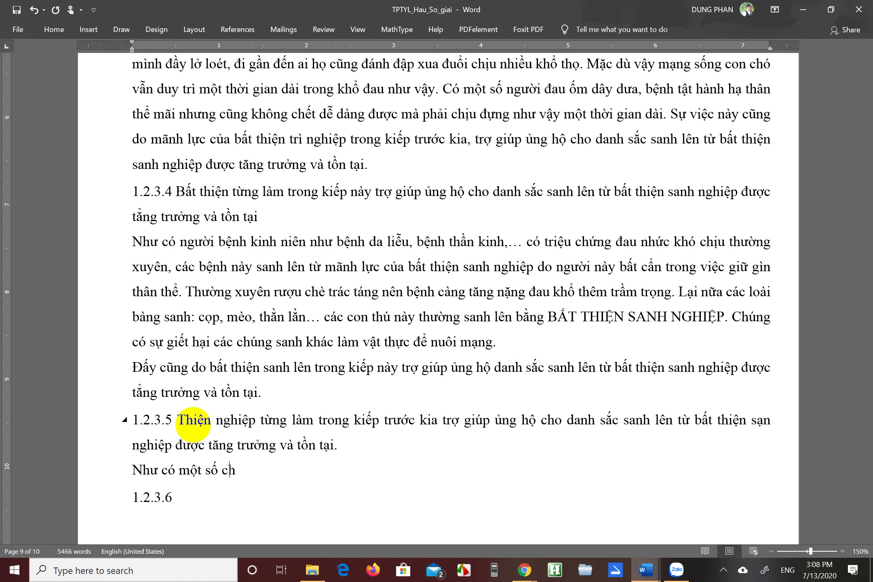
text(ó được chủ chăm s)
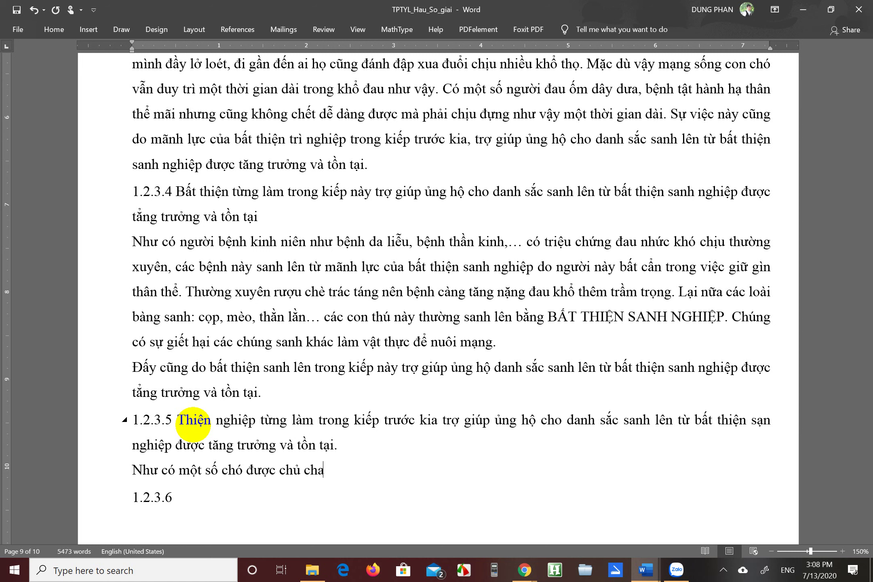
text(óc, nâng n)
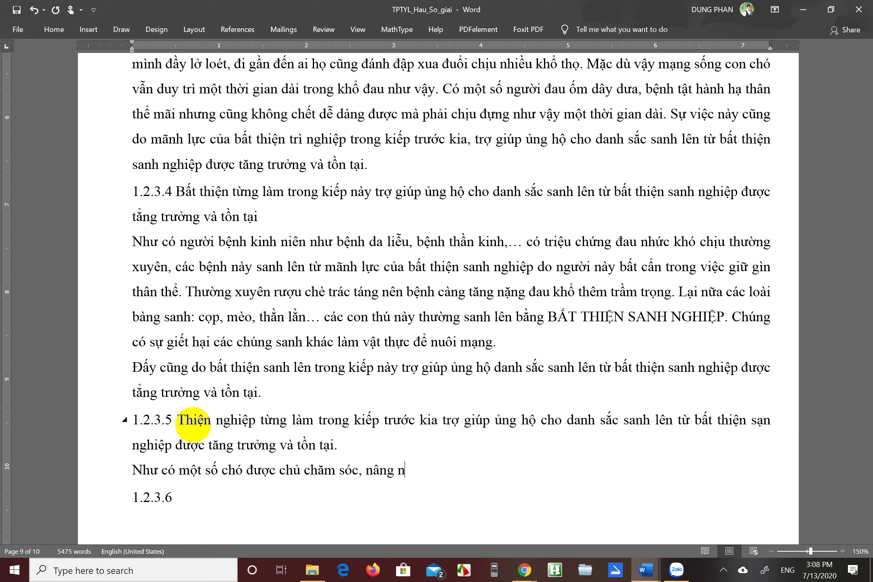
text(iu, )
text(nuôi duưỡng thươn)
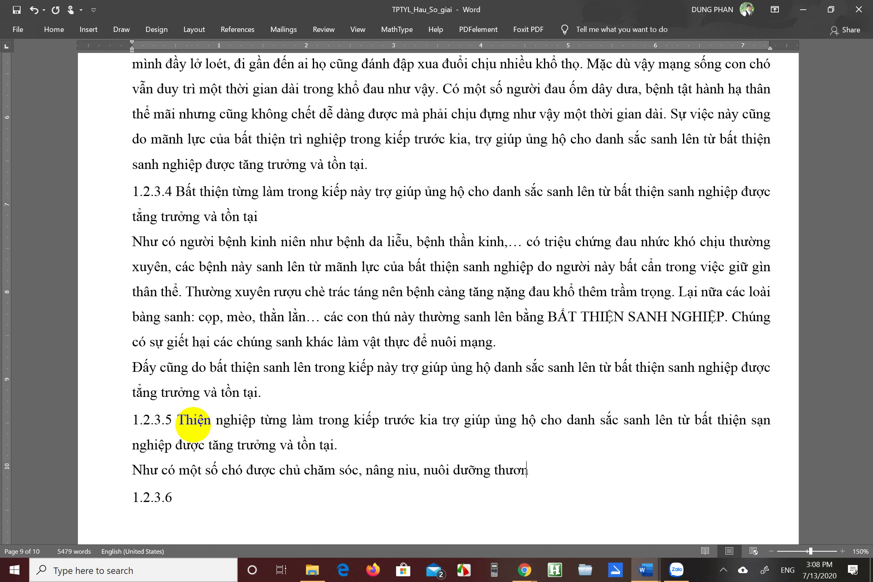
text(g mến, được dùng)
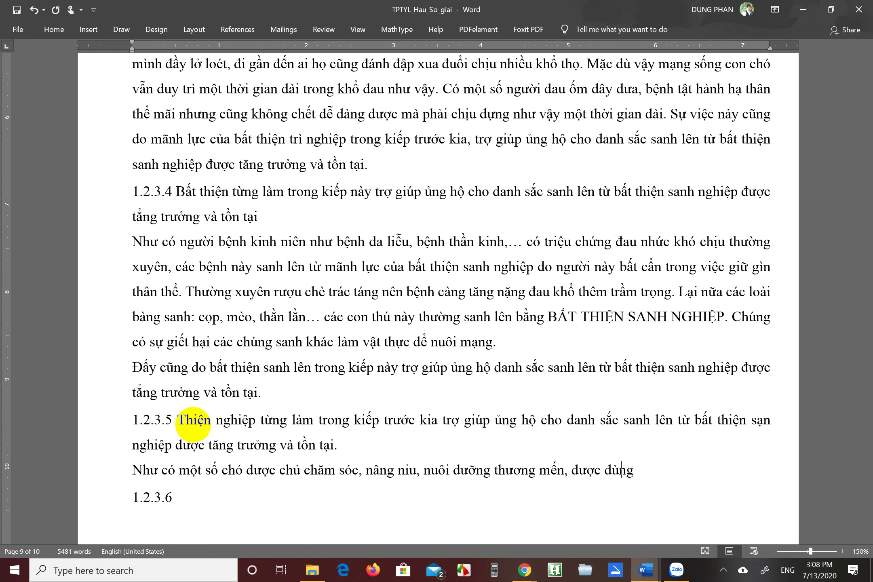
Step: Continue the paragraph with "vật thực cao cấp, sống an lạc thoải mái. Sự sung"
text( vaật thực cao câấp)
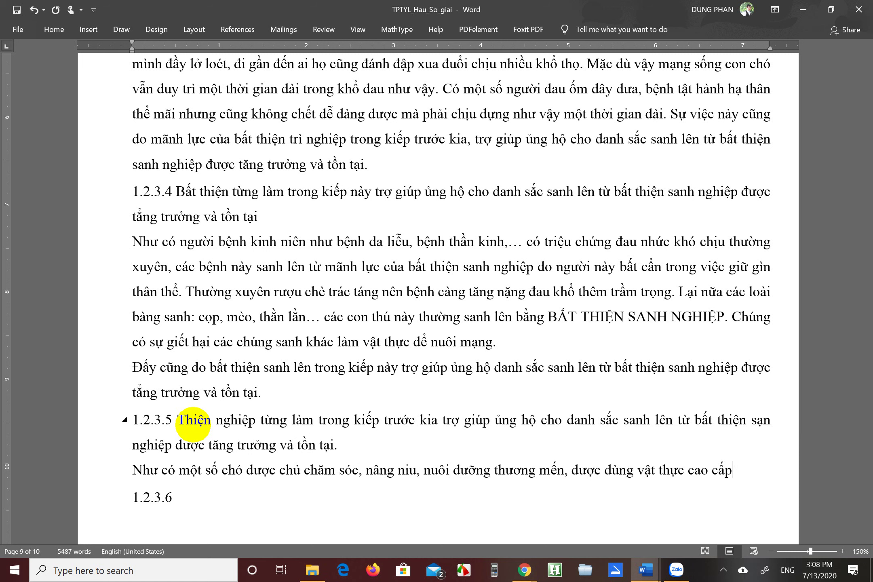
text(, sống )
text(a)
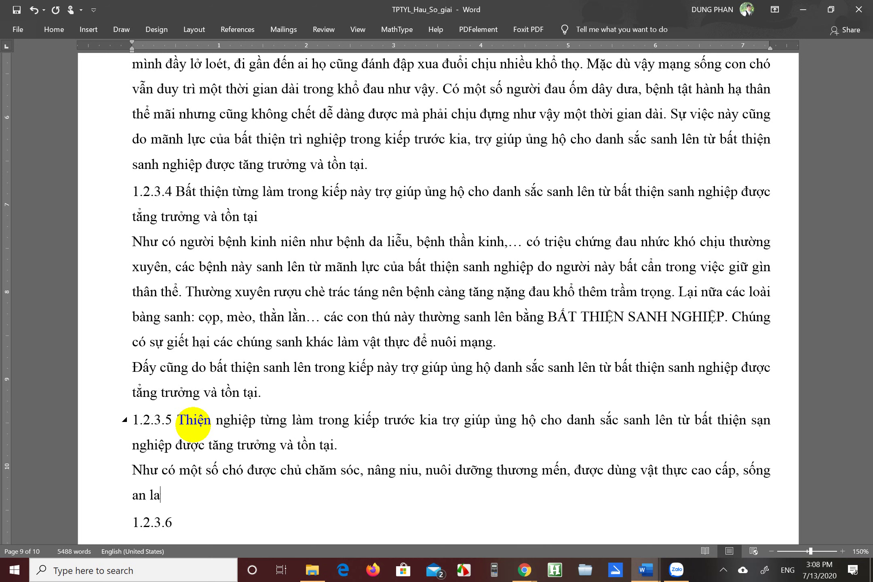
key(BackSpace)
text(ạc thoải mái. Sự sung )
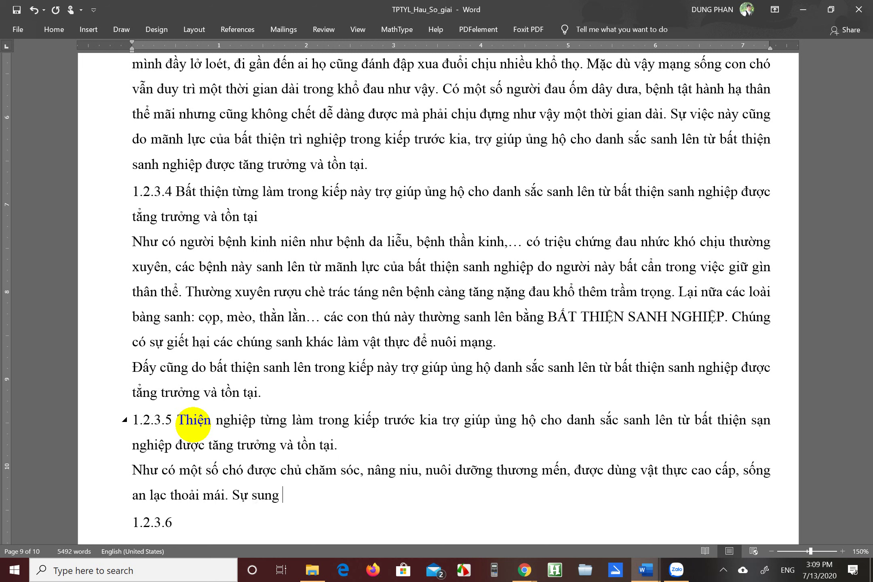
Step: Continue the sentence with "sướng ấm no này cũng do bởi mãnh lực của thiện nghiệp mà"
text(sương ấm no này cu)
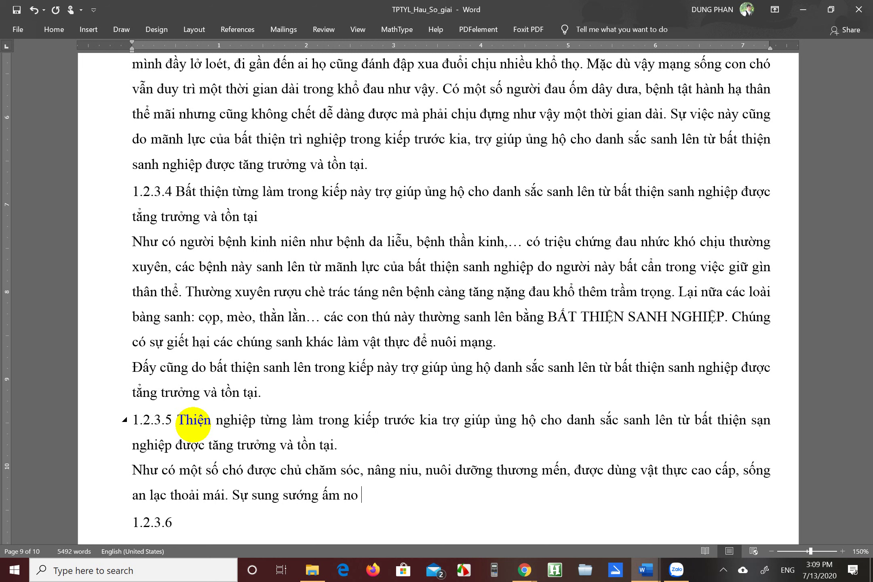
text(ng do)
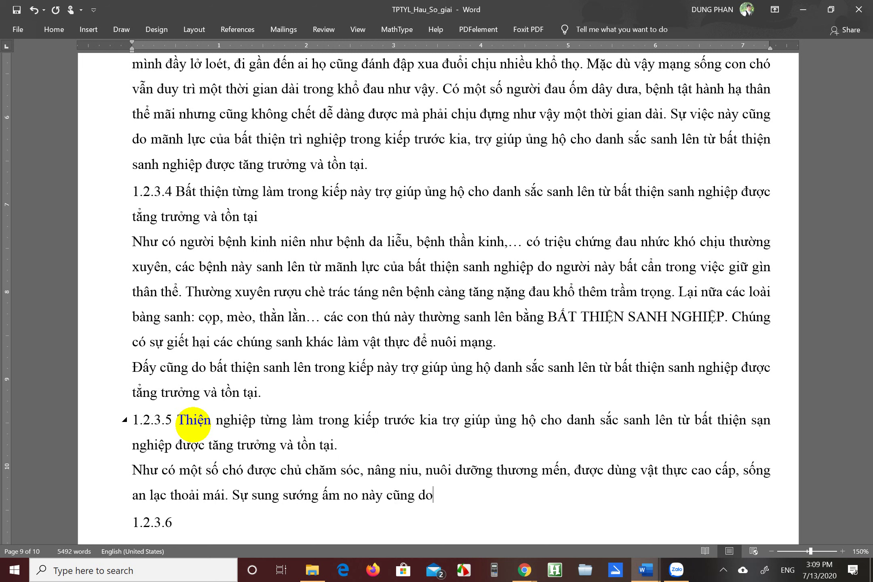
text( bởi )
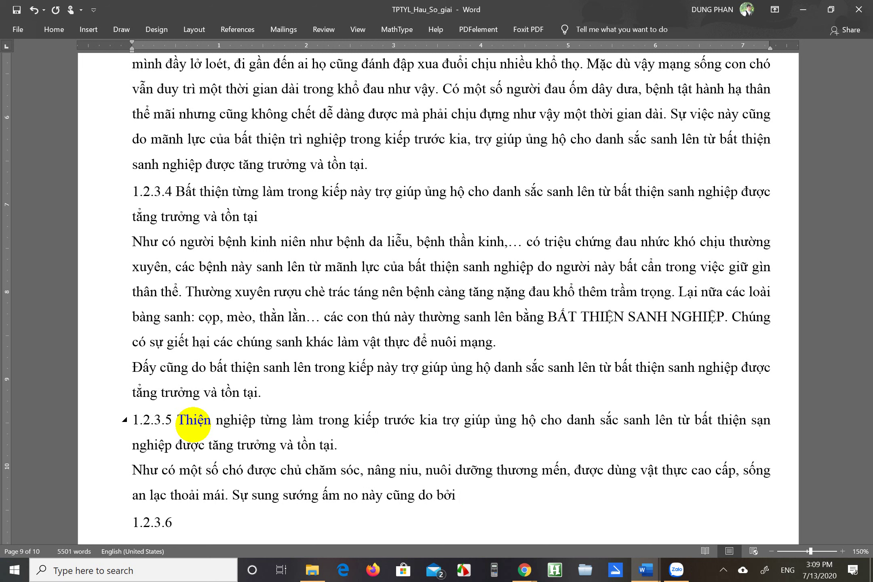
text(mãnh lực cua)
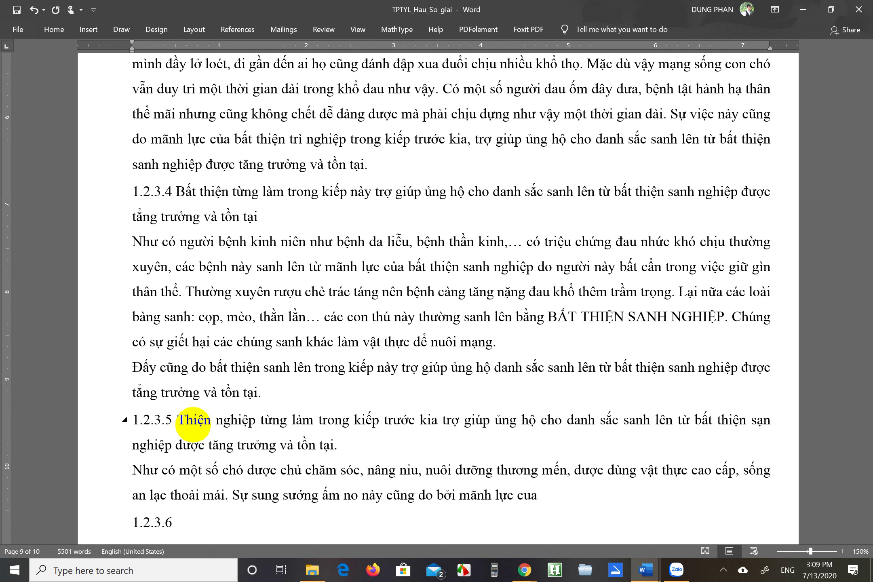
text(r thieenj n)
text(ghiệp mà)
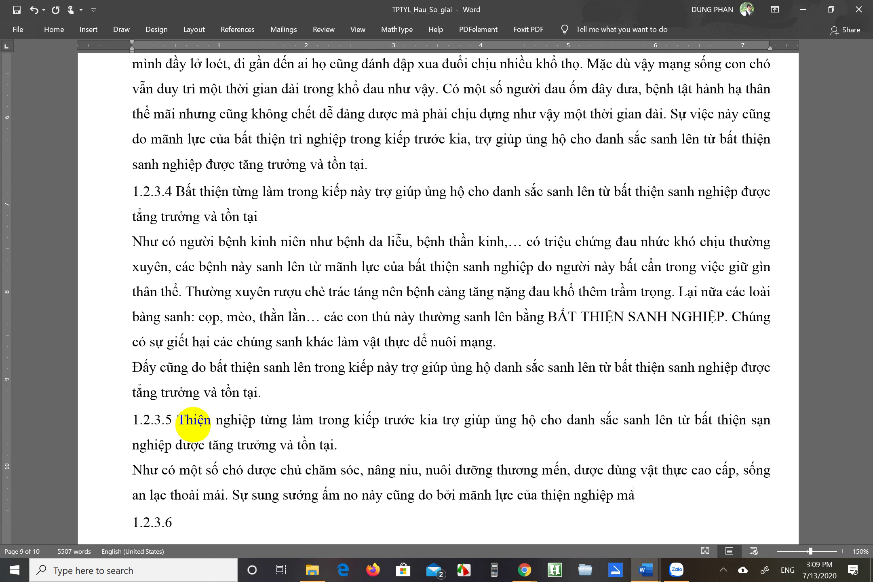
Step: Continue the sentence with "con chó đã từng làm trong kiếp trước kia trợ giúp ủng hộ cho"
text( con chó đã từng)
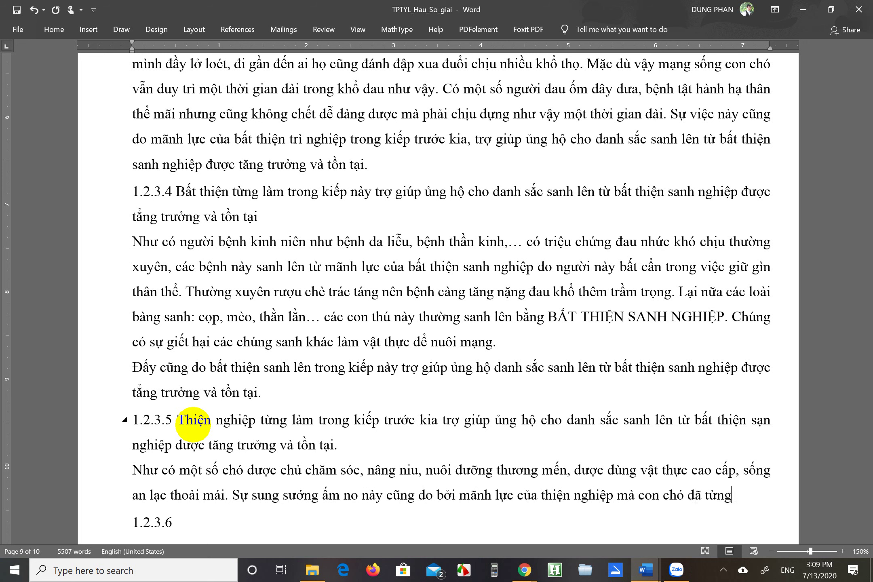
text( làm trong ki)
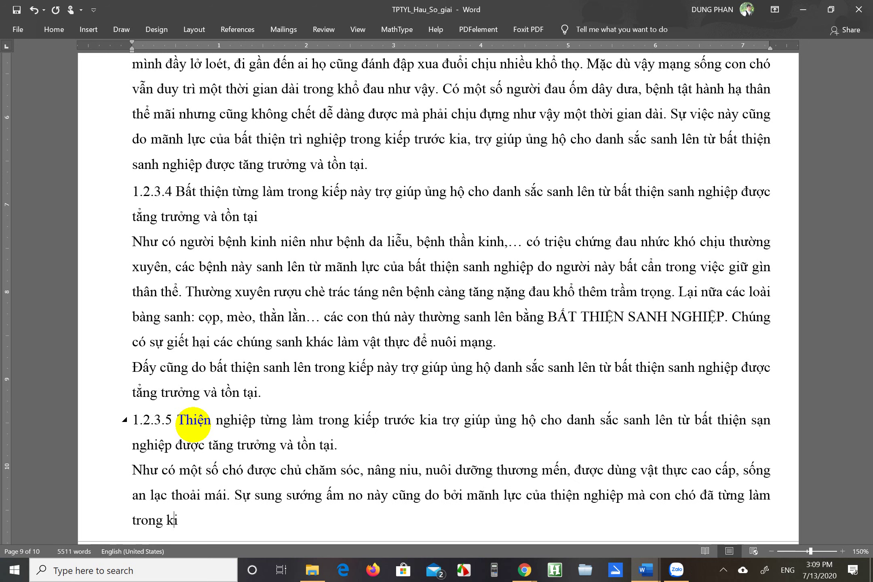
text(ếp trươ)
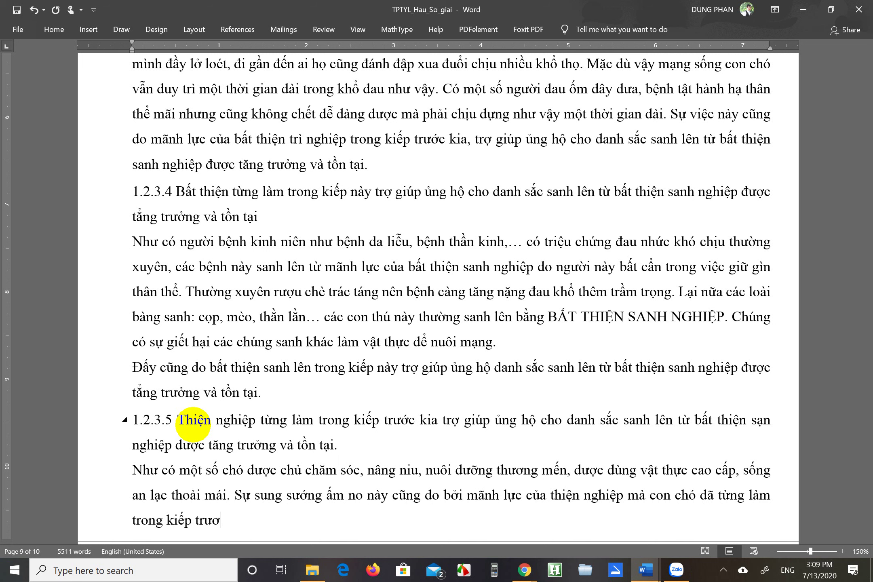
text(ớc kia trợ giúp ch)
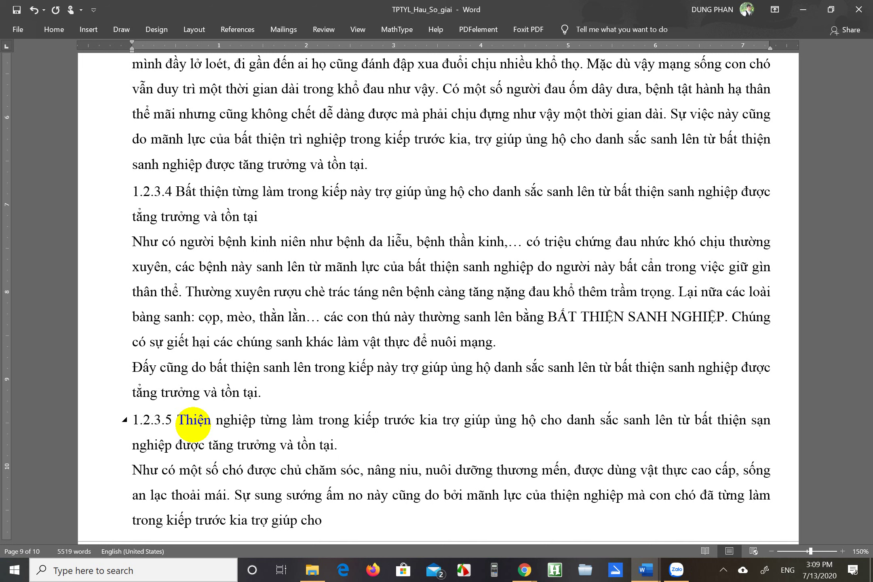
text(o)
key(BackSpace)
key(BackSpace)
key(BackSpace)
text(ung hộ cho)
Step: Add "sanh sắc (thân thể con chó đời này)" to the sentence
text( s)
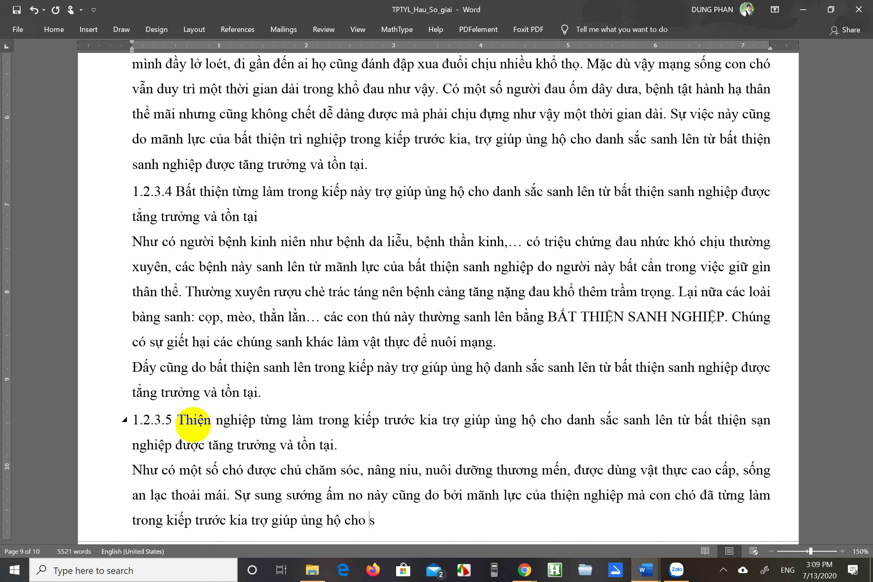
text(anh sắc (thân)
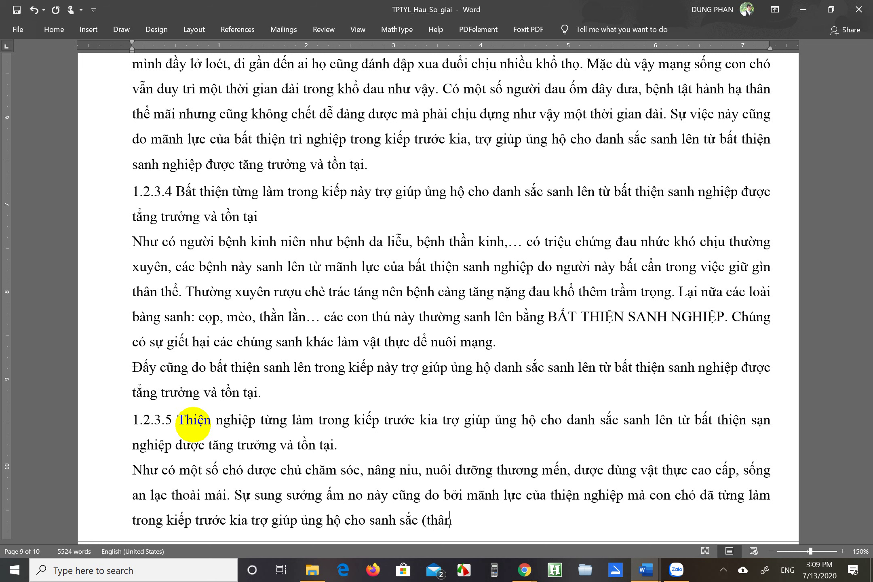
text( thể con chó đo)
text(wf)
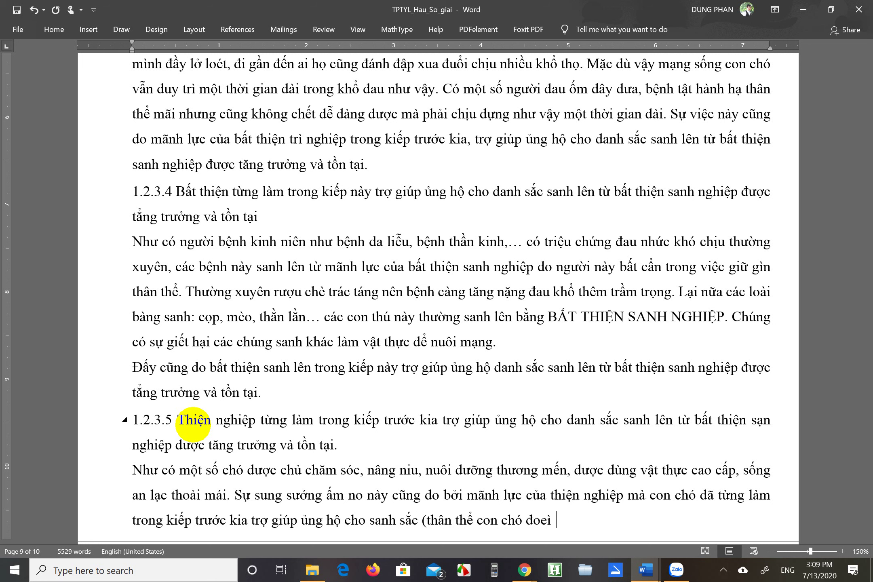
text(i này))
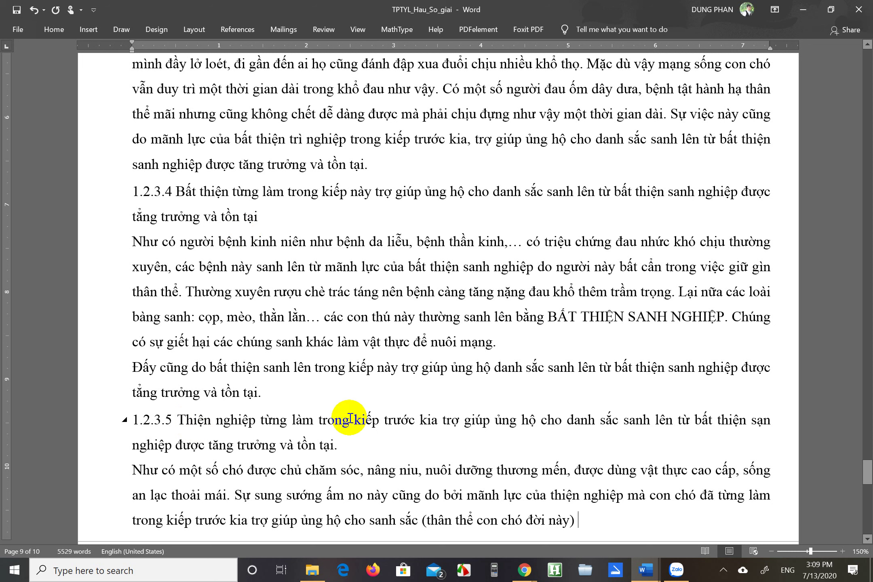
Step: Replace "sanh sắc" before the parenthesis with "sắc pháp"
click(419, 520)
key(BackSpace)
key(BackSpace)
key(BackSpace)
key(BackSpace)
key(BackSpace)
key(BackSpace)
key(BackSpace)
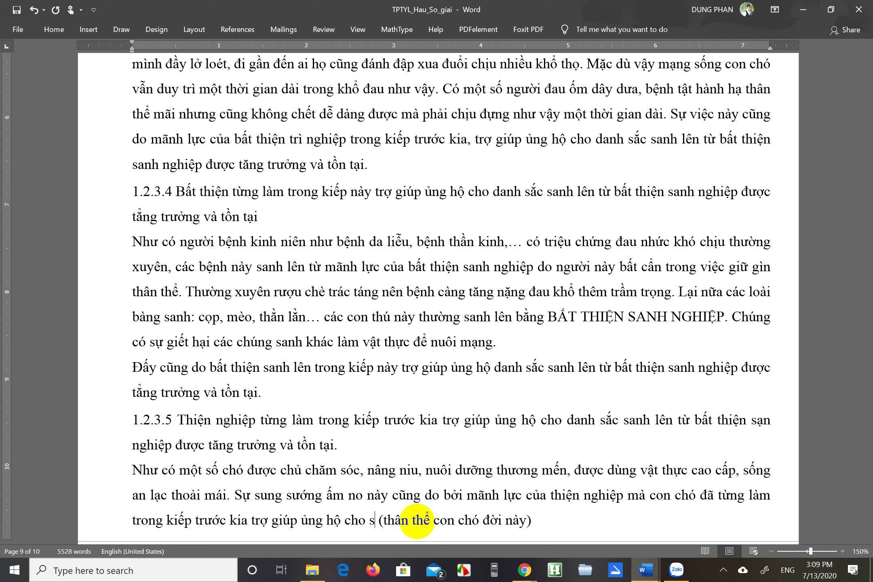
text(ắc phá)
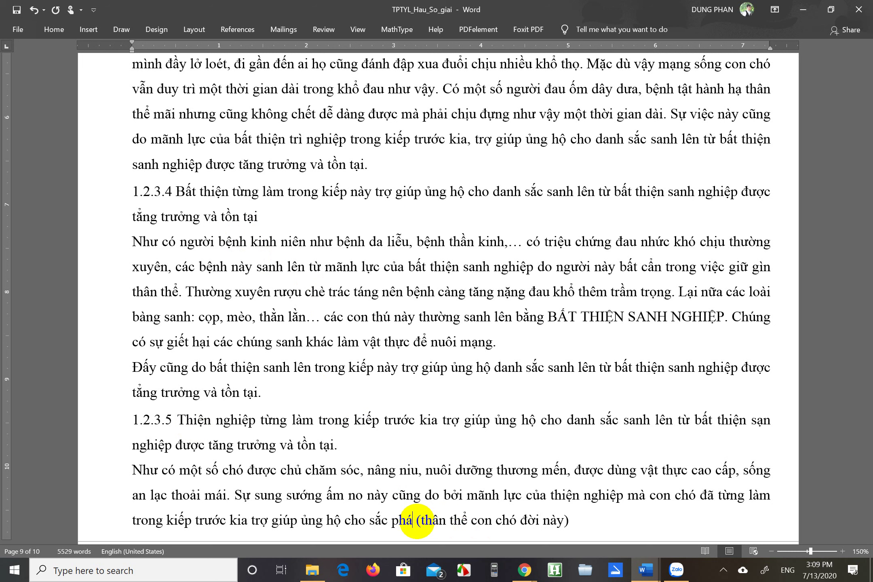
text(p)
Step: Continue the 1.2.3.5 example sentence with "và danh pháp (tâm hữu phần) sanh lên"
text( và )
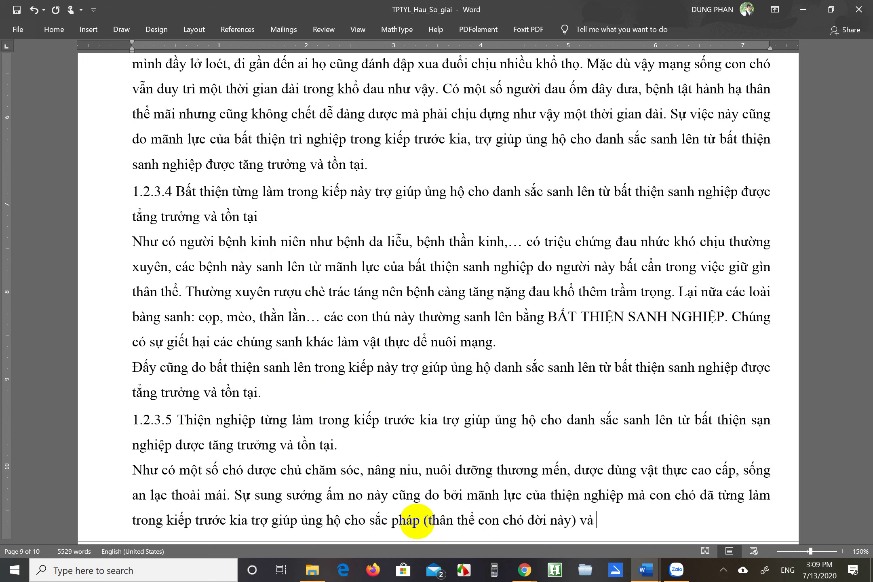
text(danh pháp)
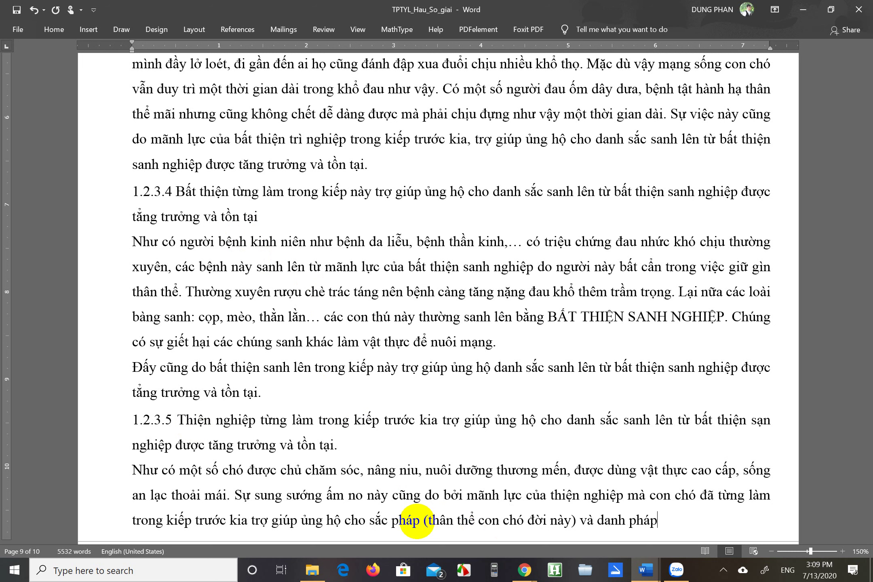
text( (tam hữu phâ)
text(n) san)
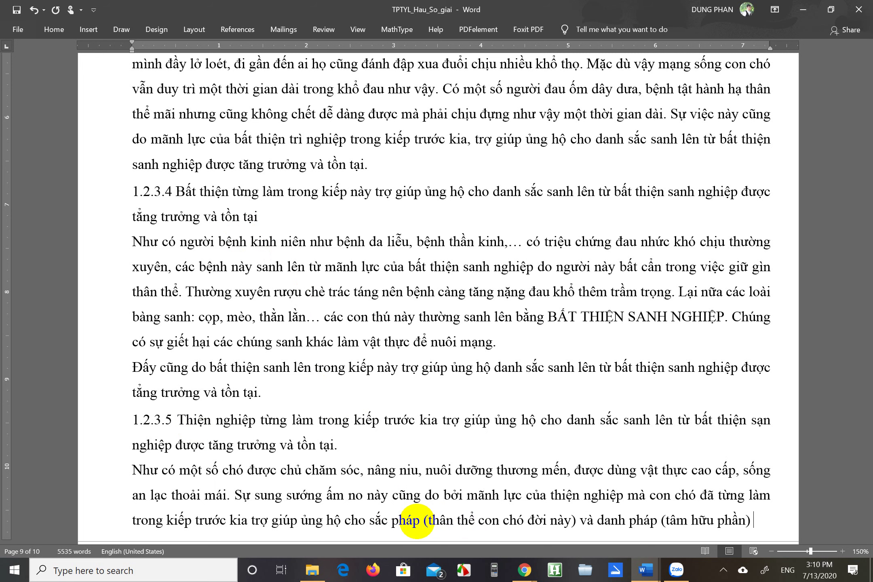
text(h lên)
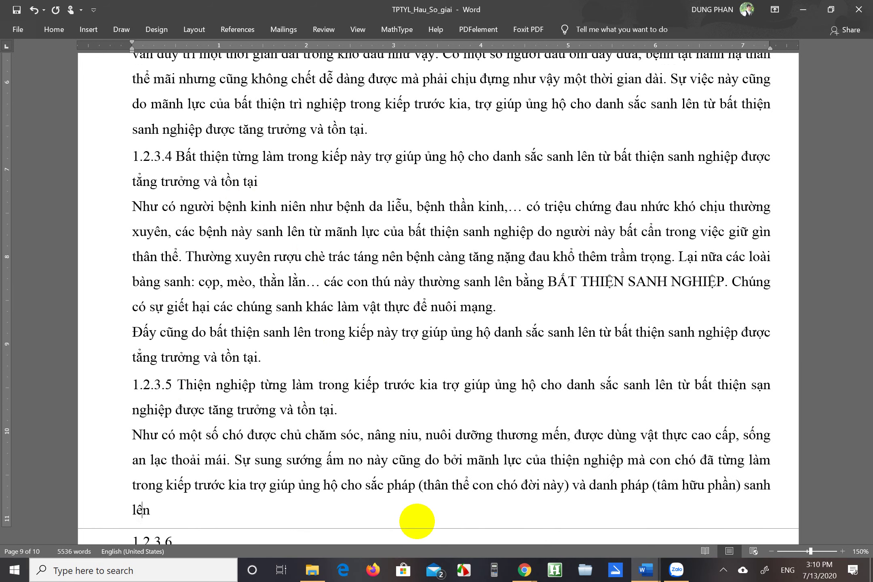
Step: Finish the 1.2.3.5 example sentence with "từ bất thiện sanh nghiệp được tăng trưởng và tồn tại."
text( từ bất thie)
text(n sanh ng)
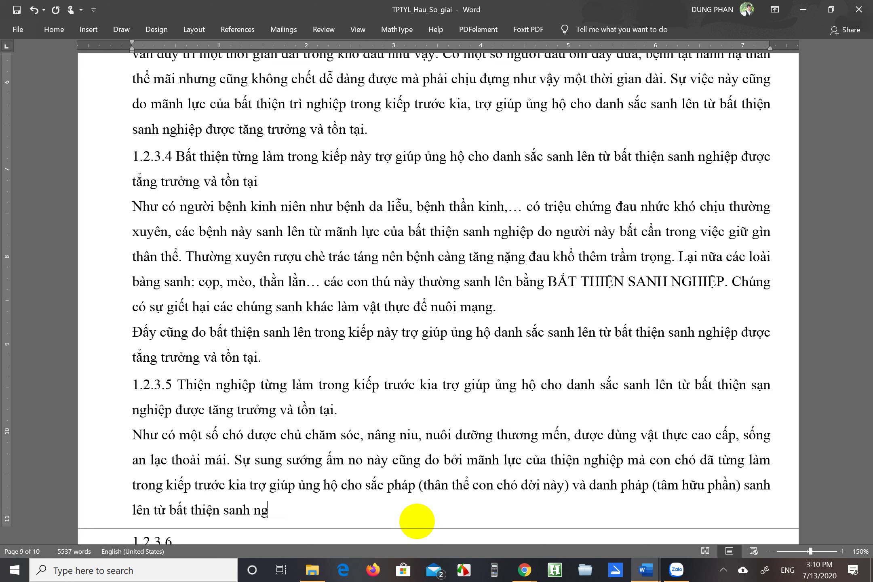
text(hiệp được tăng)
text( trưởng và )
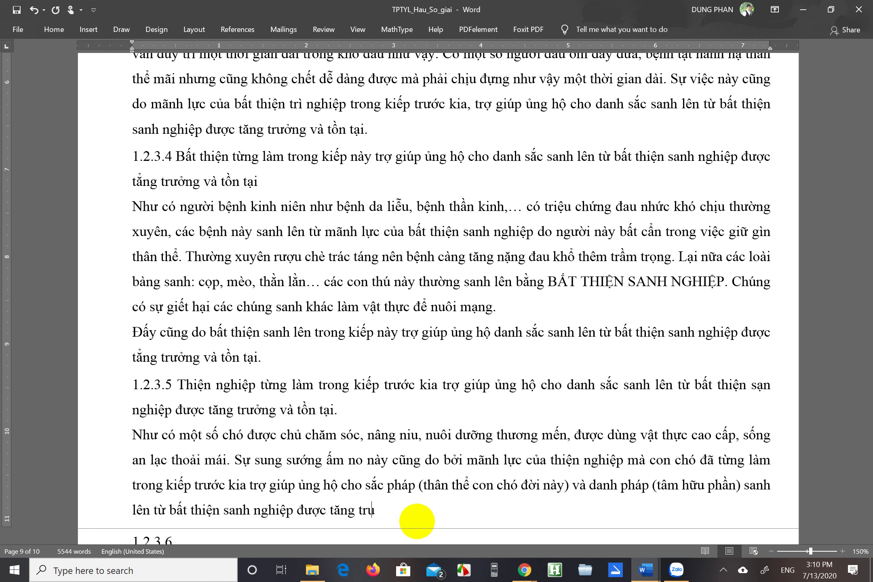
text(tồn tai)
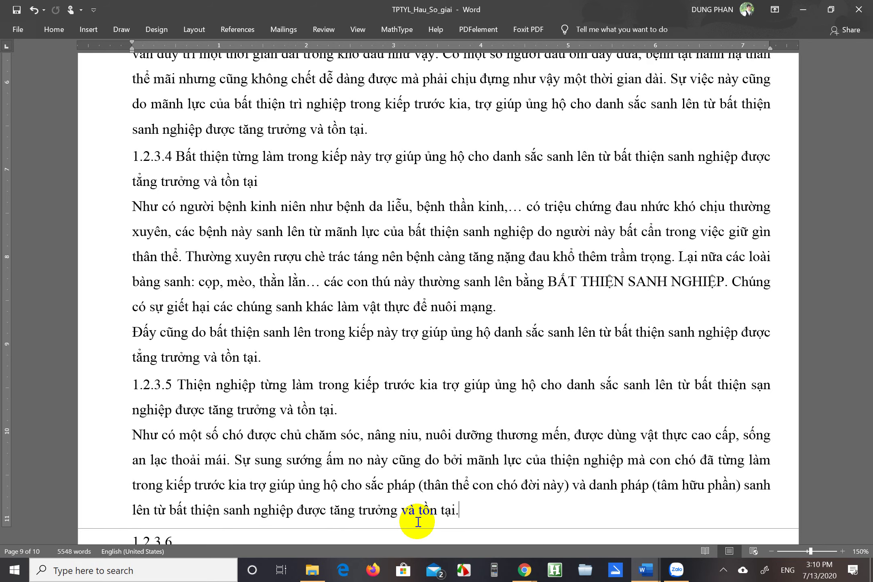
Step: Examine the cause and result entries in the table BẢNG 1. TRÌ NGHIỆP below the empty headings 1.2.3.6 and 1.2.3.7
scroll(452, 480, down, 5)
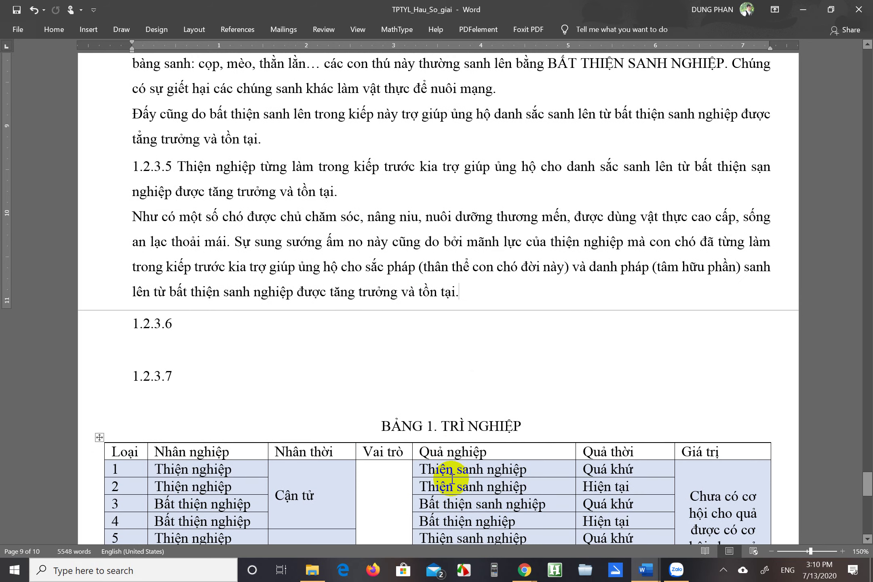
scroll(452, 481, down, 3)
scroll(453, 479, down, 3)
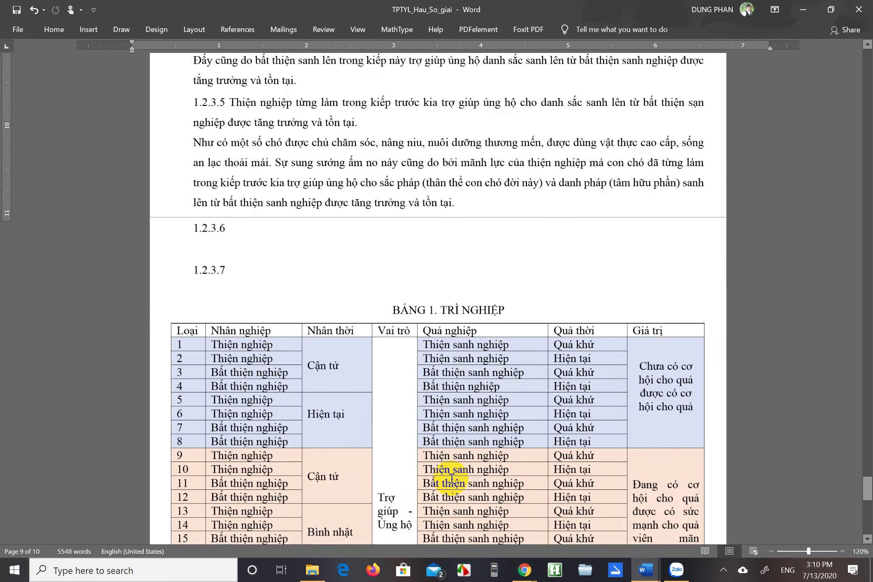
scroll(452, 479, down, 2)
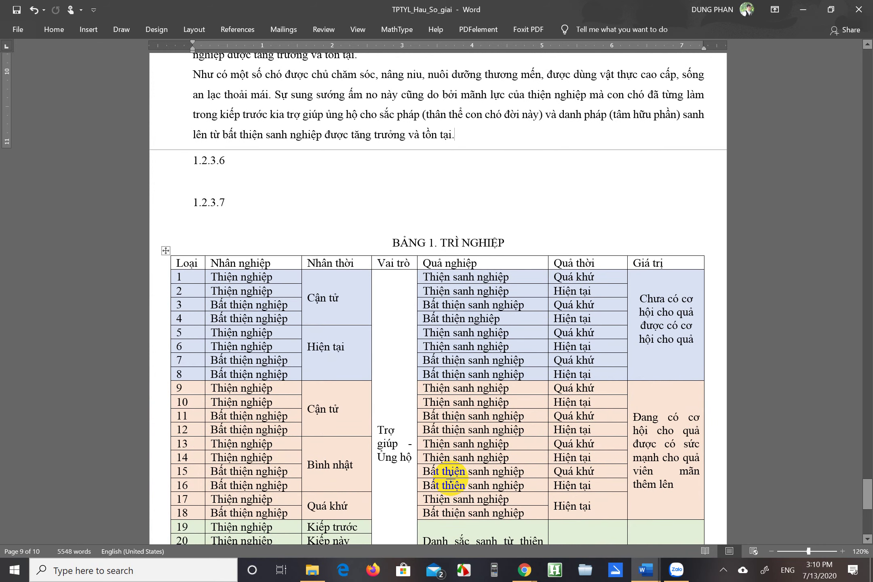
scroll(452, 477, down, 1)
scroll(451, 478, down, 1)
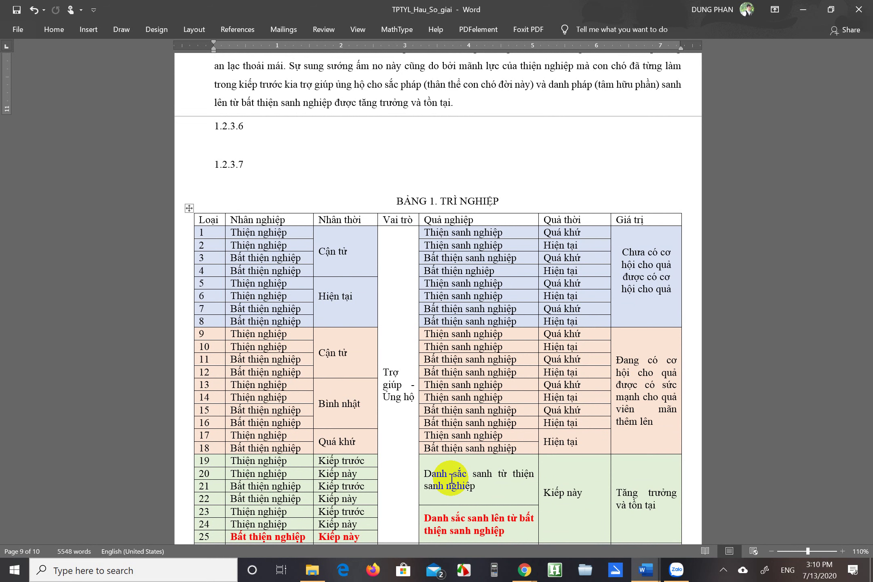
scroll(529, 435, up, 3)
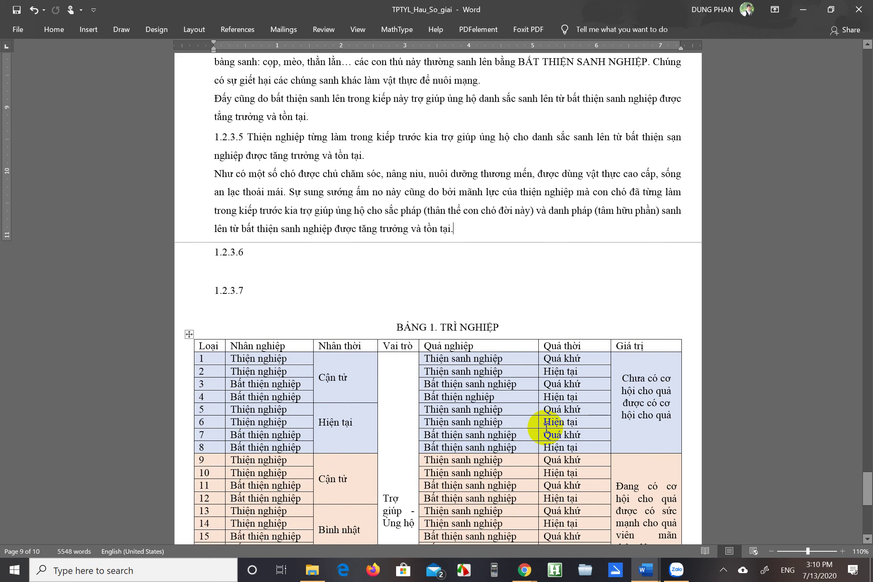
scroll(547, 426, up, 5)
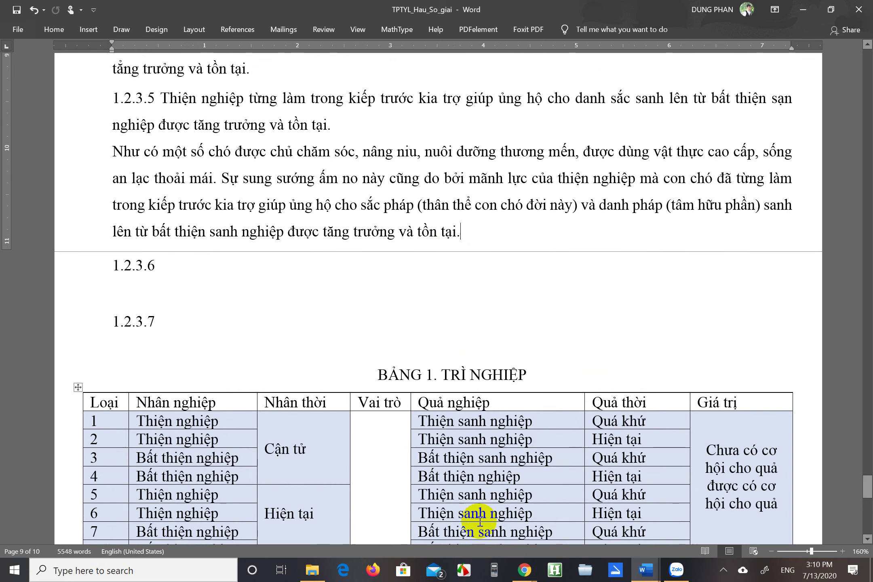
Step: Switch to the Google Meet call in Chrome to check on the participant, and return to the TPTYL_Hau_So_giai document in Word
mouse_move(521, 568)
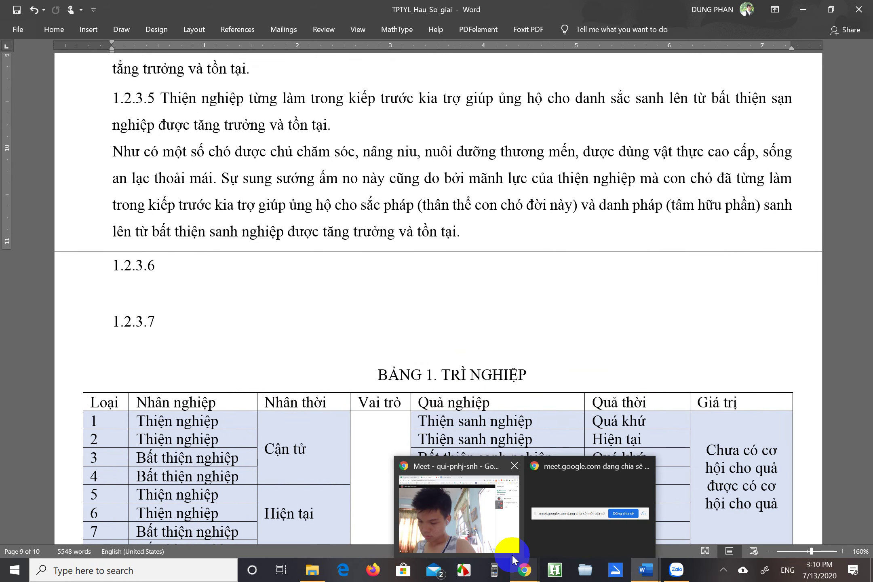
click(479, 537)
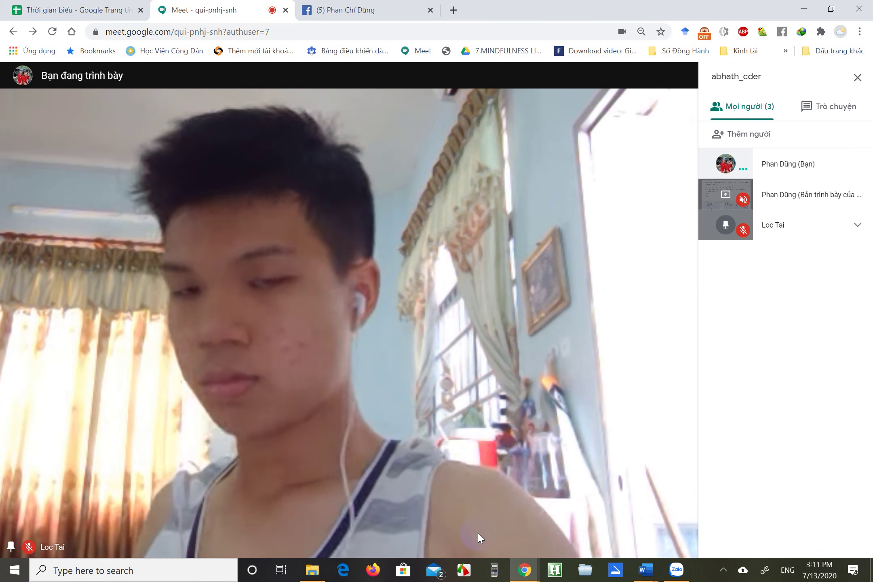
click(478, 533)
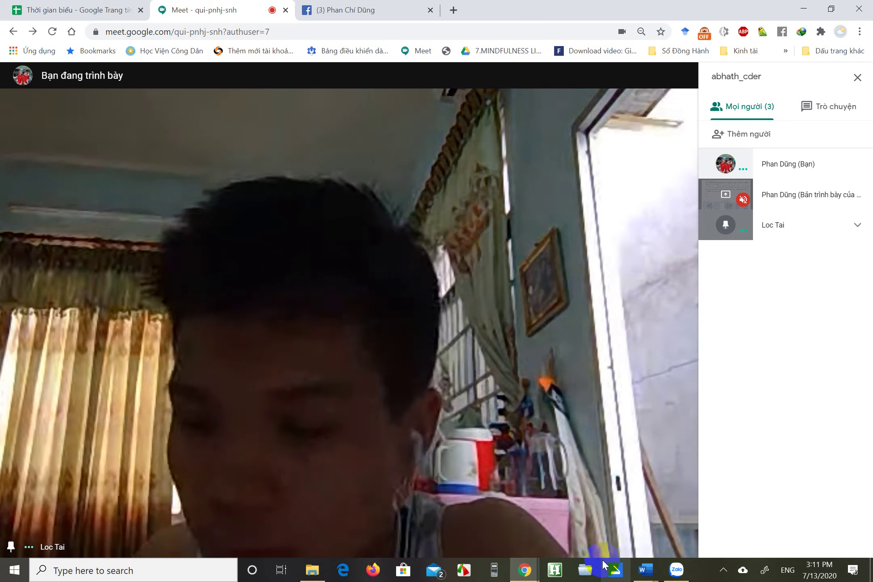
click(633, 572)
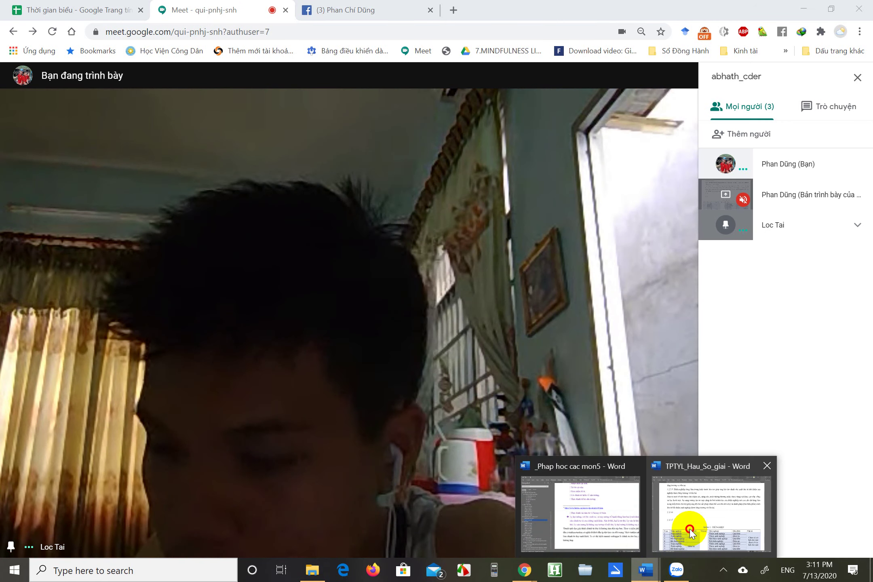
click(691, 533)
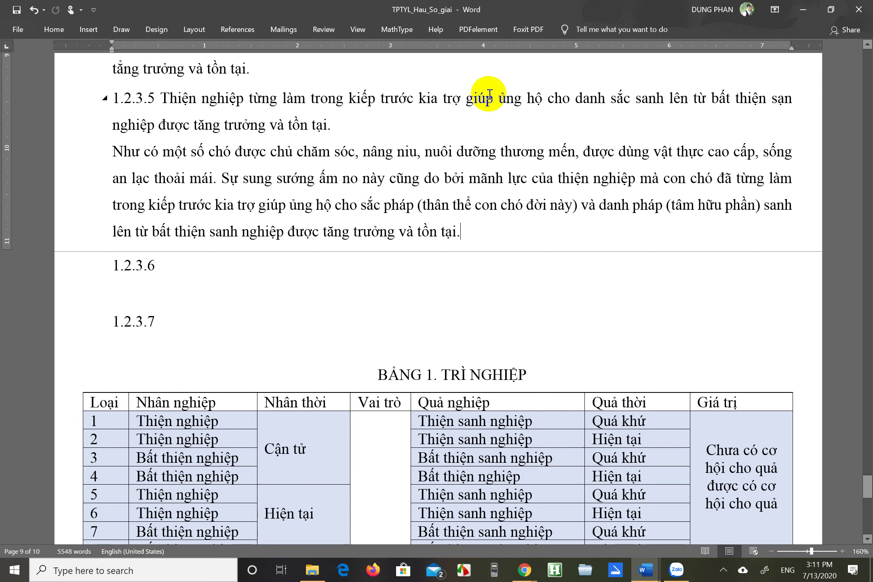
Step: Correct "sạn" to "sanh" in the phrase "bất thiện sanh nghiệp" of heading 1.2.3.5
click(802, 103)
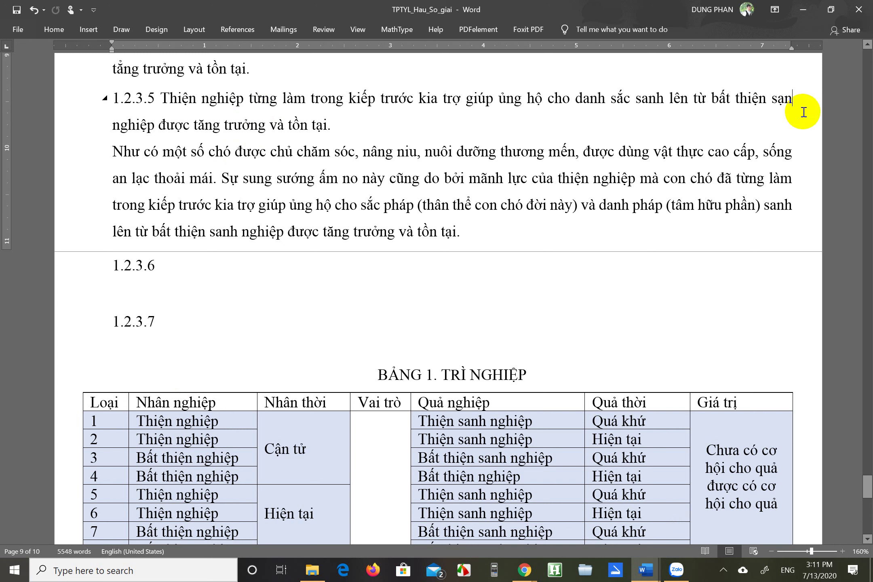
key(ctrl+z)
key(ctrl+z)
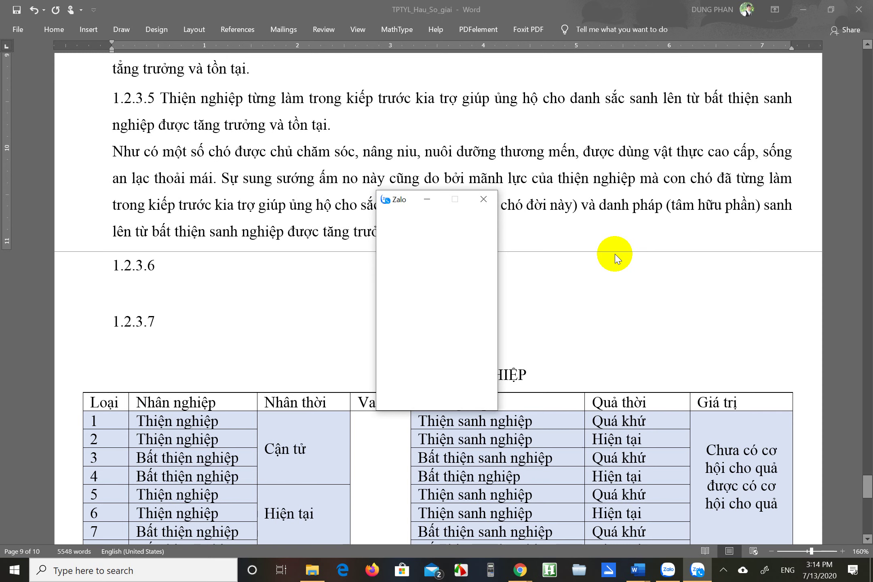
Step: Switch to the Thời gian biểu spreadsheet in Chrome and review the weekly work schedule on the lich lam viec sheet
mouse_move(520, 569)
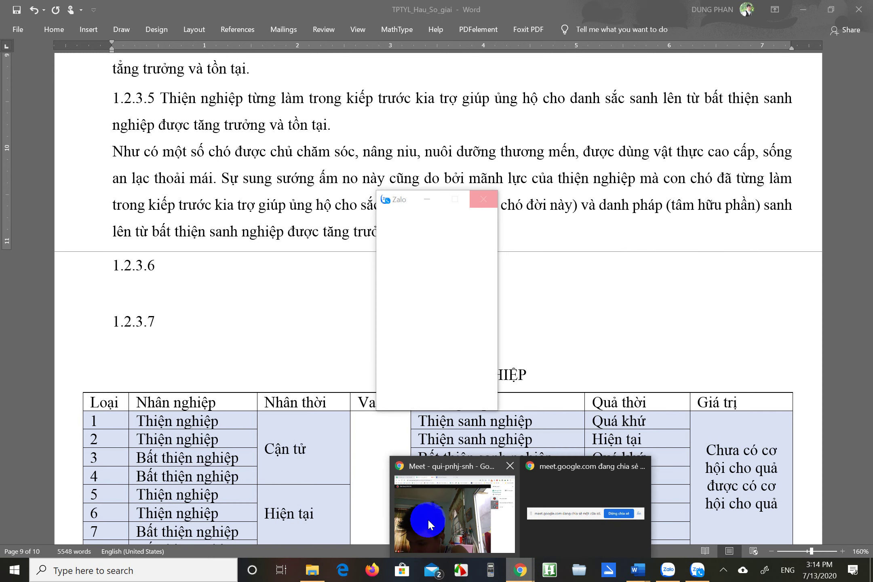
click(428, 518)
click(76, 9)
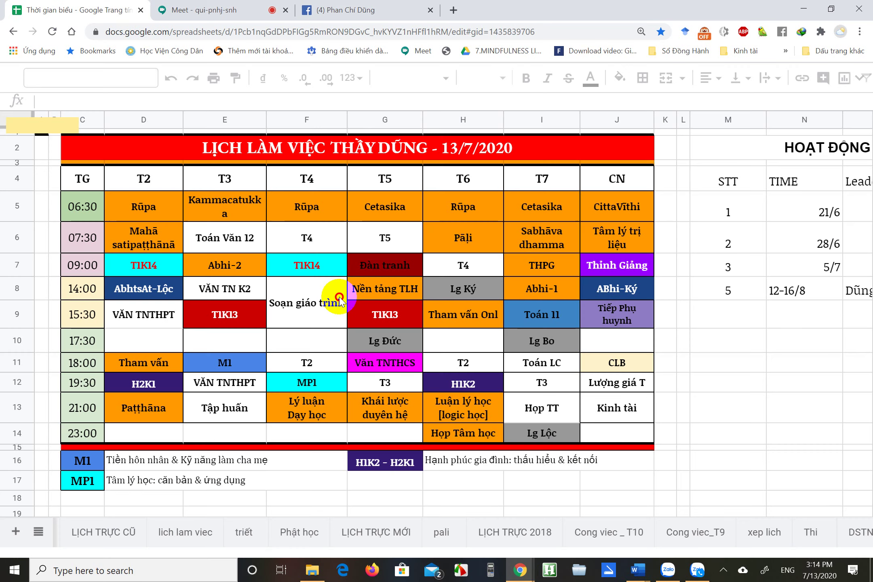
click(150, 368)
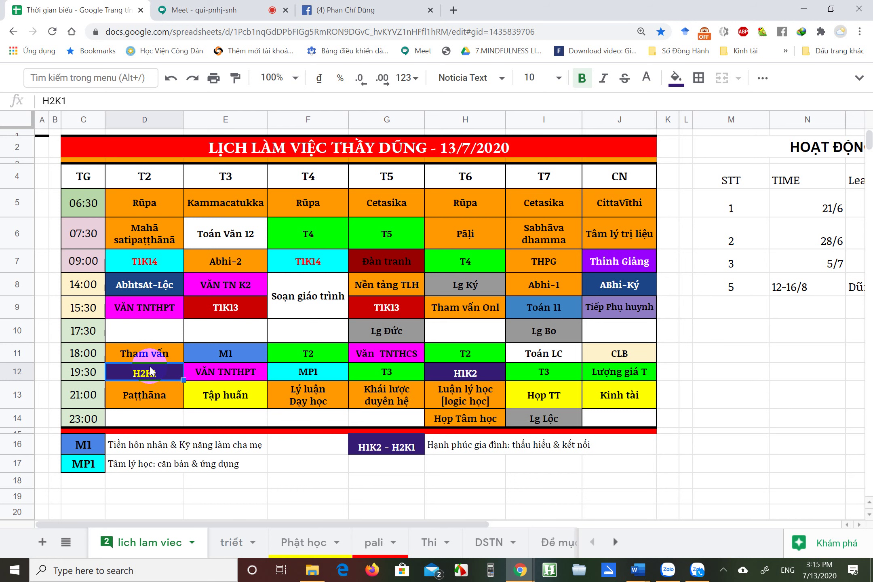
click(159, 477)
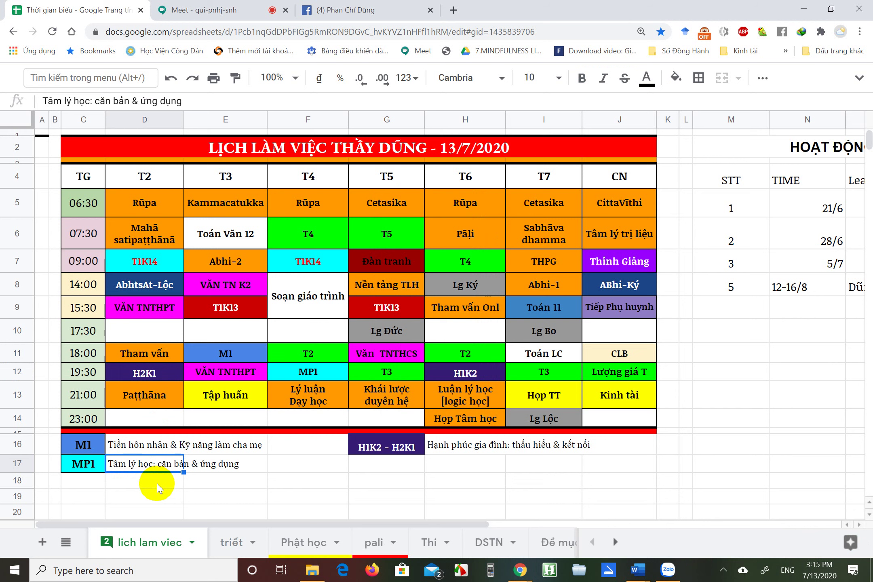
click(157, 485)
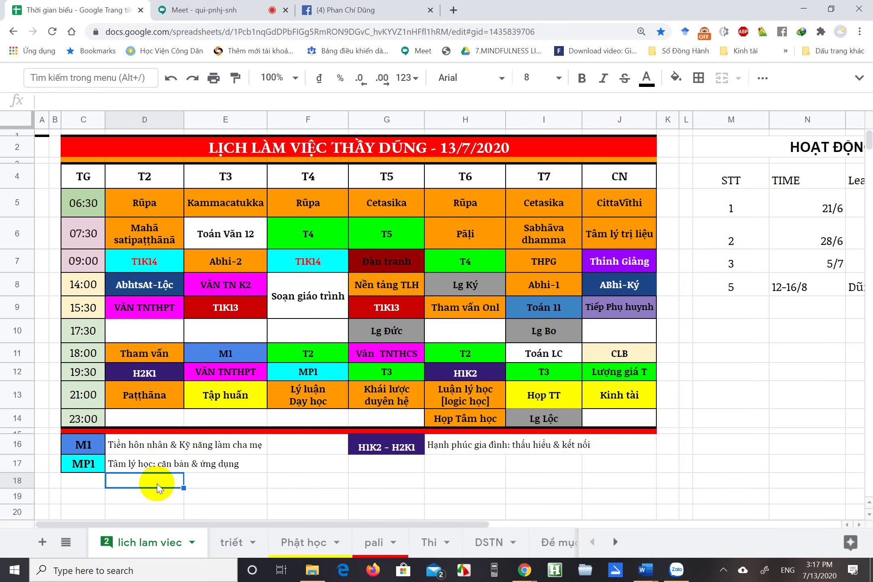
Step: Leave the Google Meet call abhath_cder and close its browser tab
click(227, 5)
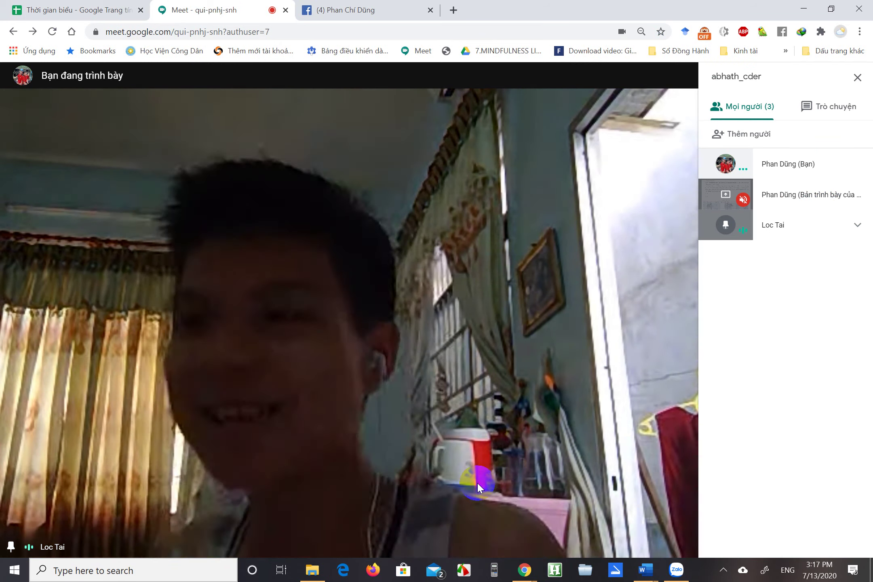
mouse_move(475, 484)
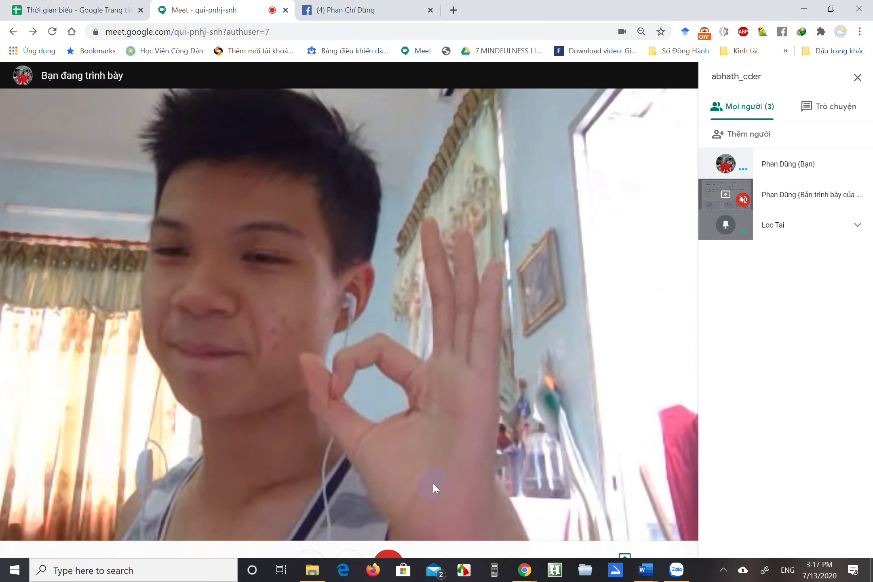
mouse_move(421, 491)
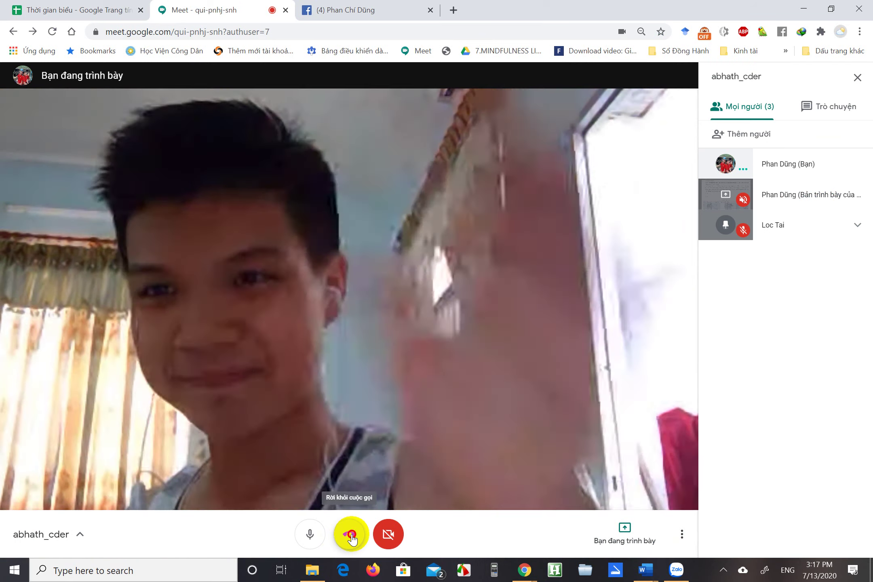
click(351, 536)
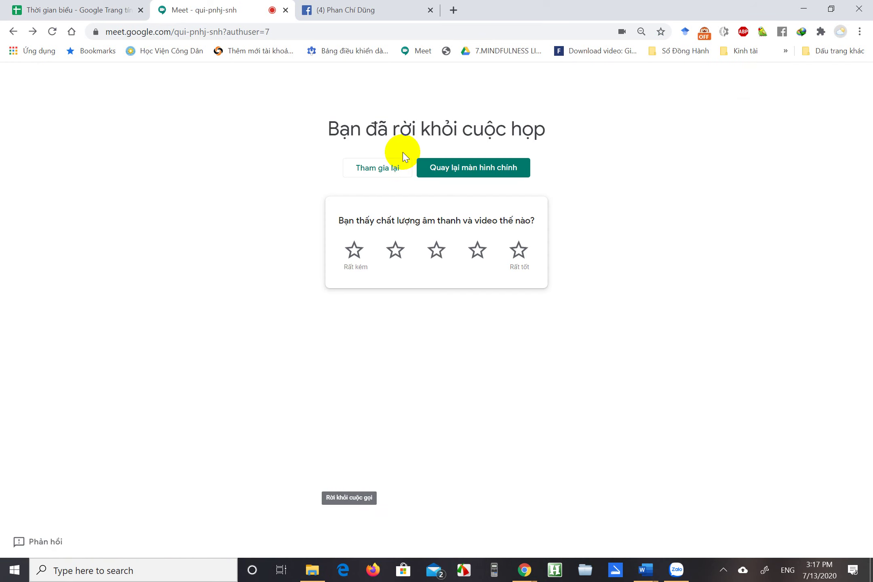
click(286, 10)
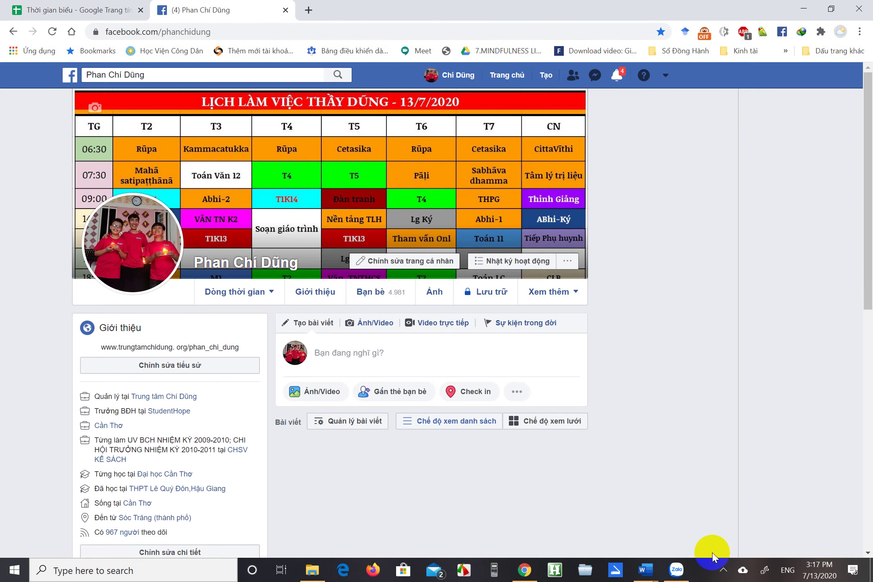